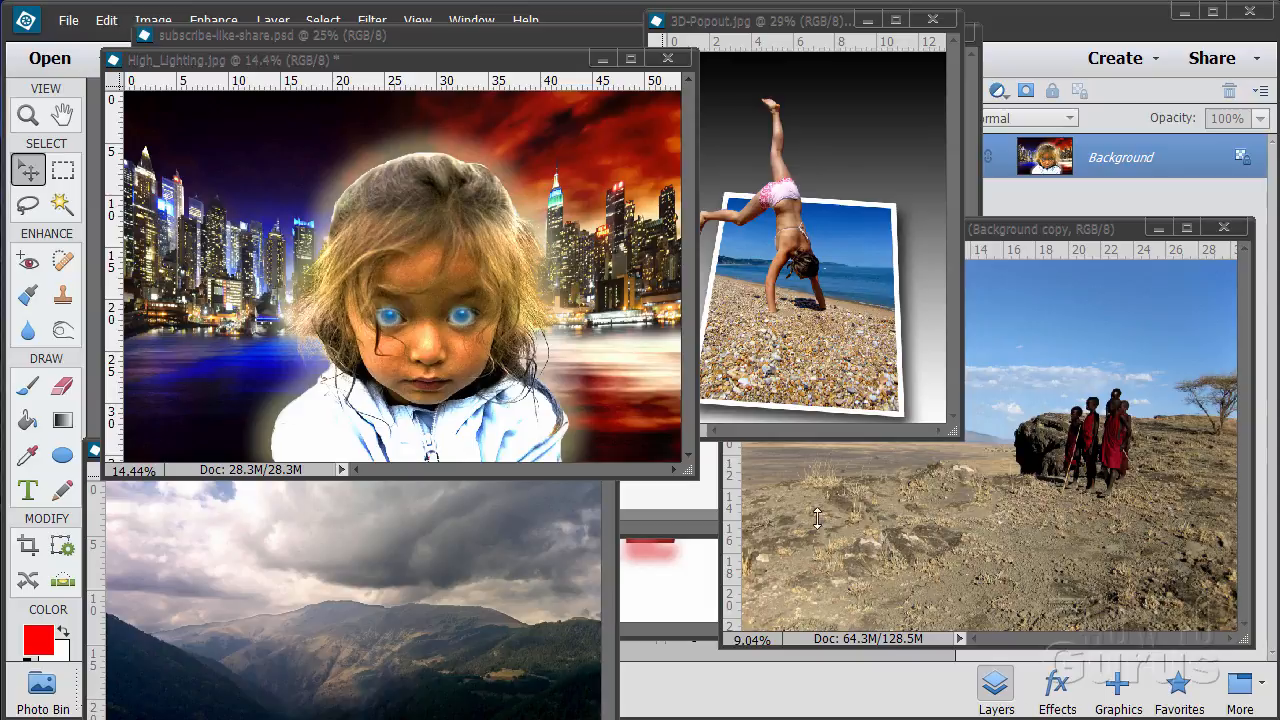
Minimize the four open photo windows and close description.jpg and mothers day 01.psd to clear the workspace.
click(602, 58)
click(868, 22)
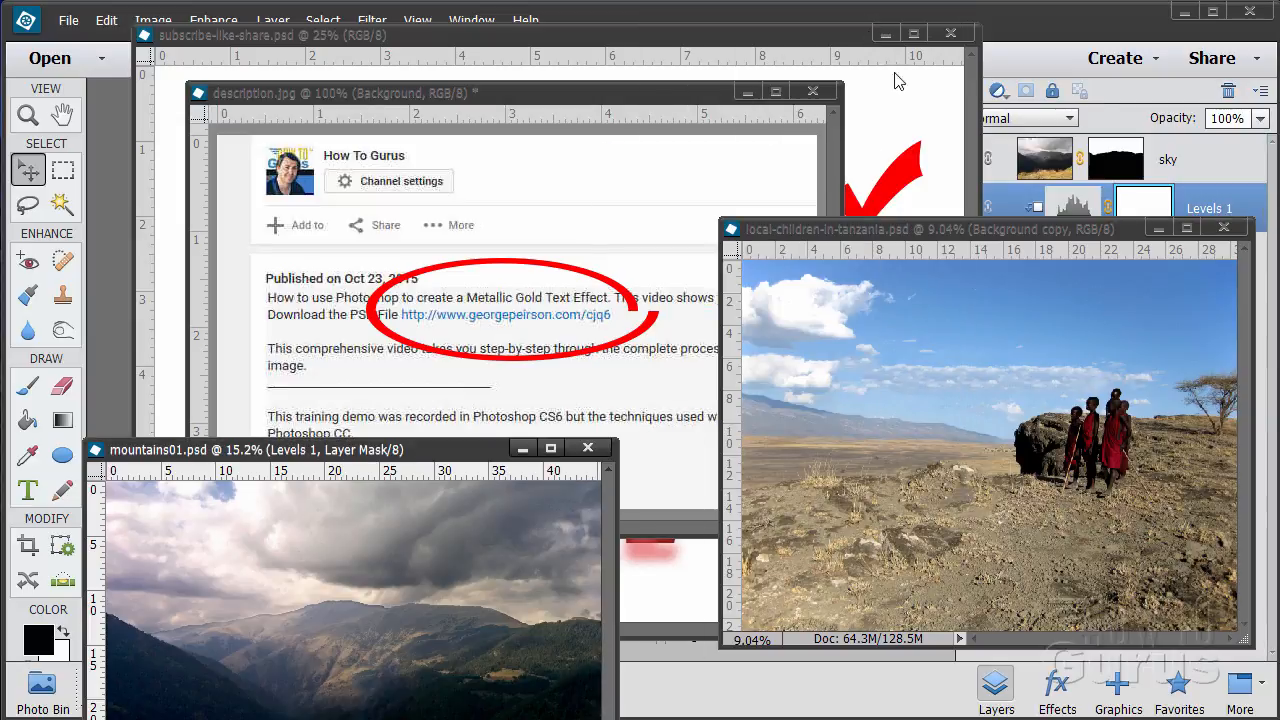
click(1159, 228)
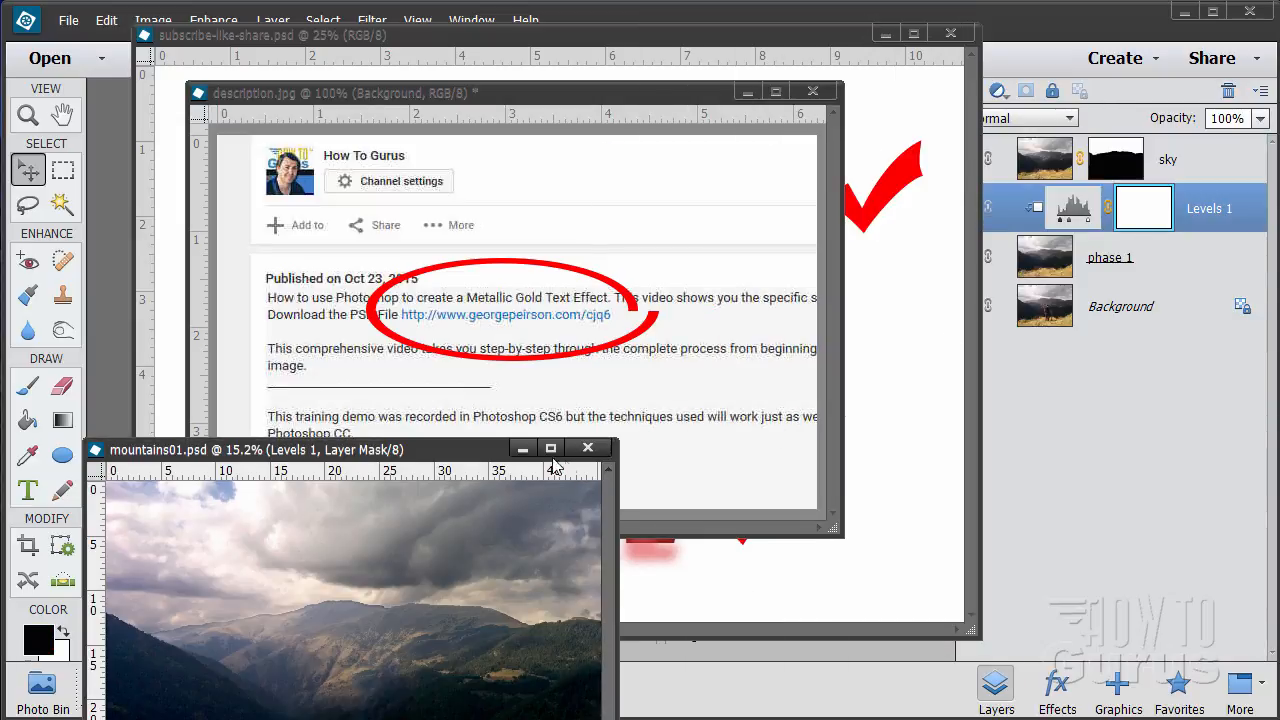
click(522, 448)
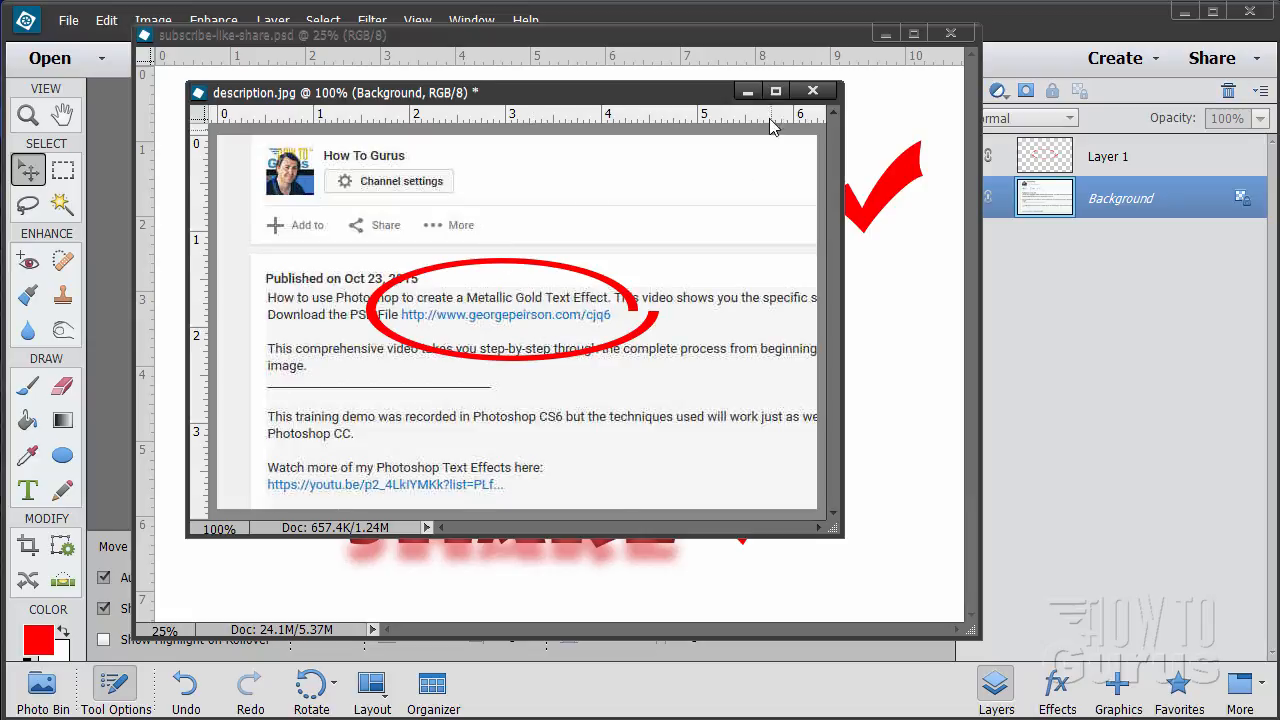
click(812, 91)
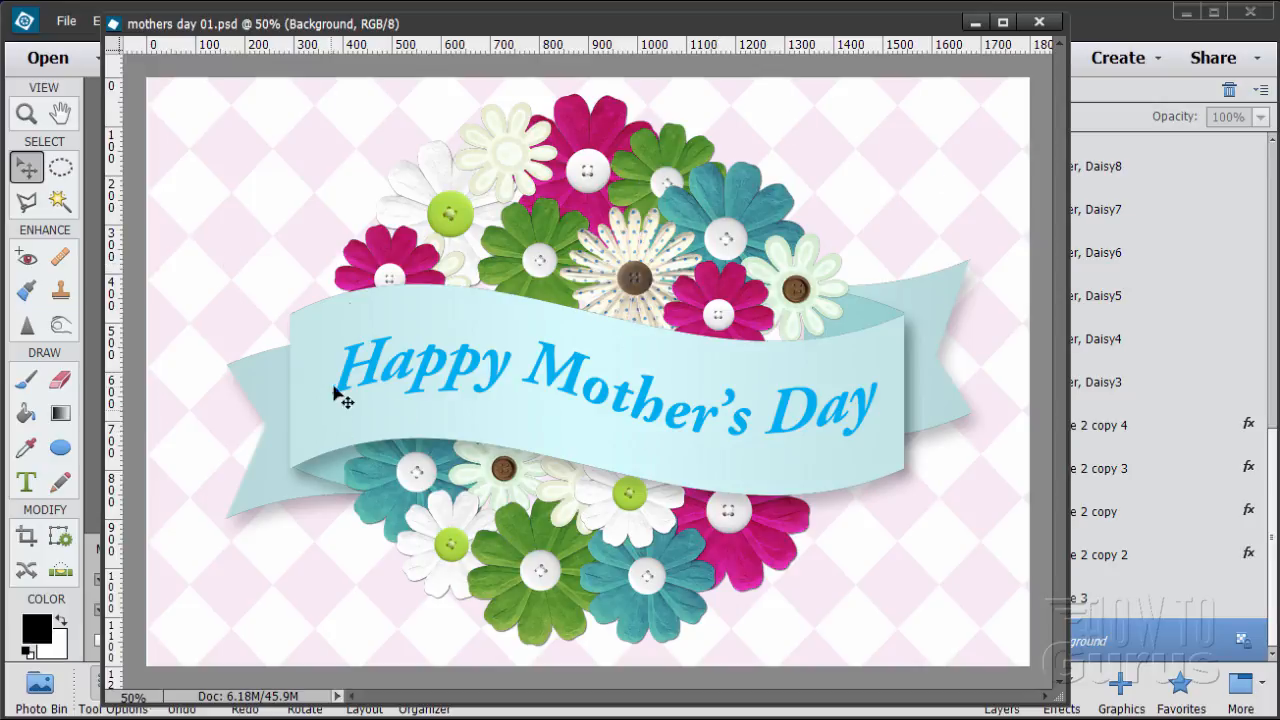
click(1039, 21)
Create a new blank 6 x 4 inch document at 300 pixels/inch with white background and centre its window in the workspace.
click(66, 21)
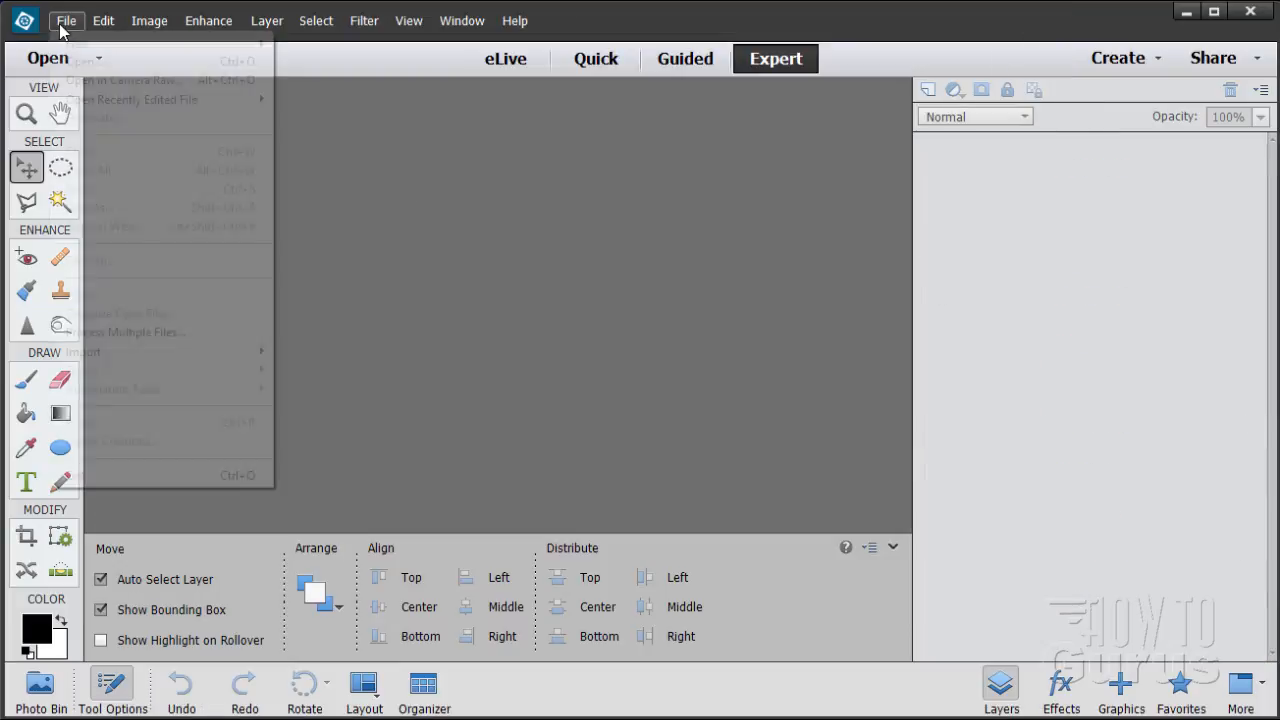
mouse_move(200, 43)
click(318, 44)
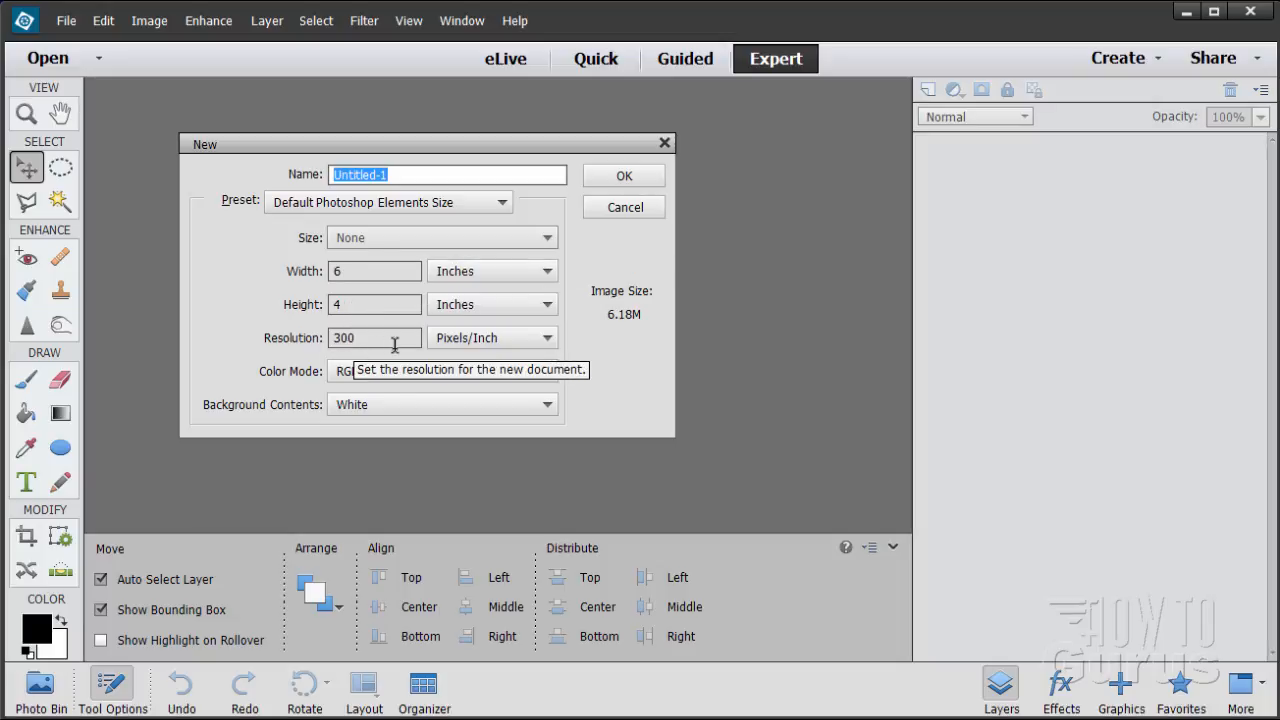
click(611, 176)
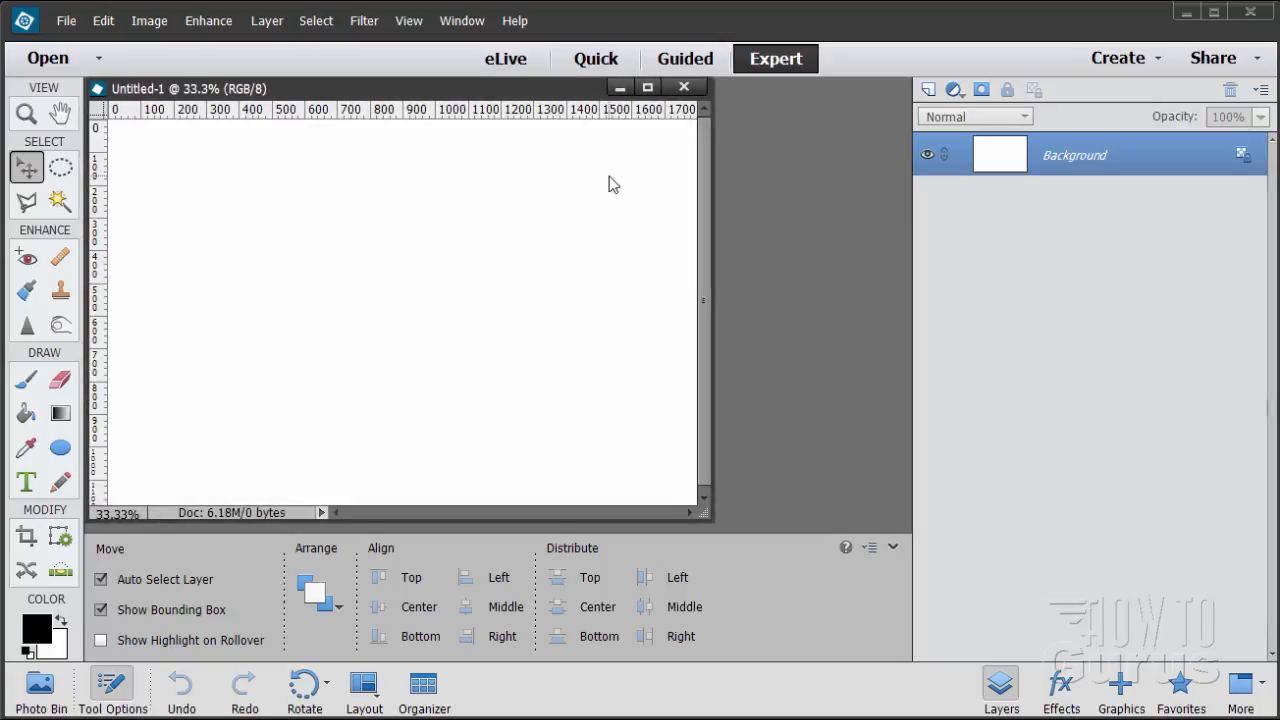
drag(450, 90, 550, 106)
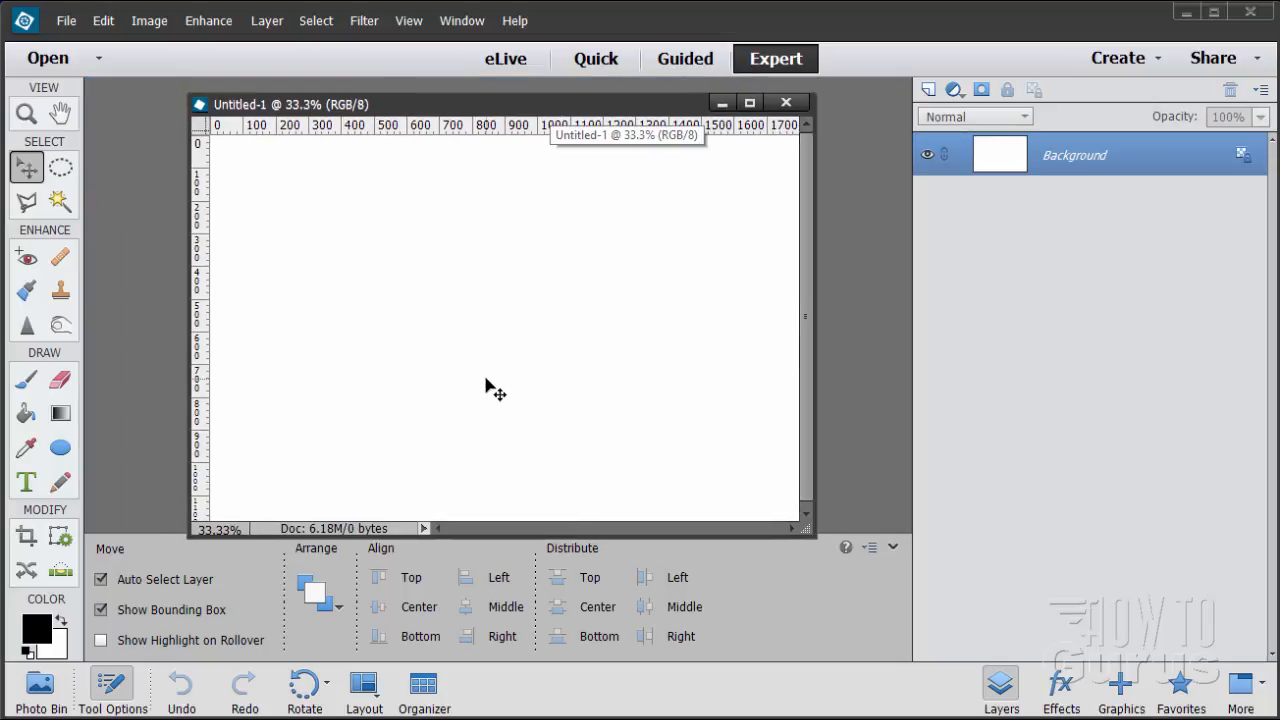
Show the Backgrounds category of the graphics library and widen the thumbnail list to four columns.
click(1124, 688)
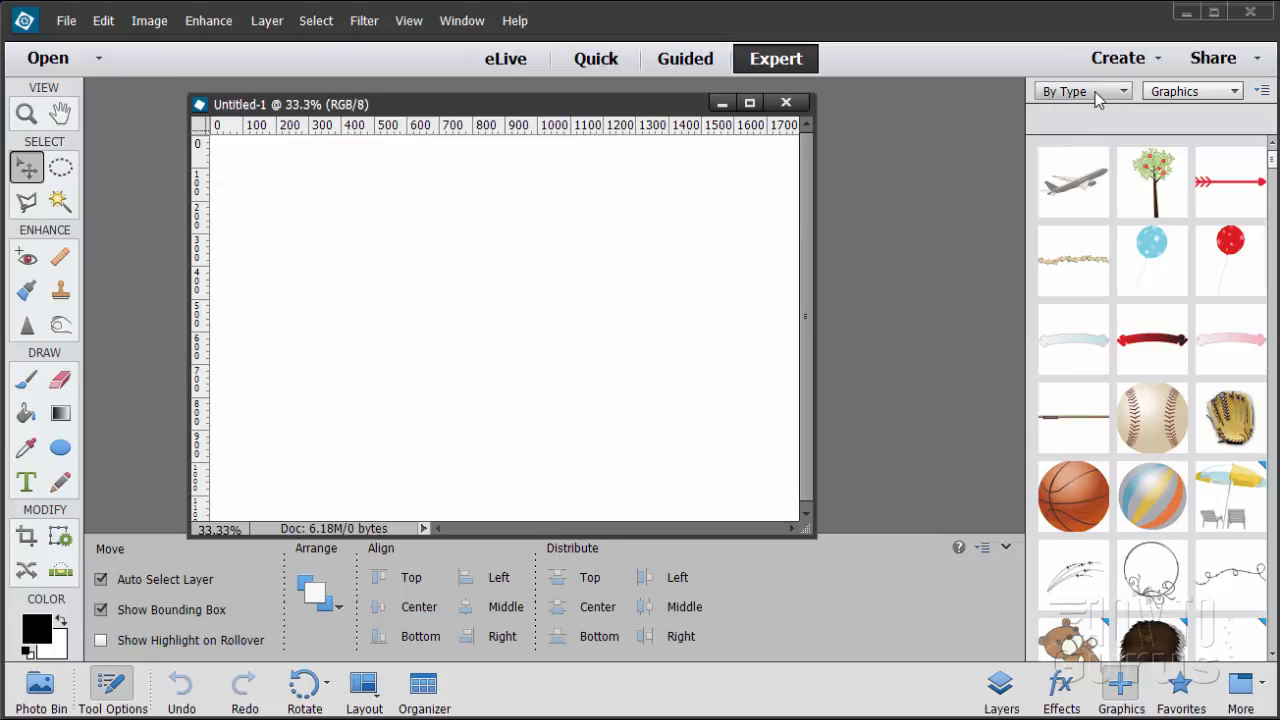
click(1162, 92)
click(1169, 106)
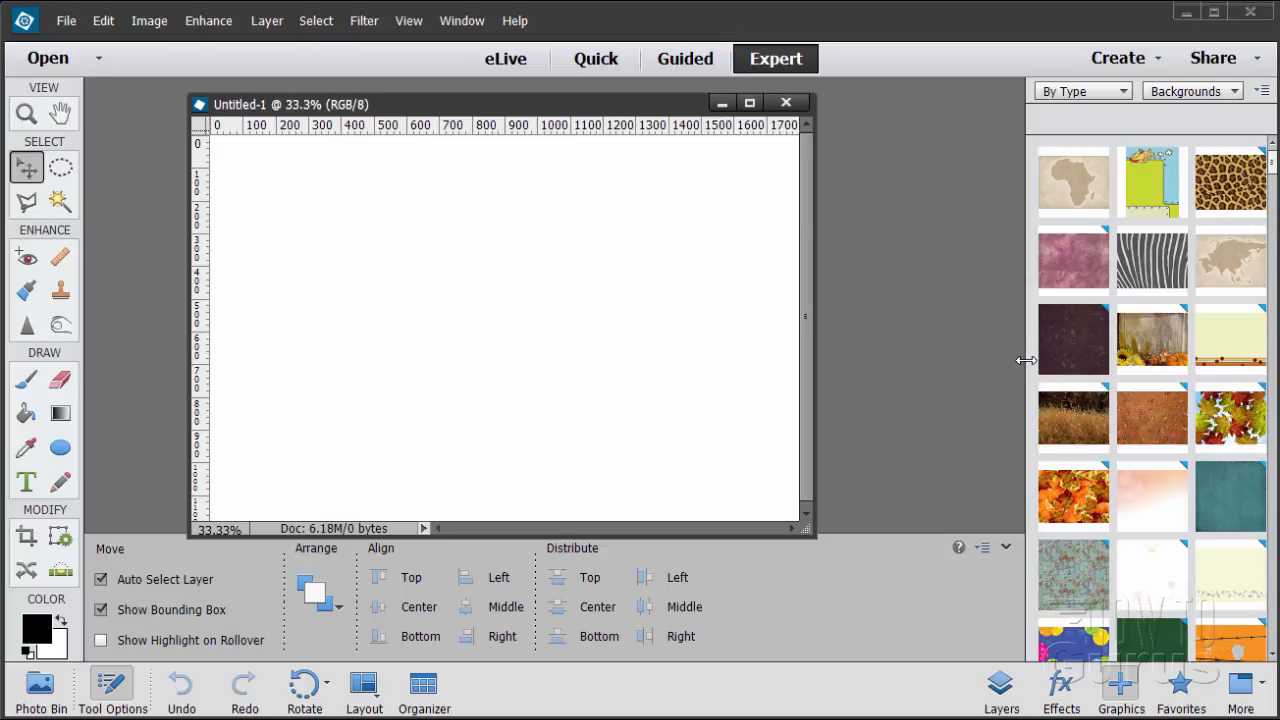
drag(1026, 365, 860, 371)
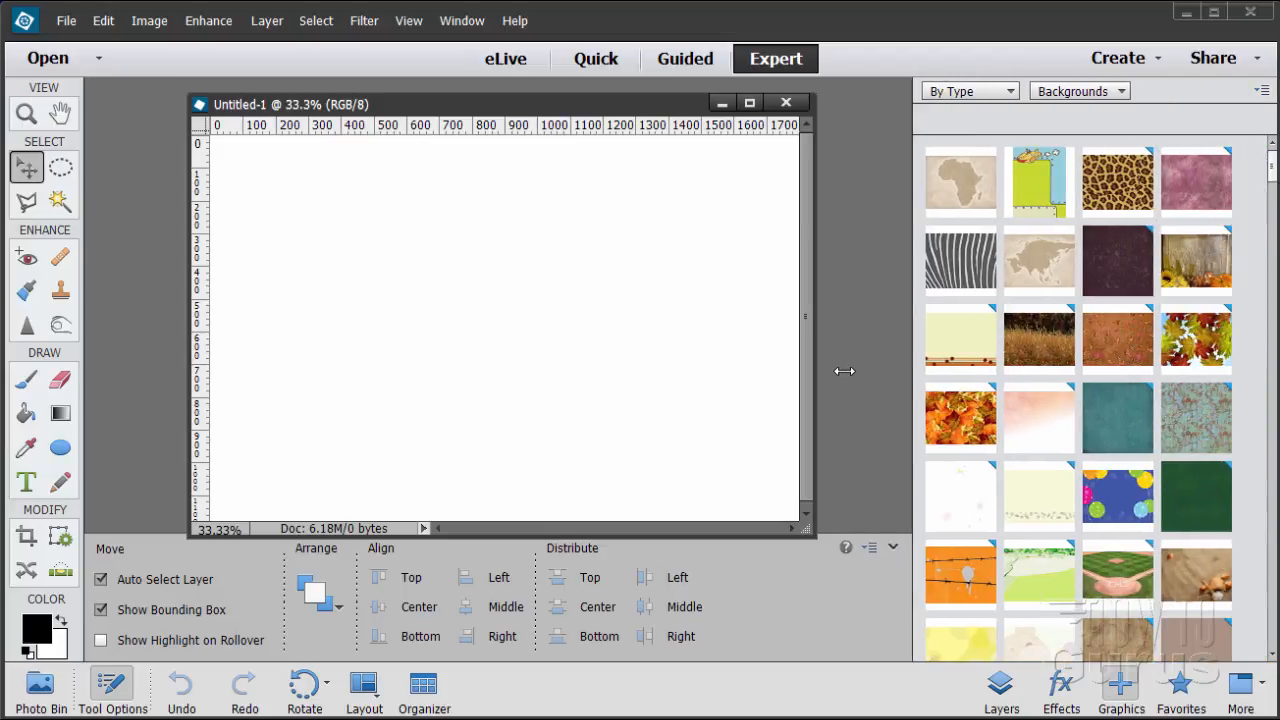
Apply the pale pink diamond-checkered background from the library to the new document.
click(1274, 605)
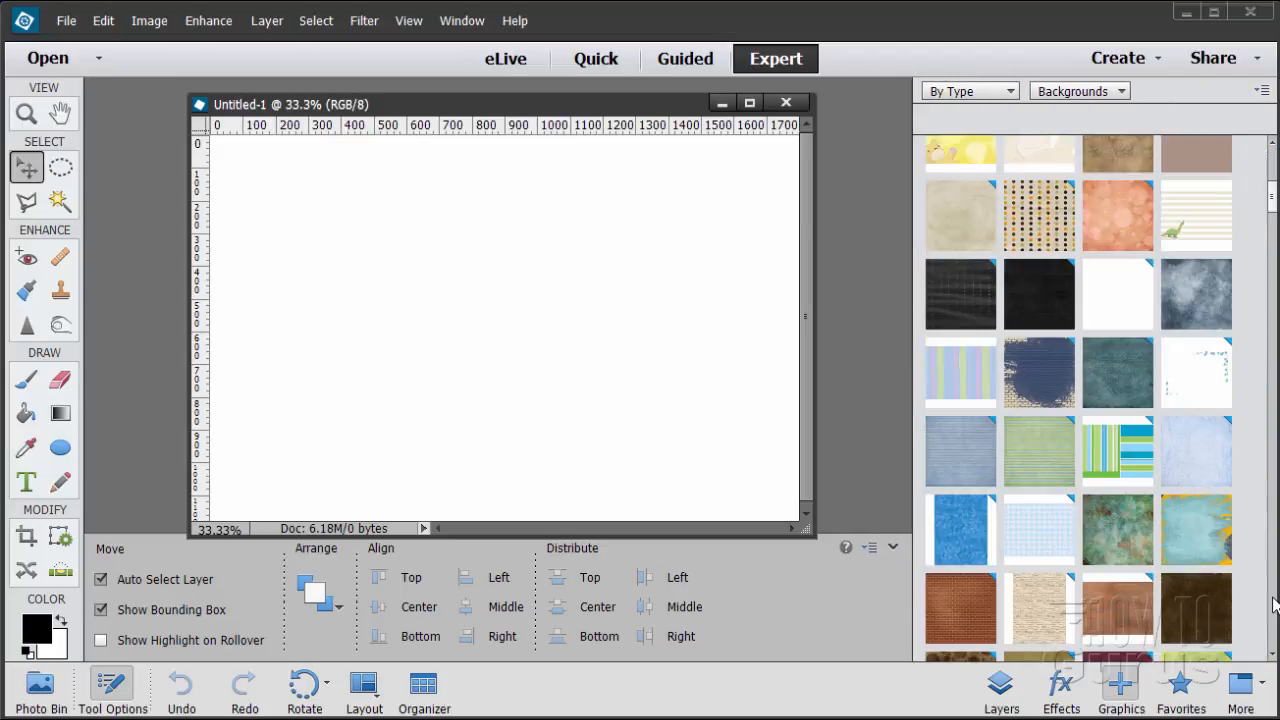
click(1274, 605)
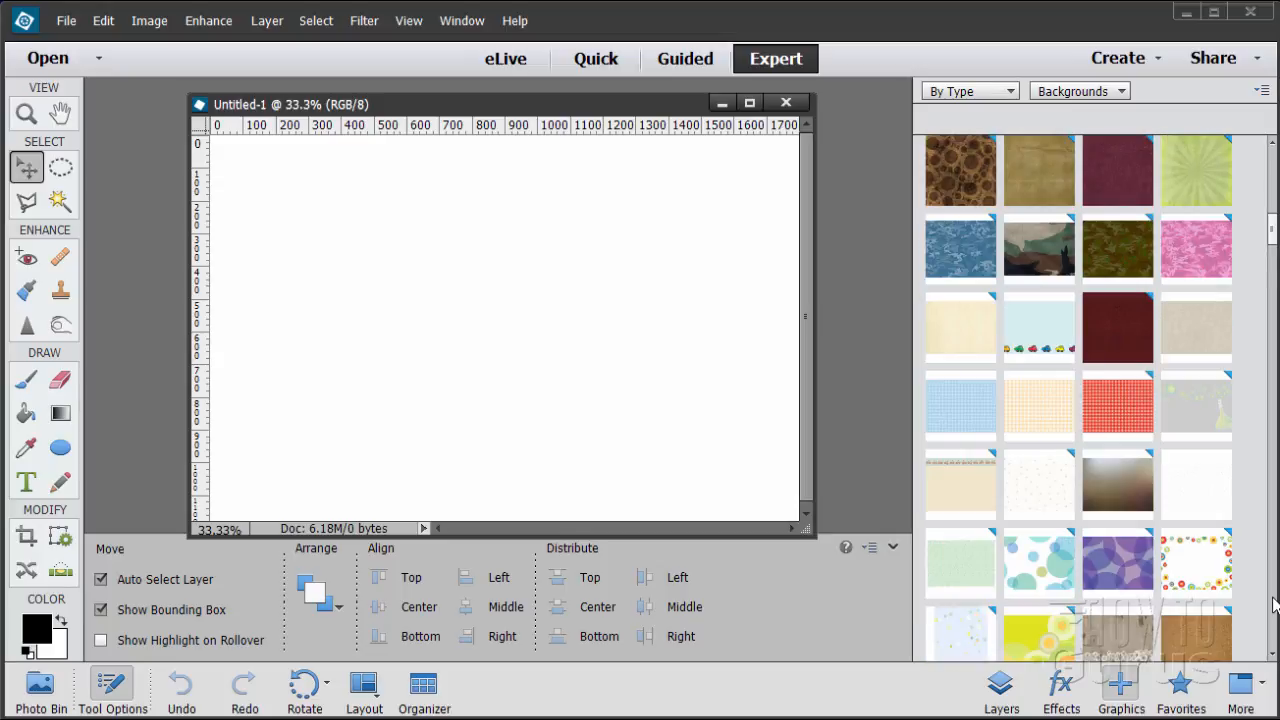
click(1274, 605)
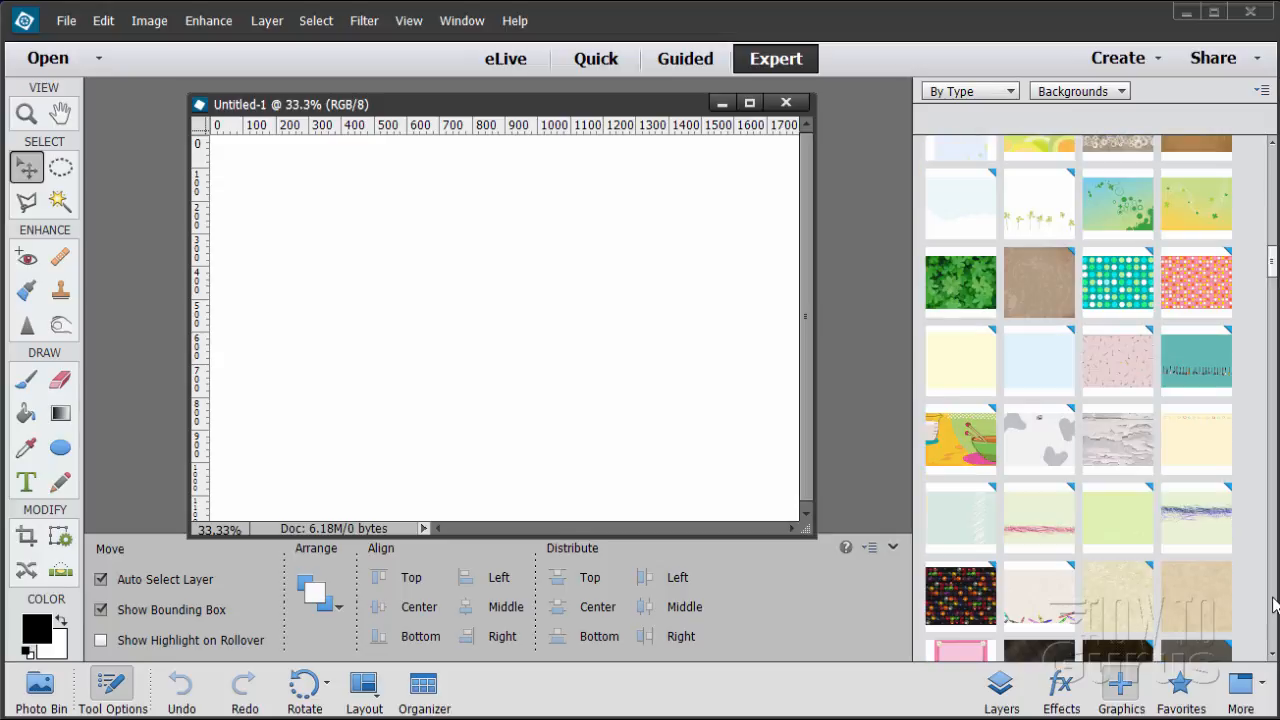
click(1264, 210)
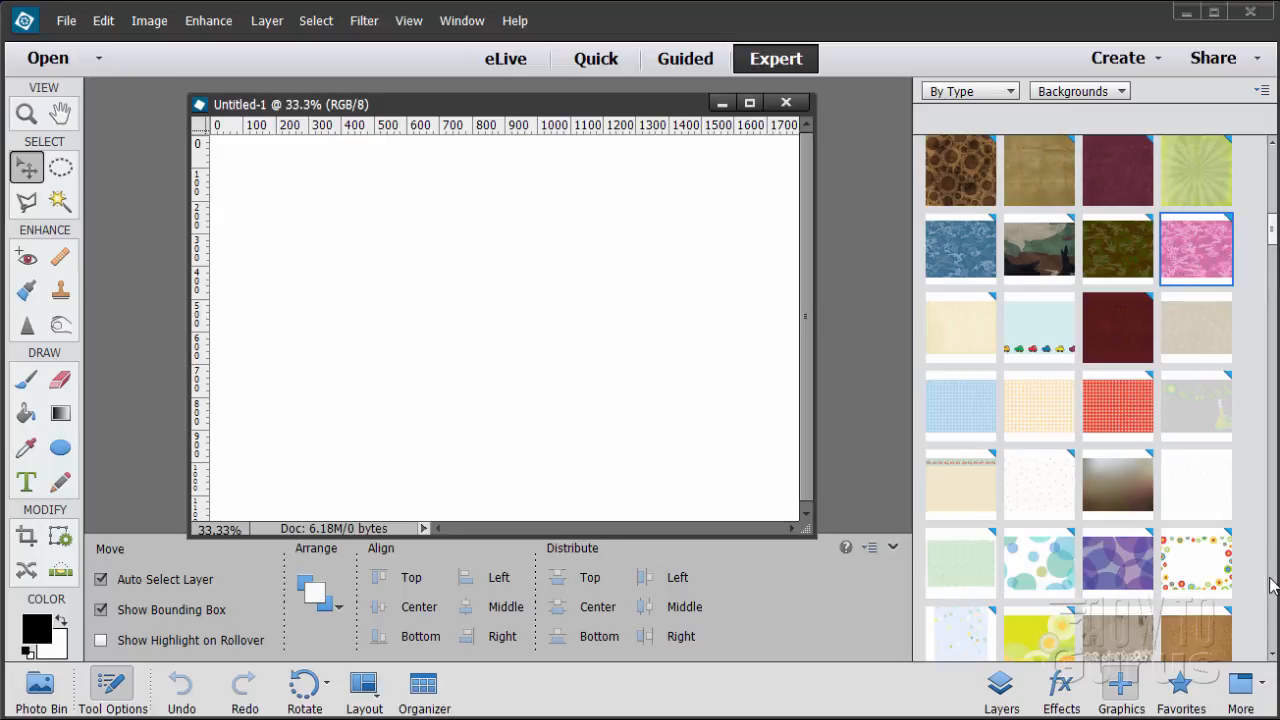
scroll(1275, 594, down, 5)
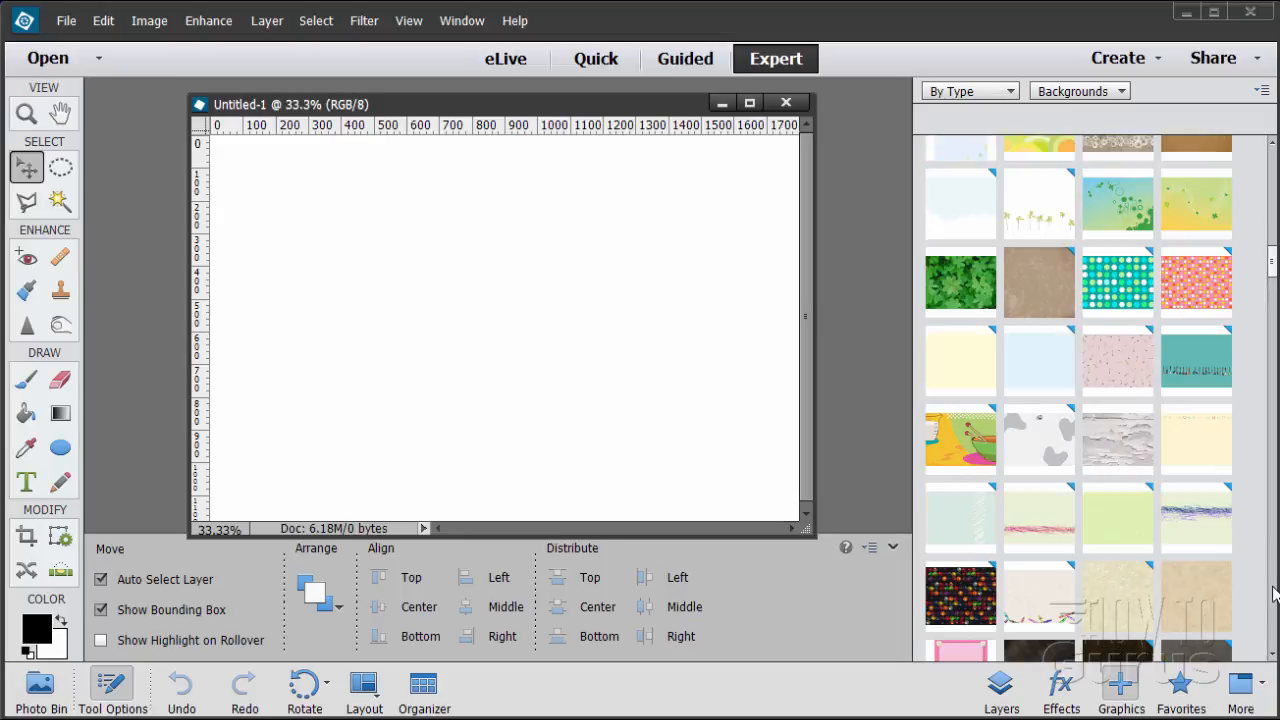
scroll(1275, 594, down, 5)
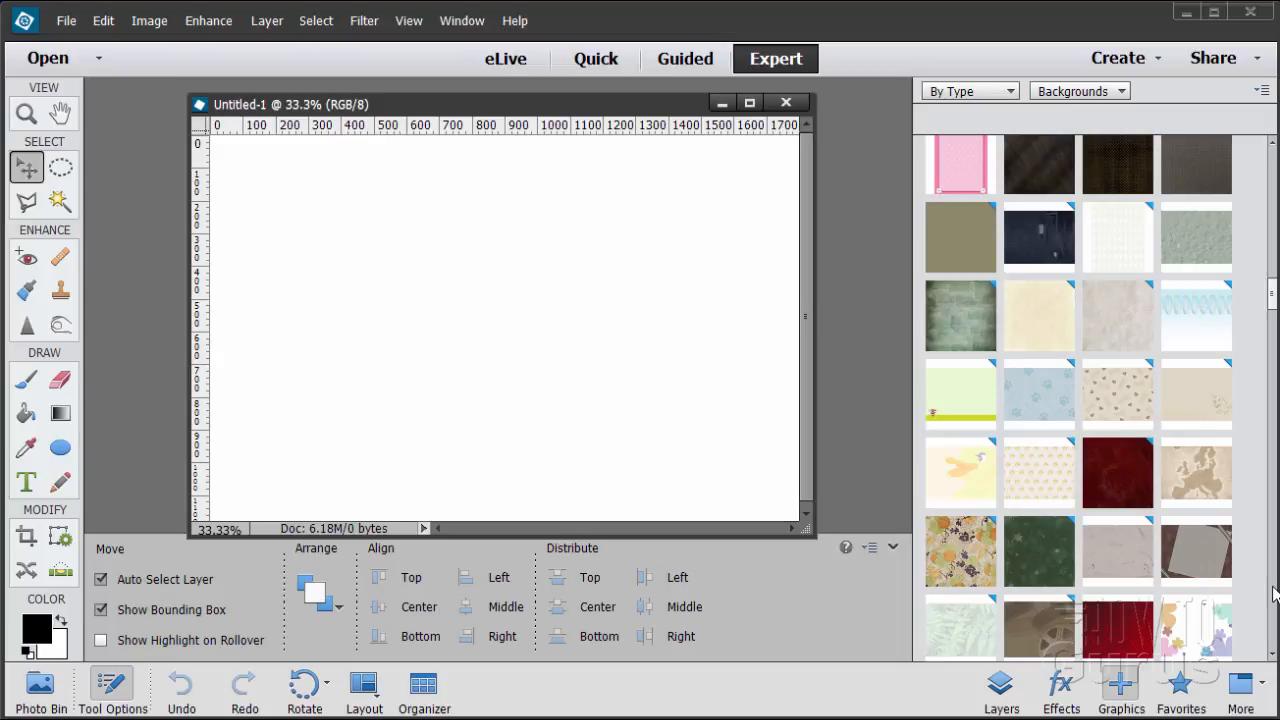
scroll(1275, 594, down, 5)
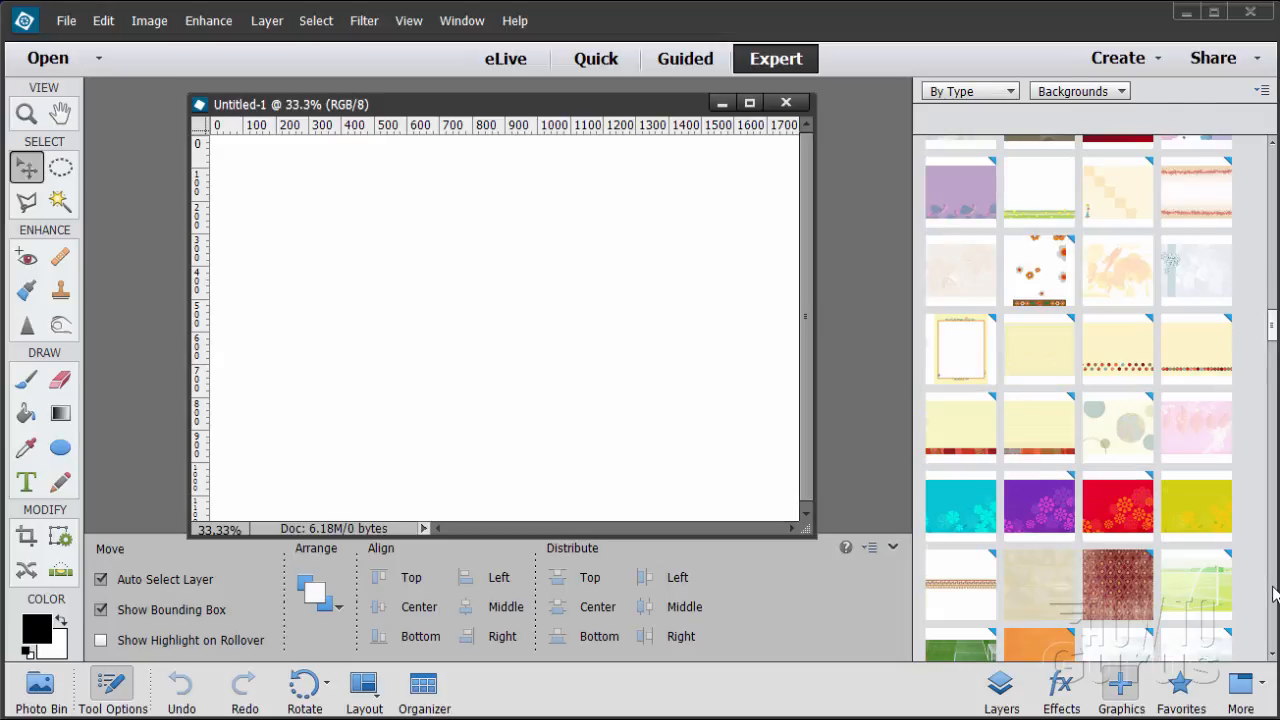
scroll(1275, 594, down, 5)
scroll(1275, 594, down, 5)
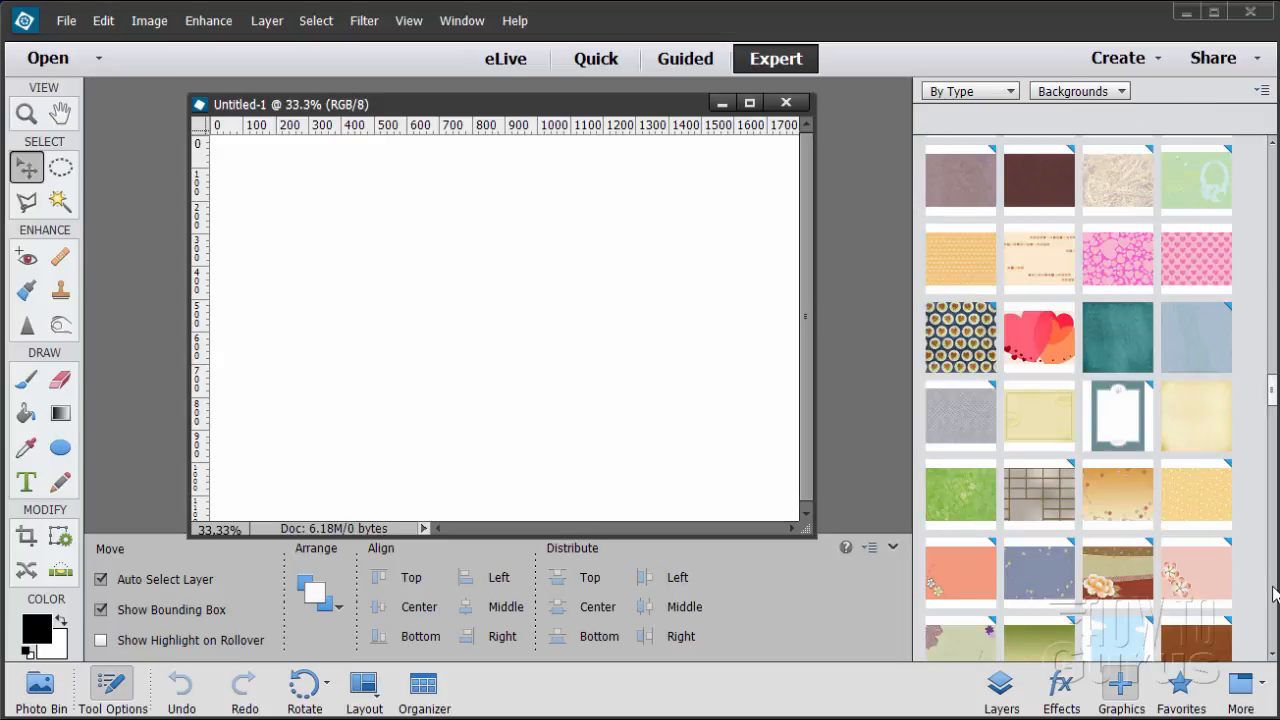
scroll(1275, 594, down, 5)
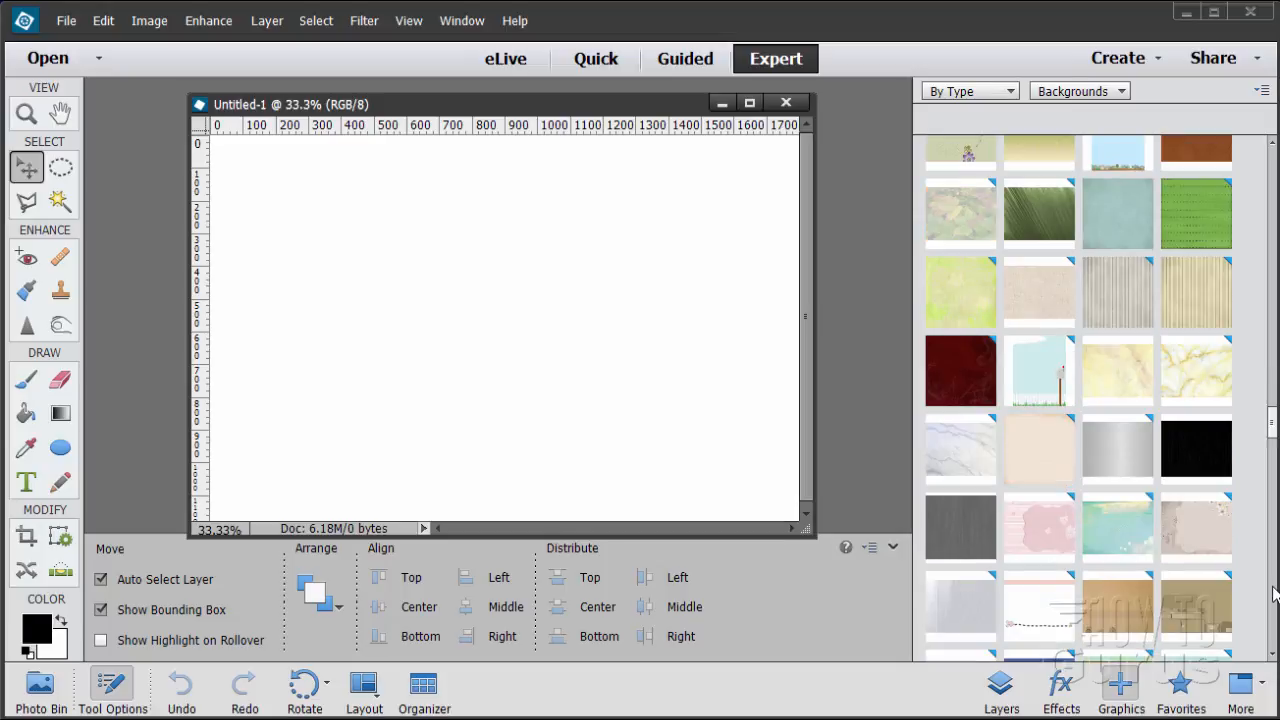
scroll(1275, 594, down, 5)
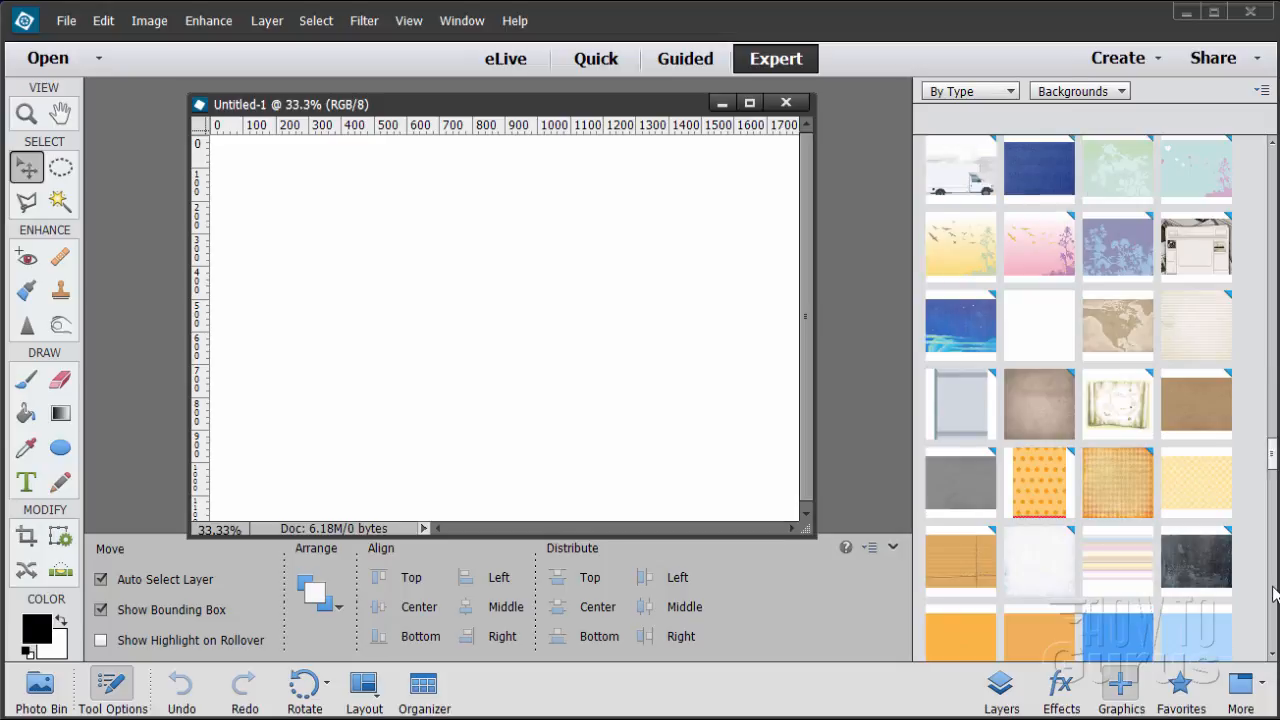
click(1203, 504)
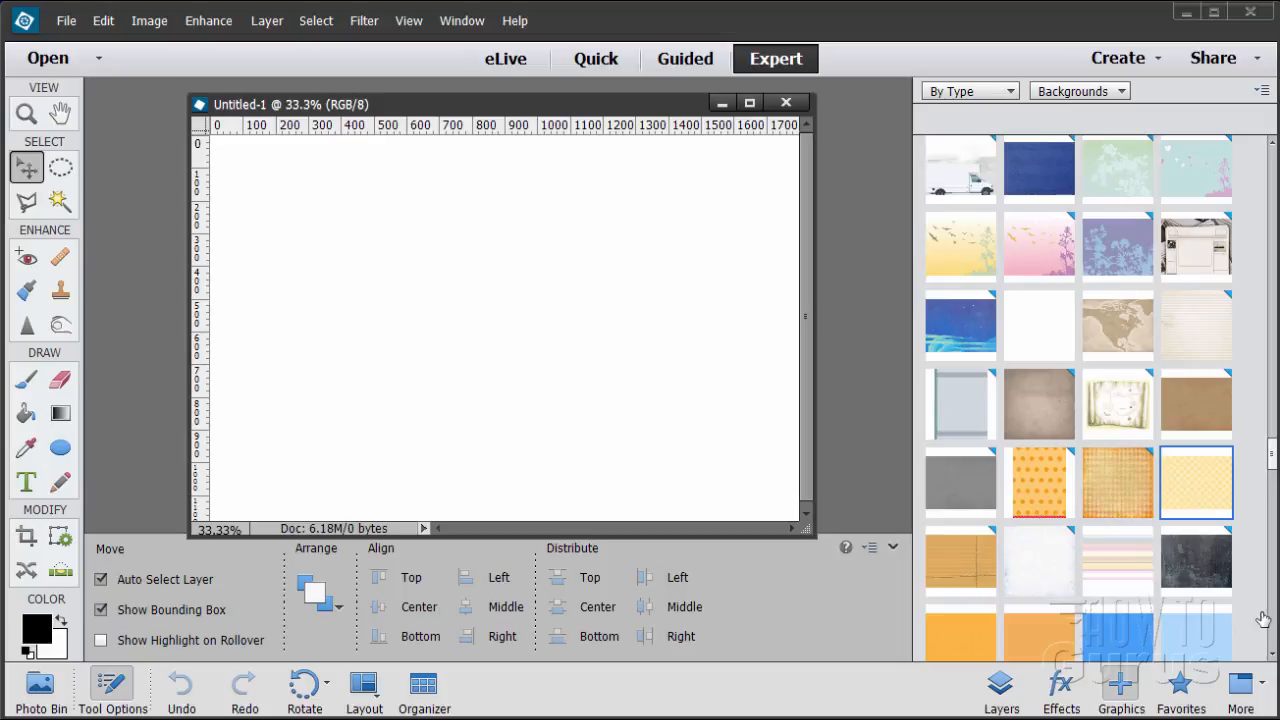
scroll(1275, 607, down, 5)
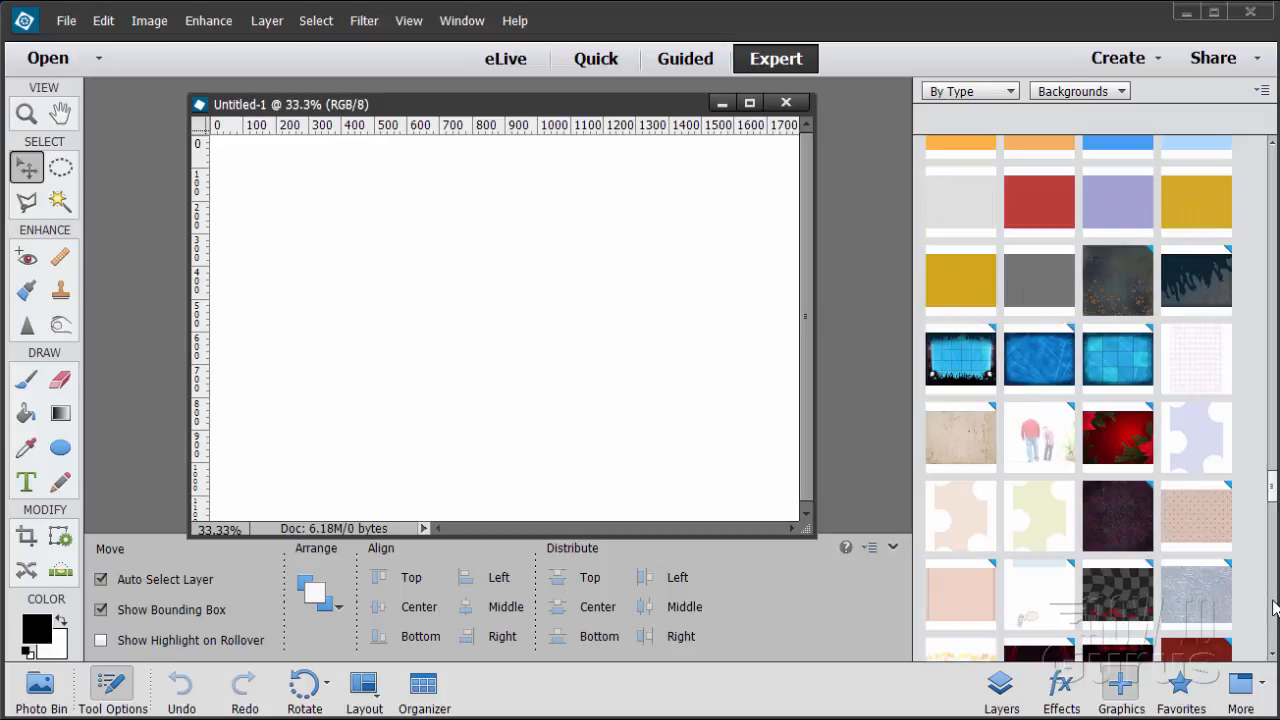
click(1206, 357)
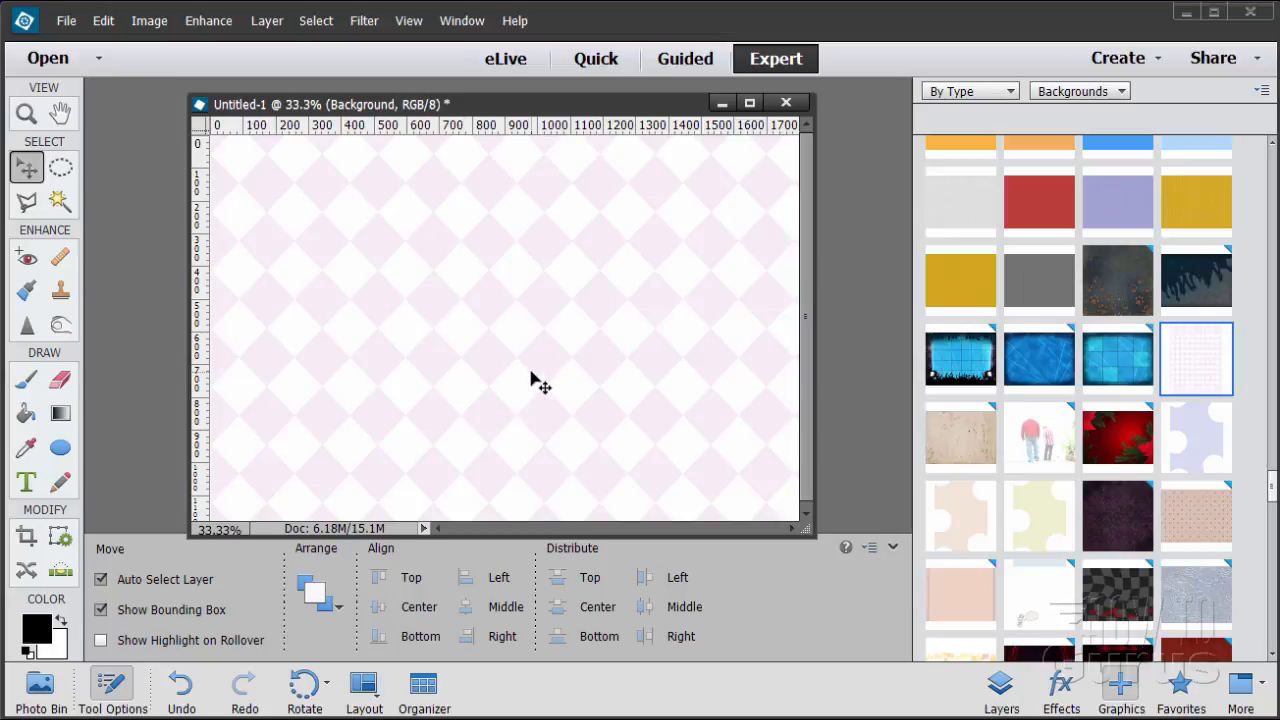
mouse_move(557, 104)
mouse_down()
mouse_move(580, 103)
mouse_move(566, 106)
mouse_up()
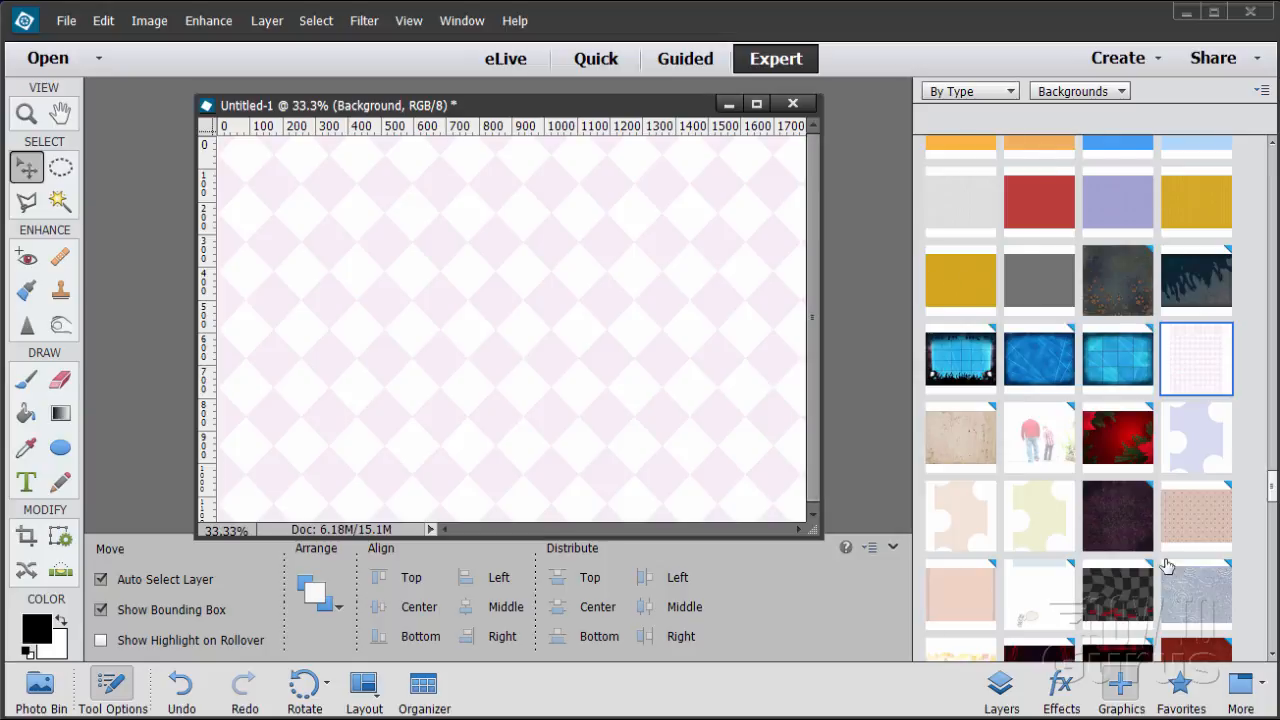
Switch the graphics library category to Shapes and return to the start of the list.
click(1076, 91)
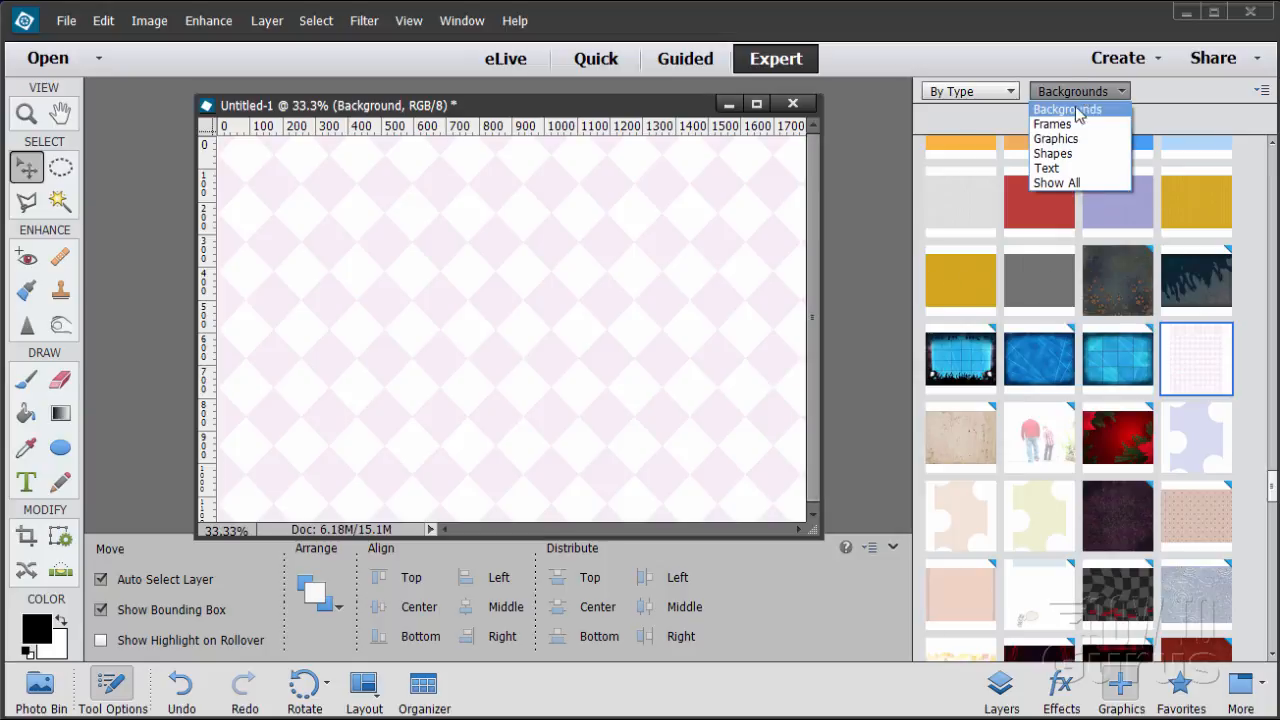
click(1050, 154)
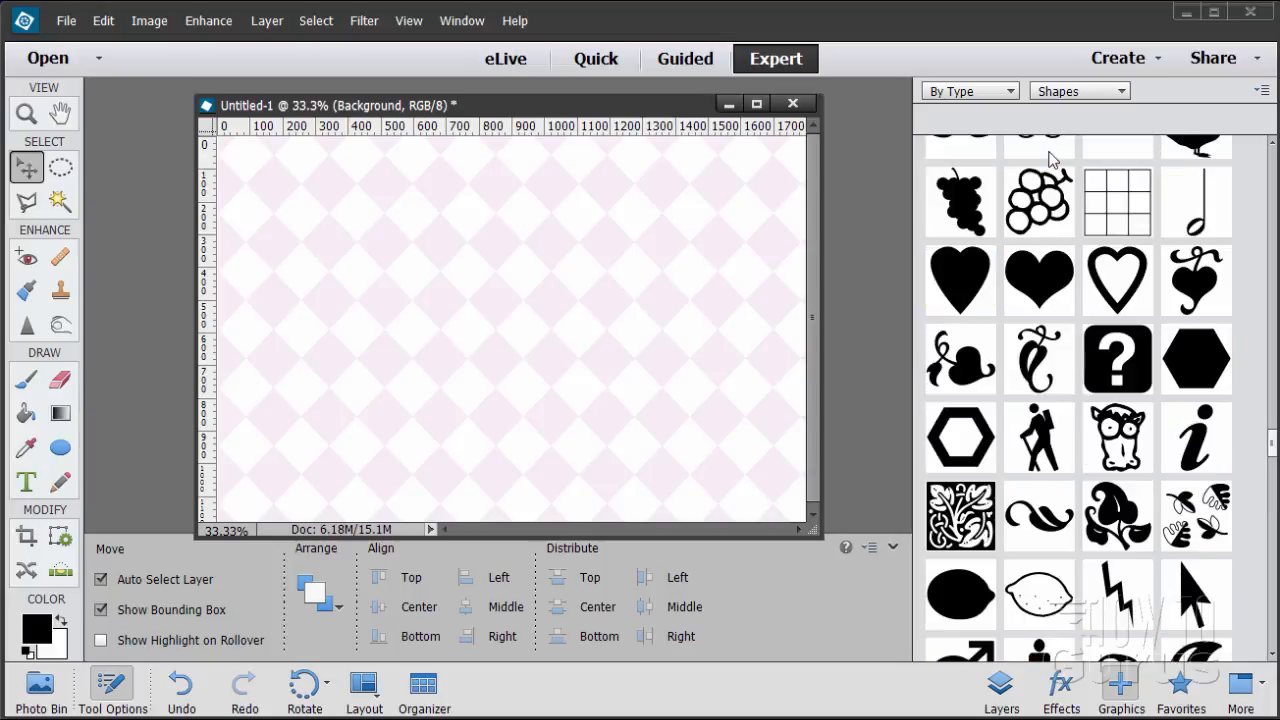
drag(1276, 452, 1276, 160)
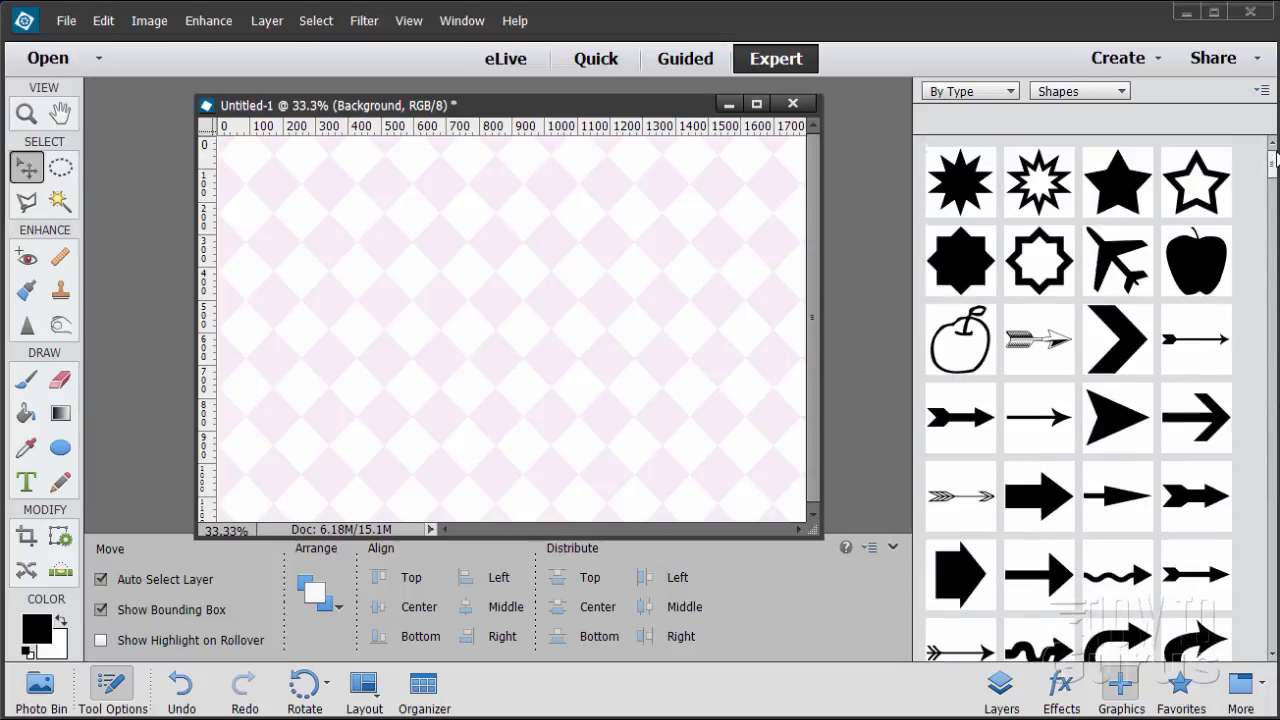
Look through the entire Shapes collection for a shape suitable as the card's banner.
click(1275, 594)
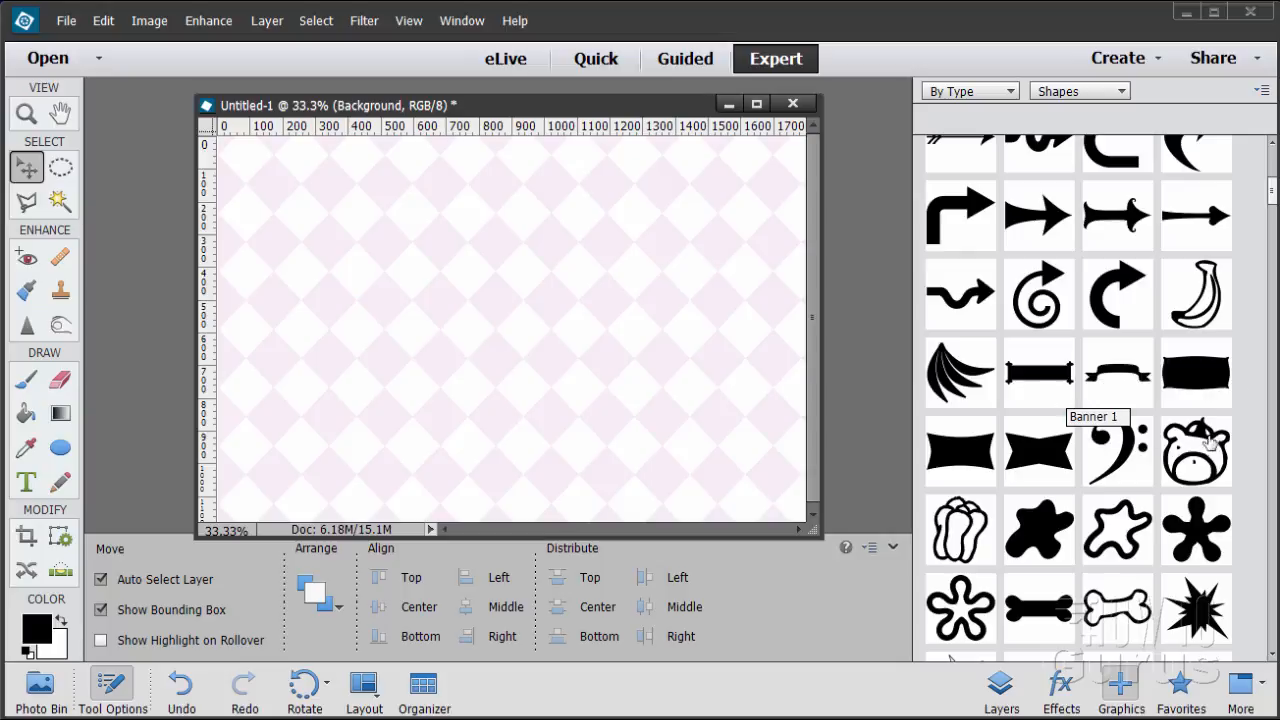
click(1274, 591)
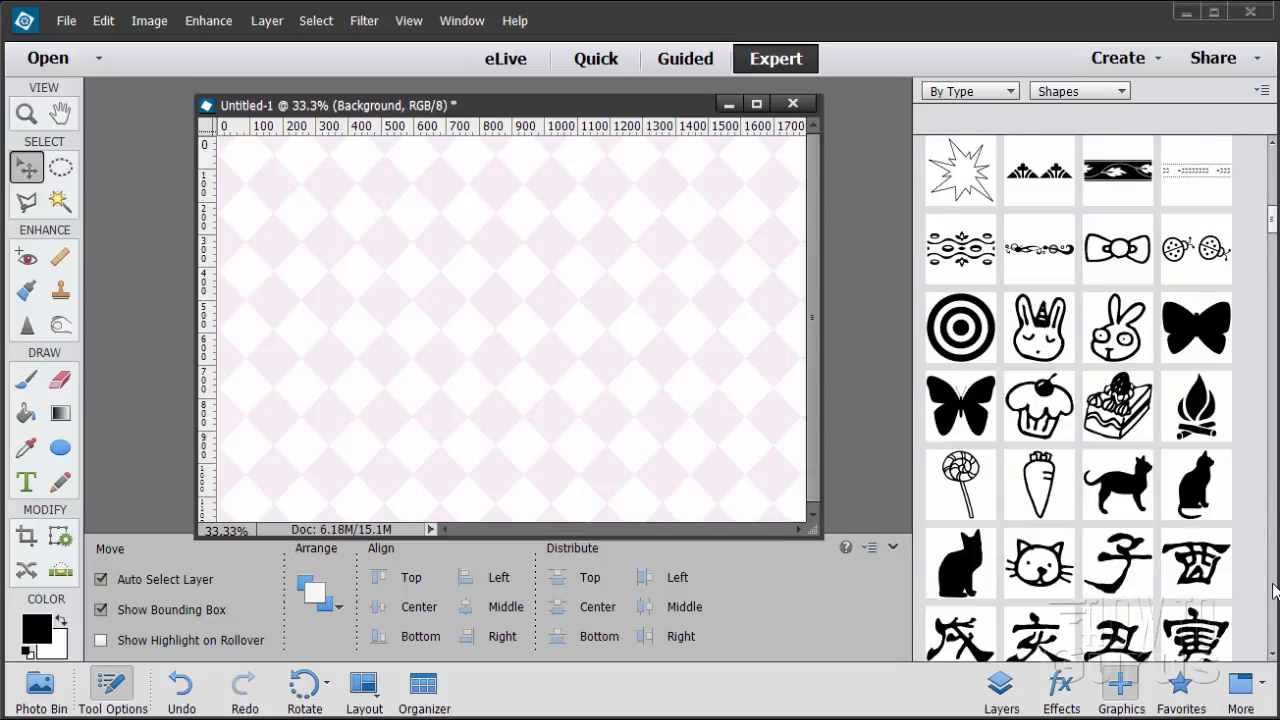
click(1274, 591)
click(1274, 591)
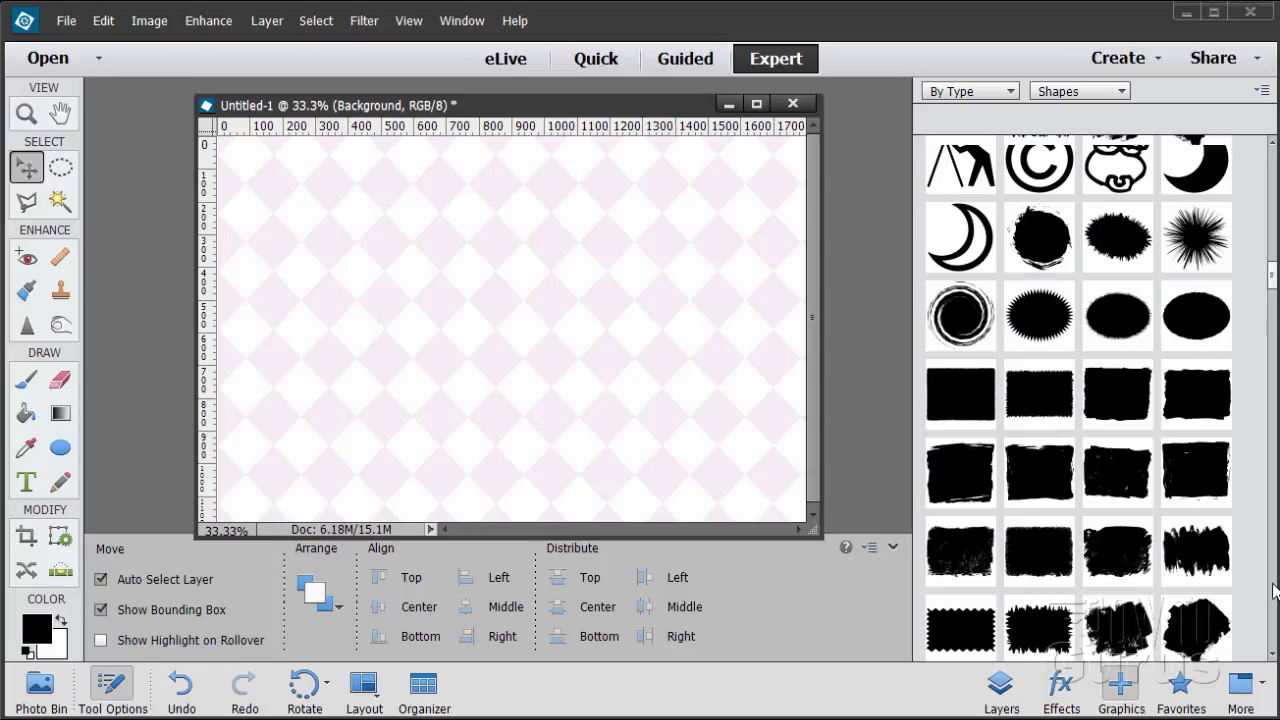
click(1274, 591)
click(1274, 591)
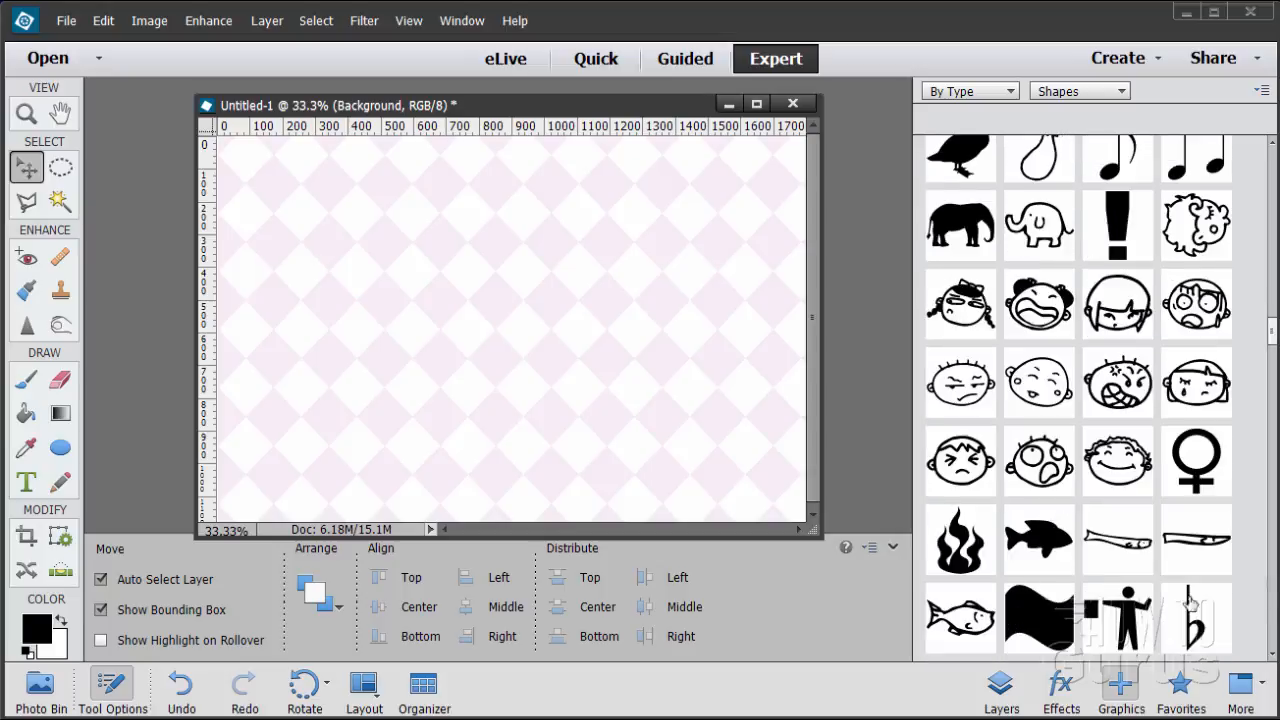
click(1050, 618)
click(1274, 620)
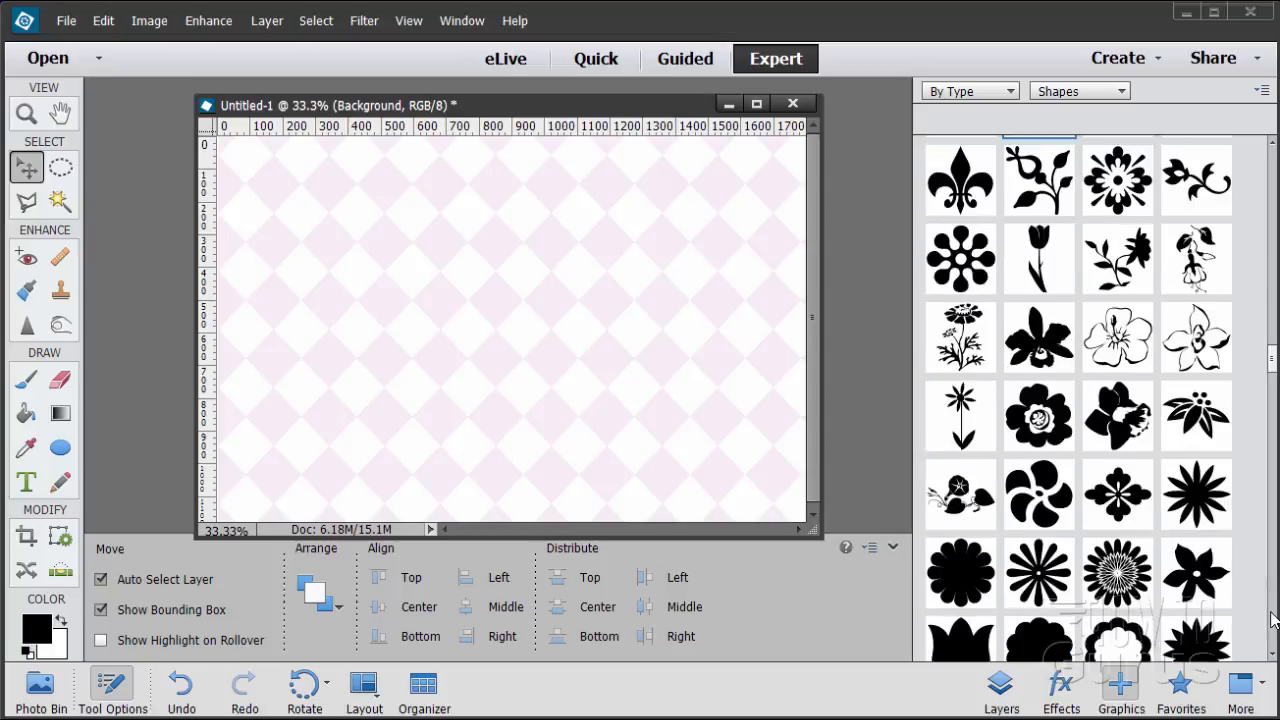
click(1274, 620)
click(1274, 620)
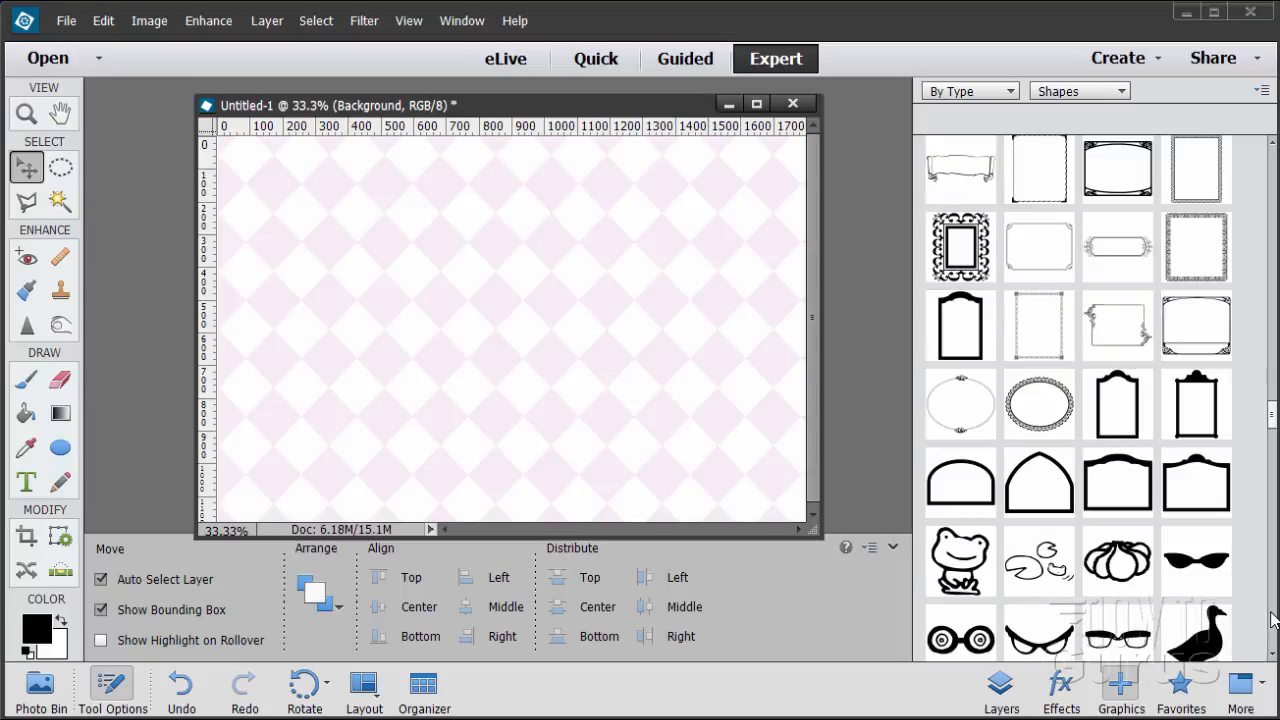
click(1274, 620)
click(1274, 620)
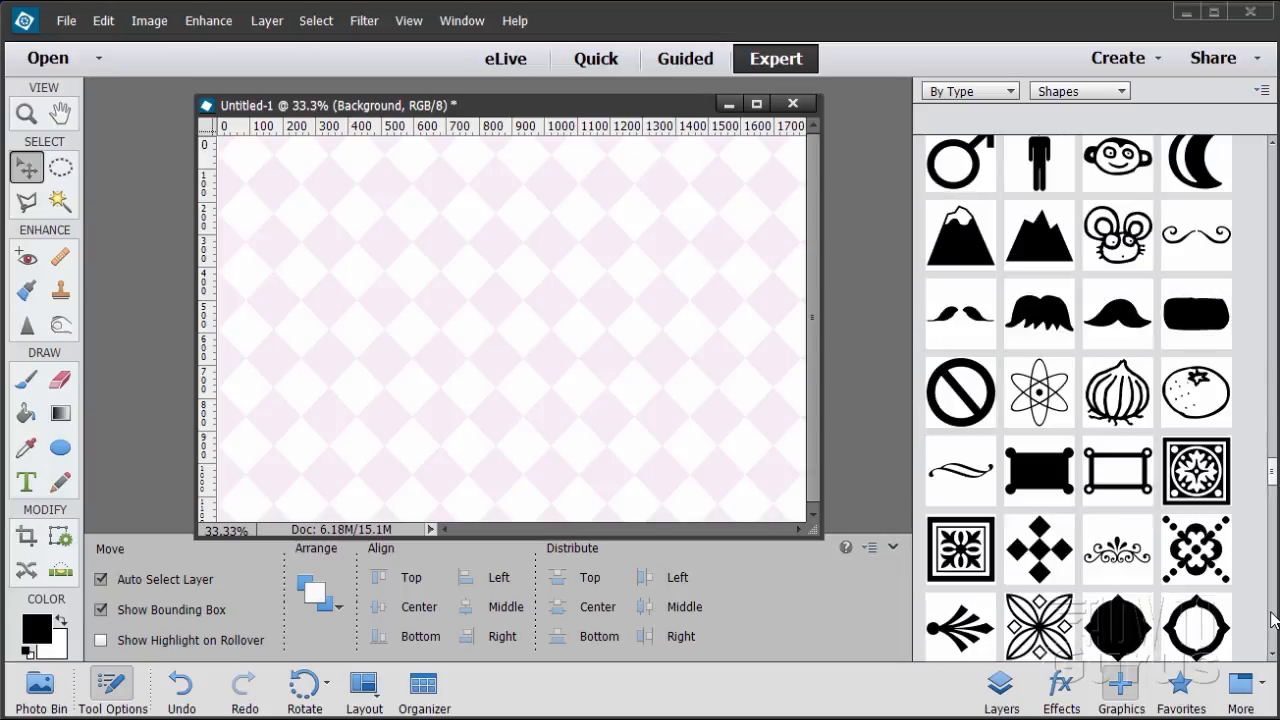
click(1274, 620)
click(1274, 620)
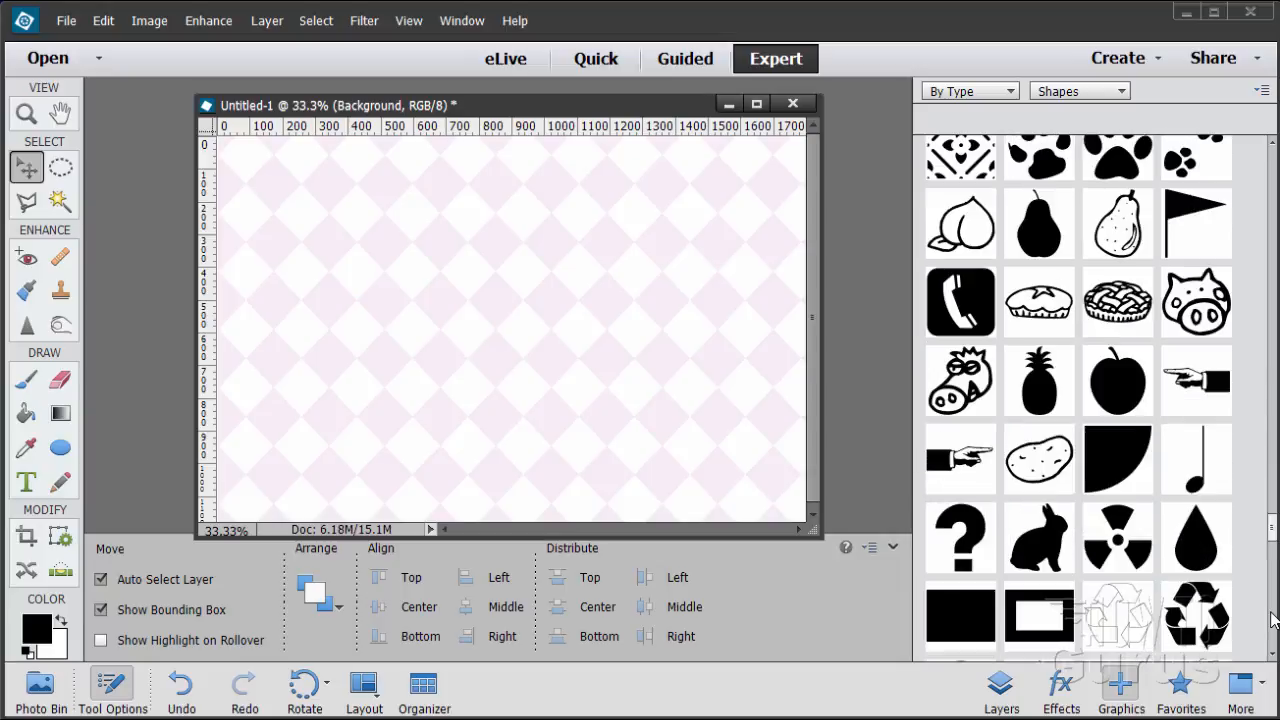
scroll(1140, 595, up, 5)
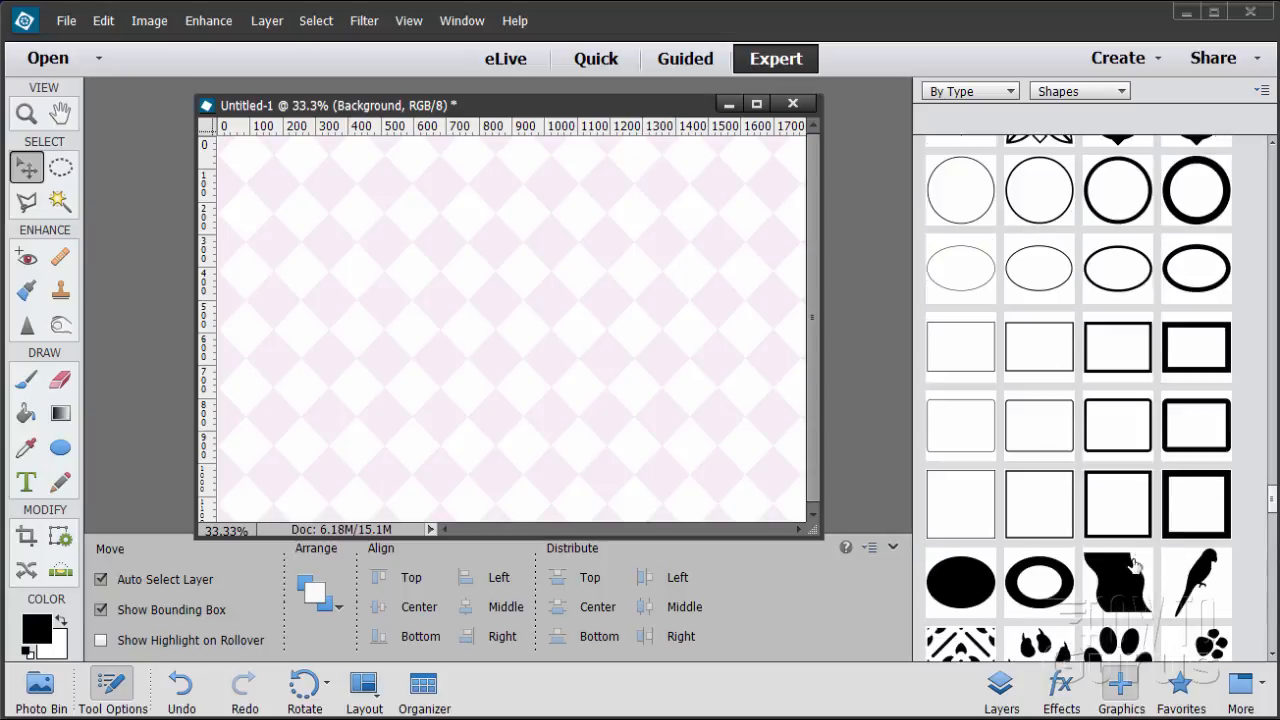
click(1273, 614)
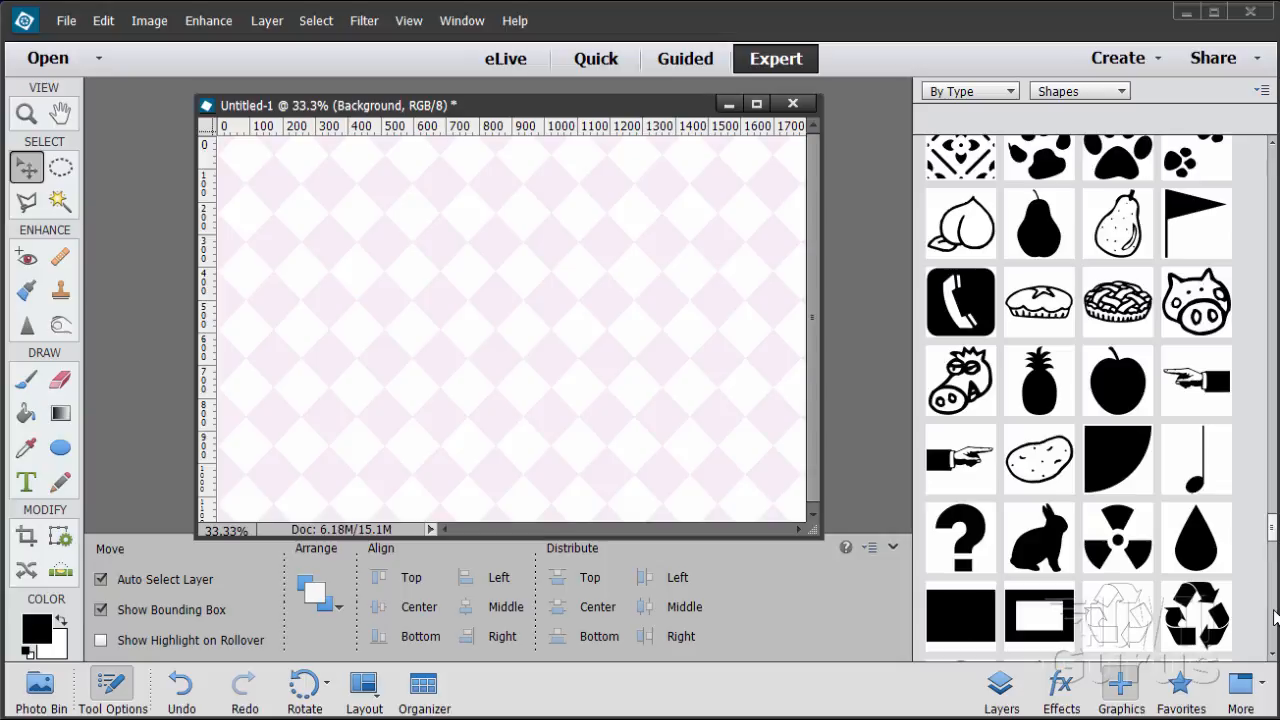
click(1274, 614)
click(1274, 614)
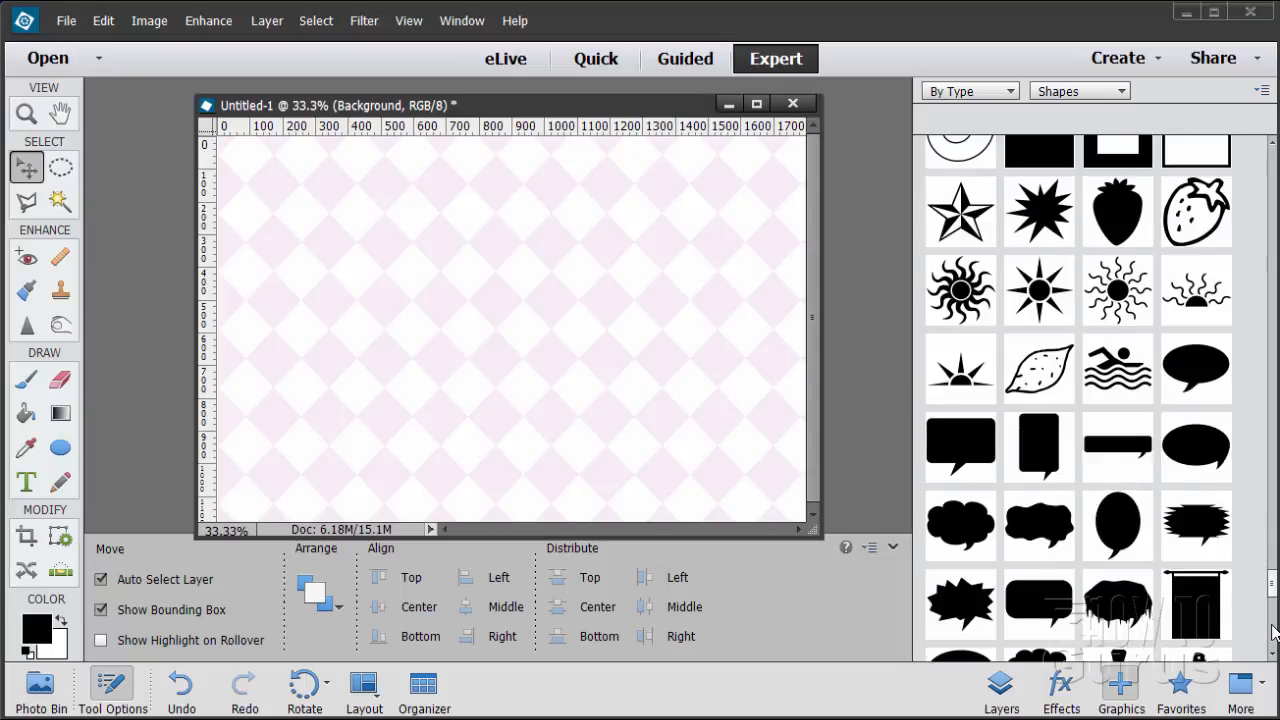
click(1274, 630)
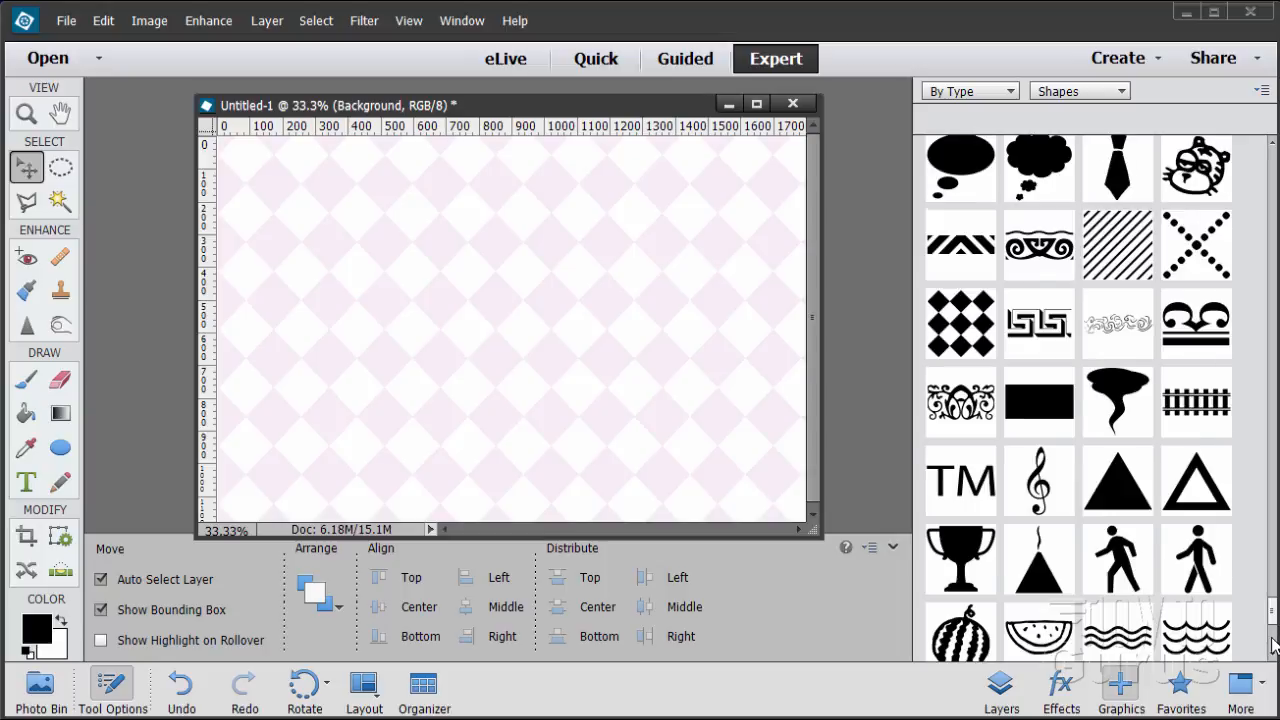
click(1274, 645)
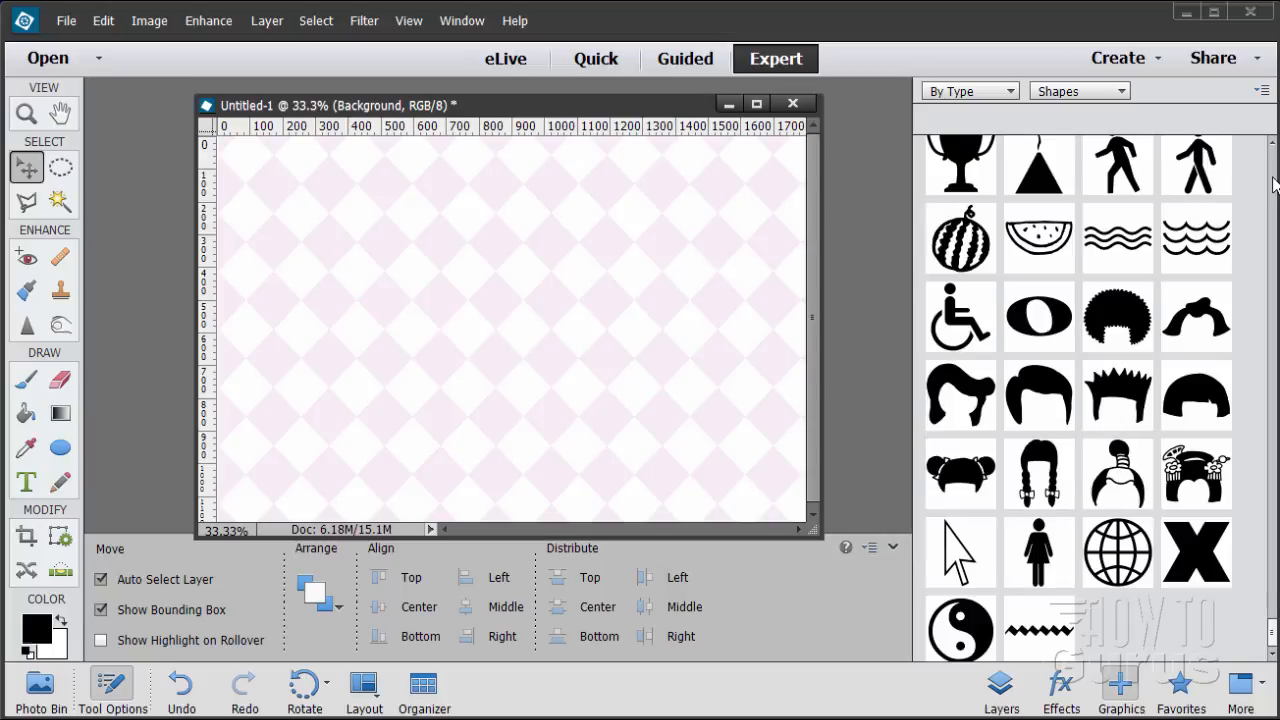
Find the wavy flag shape above the fleur-de-lis in the Shapes collection and add it to the card.
scroll(1274, 183, up, 10)
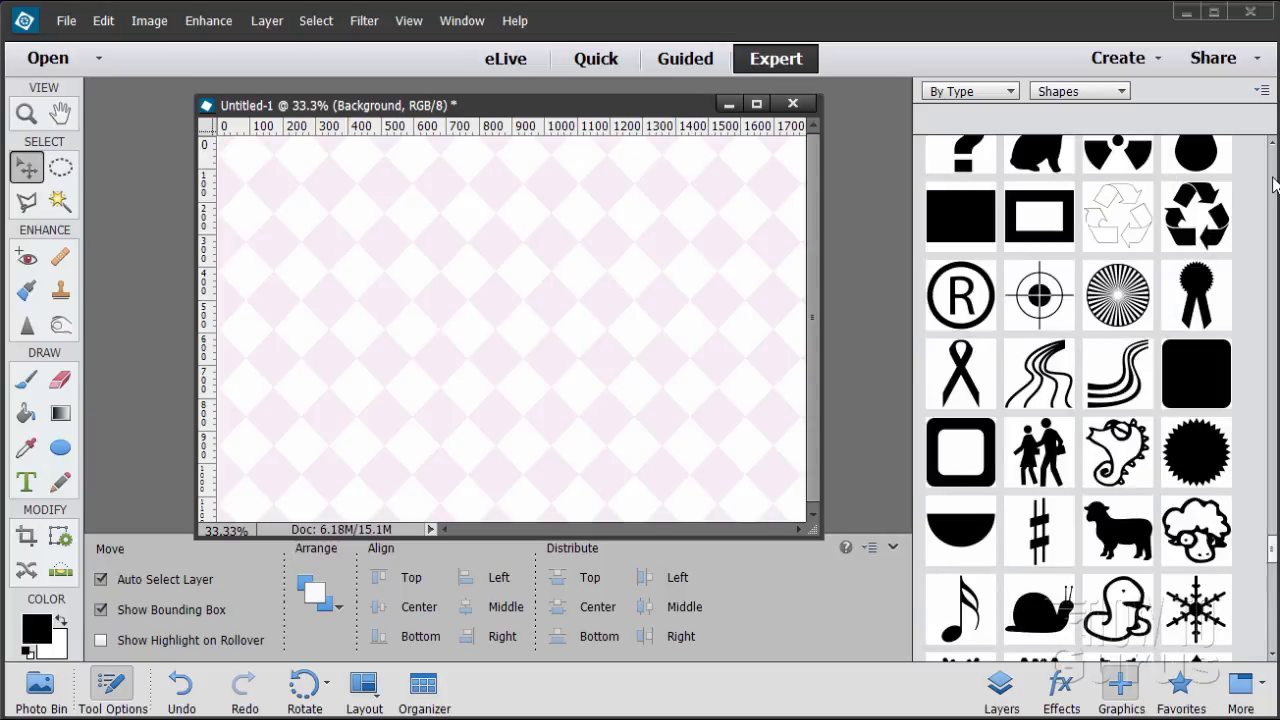
scroll(1274, 183, up, 7)
scroll(1274, 183, up, 8)
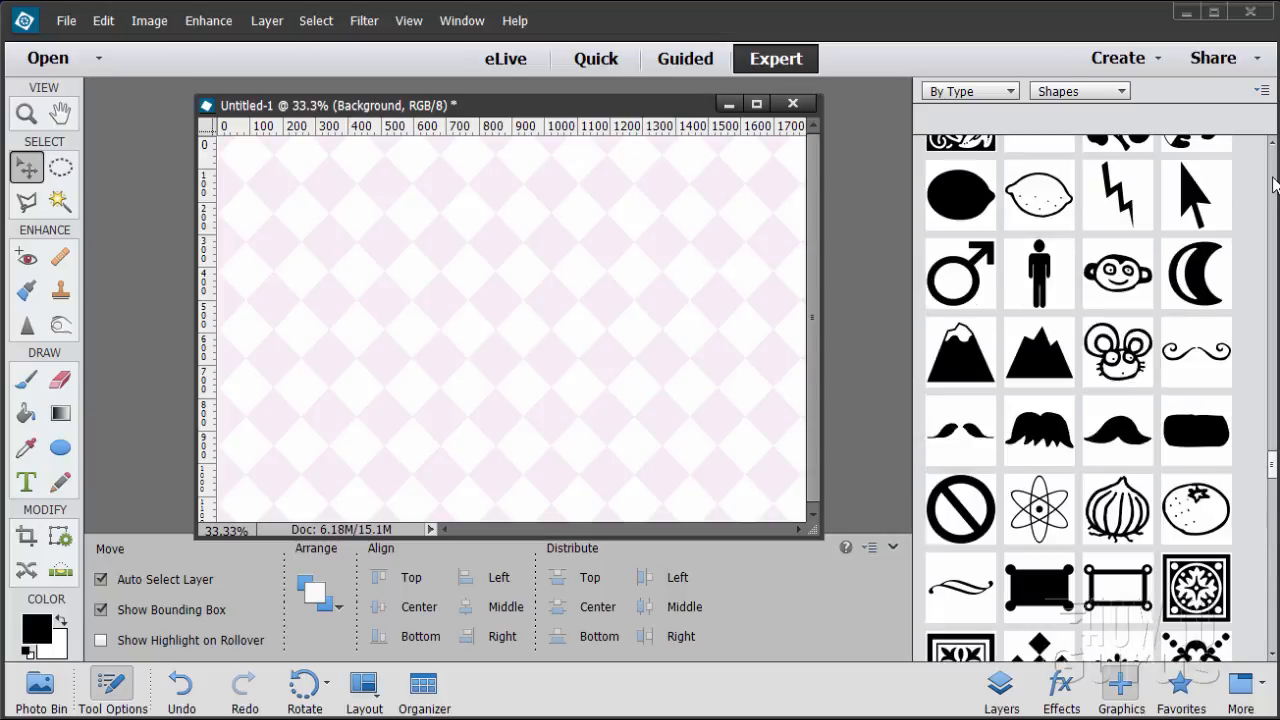
scroll(1274, 183, up, 8)
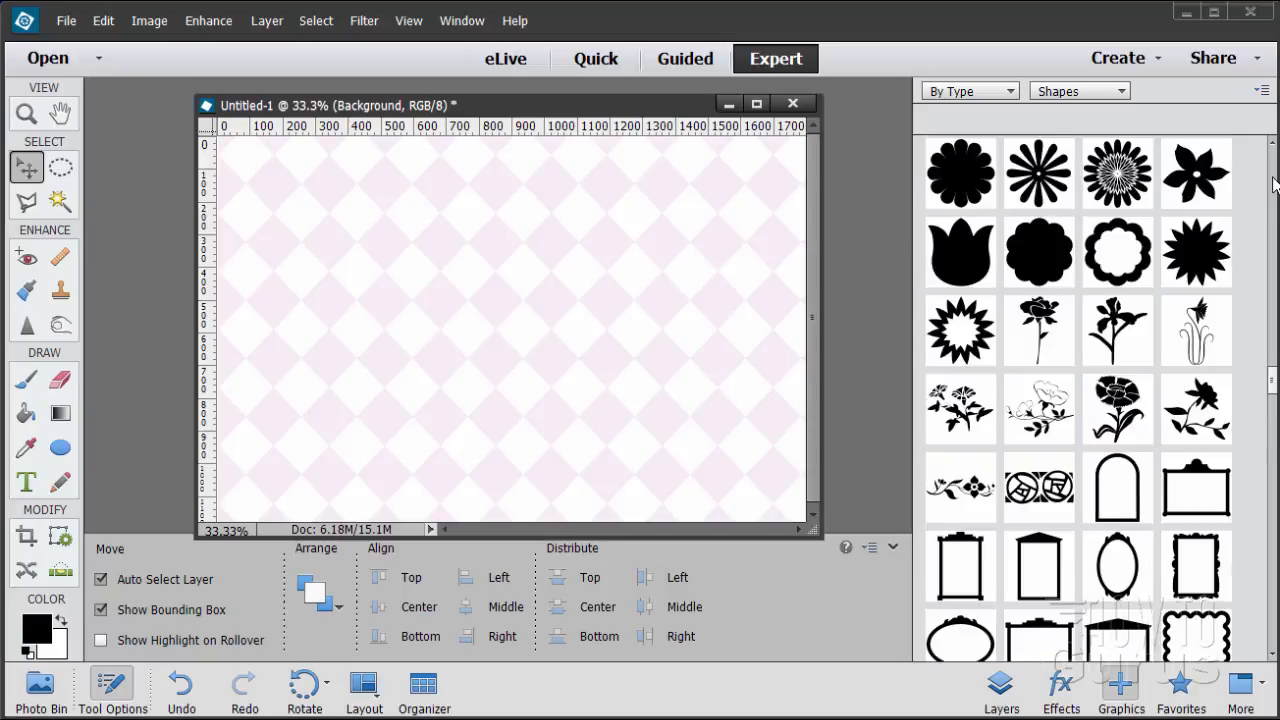
scroll(1274, 183, up, 5)
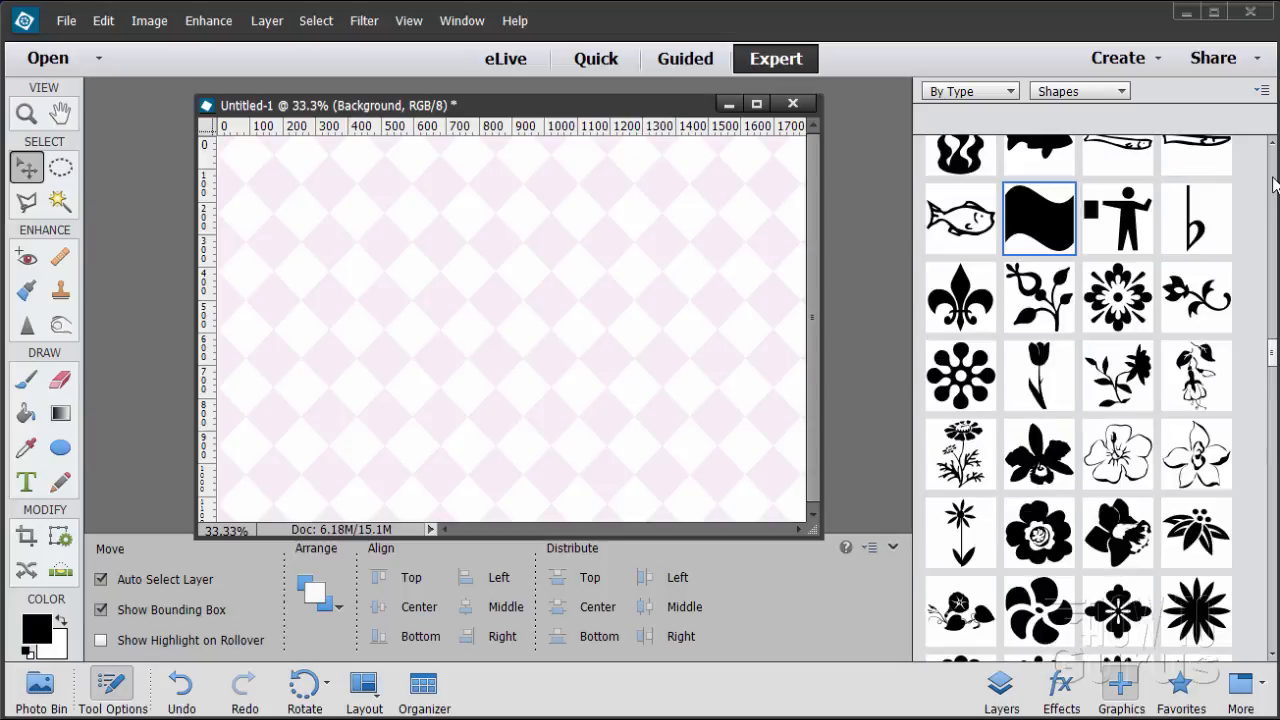
double_click(1036, 237)
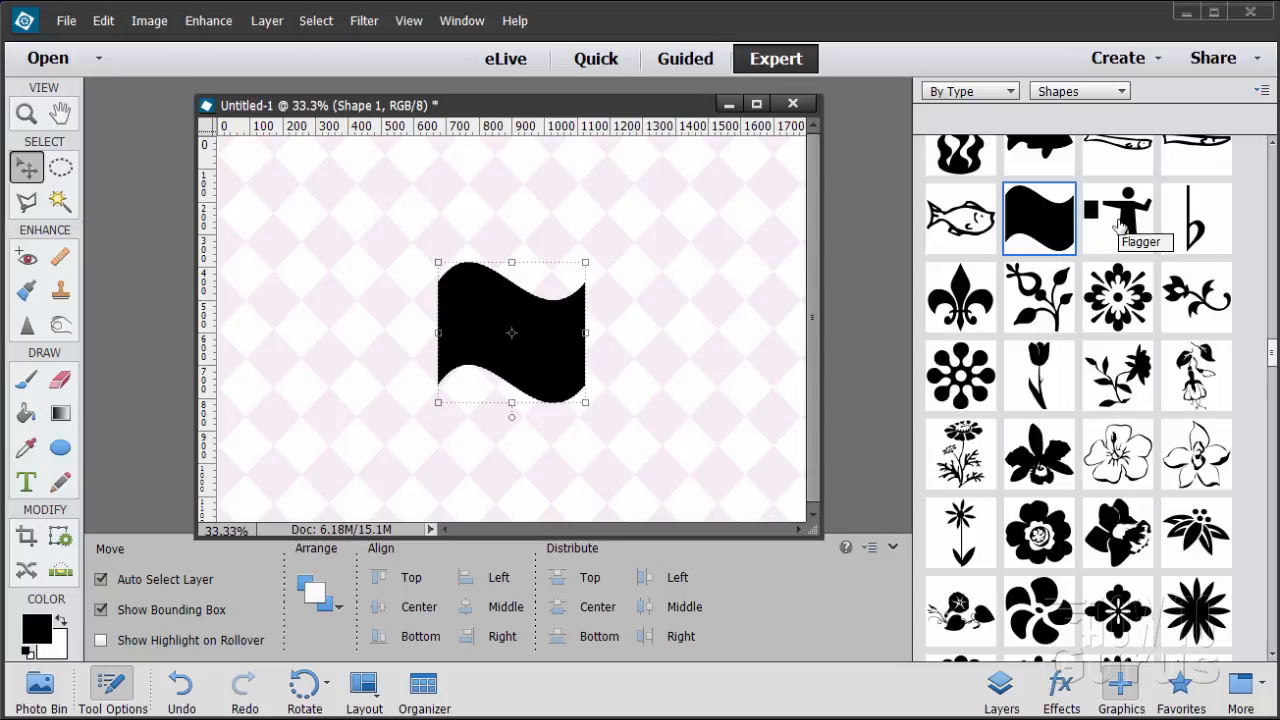
Reposition the flag shape and stretch it horizontally to about 271% of its width across the middle of the card.
drag(481, 345, 445, 331)
drag(552, 320, 712, 322)
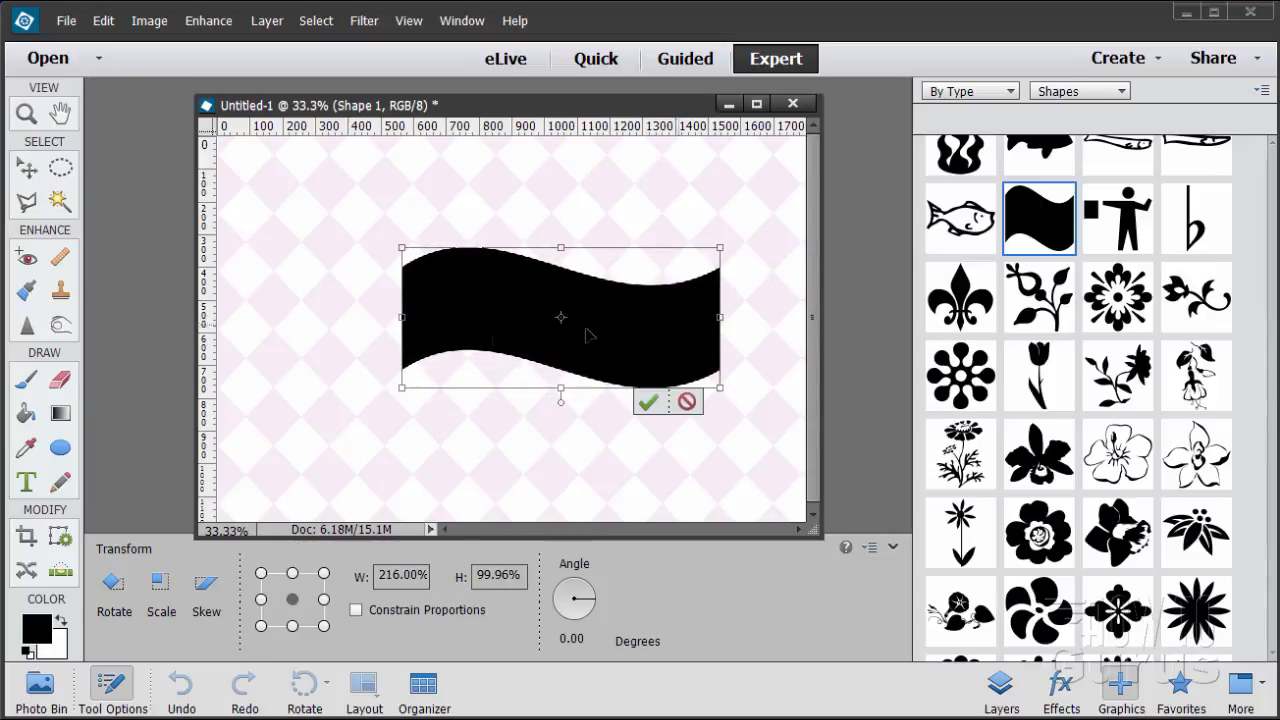
mouse_move(401, 318)
mouse_down()
mouse_move(331, 320)
mouse_move(393, 325)
mouse_up()
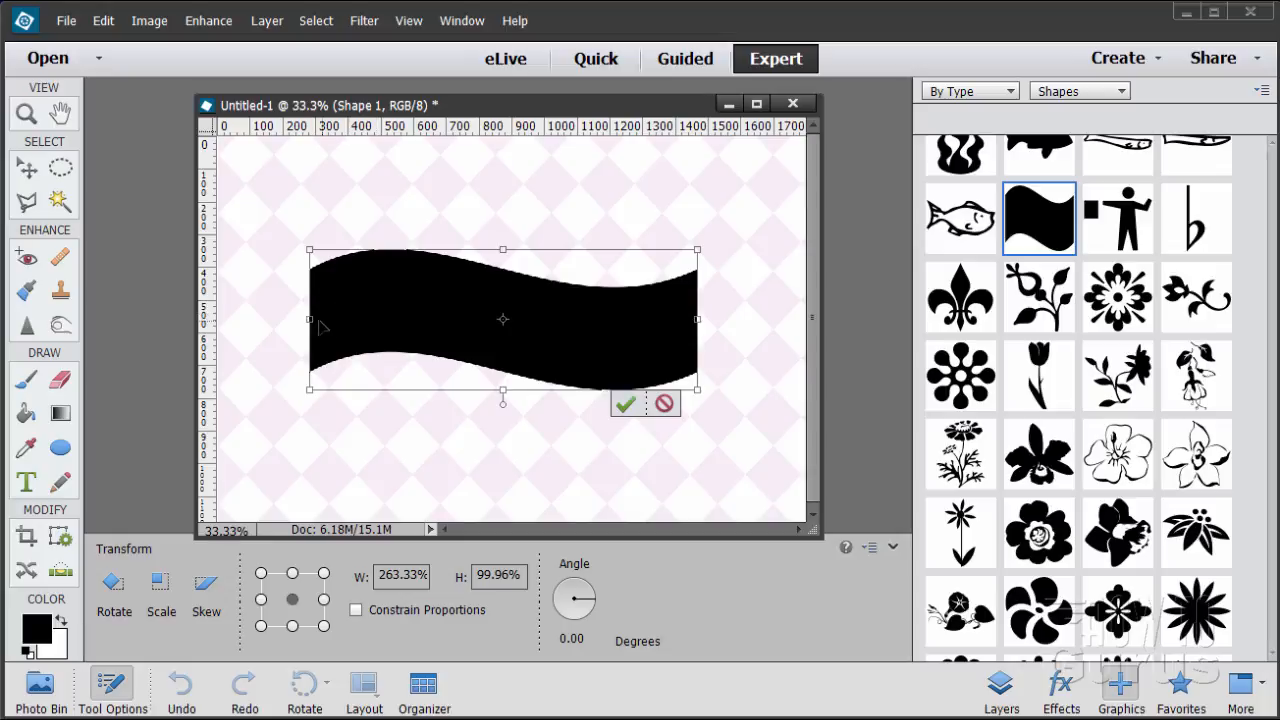
drag(310, 322, 316, 322)
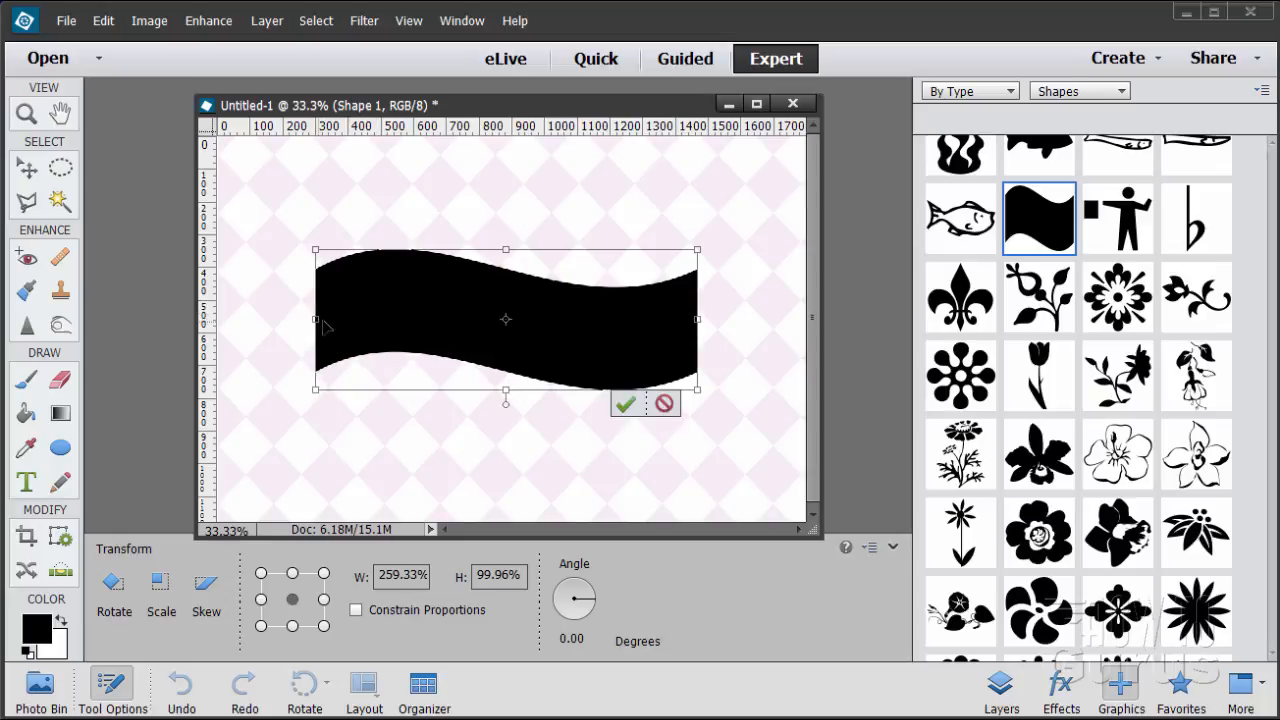
click(703, 317)
drag(699, 320, 717, 320)
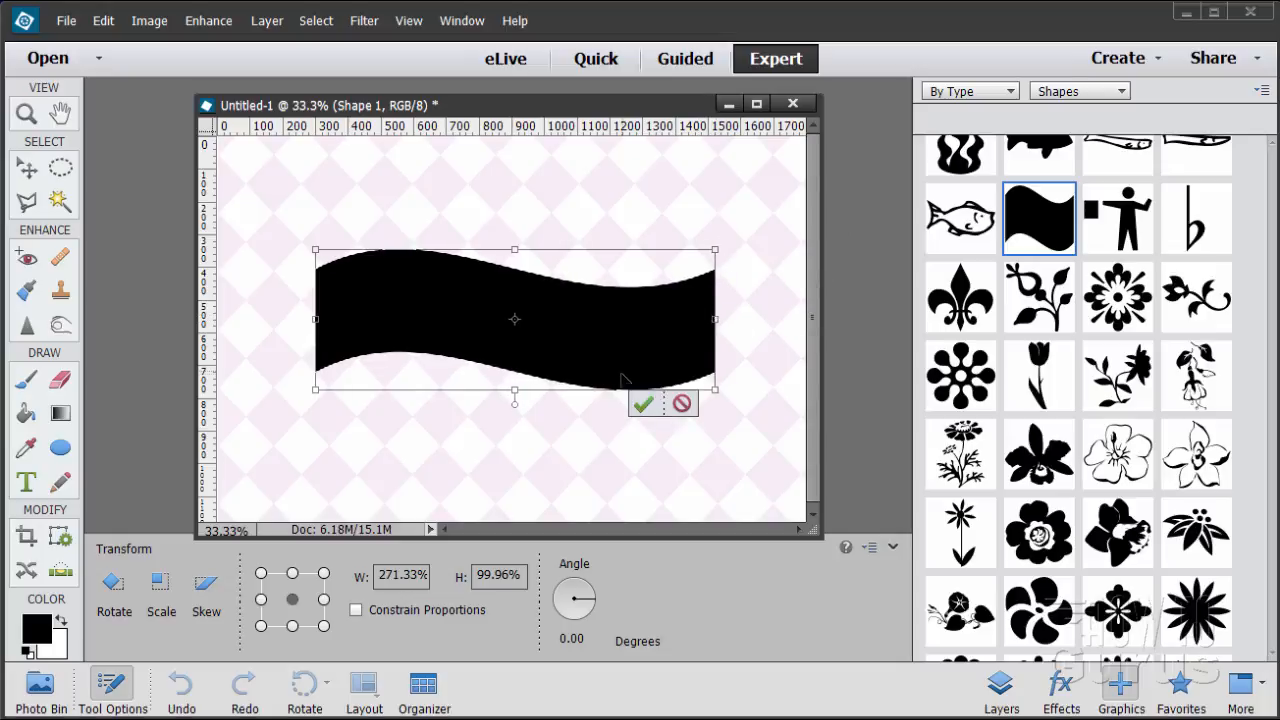
click(643, 405)
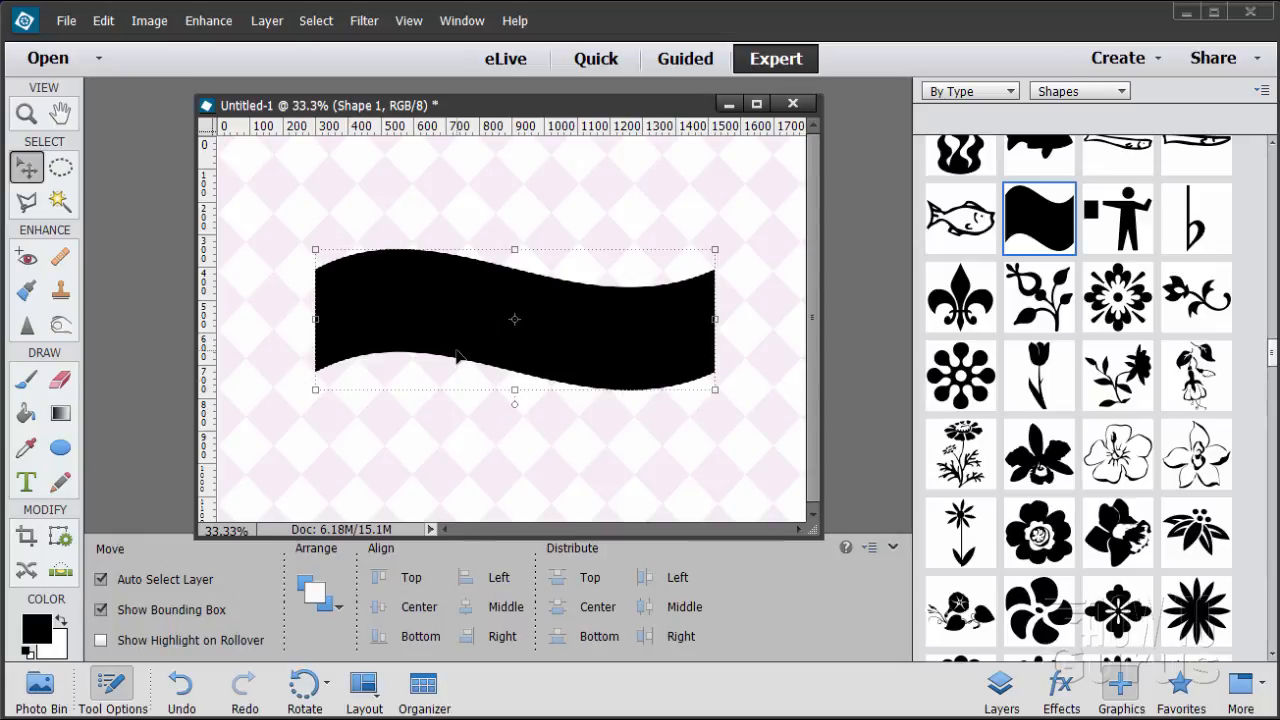
Nudge the flag sideways to centre it on the card and pull its left edge in to about 99% width.
key(Left)
key(Left)
key(Left)
key(Left)
key(Left)
key(Left)
key(Left)
key(Left)
key(Left)
key(Left)
key(Left)
key(Left)
key(Left)
key(Left)
key(Left)
key(Left)
key(Left)
key(Left)
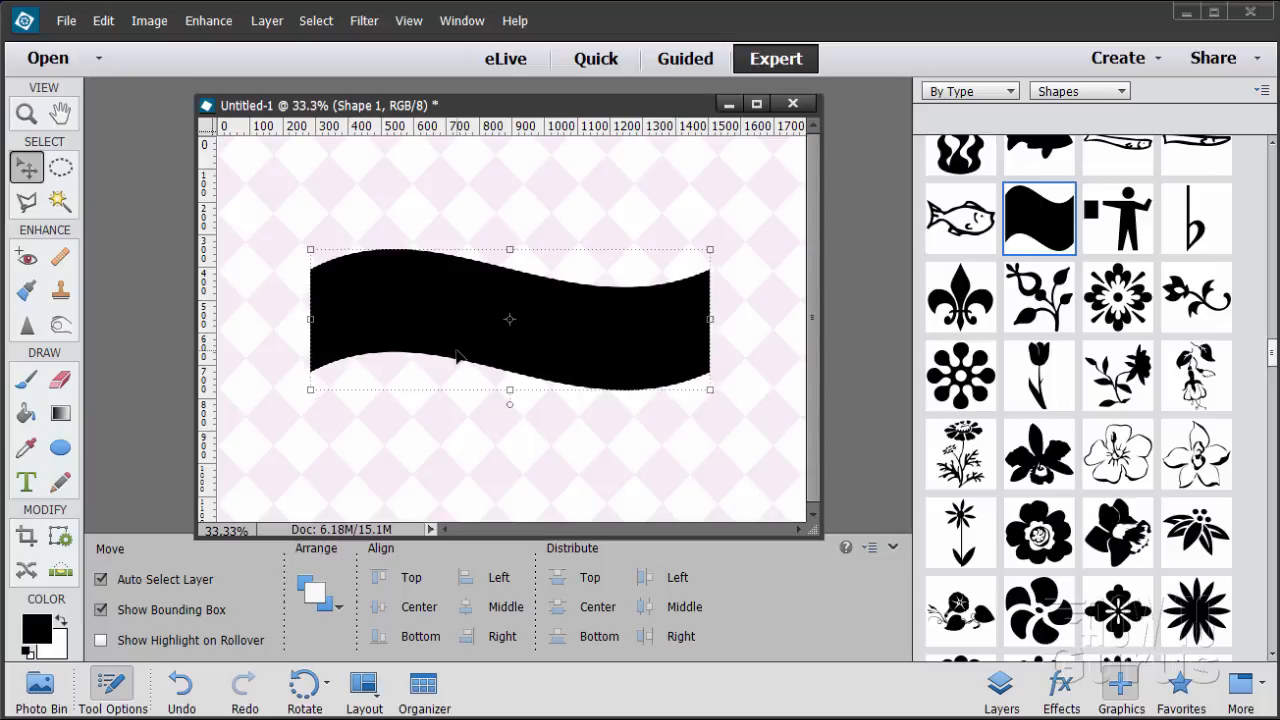
key(Right)
key(Right)
key(Right)
key(Right)
key(Right)
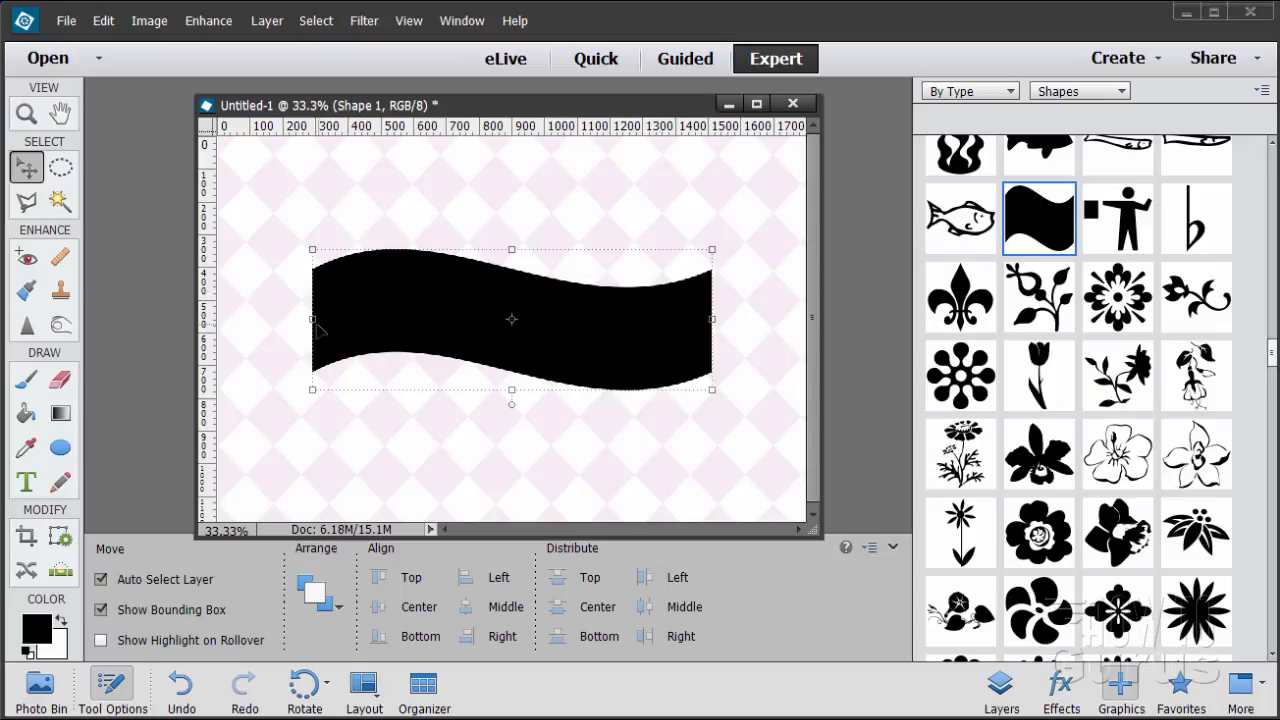
drag(313, 319, 315, 319)
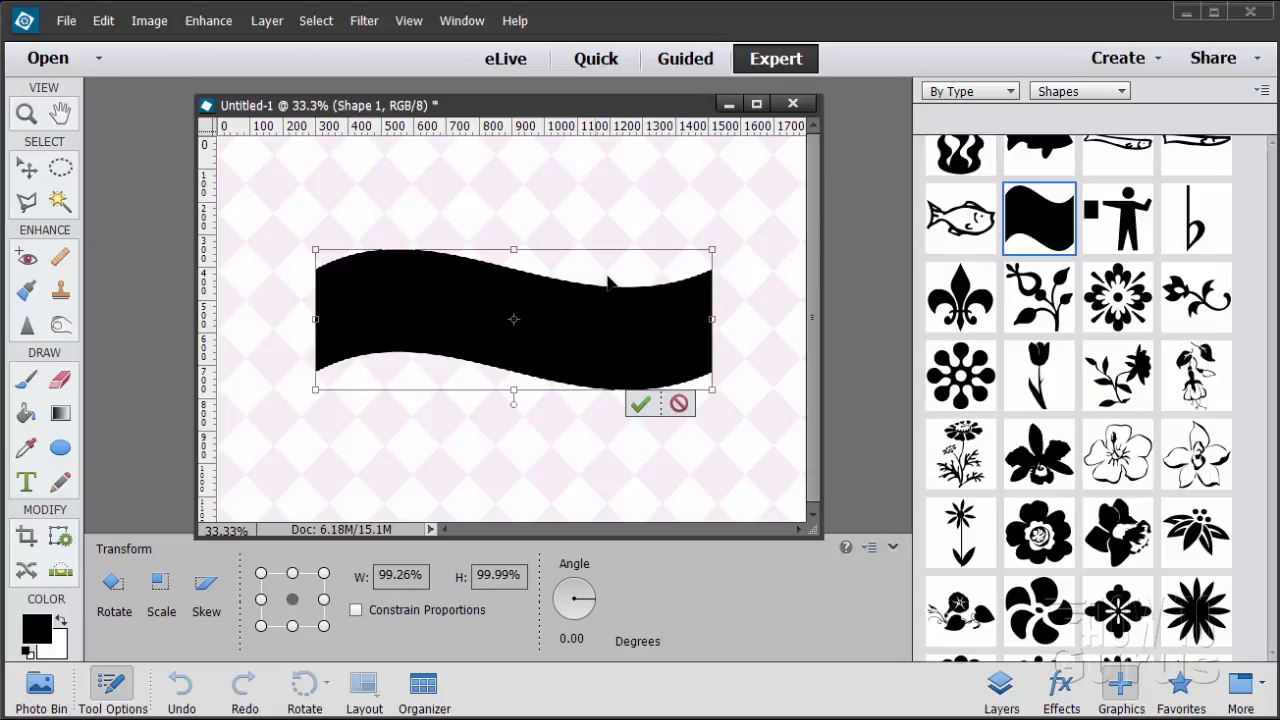
click(640, 404)
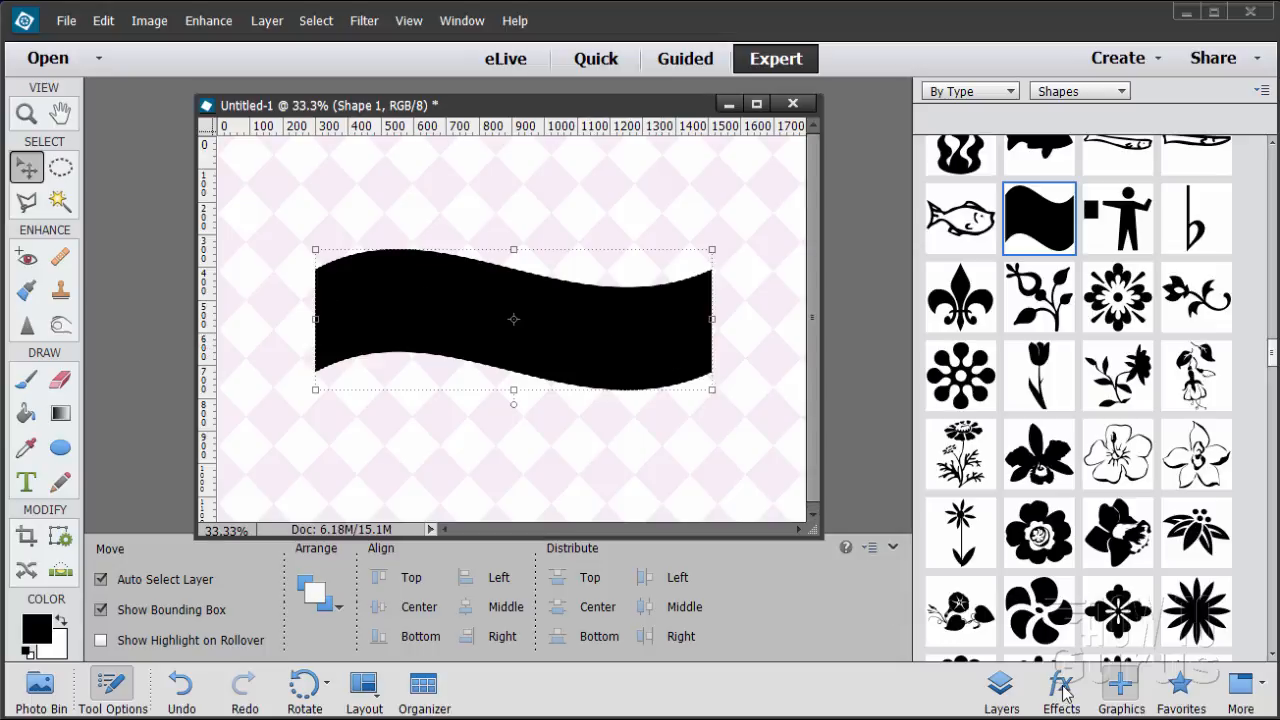
Rename the flag shape's layer to banner and simplify that layer.
click(1003, 688)
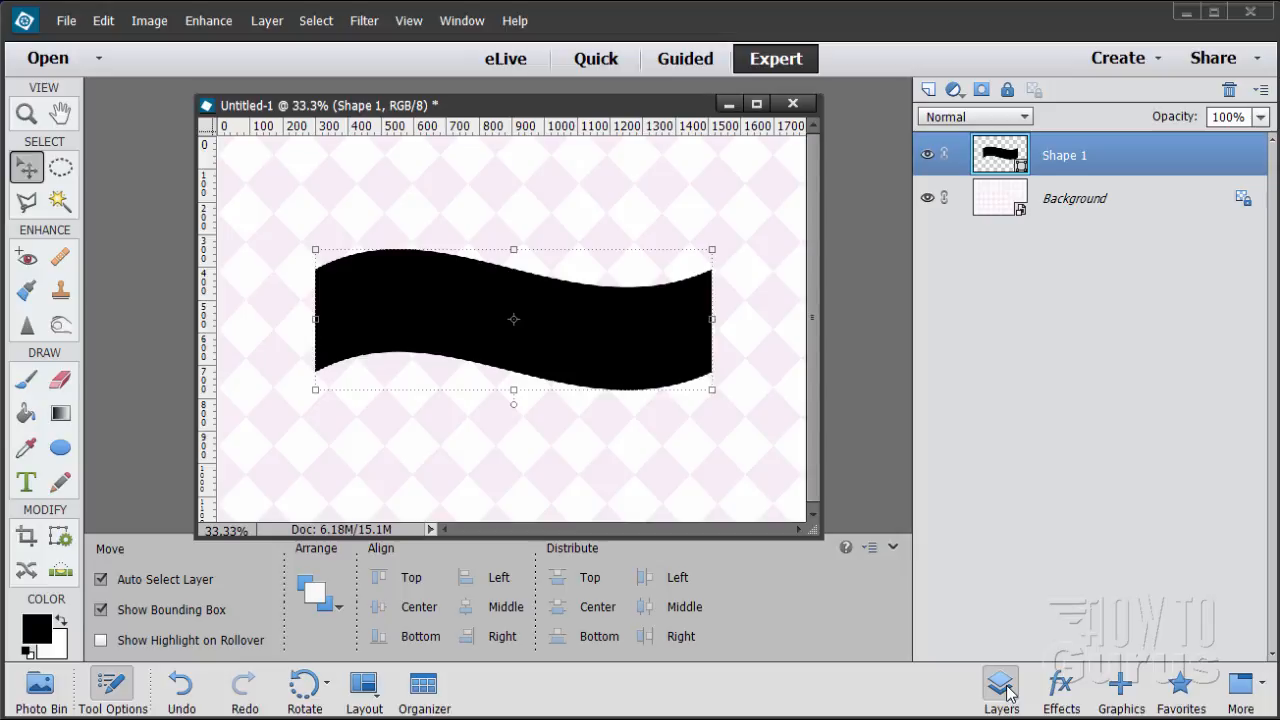
double_click(1063, 157)
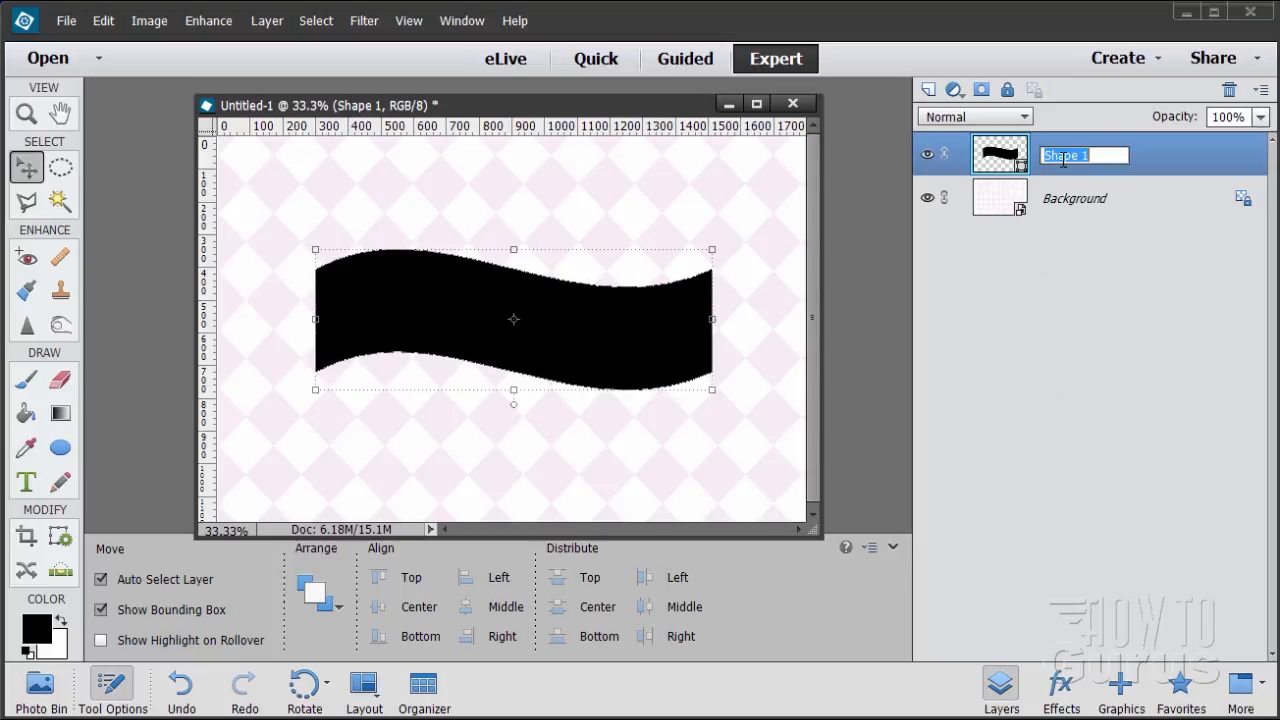
text(banner)
click(1163, 167)
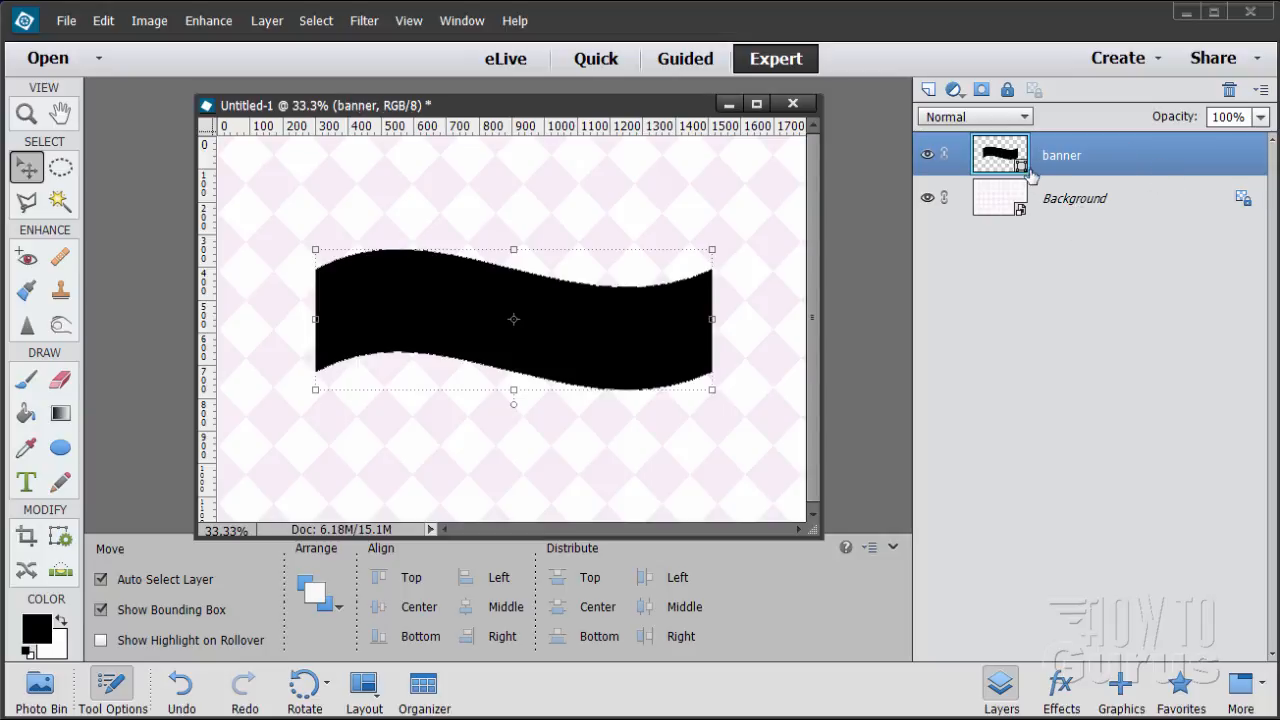
right_click(1099, 162)
click(1150, 274)
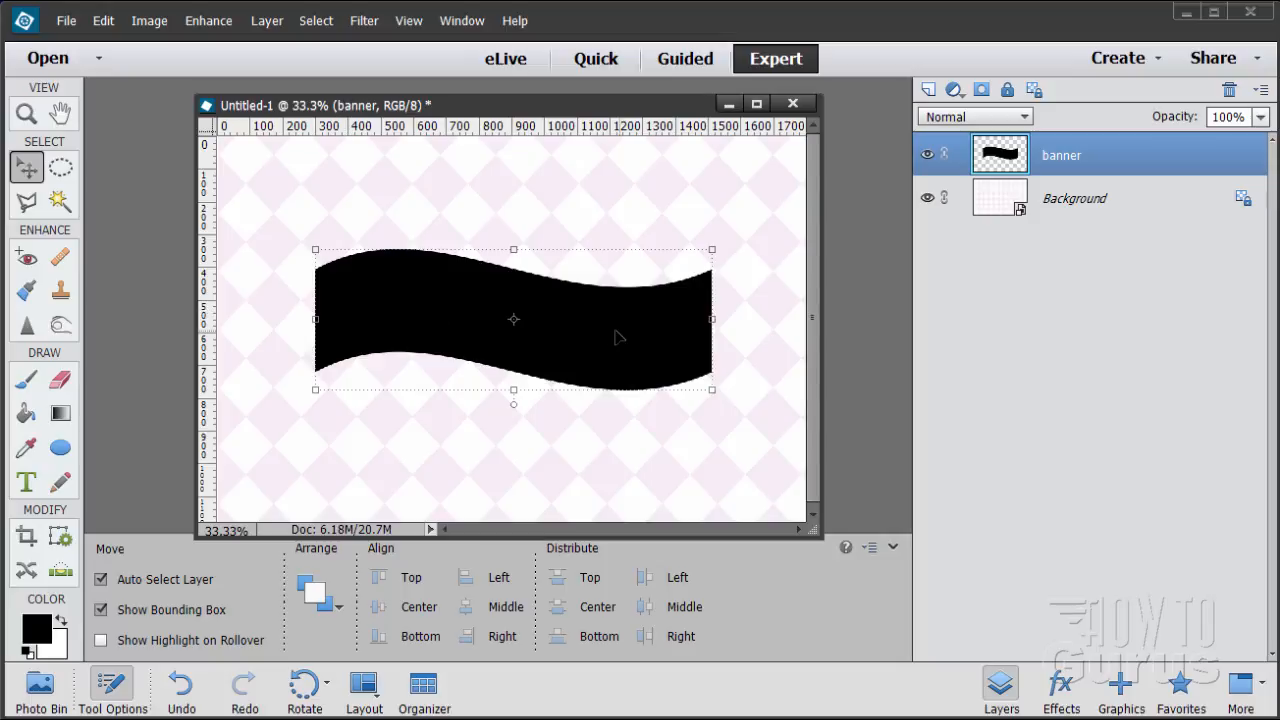
Set the foreground color to a pale cyan of about #d0f7fe and return to the Move tool.
click(40, 632)
click(970, 466)
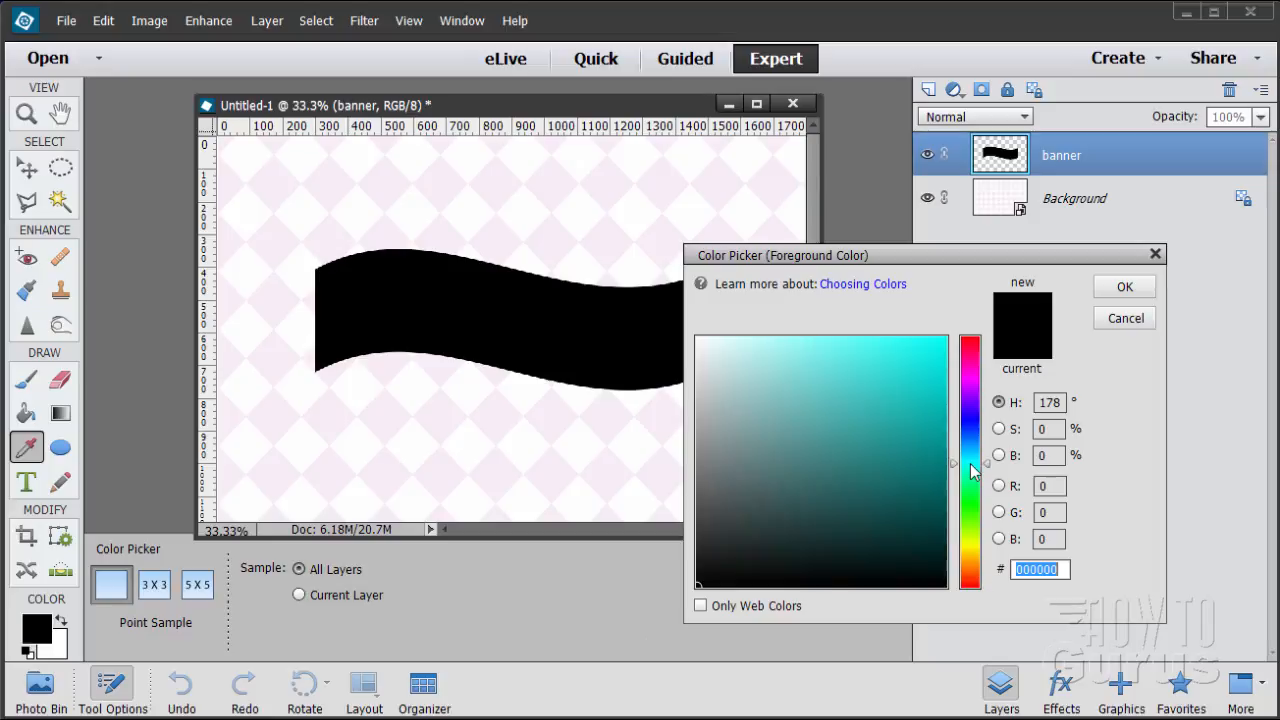
drag(970, 462, 973, 458)
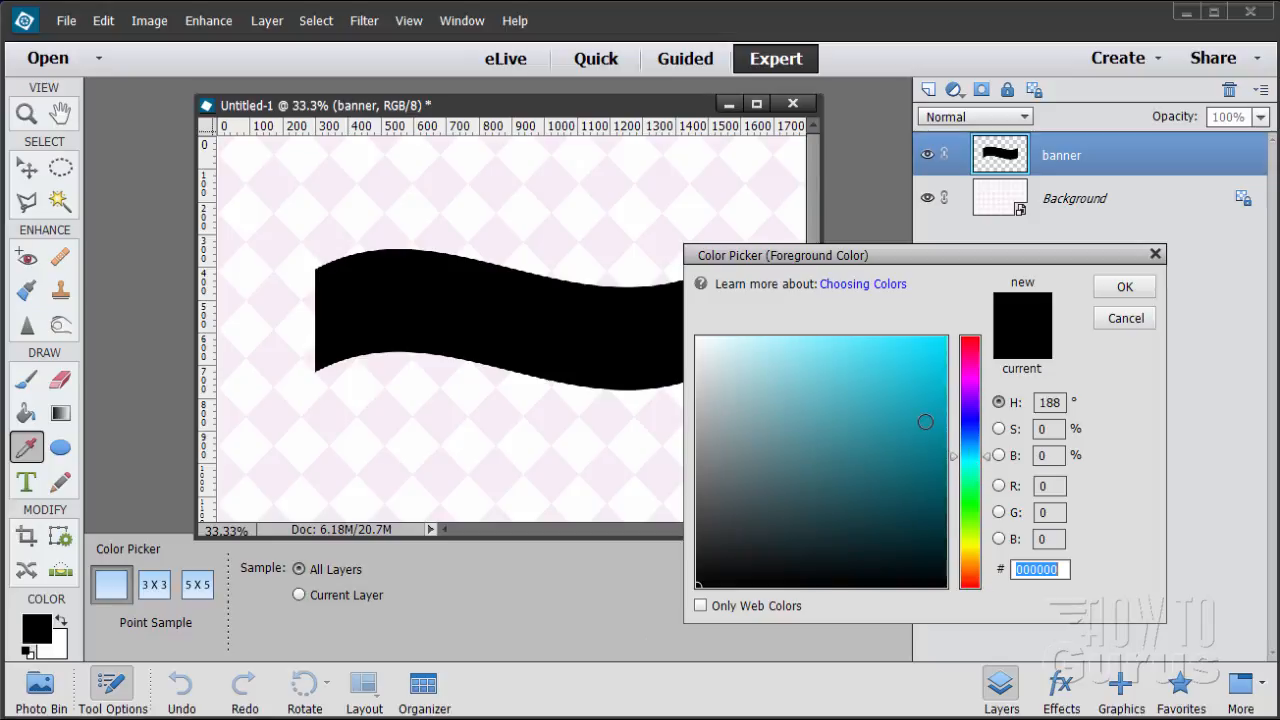
click(976, 458)
click(741, 339)
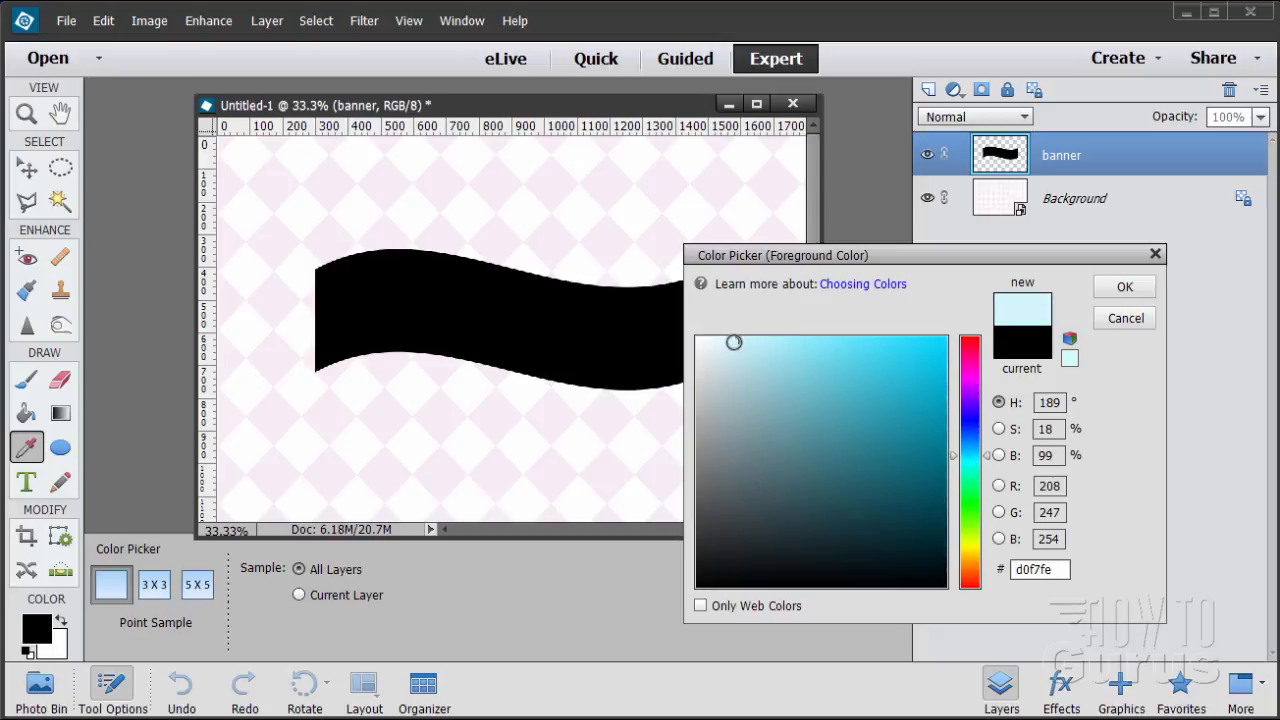
click(735, 340)
click(1125, 287)
key(v)
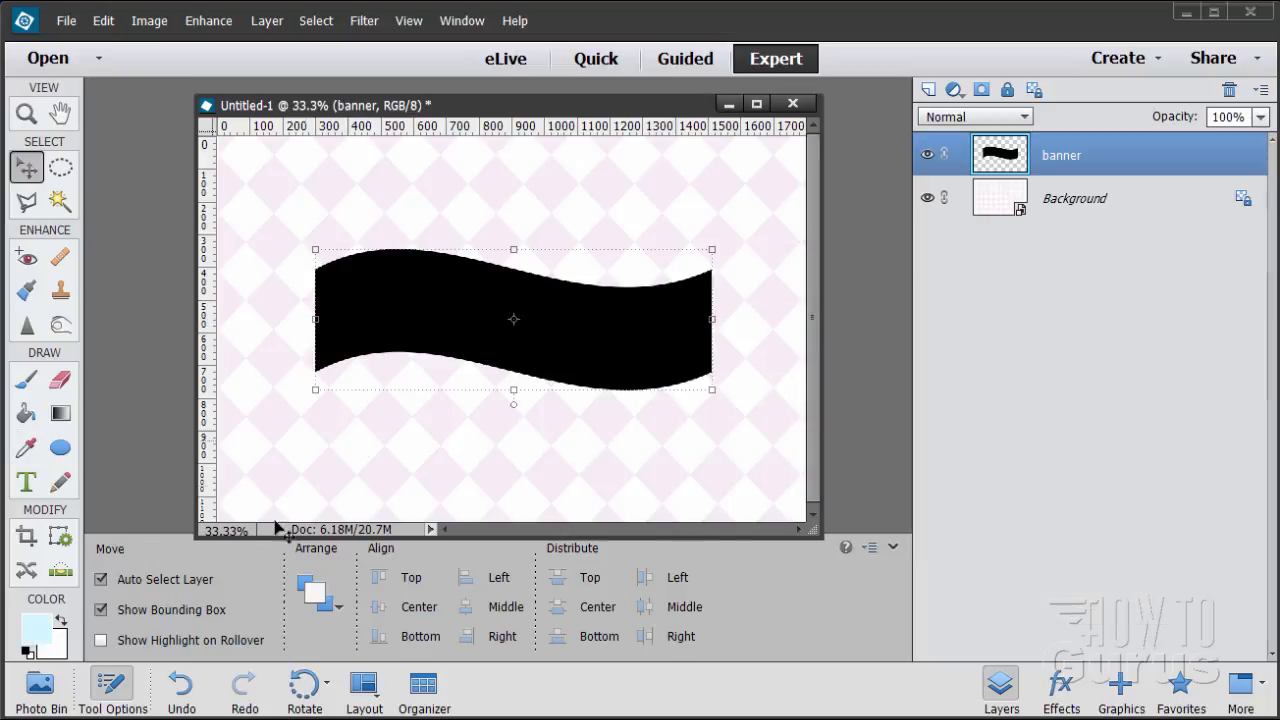
Set the background color to a slightly darker pale cyan of about #c1e7ee and return to the Move tool.
click(61, 650)
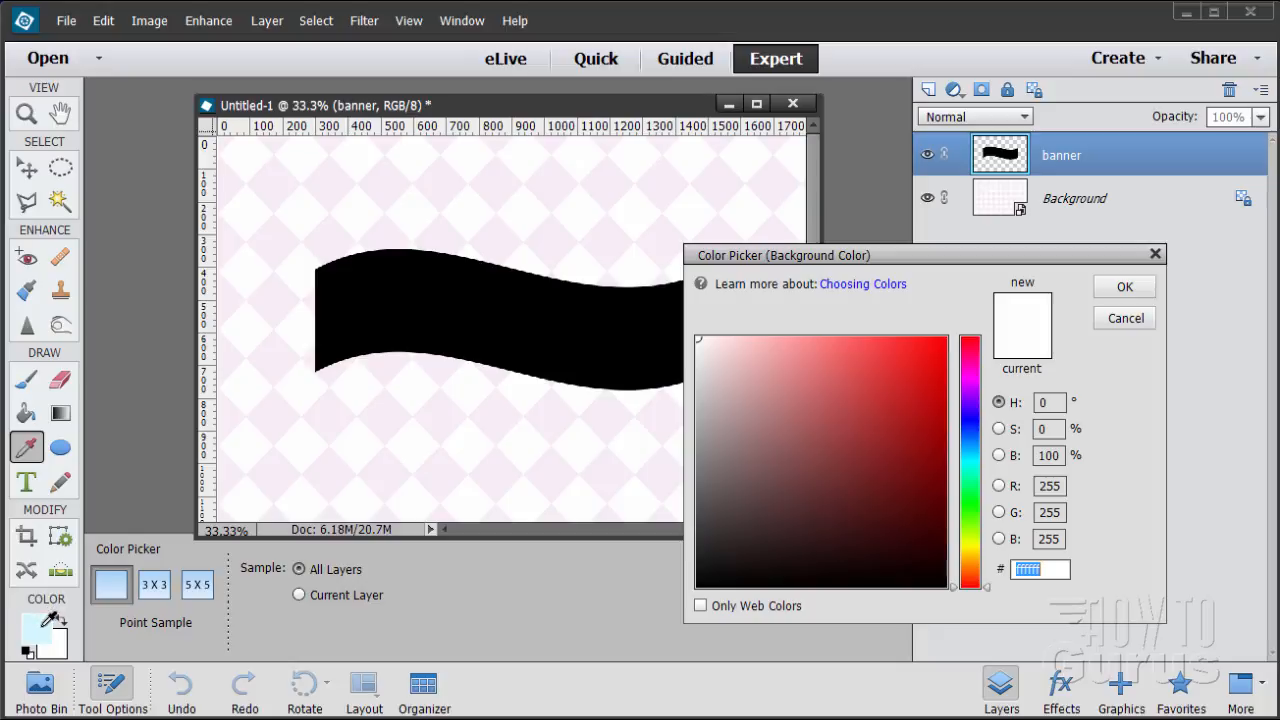
click(35, 630)
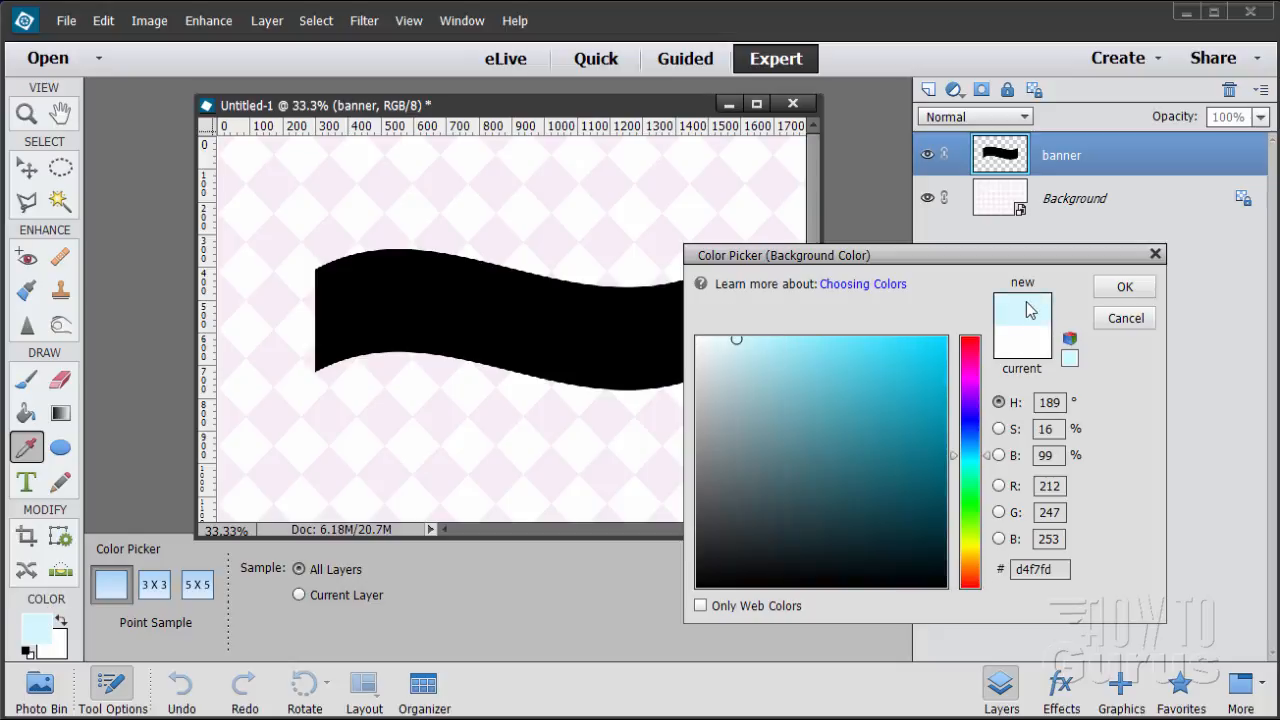
mouse_move(736, 340)
mouse_down()
mouse_move(749, 354)
mouse_move(770, 340)
mouse_up()
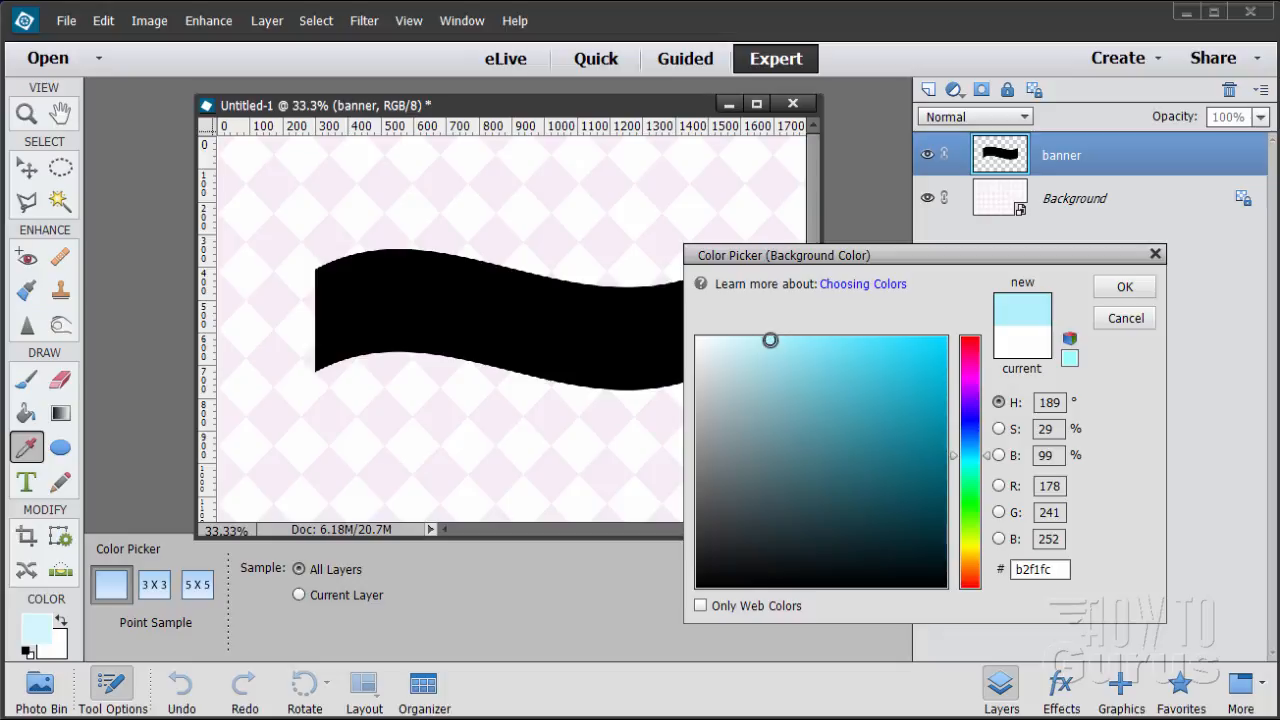
click(760, 369)
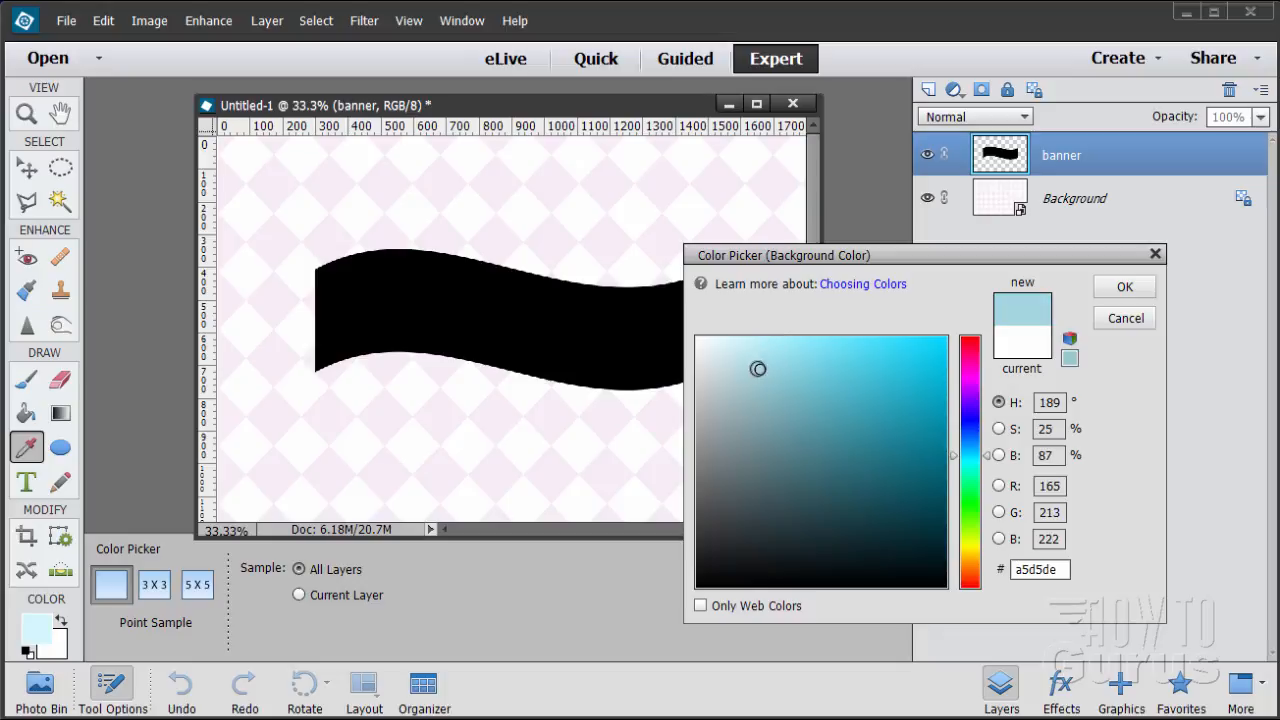
click(739, 356)
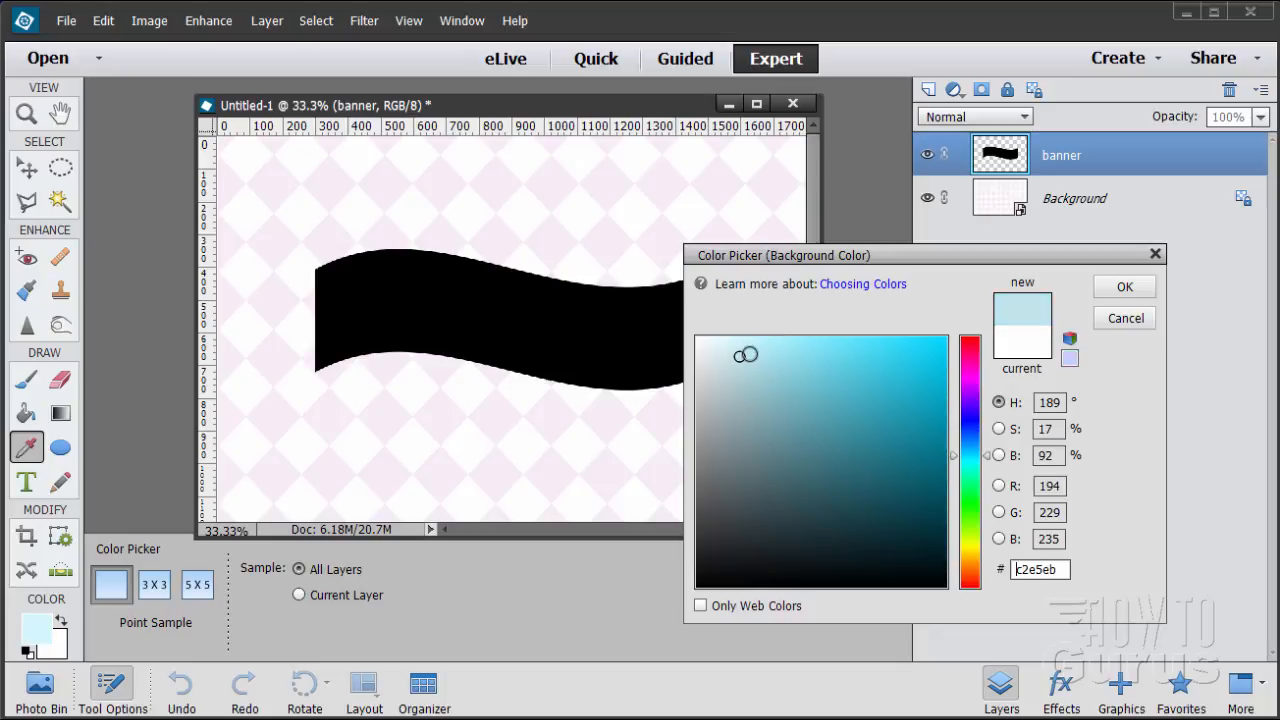
click(744, 353)
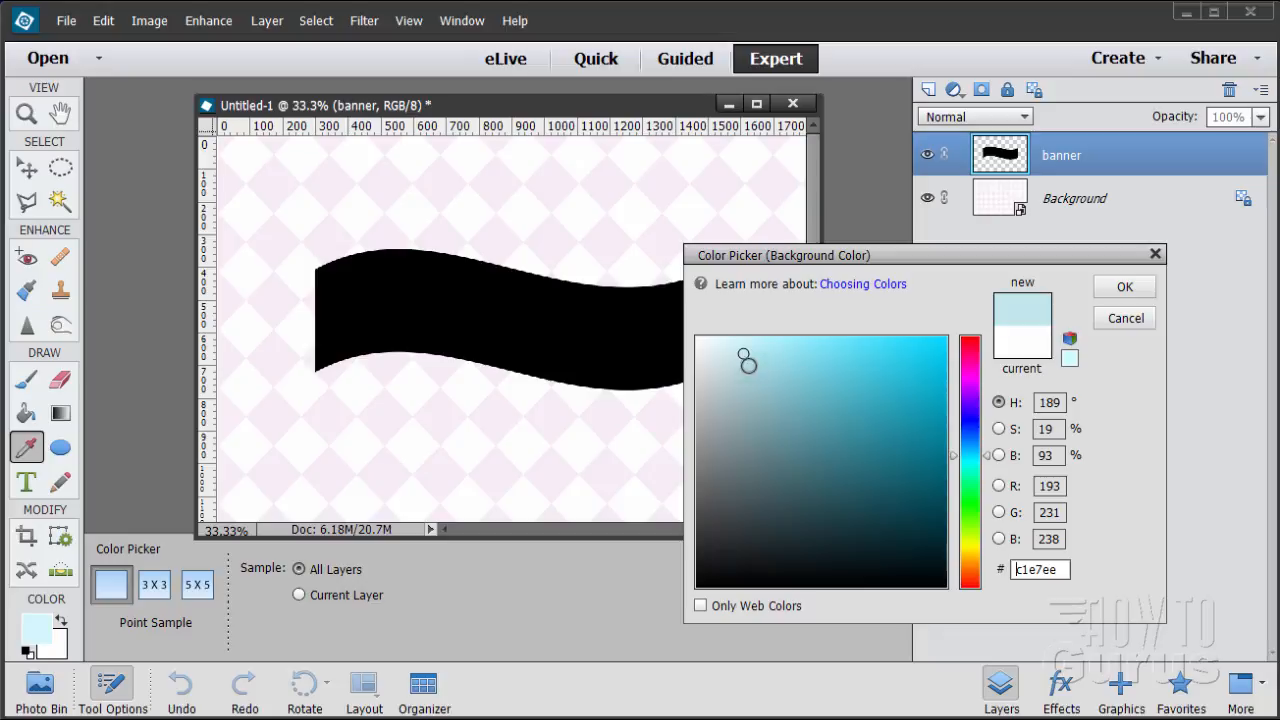
click(1125, 286)
key(v)
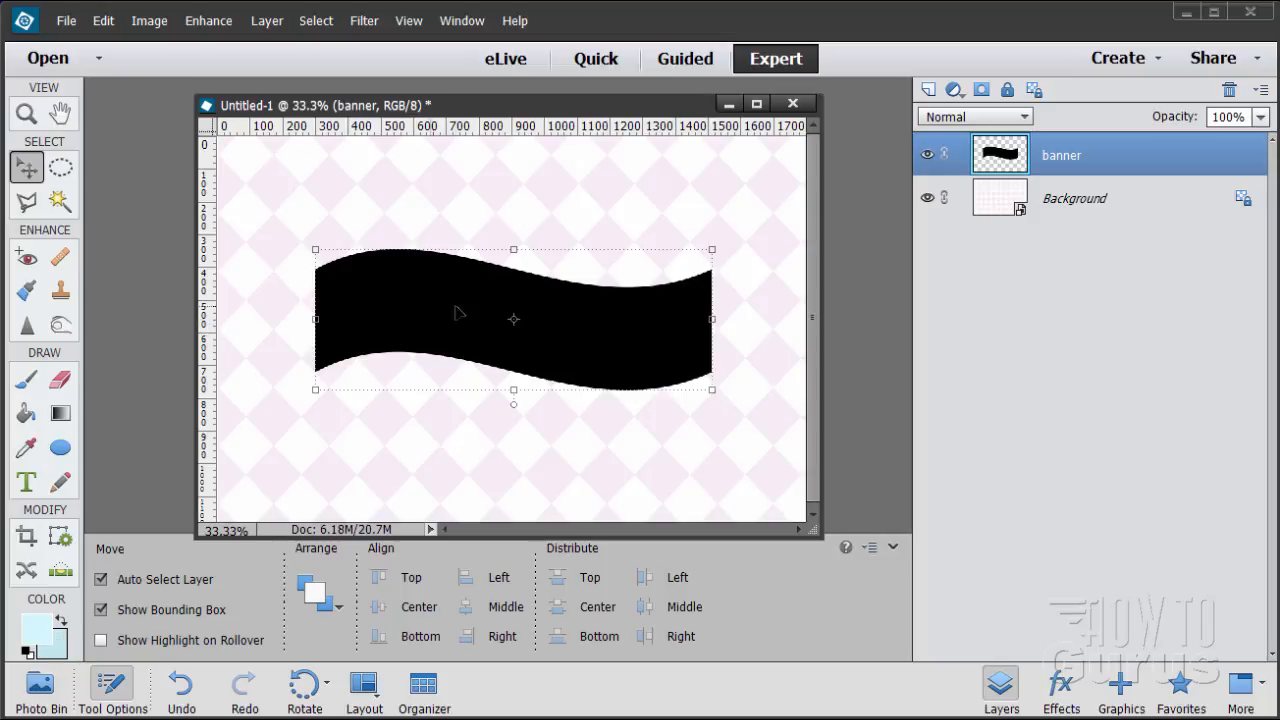
Fill the banner with a reflected Foreground to Background gradient running from its centre to its right edge, and clear the selection.
click(61, 414)
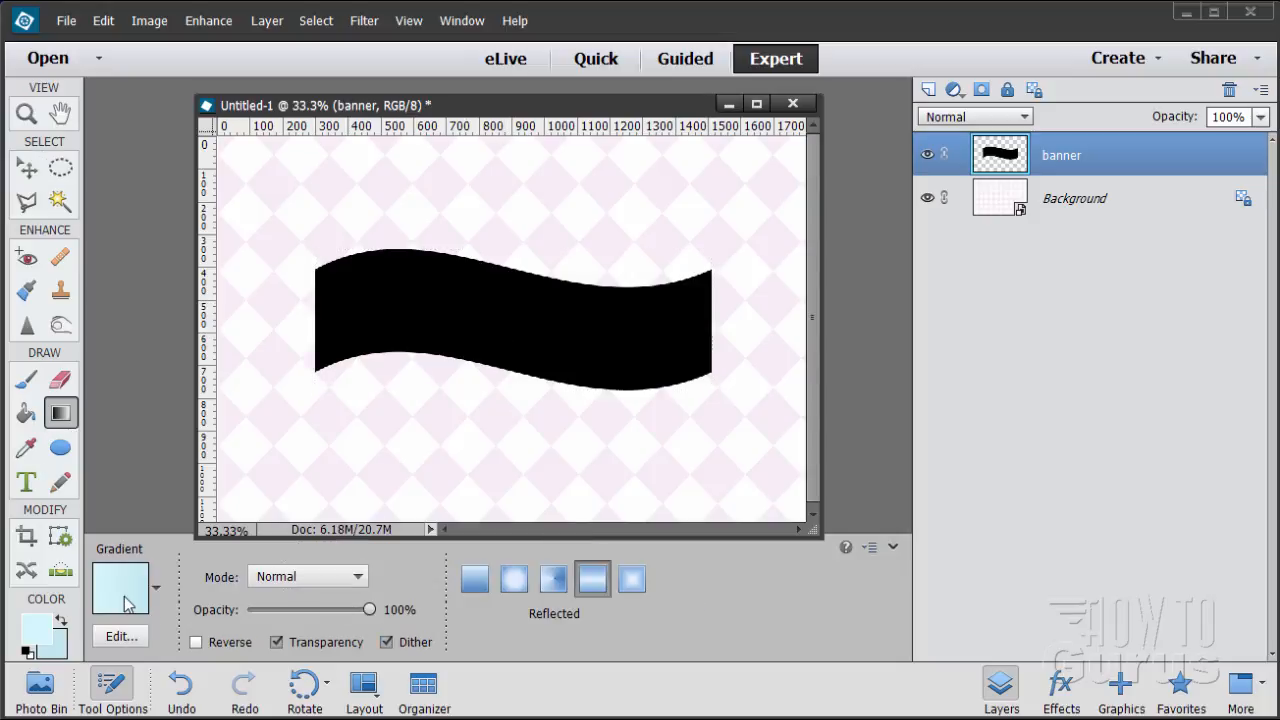
click(155, 590)
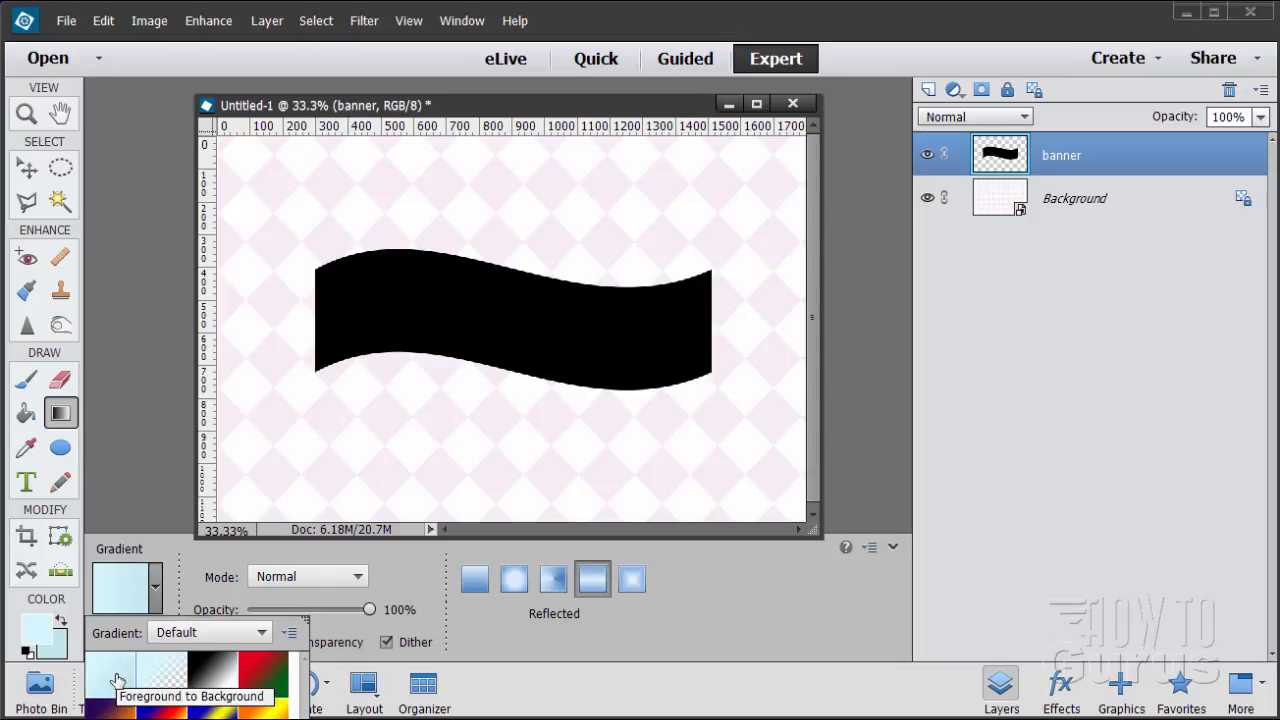
double_click(113, 680)
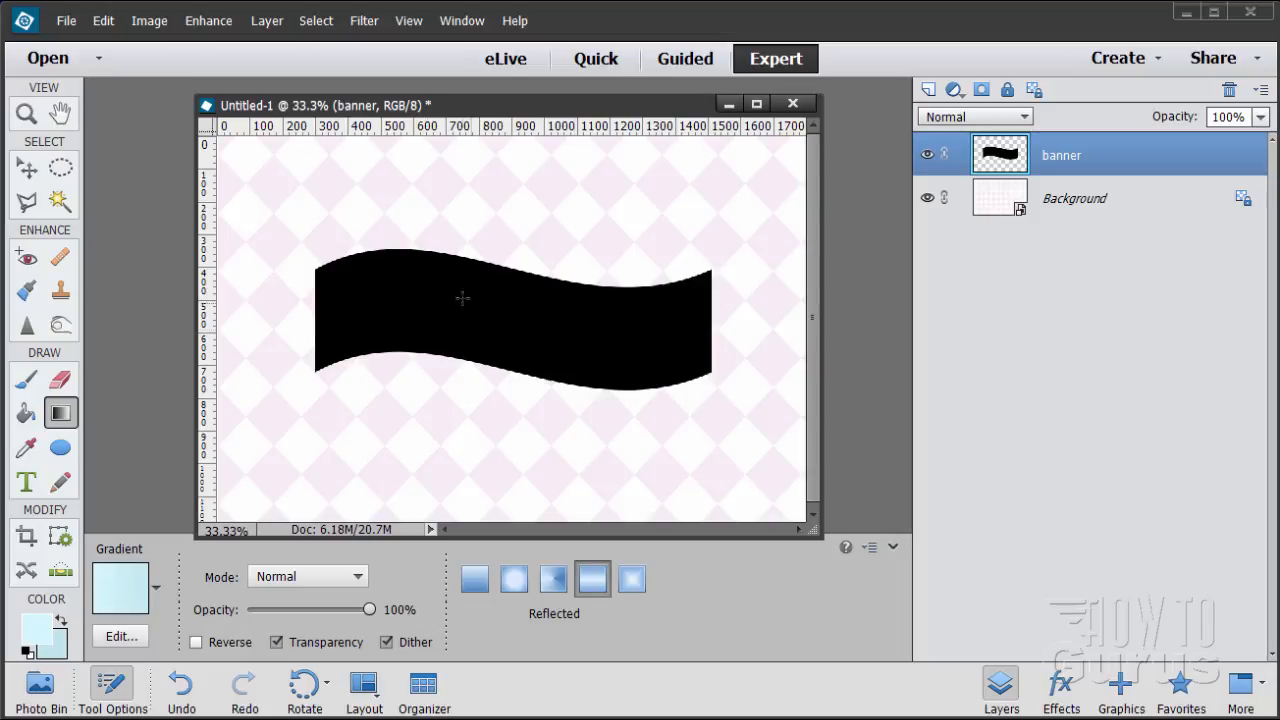
ctrl+click(1000, 158)
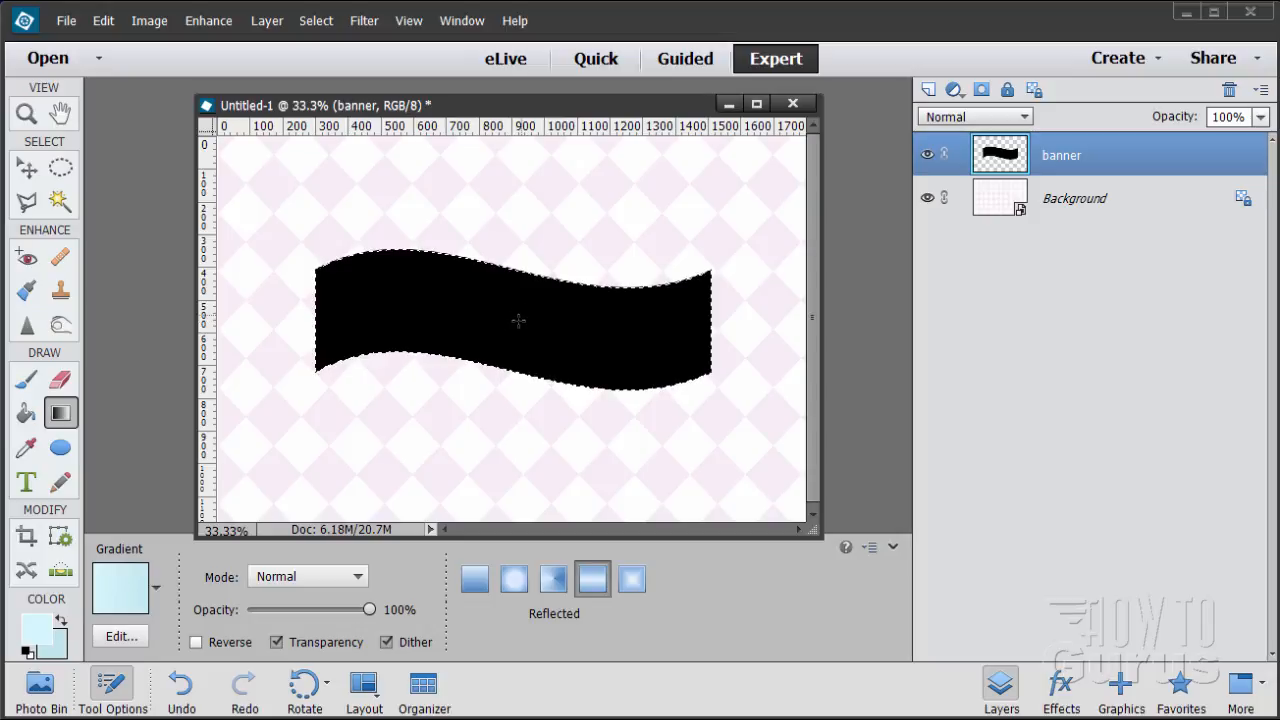
drag(514, 323, 716, 326)
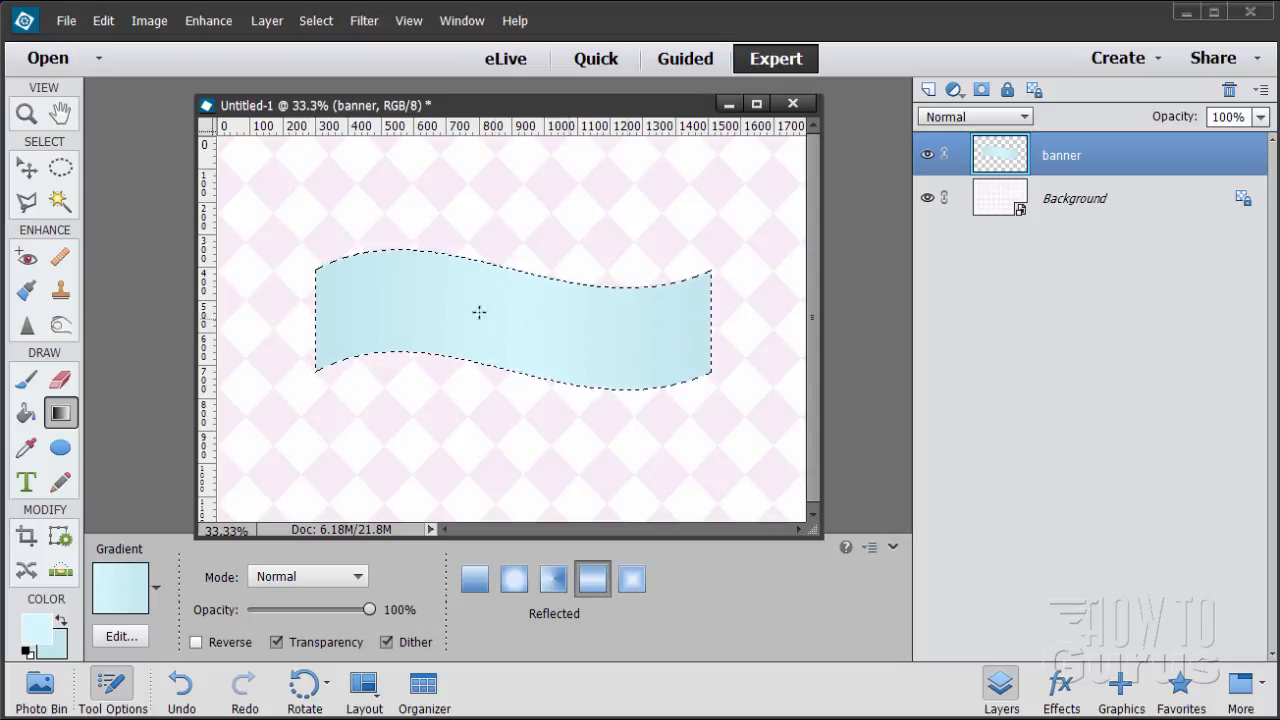
click(316, 20)
click(329, 61)
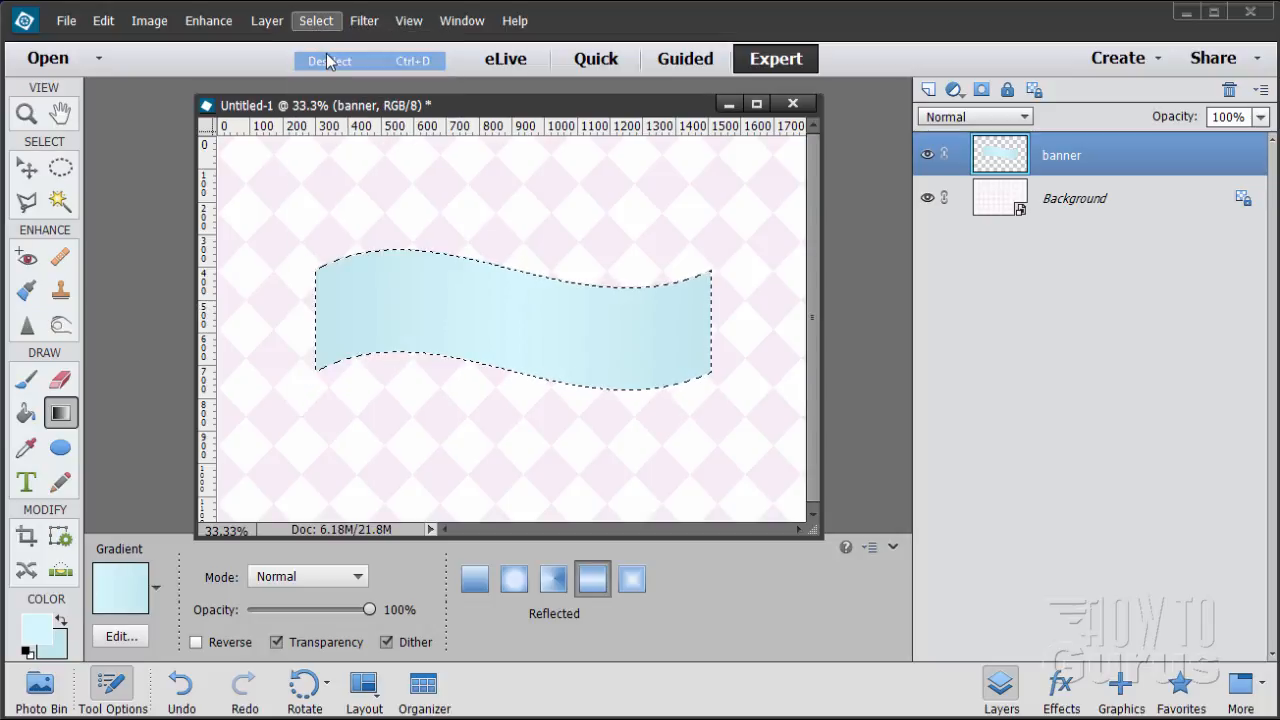
click(27, 168)
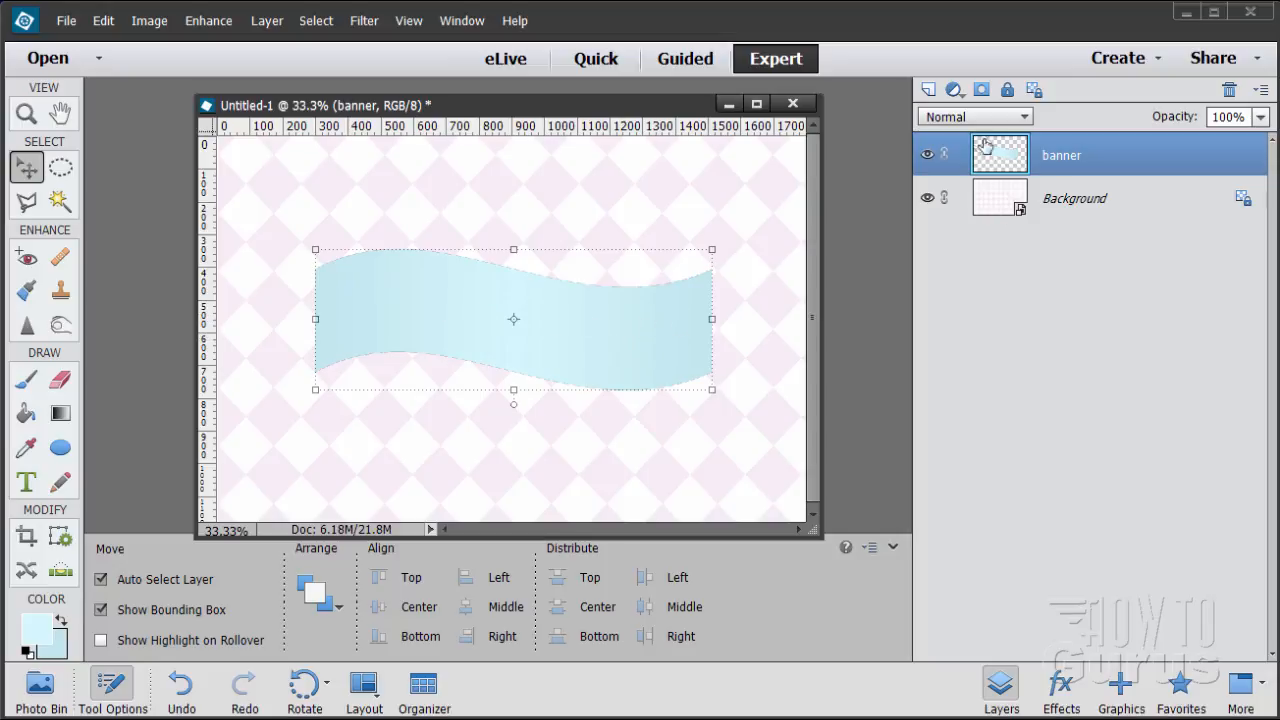
Duplicate the banner layer, place the copy beneath the original and rename it banner back fold.
drag(990, 155, 928, 89)
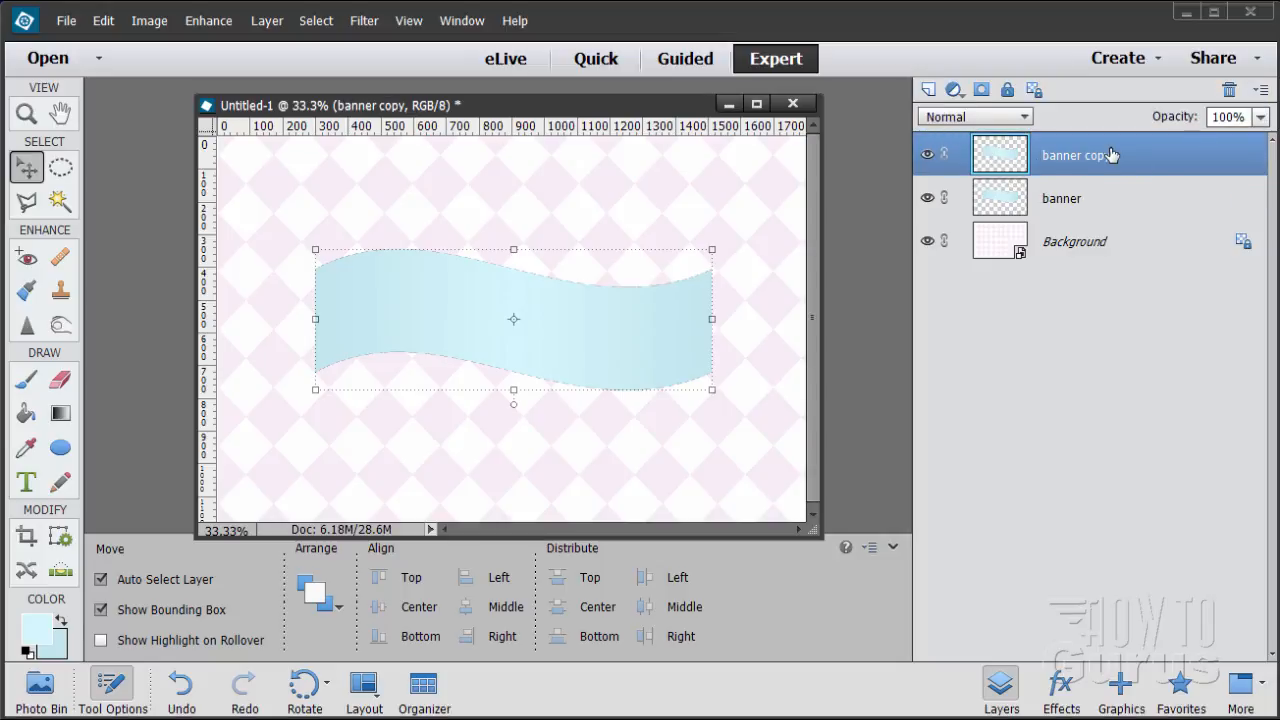
drag(1071, 150, 1080, 211)
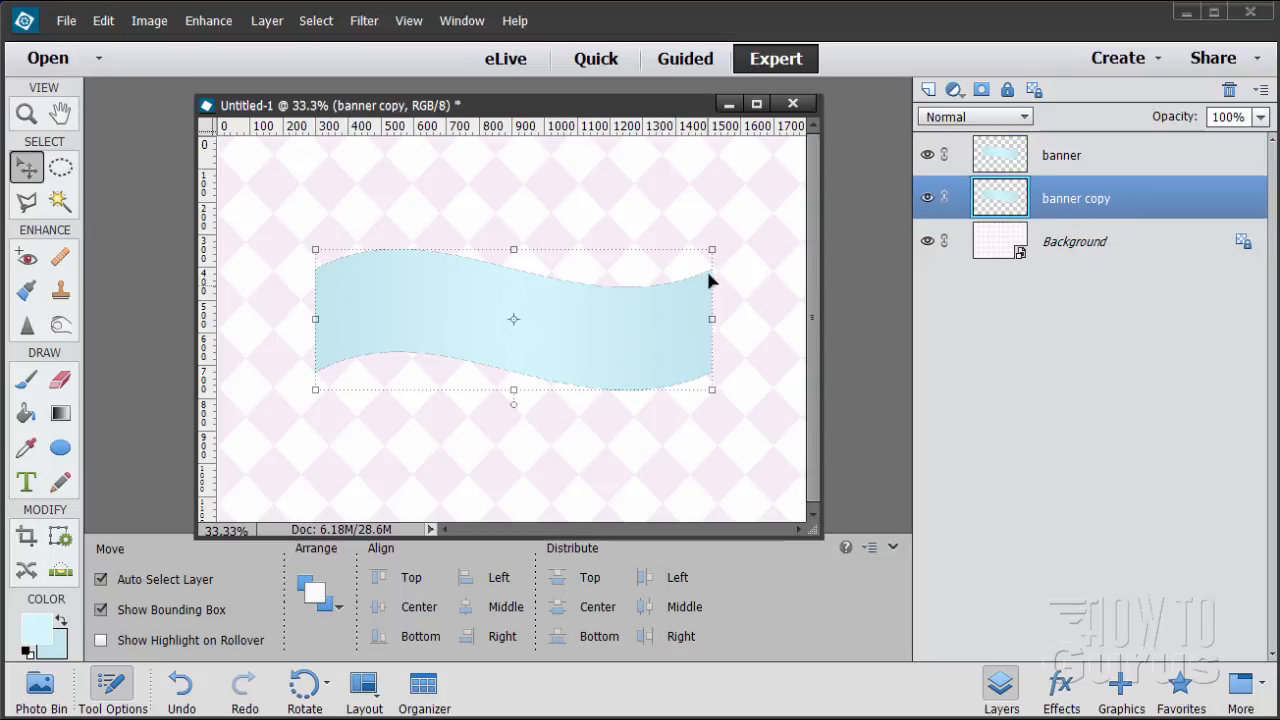
double_click(1064, 199)
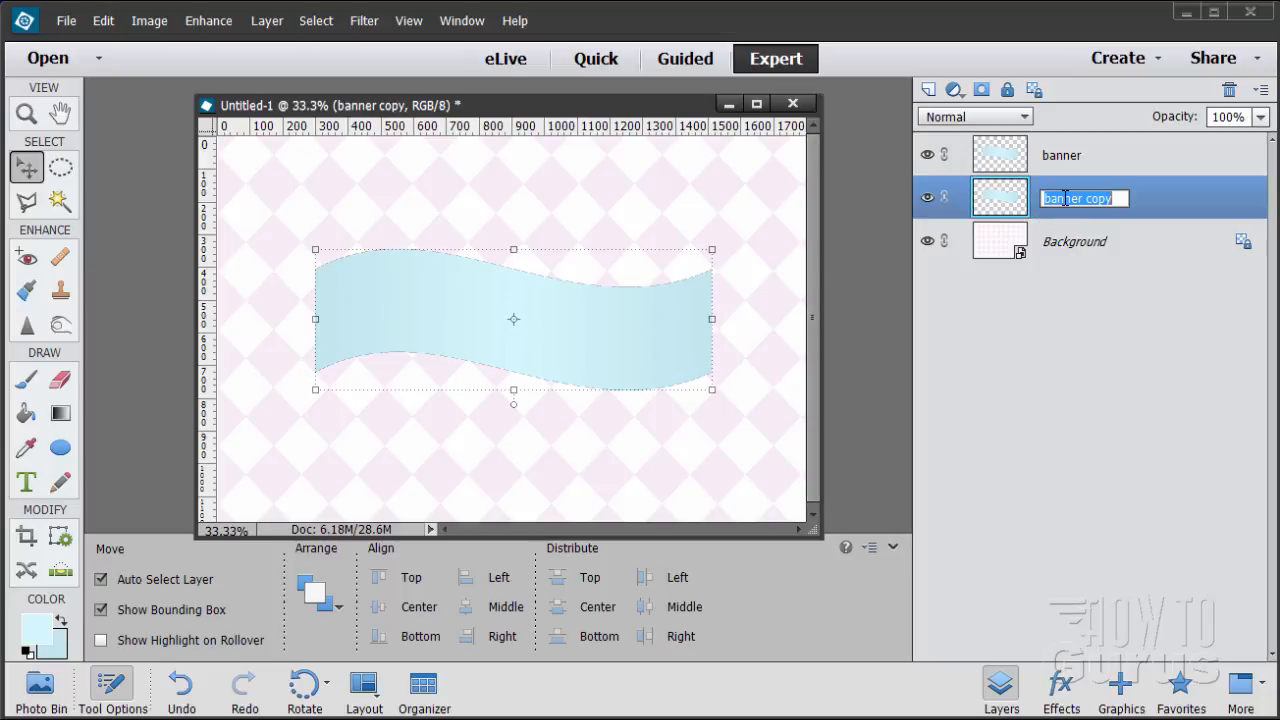
click(1115, 192)
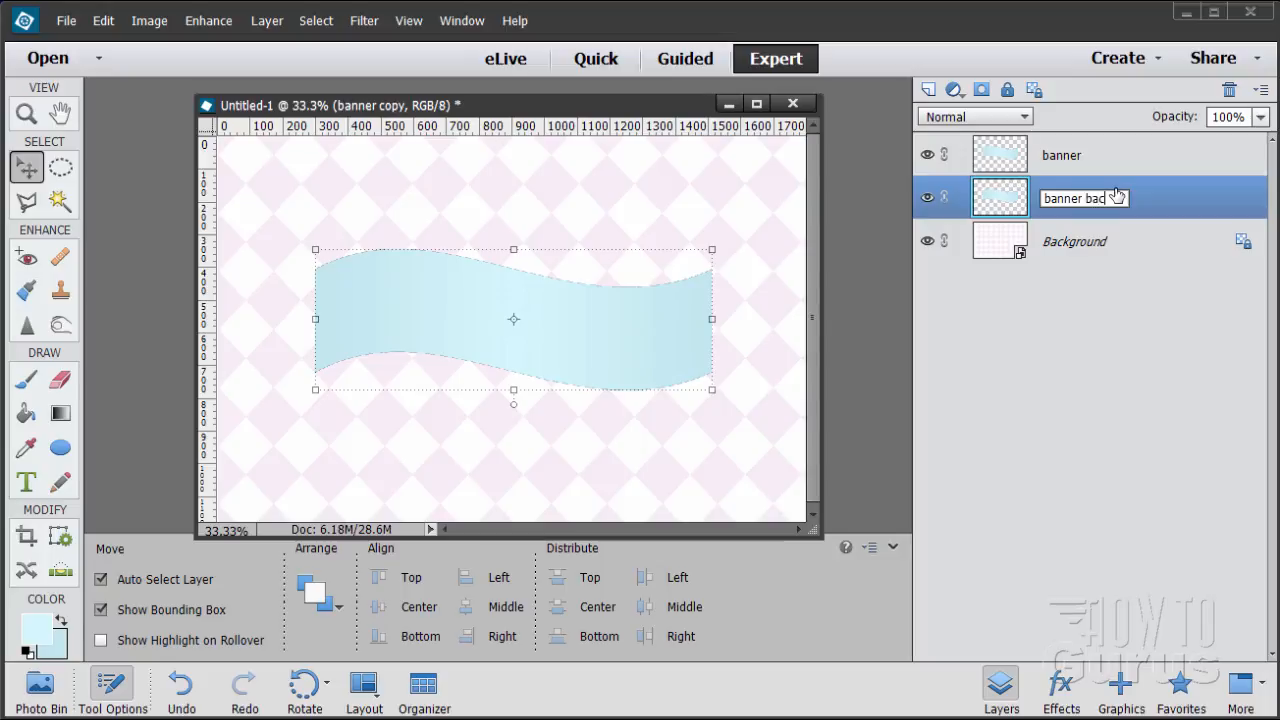
text(back fold)
key(Return)
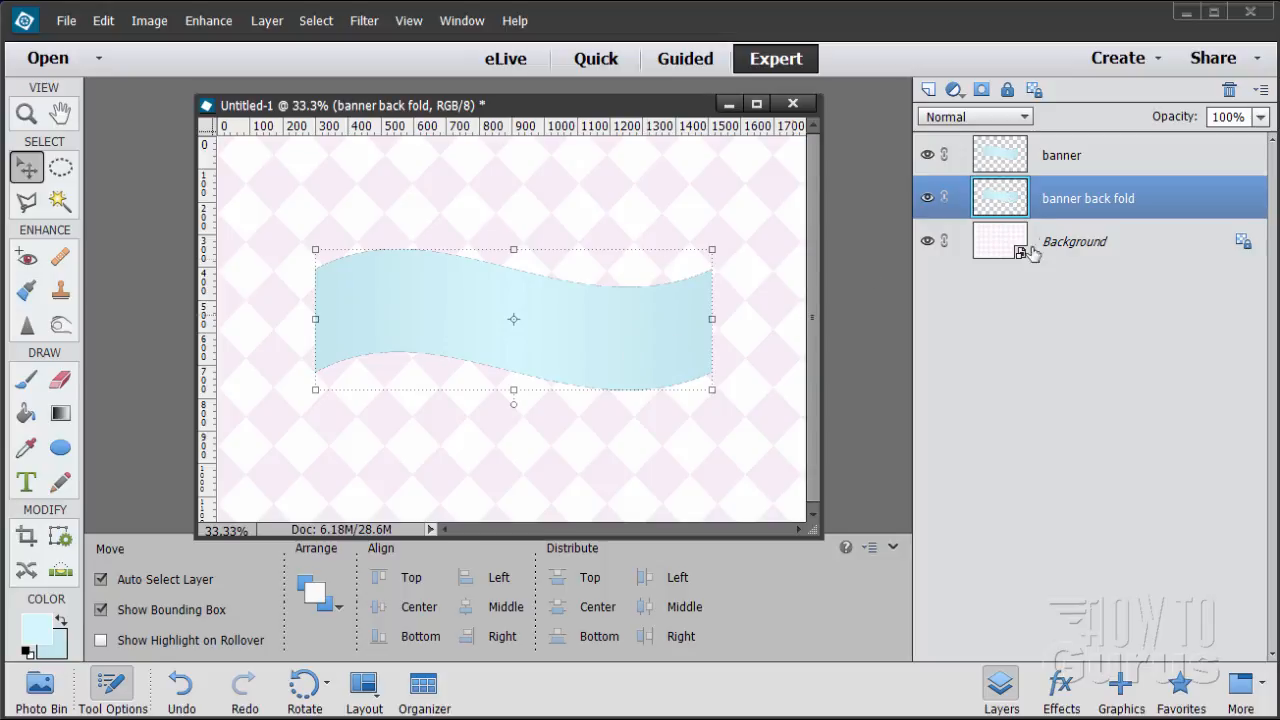
Flip the banner back fold layer vertically.
click(149, 21)
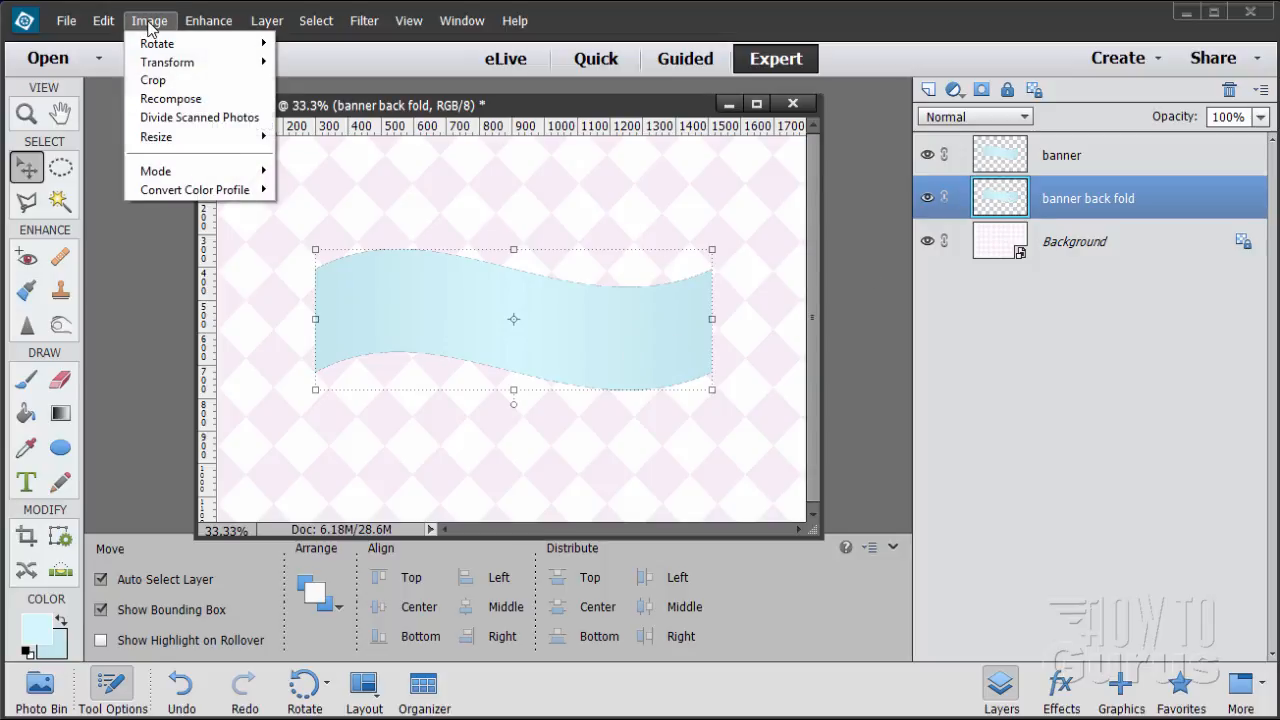
mouse_move(158, 42)
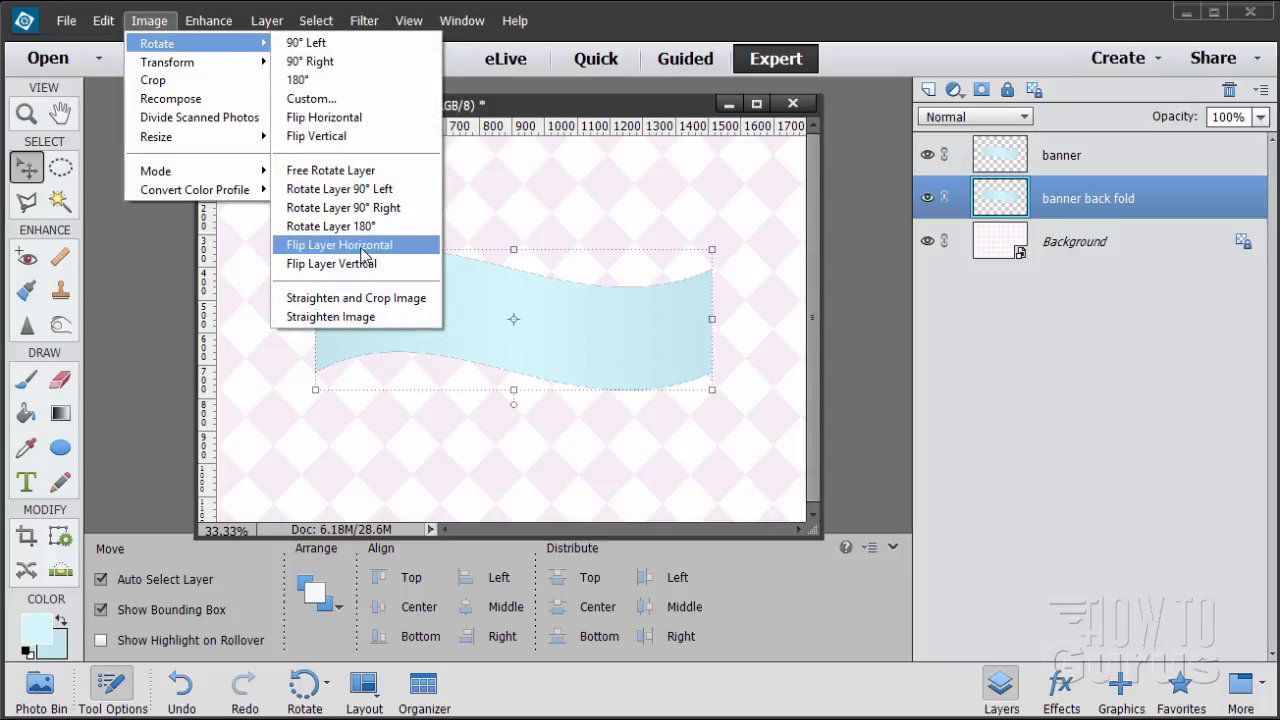
click(338, 264)
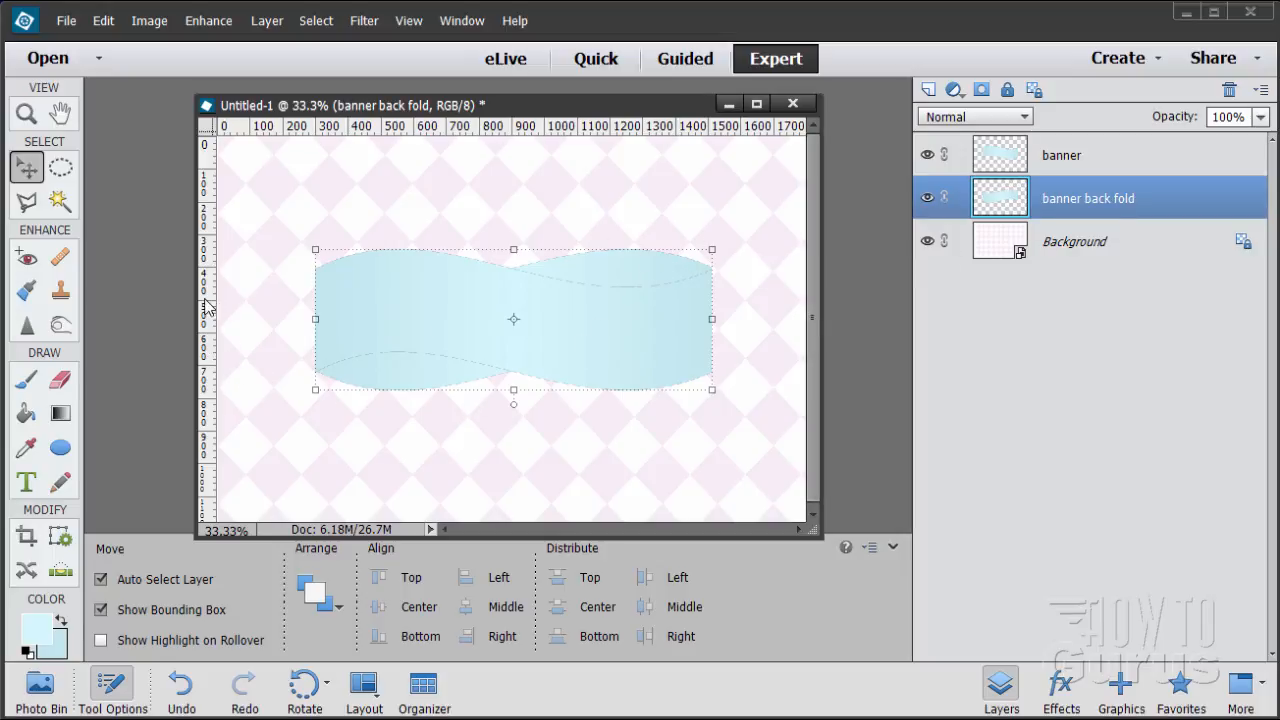
Place a vertical guide through the banner's lowest curve and delete the part of the back fold left of it using a rectangular selection.
drag(206, 318, 628, 345)
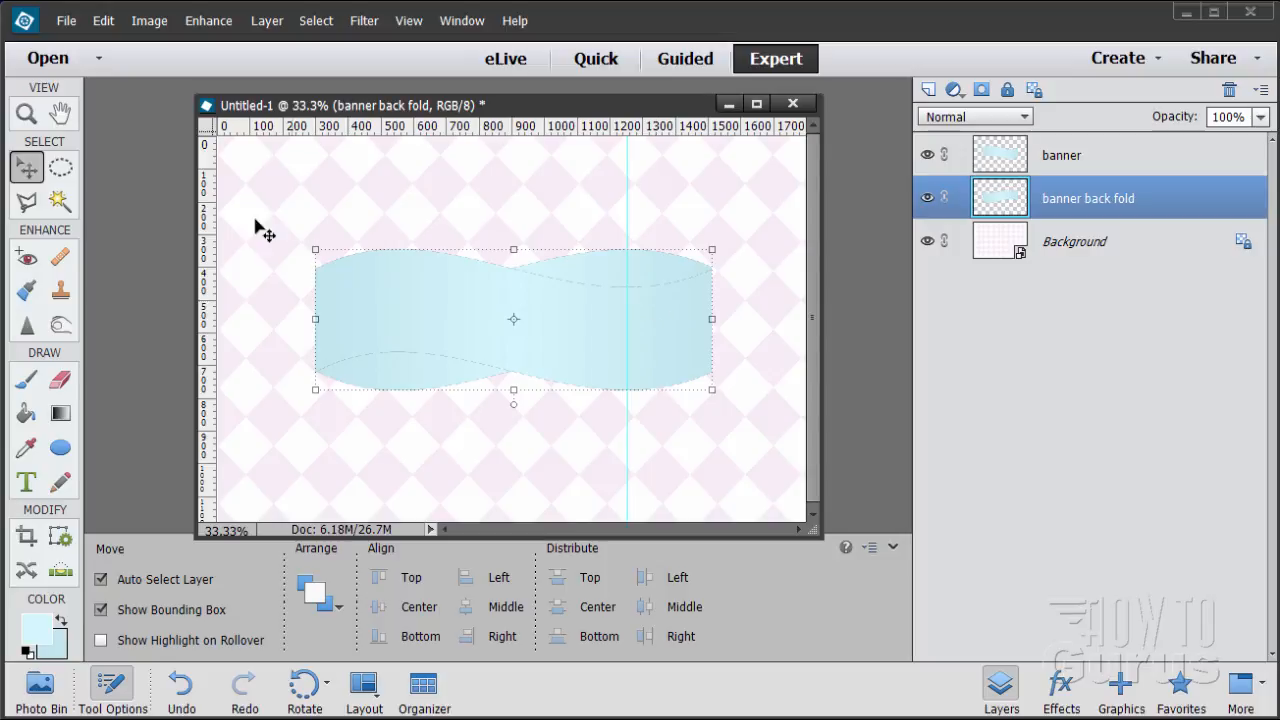
click(64, 169)
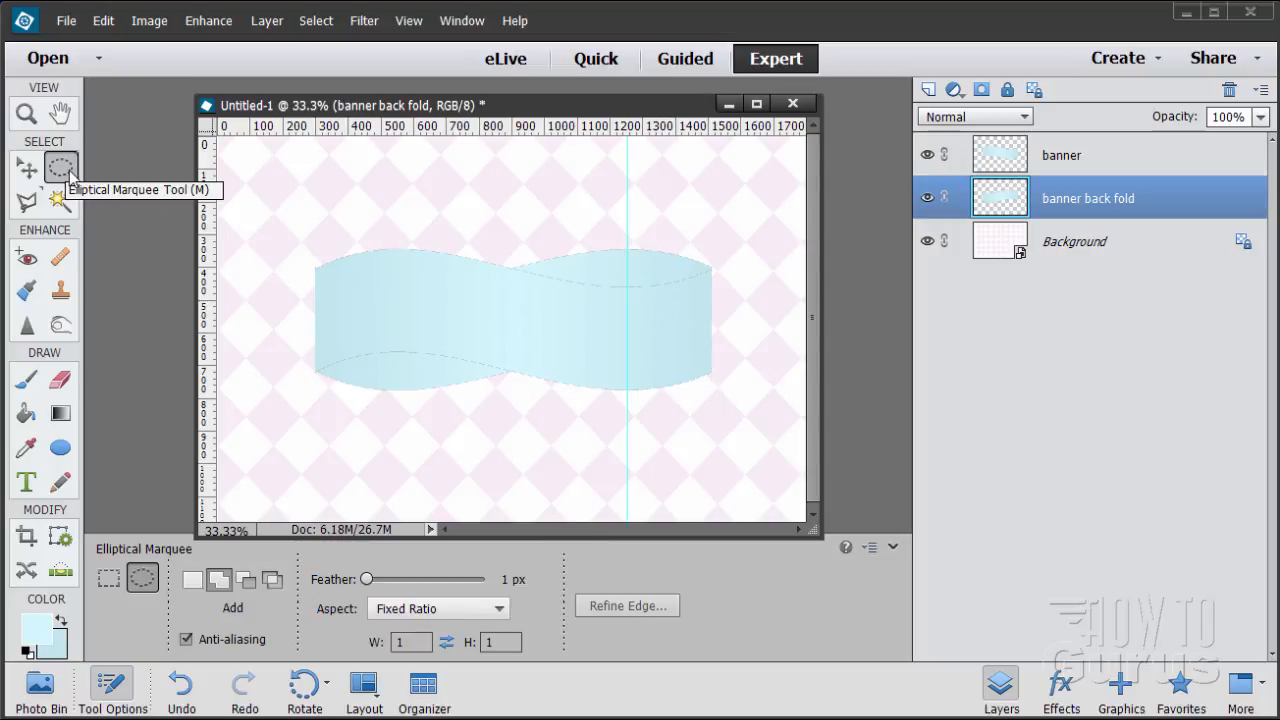
click(110, 578)
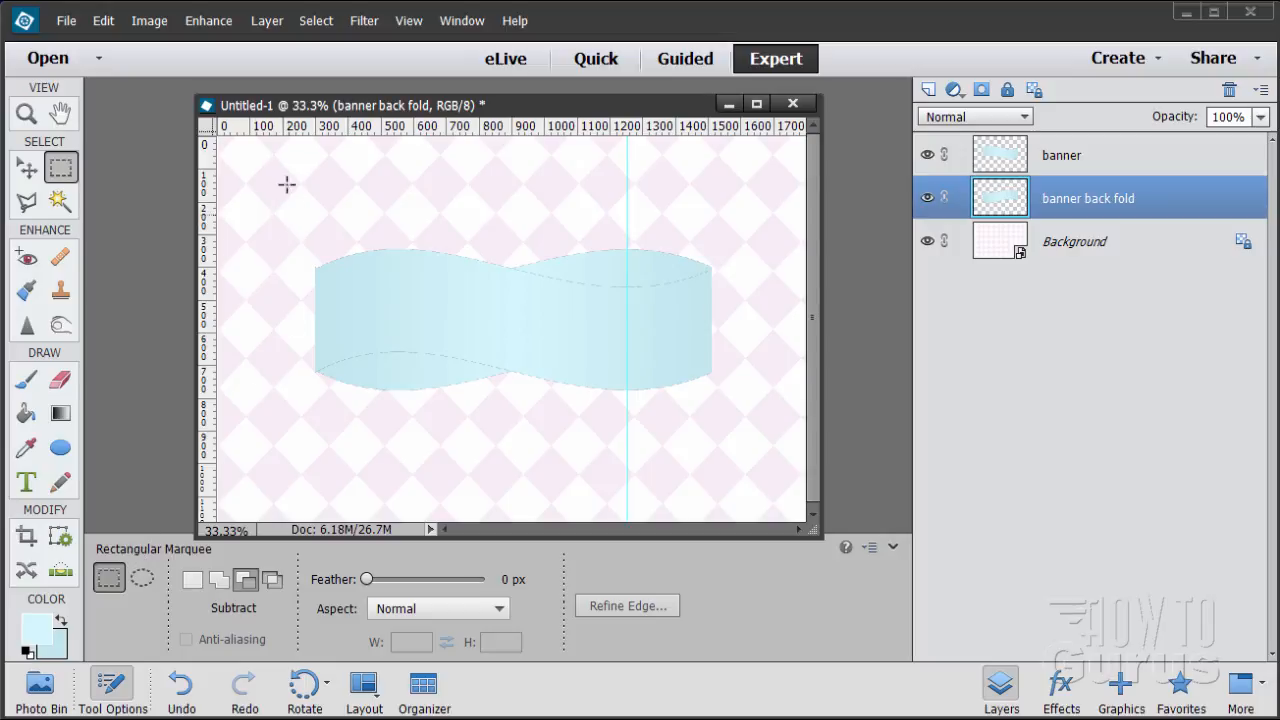
drag(300, 200, 626, 430)
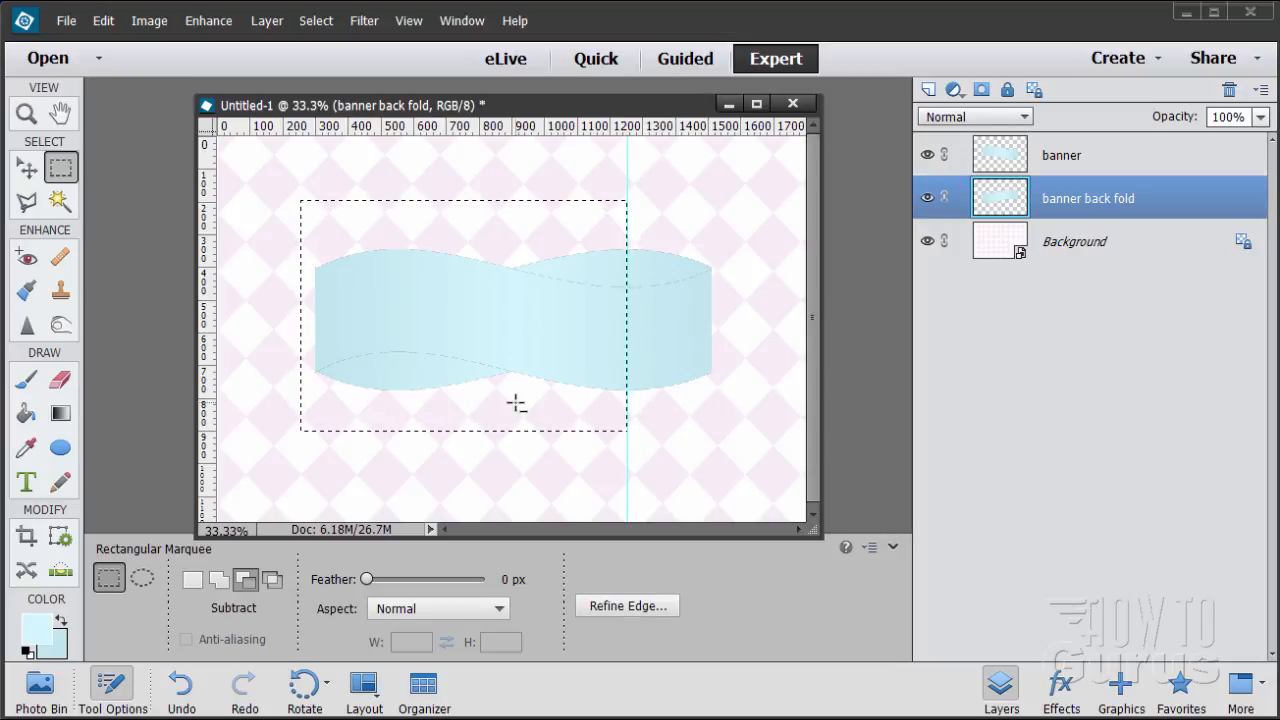
key(Delete)
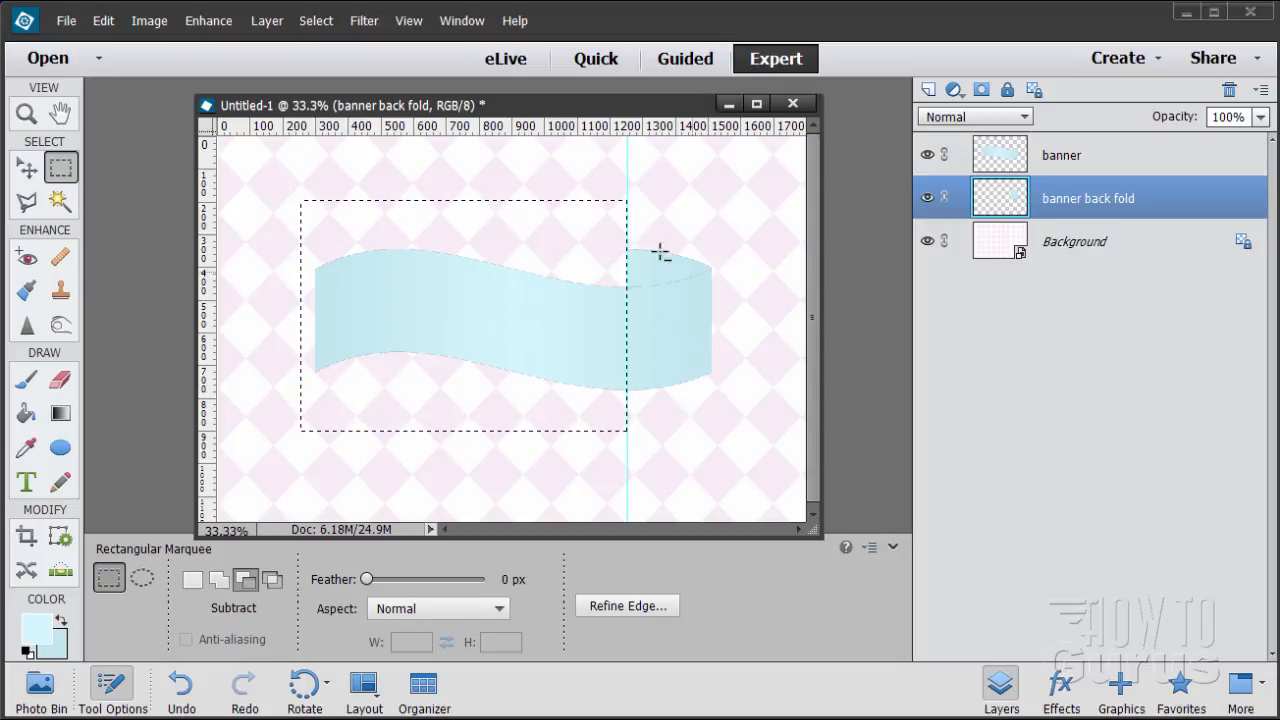
click(316, 20)
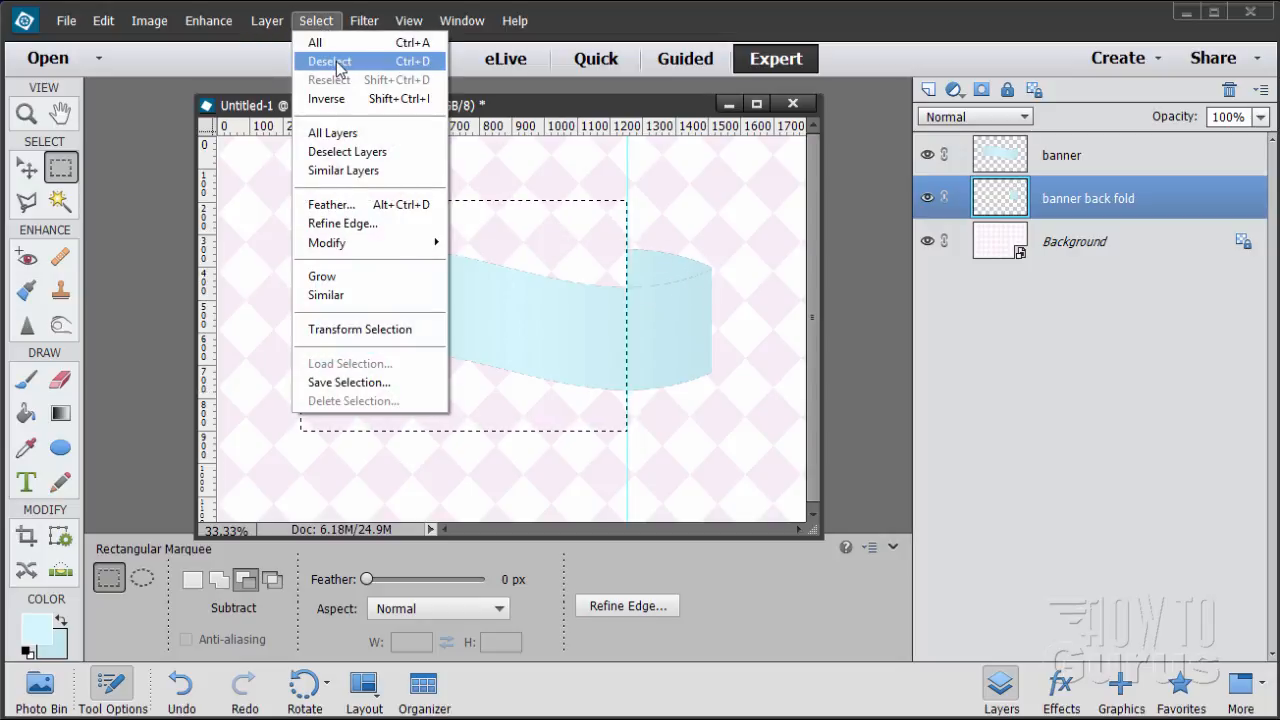
click(330, 62)
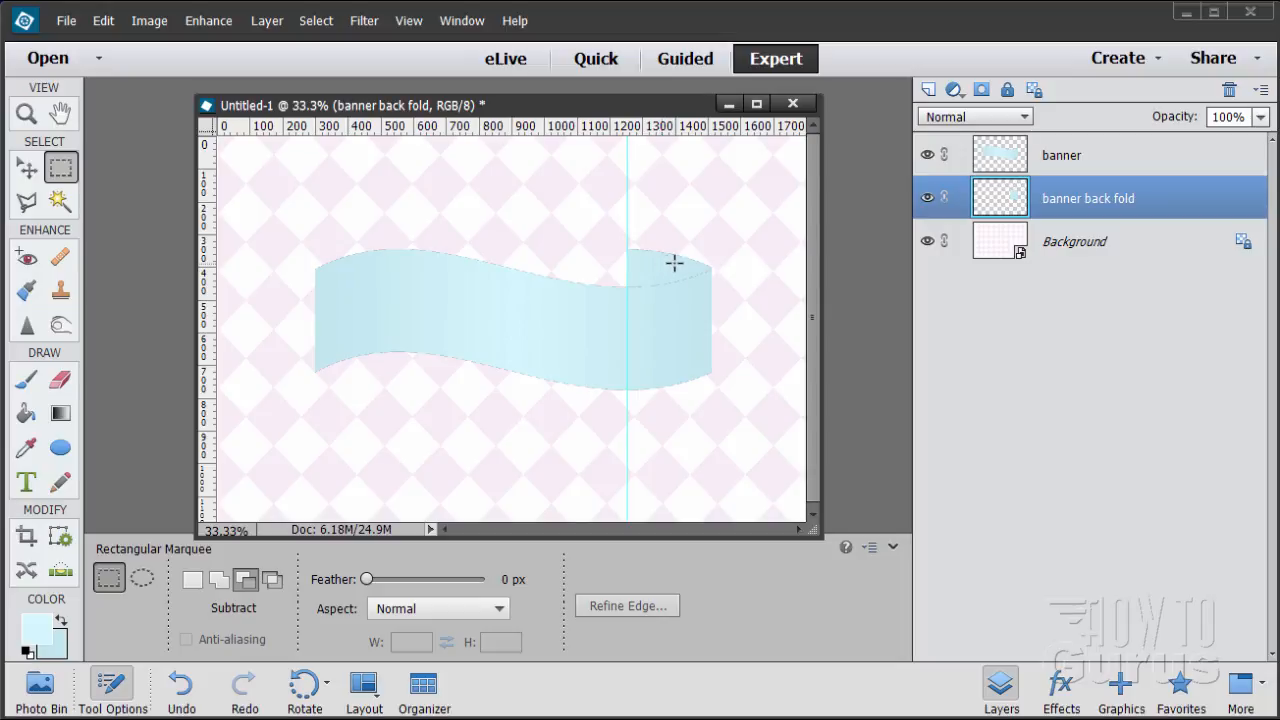
click(29, 169)
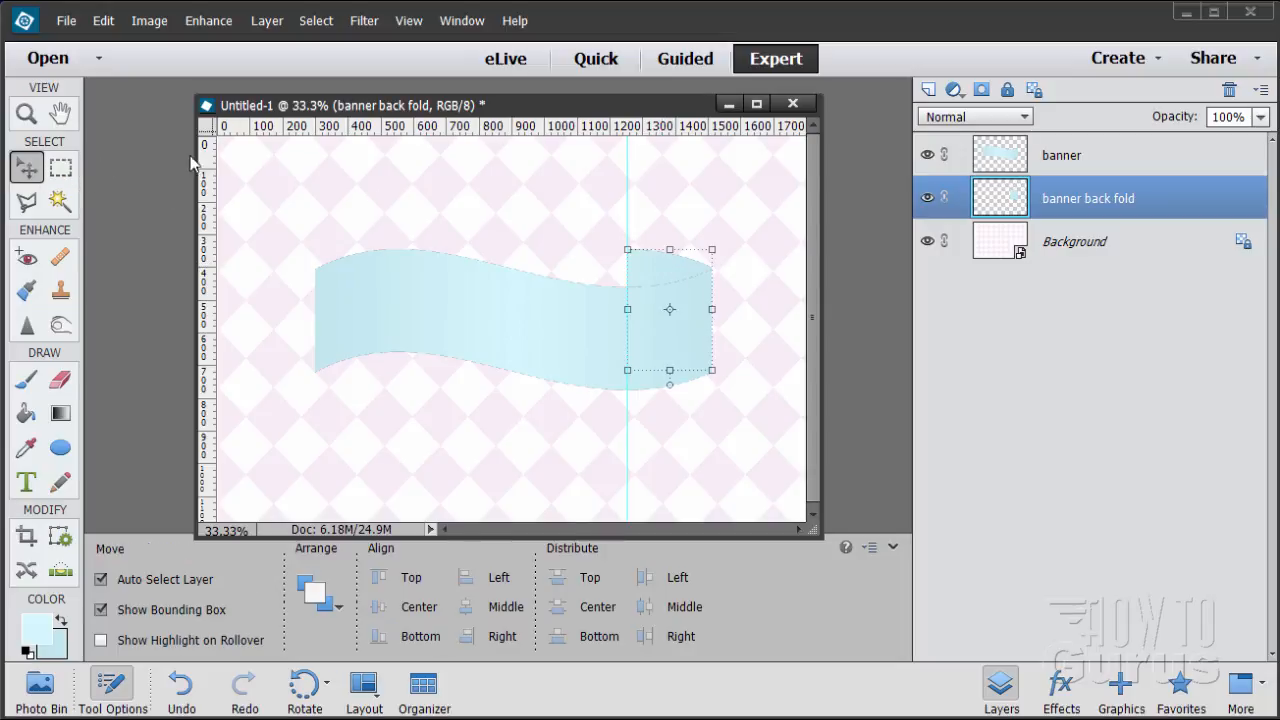
Darken the banner back fold layer by setting its Brightness to -24.
click(208, 20)
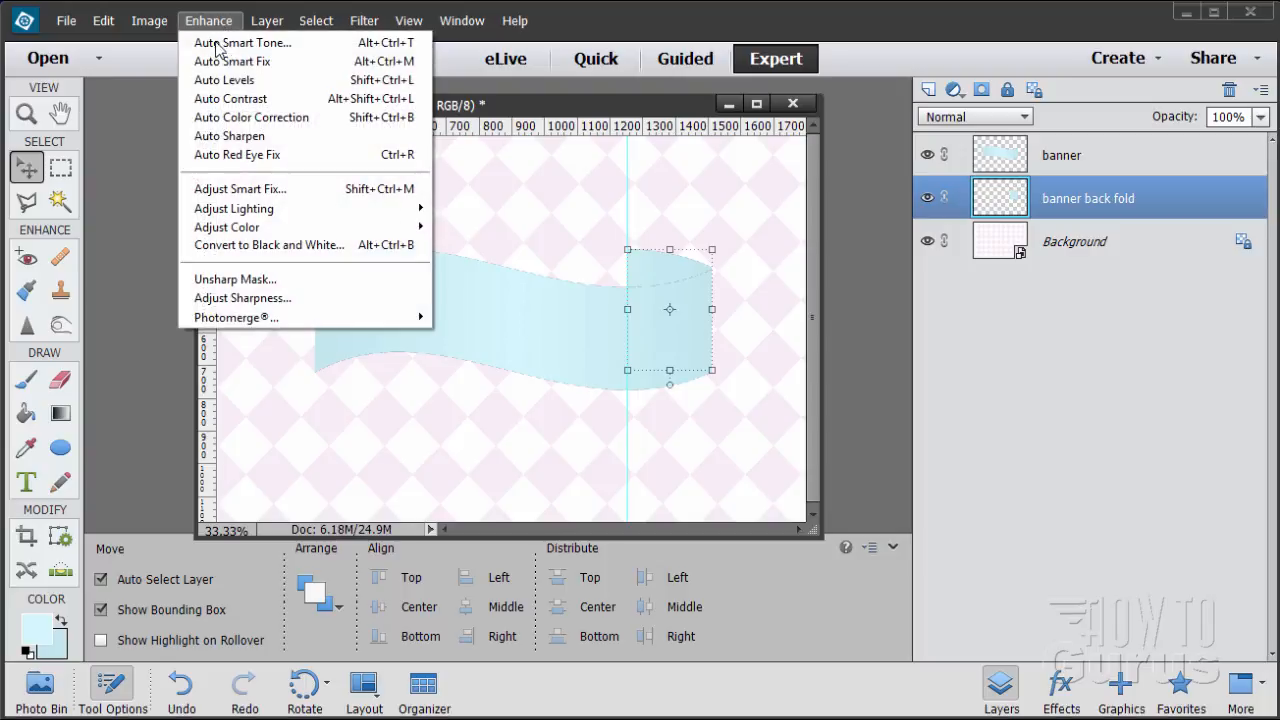
mouse_move(238, 228)
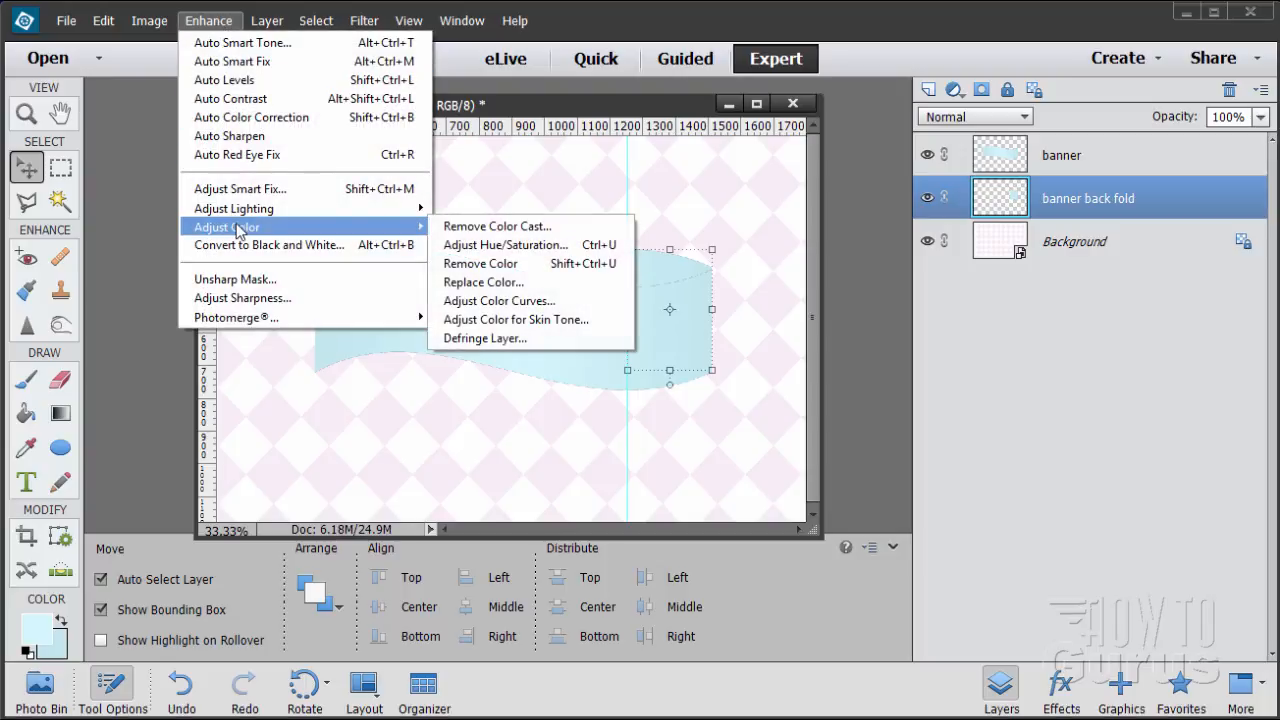
mouse_move(262, 210)
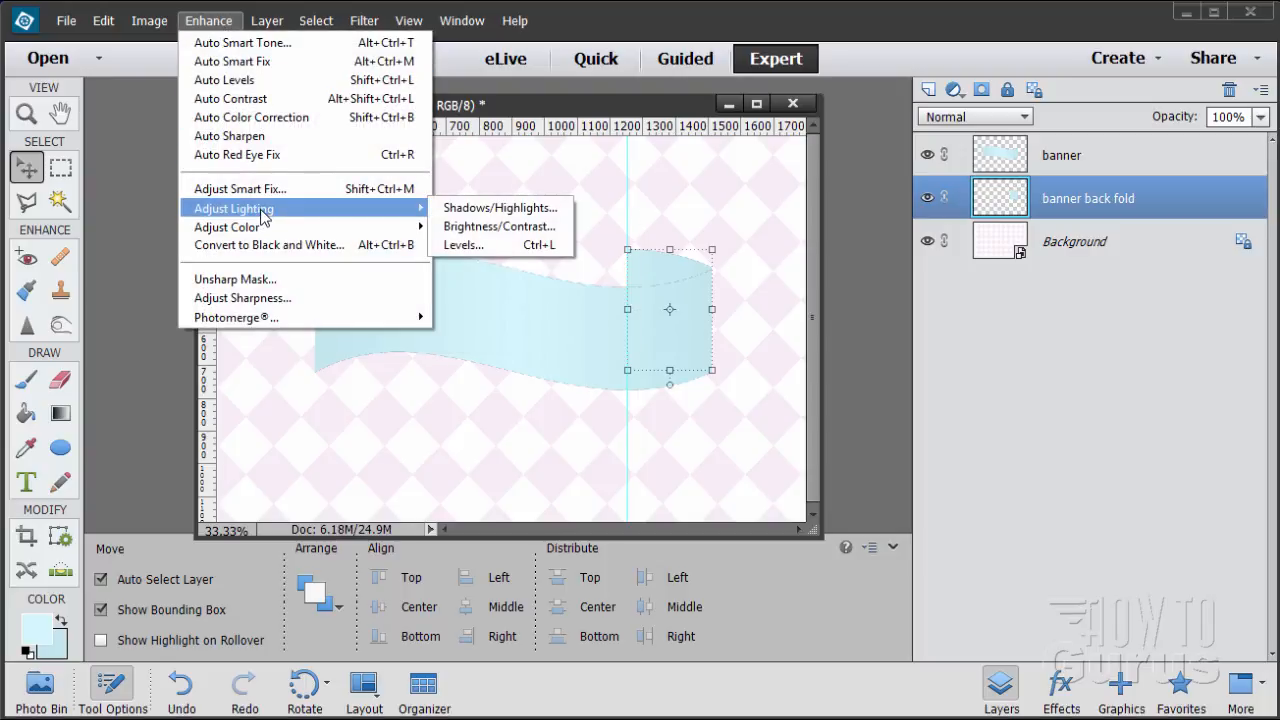
click(510, 226)
drag(928, 455, 815, 470)
drag(890, 538, 872, 541)
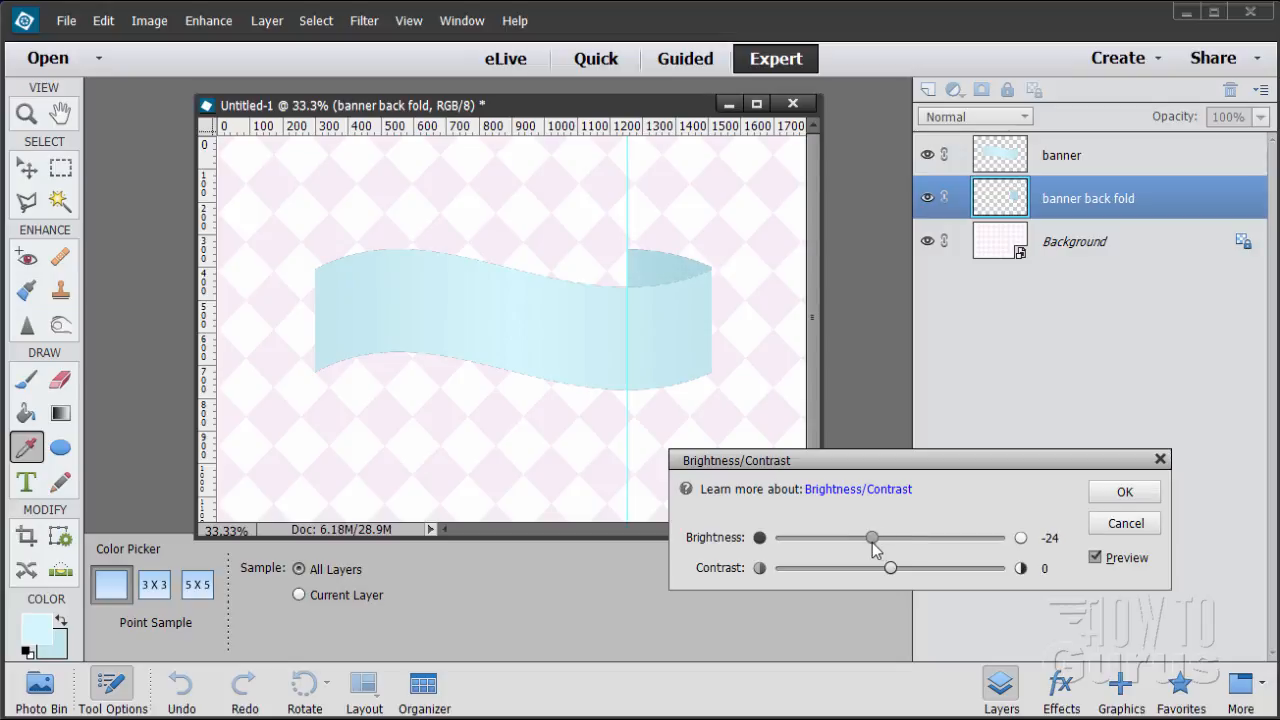
click(1118, 493)
key(v)
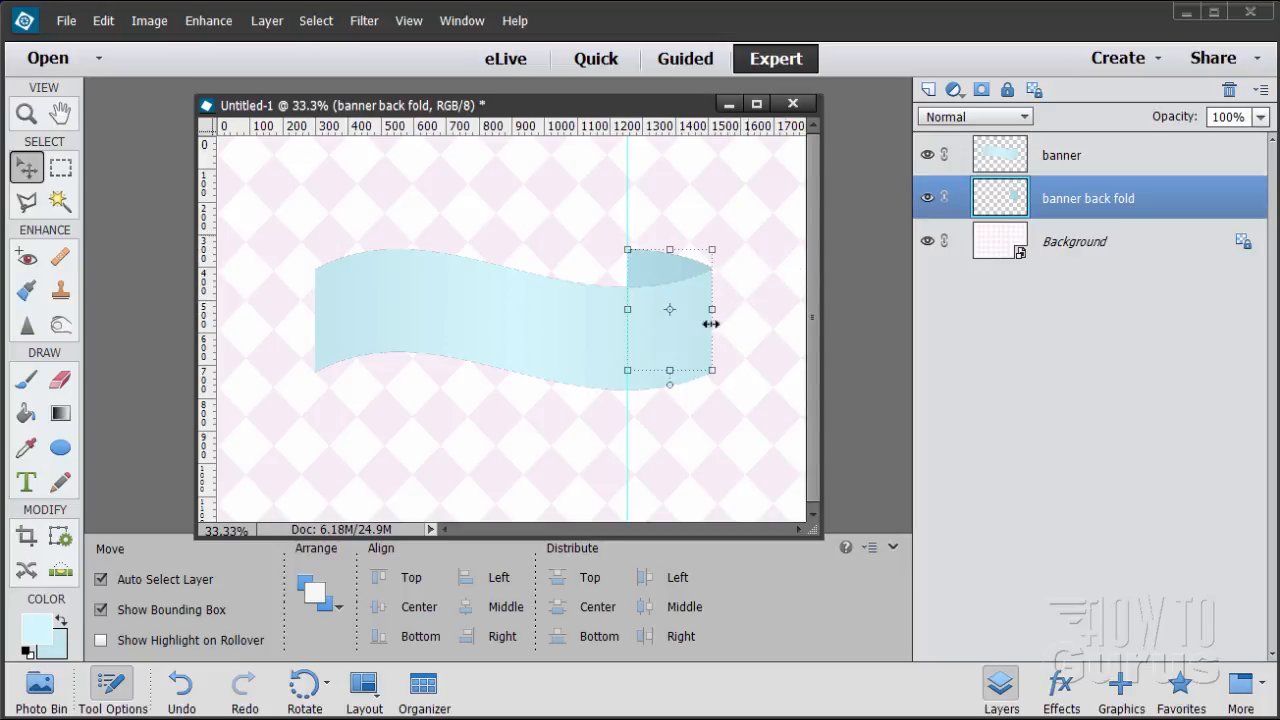
Duplicate the banner layer, place the copy beneath banner back fold and rename it banner ribbon end.
click(641, 326)
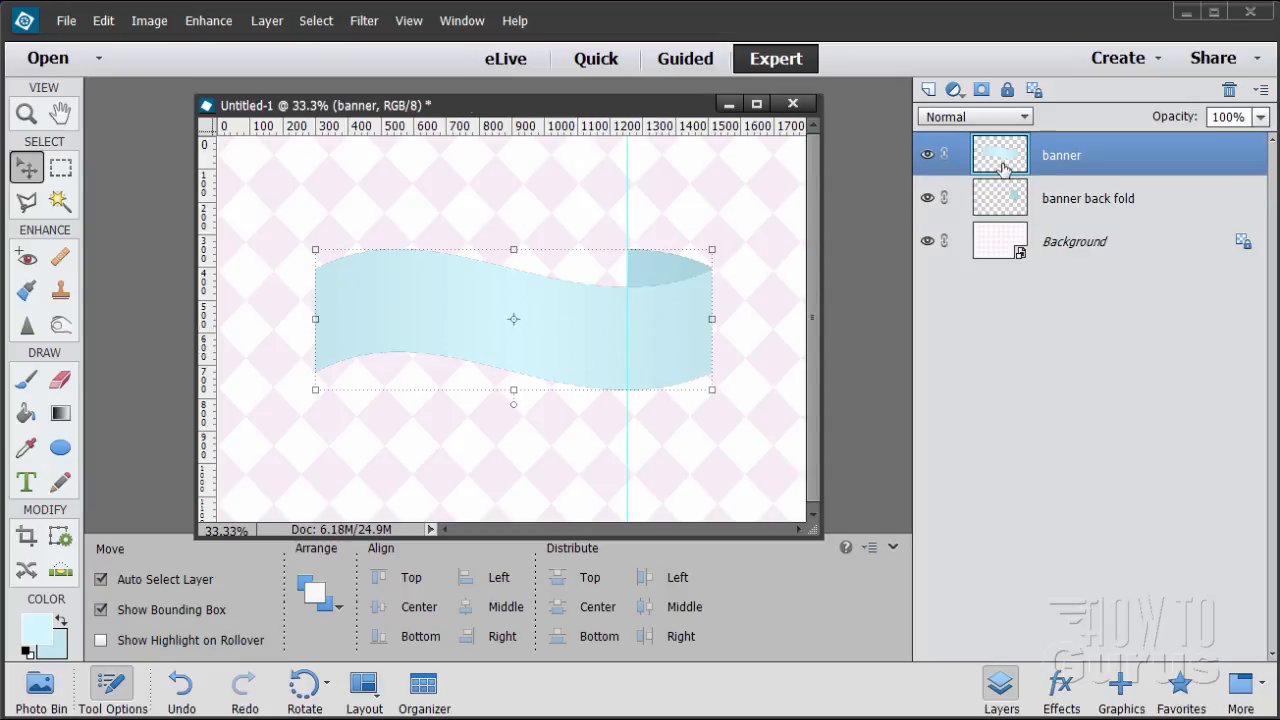
drag(1004, 167, 929, 89)
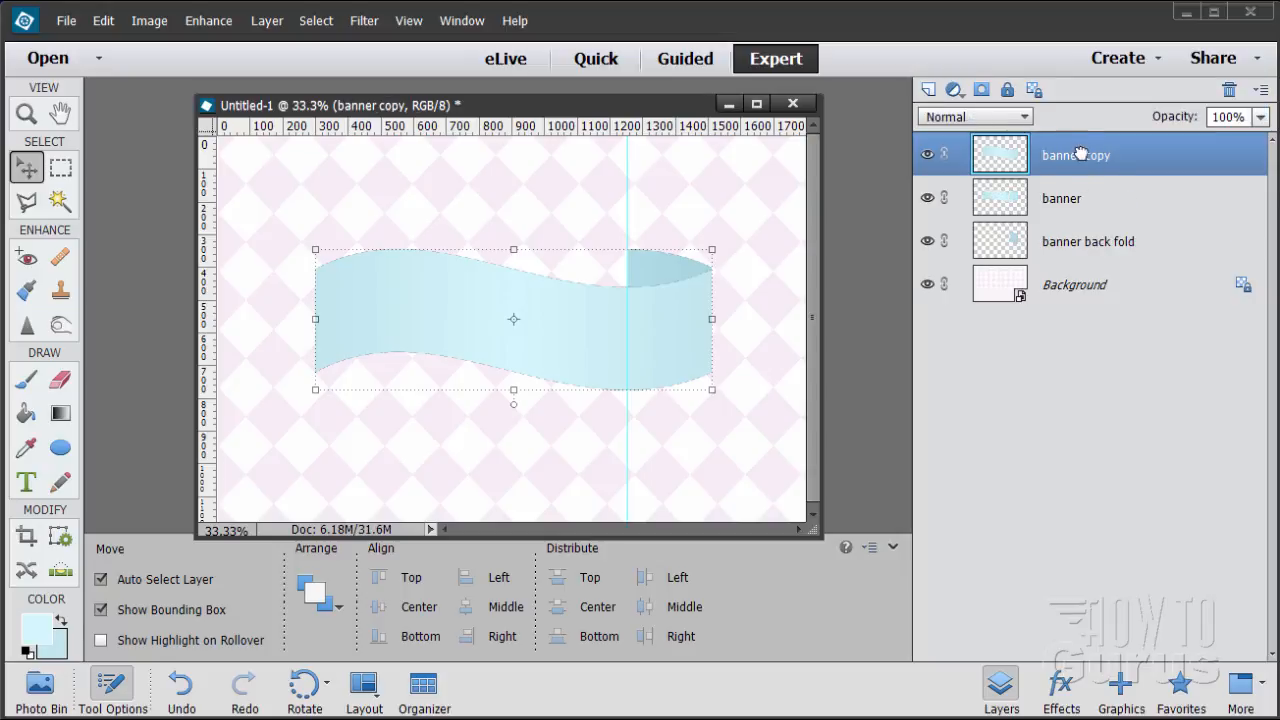
drag(1079, 154, 1133, 281)
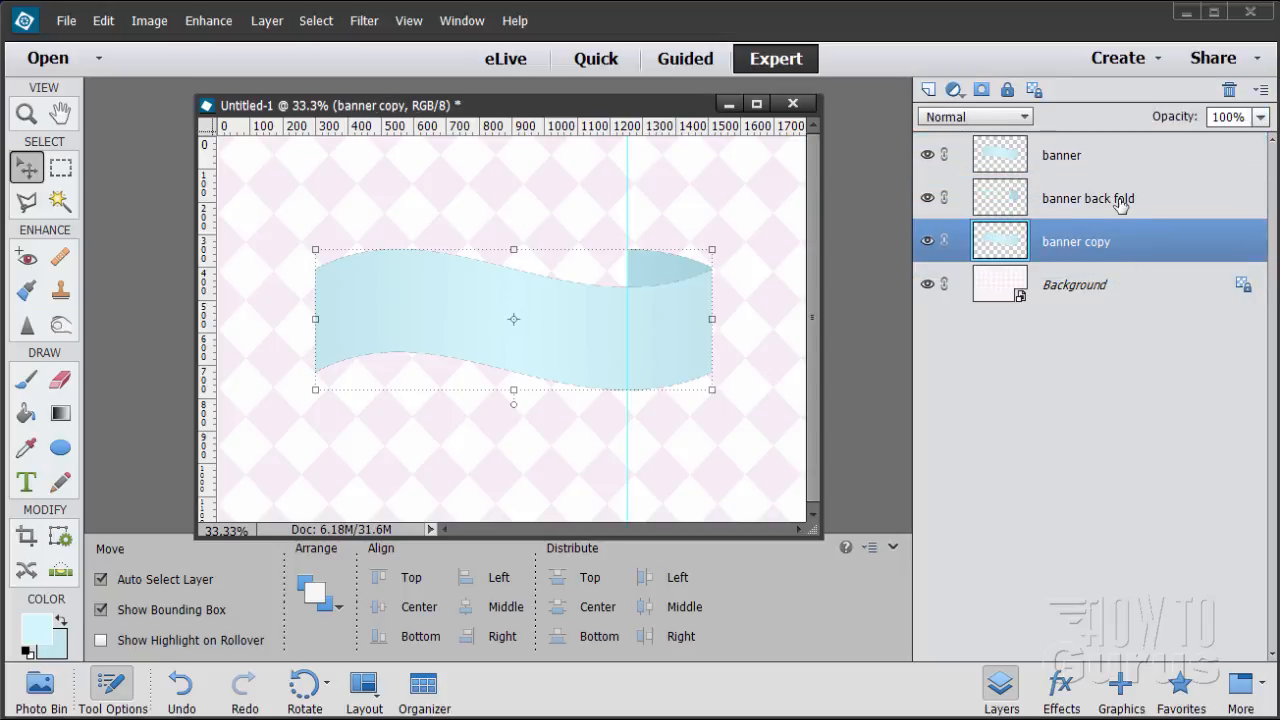
double_click(1066, 245)
click(1114, 245)
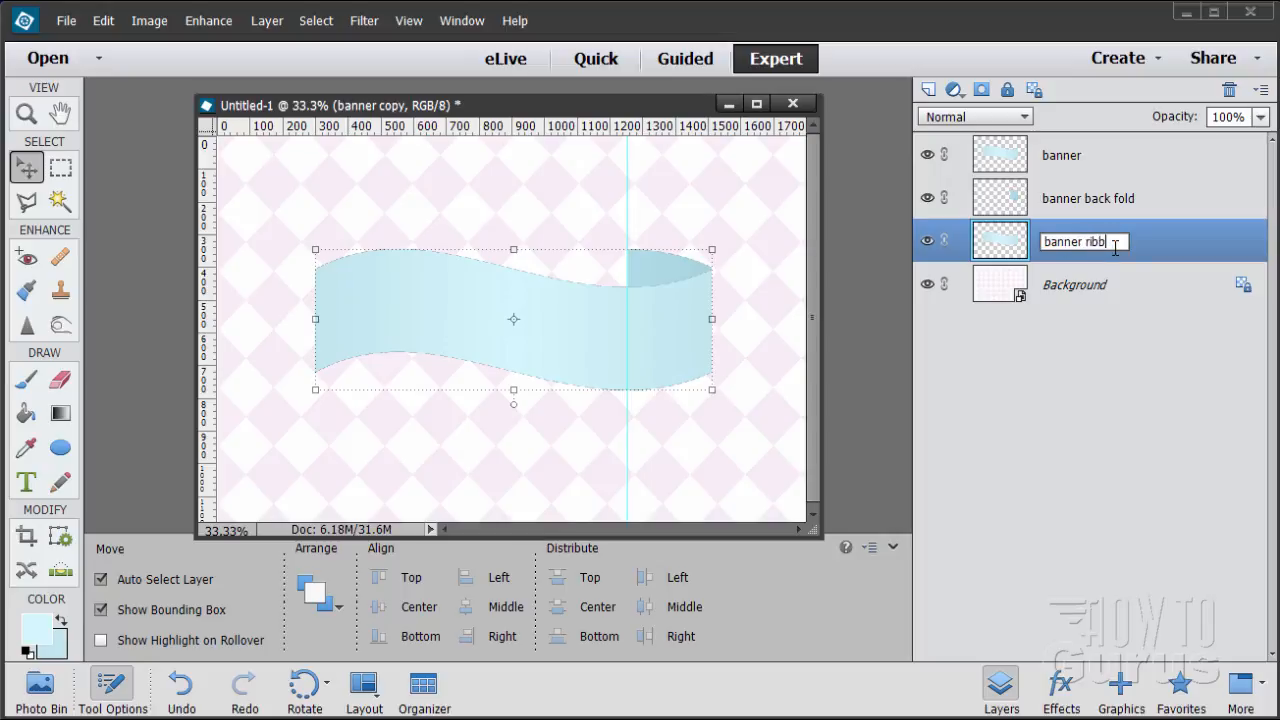
text(end)
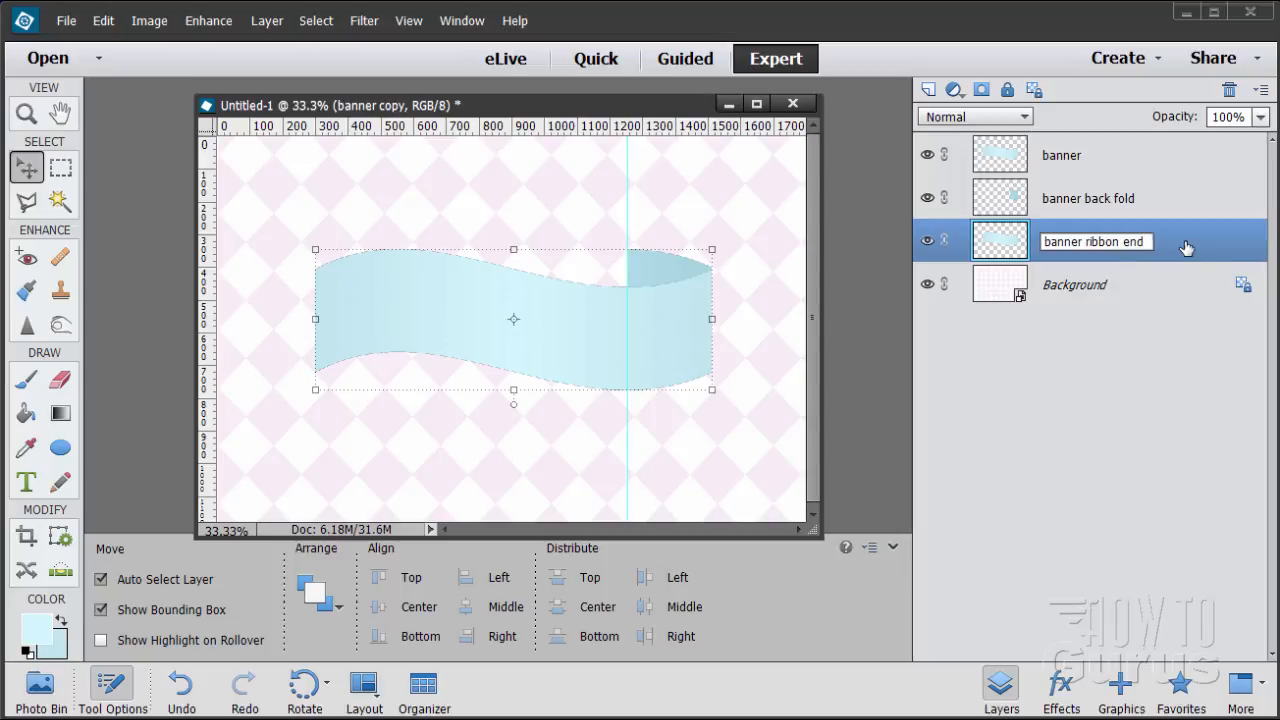
key(Return)
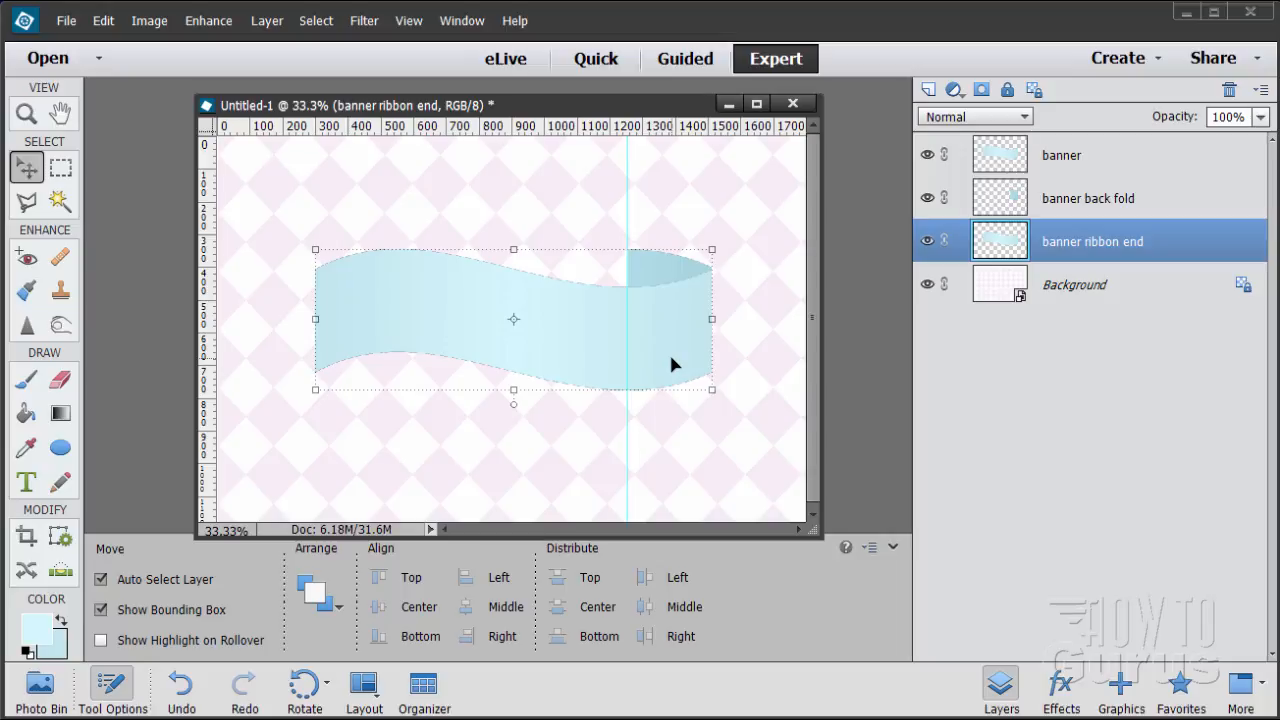
Move the banner ribbon end layer about 110 px up and 170 px right so it extends behind the fold.
key(shift+Up)
key(shift+Up)
key(shift+Up)
key(shift+Up)
key(shift+Up)
key(shift+Up)
key(shift+Up)
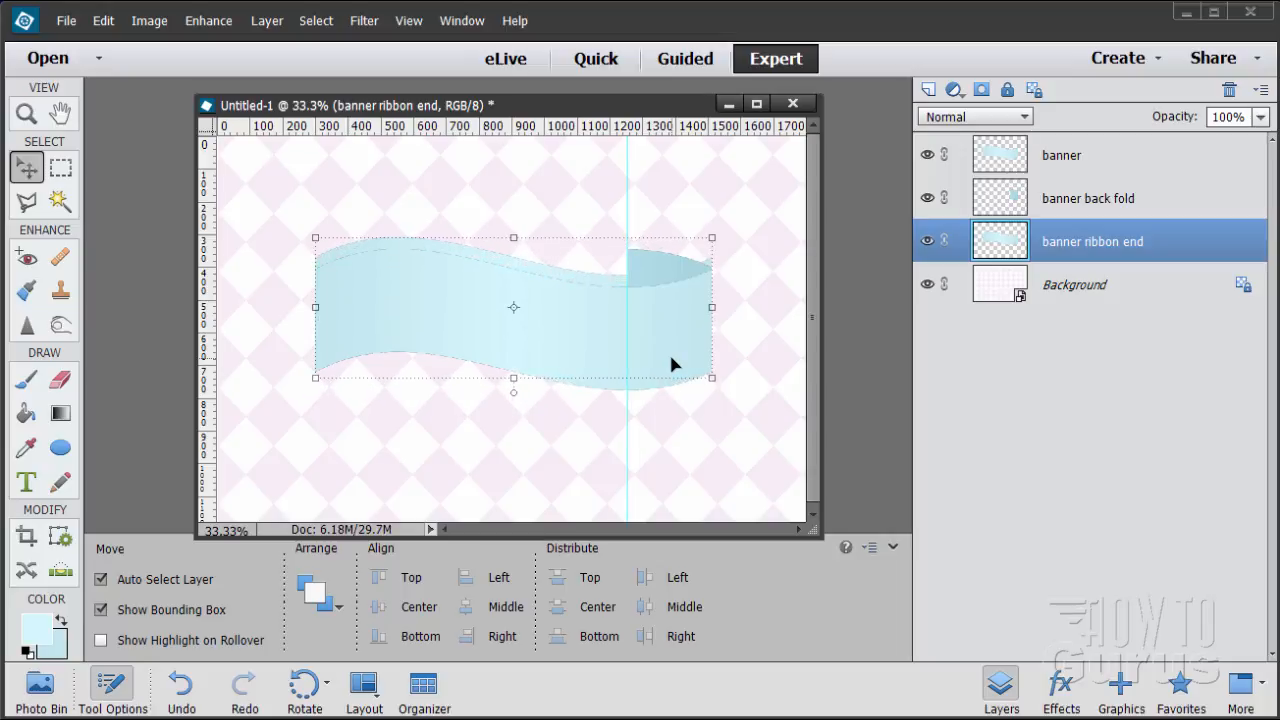
key(shift+Up)
key(shift+Up)
key(shift+Up)
key(shift+Up)
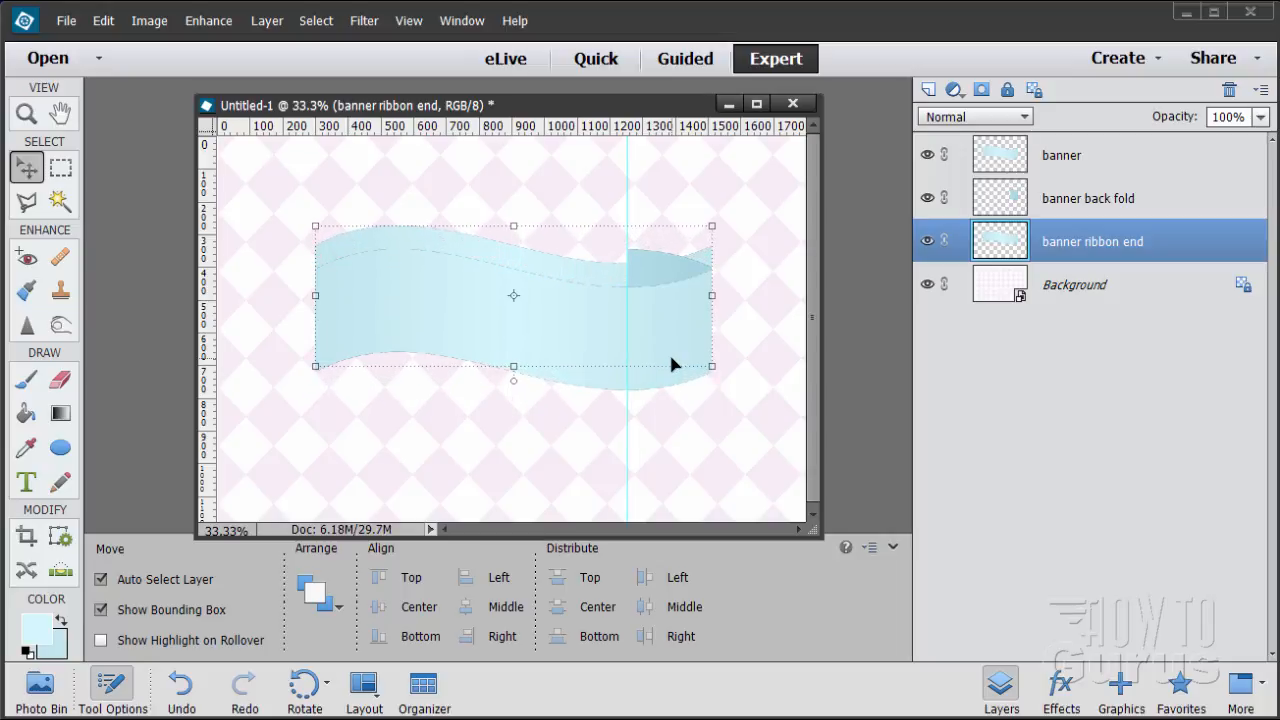
key(shift+Up)
key(shift+Up)
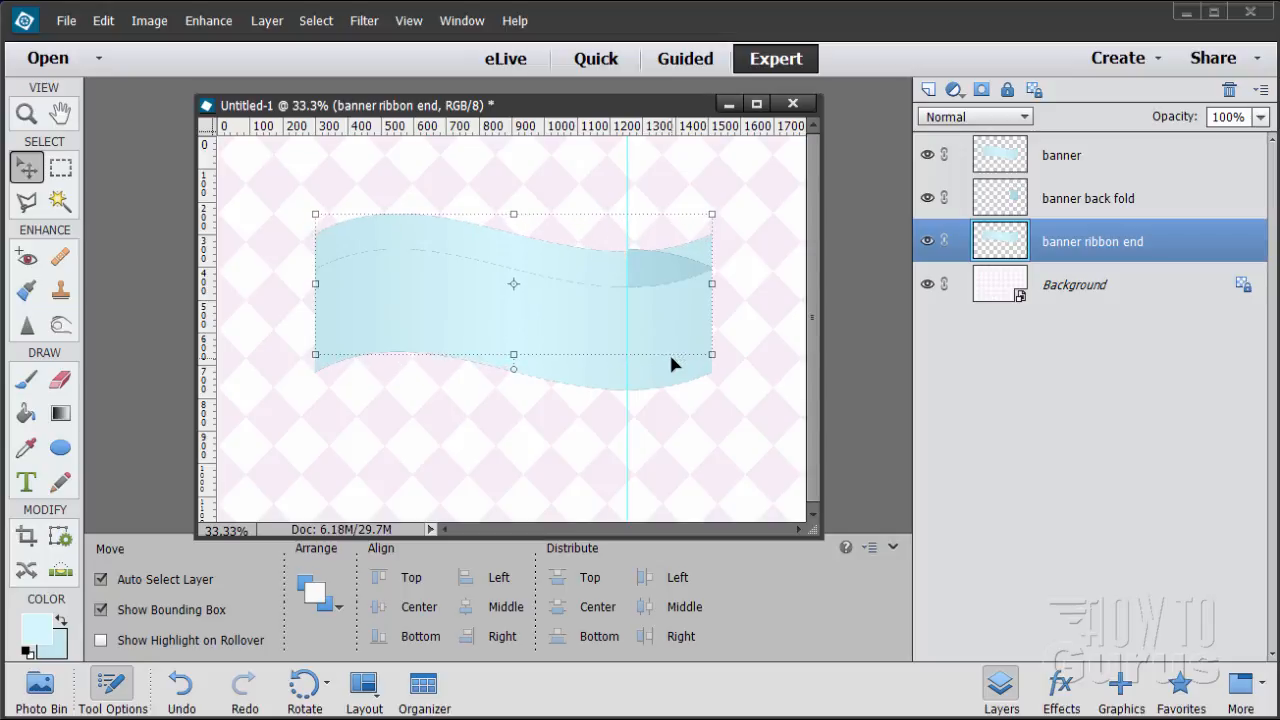
key(shift+Right)
key(shift+Right)
key(shift+Right)
key(shift+Right)
key(shift+Right)
key(shift+Right)
key(shift+Right)
key(shift+Right)
key(shift+Right)
key(shift+Right)
key(shift+Right)
key(shift+Right)
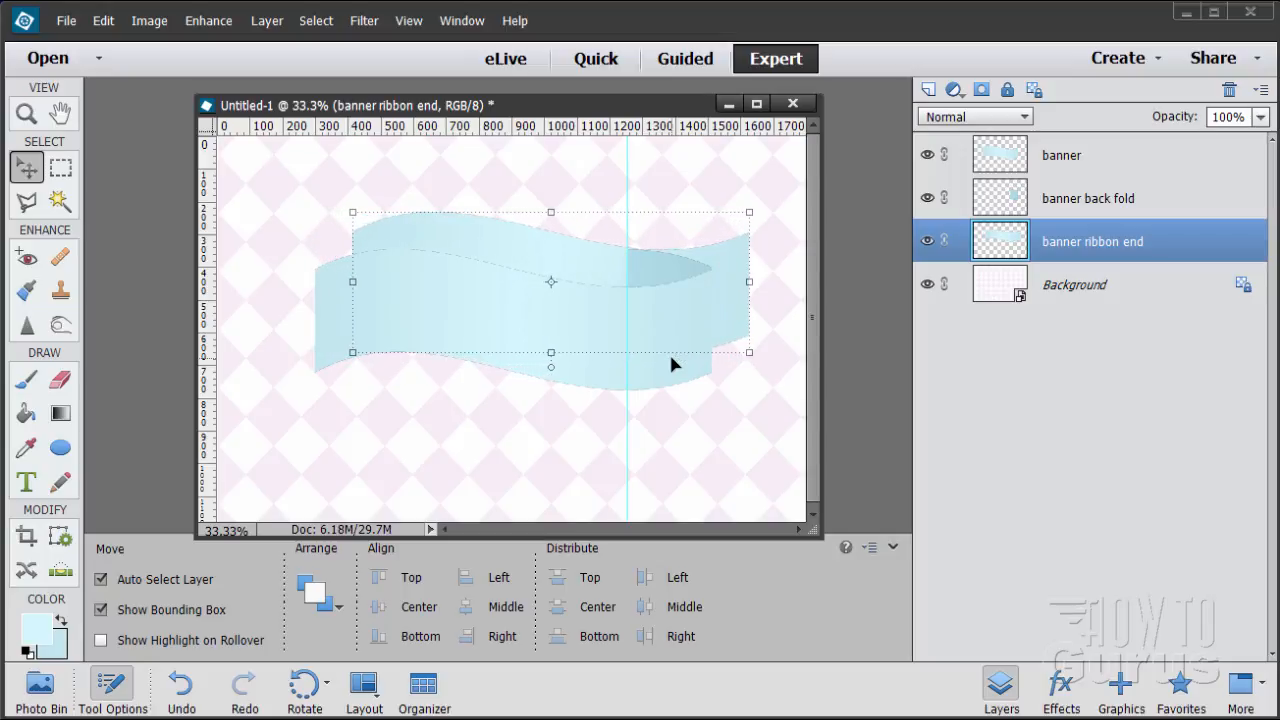
key(shift+Right)
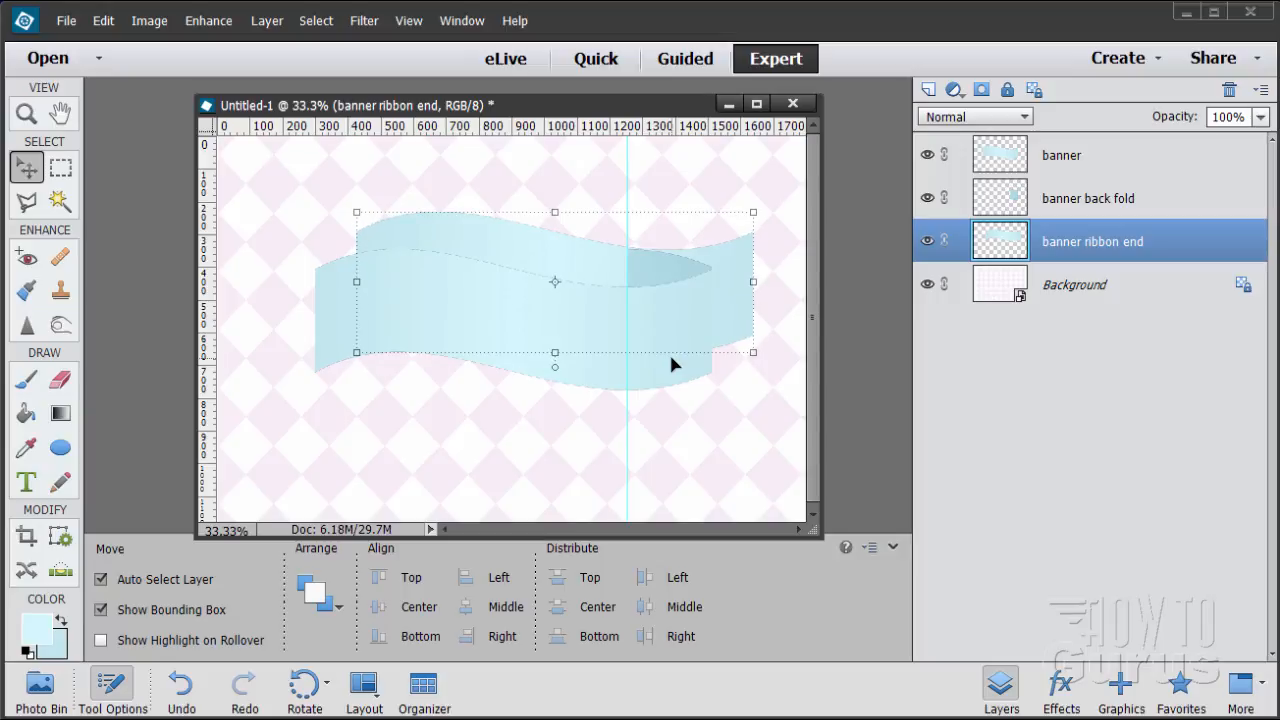
key(shift+Right)
key(shift+Right)
key(shift+Right)
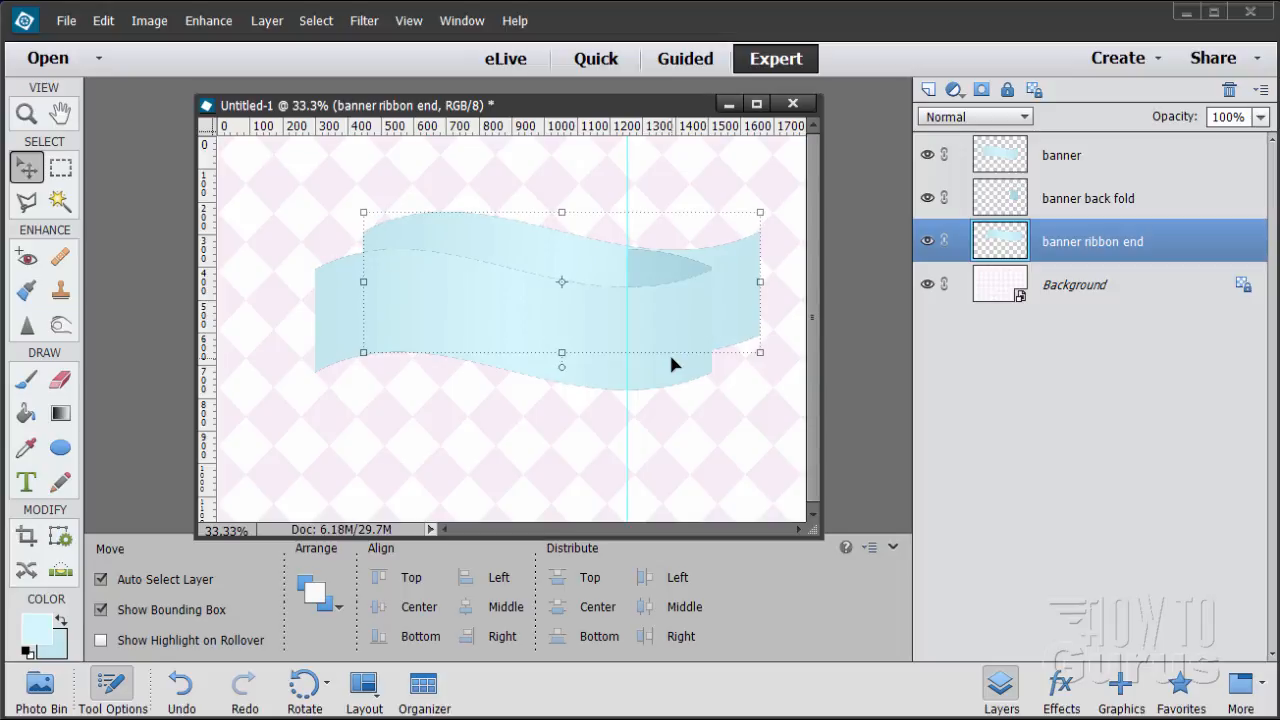
key(shift+Right)
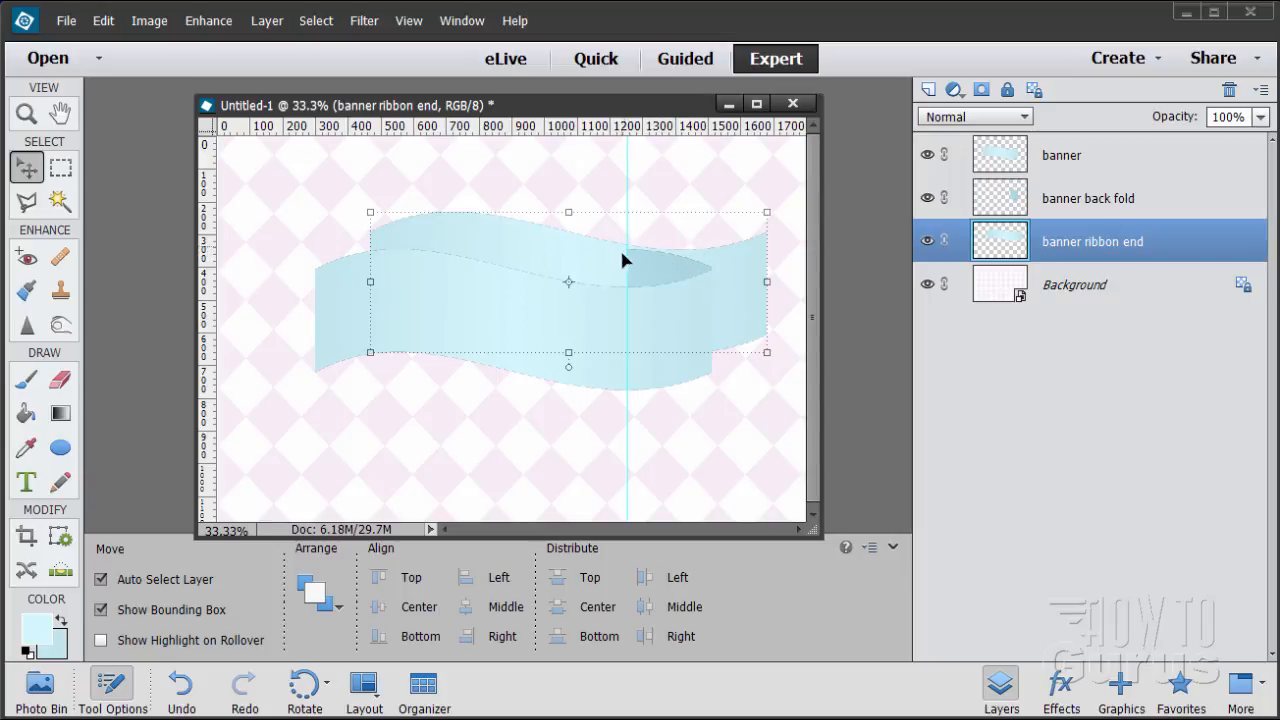
Nudge the banner ribbon end layer down about 14 px until its upper edge meets the back fold's corner at the guide.
click(30, 116)
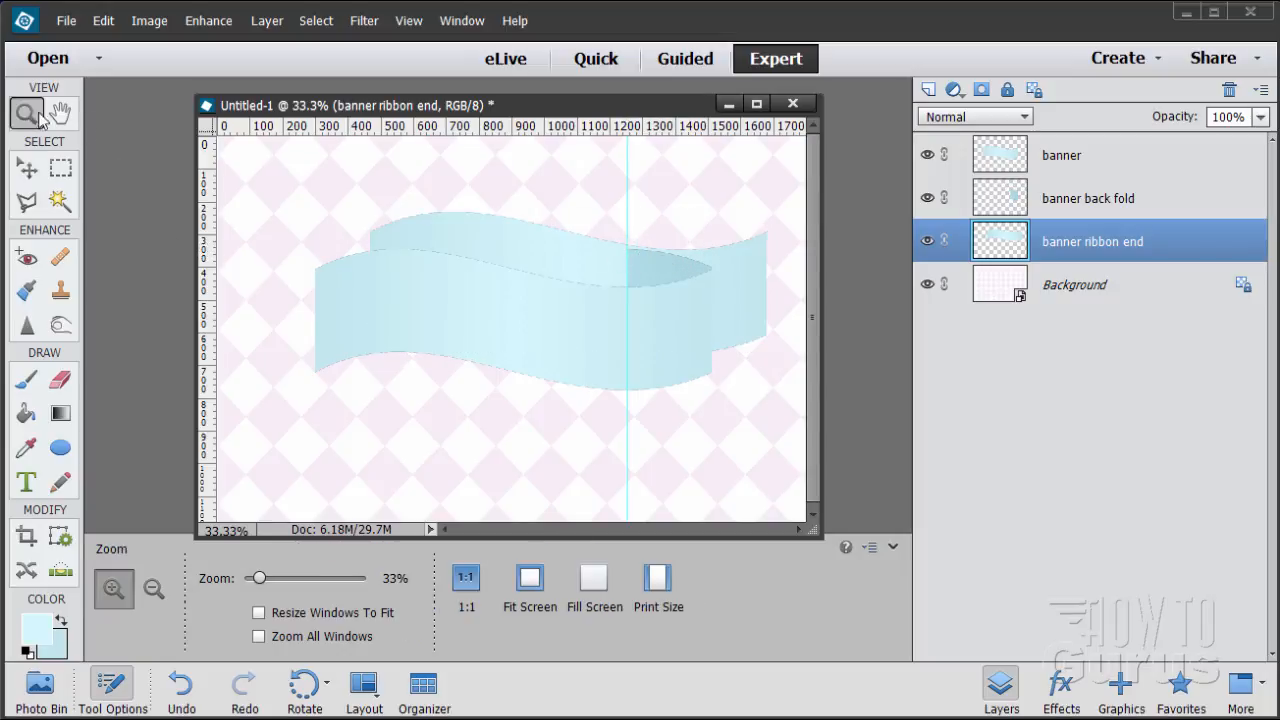
click(641, 261)
click(660, 264)
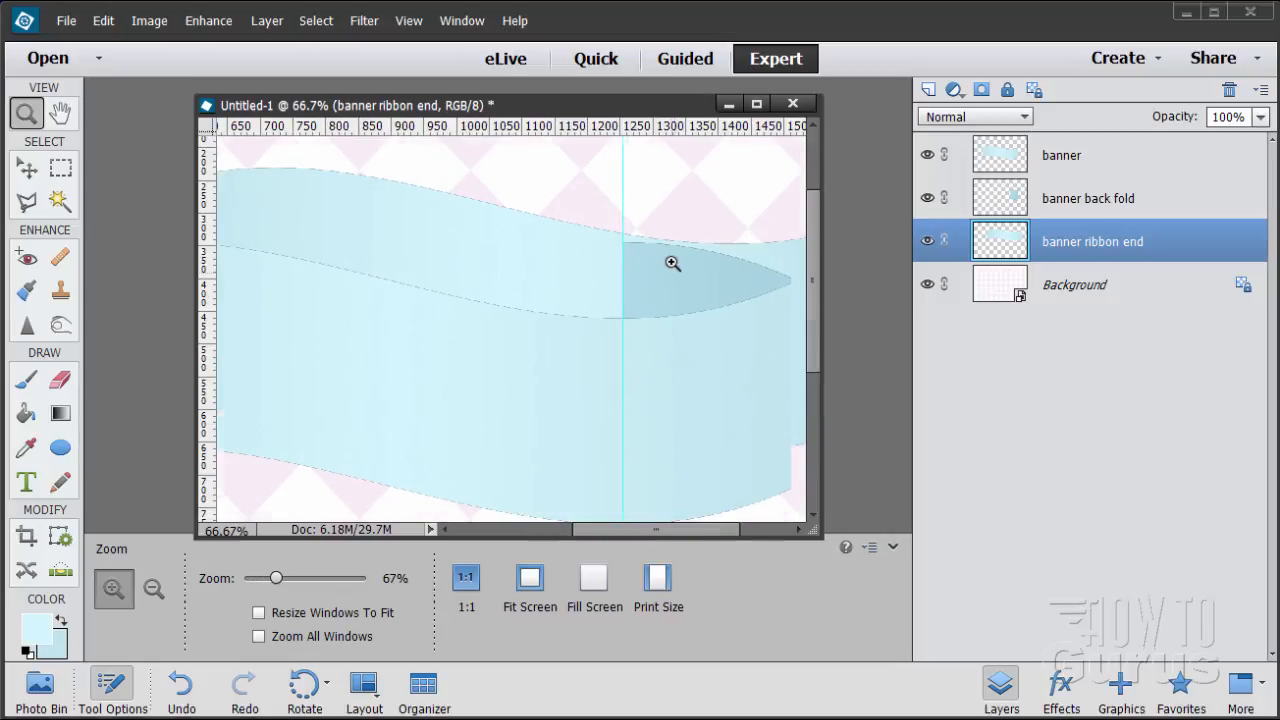
click(663, 250)
click(625, 242)
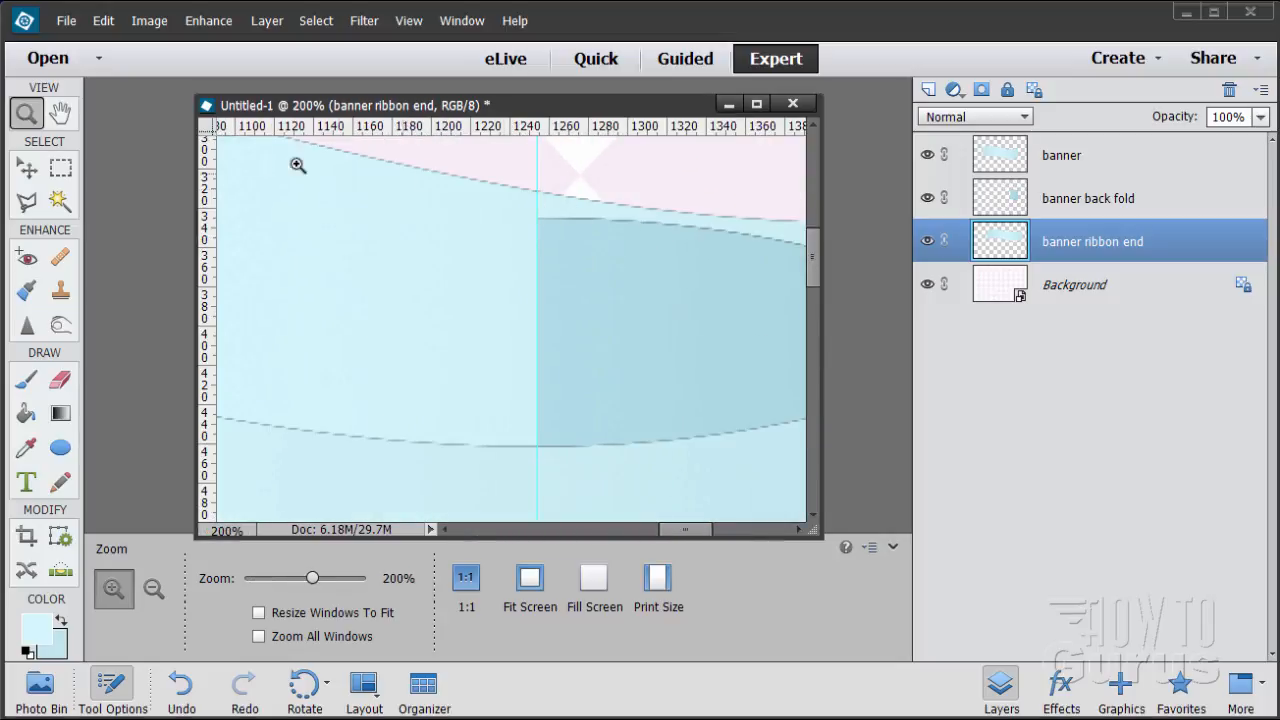
click(26, 168)
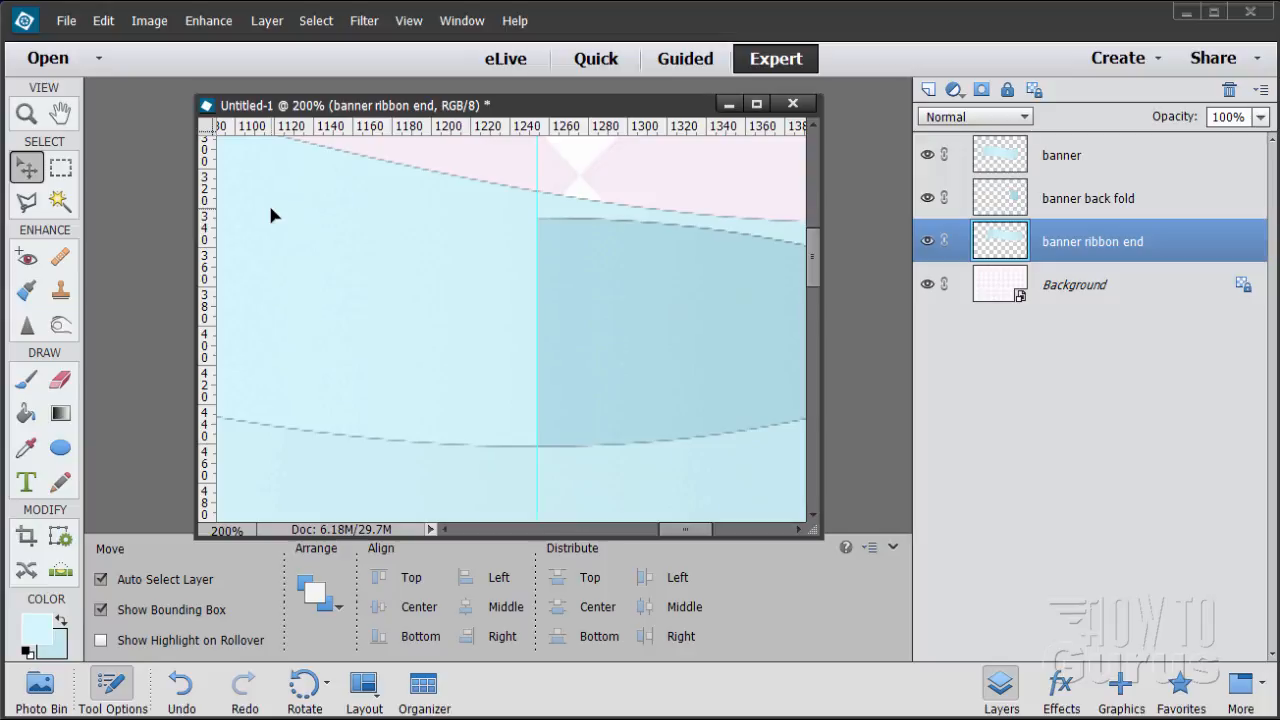
key(Down)
key(Down)
key(Down)
key(Down)
key(Down)
key(Down)
key(Down)
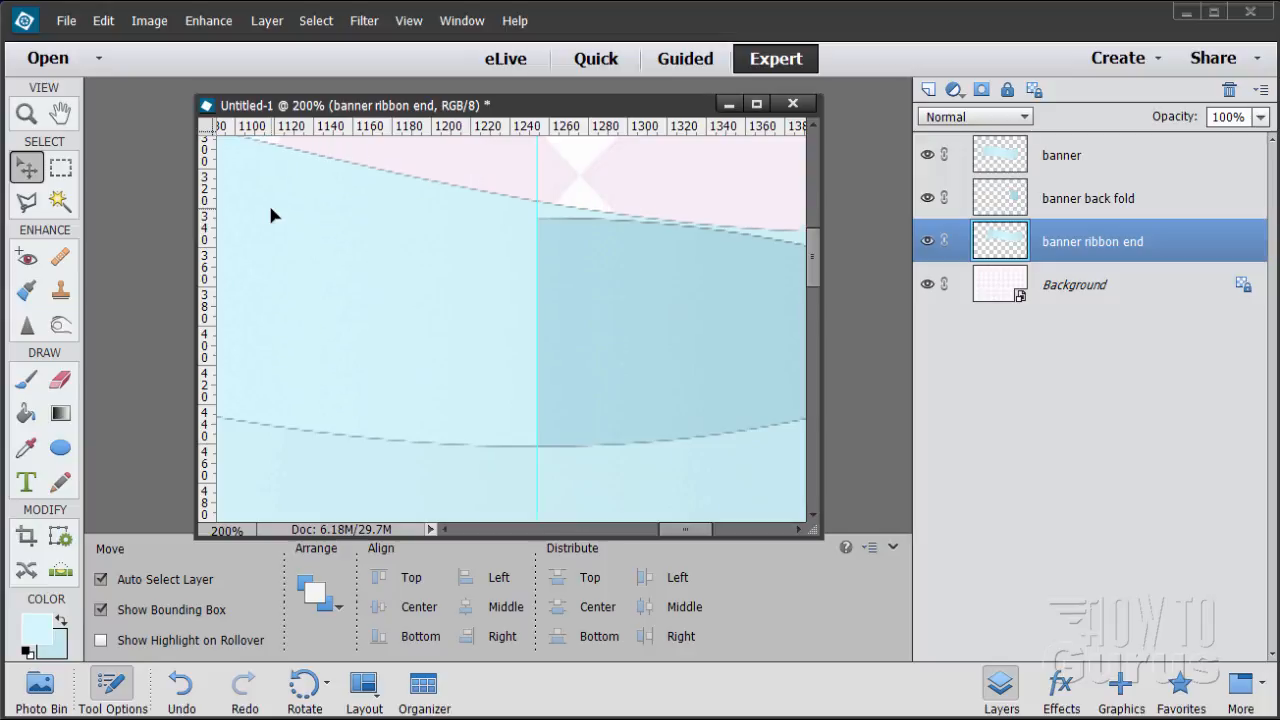
key(Down)
key(Down)
key(Down)
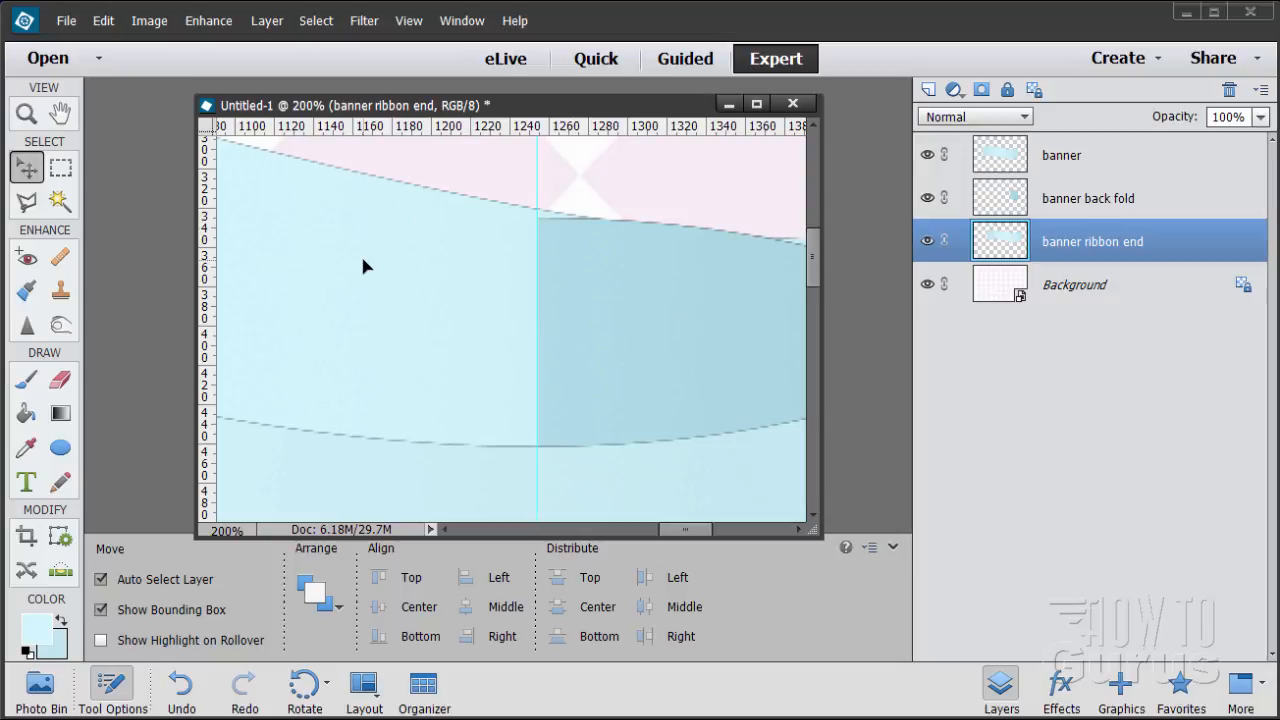
key(Down)
key(Down)
key(Down)
key(Down)
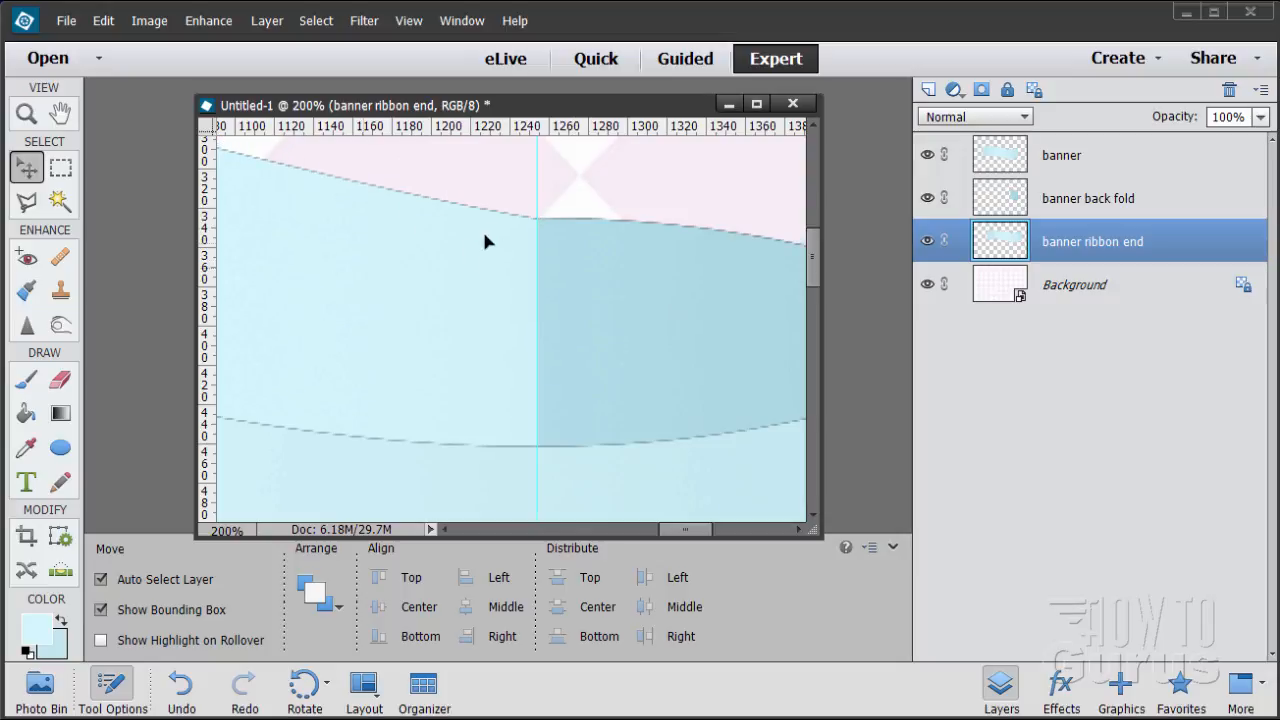
Delete the part of the banner ribbon end left of the guide using a rectangular selection, and clear the selection.
click(35, 121)
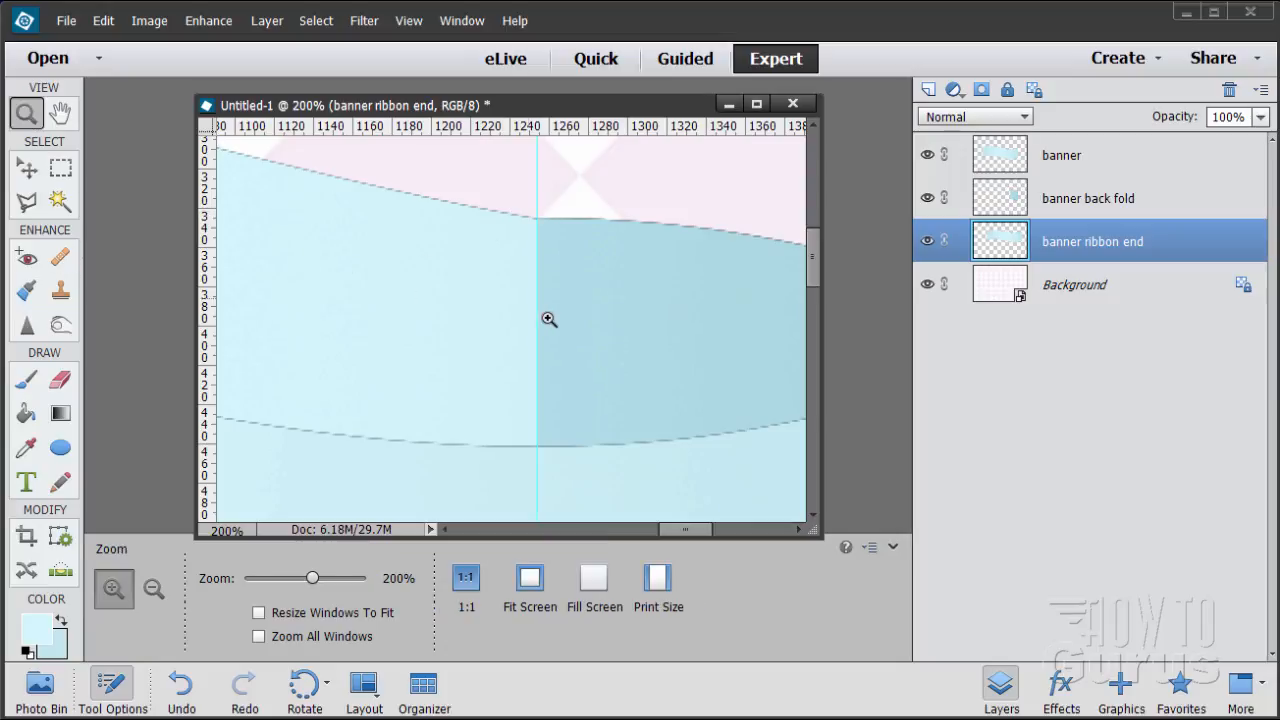
alt+click(567, 328)
alt+click(580, 345)
alt+click(573, 356)
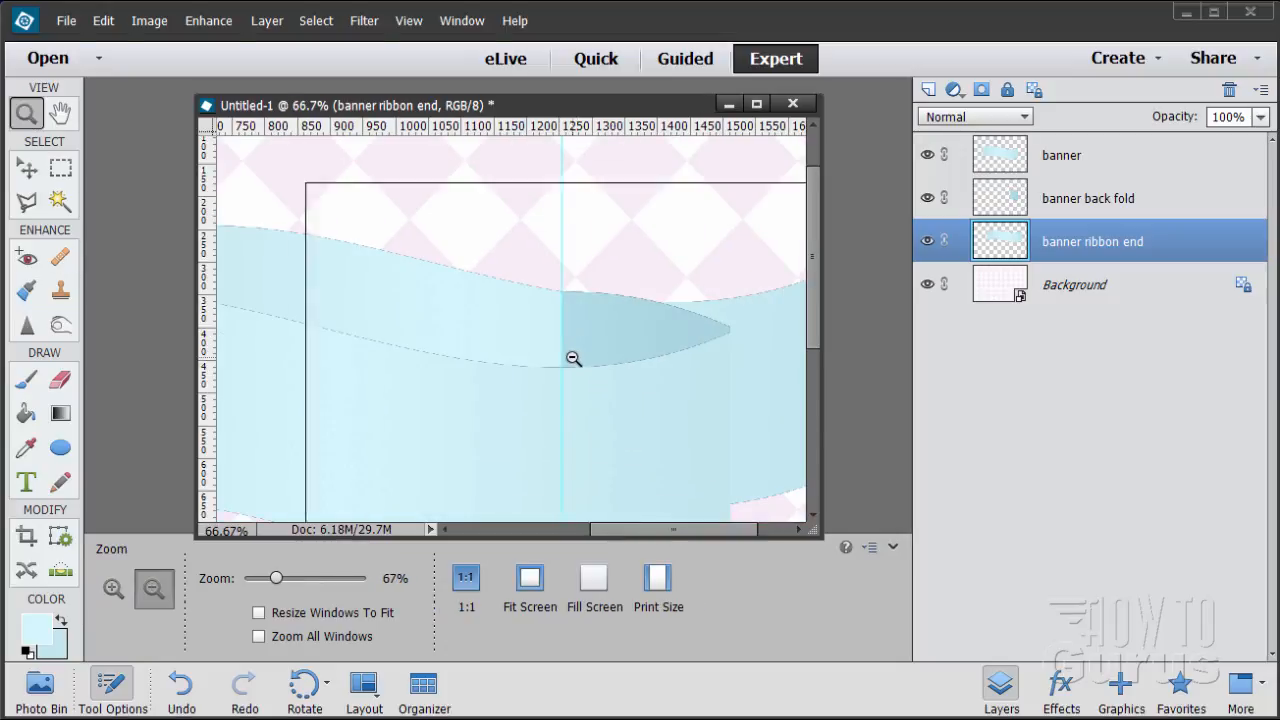
alt+click(575, 362)
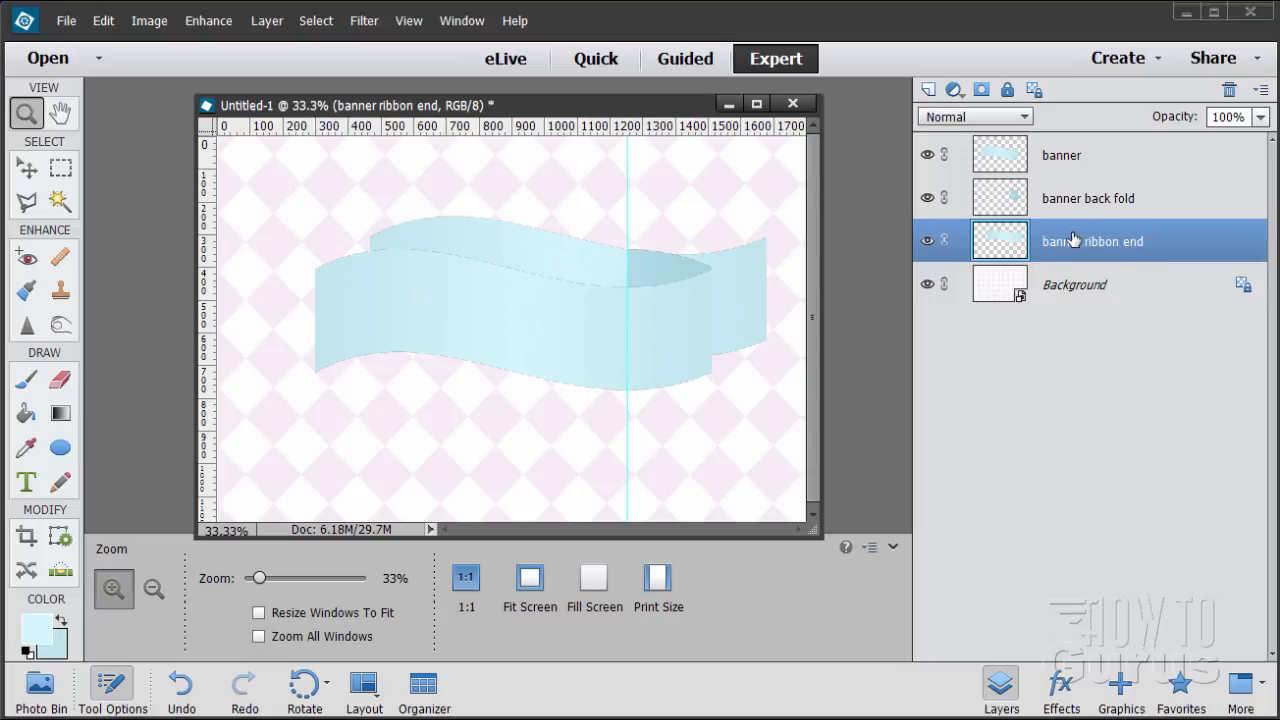
click(61, 169)
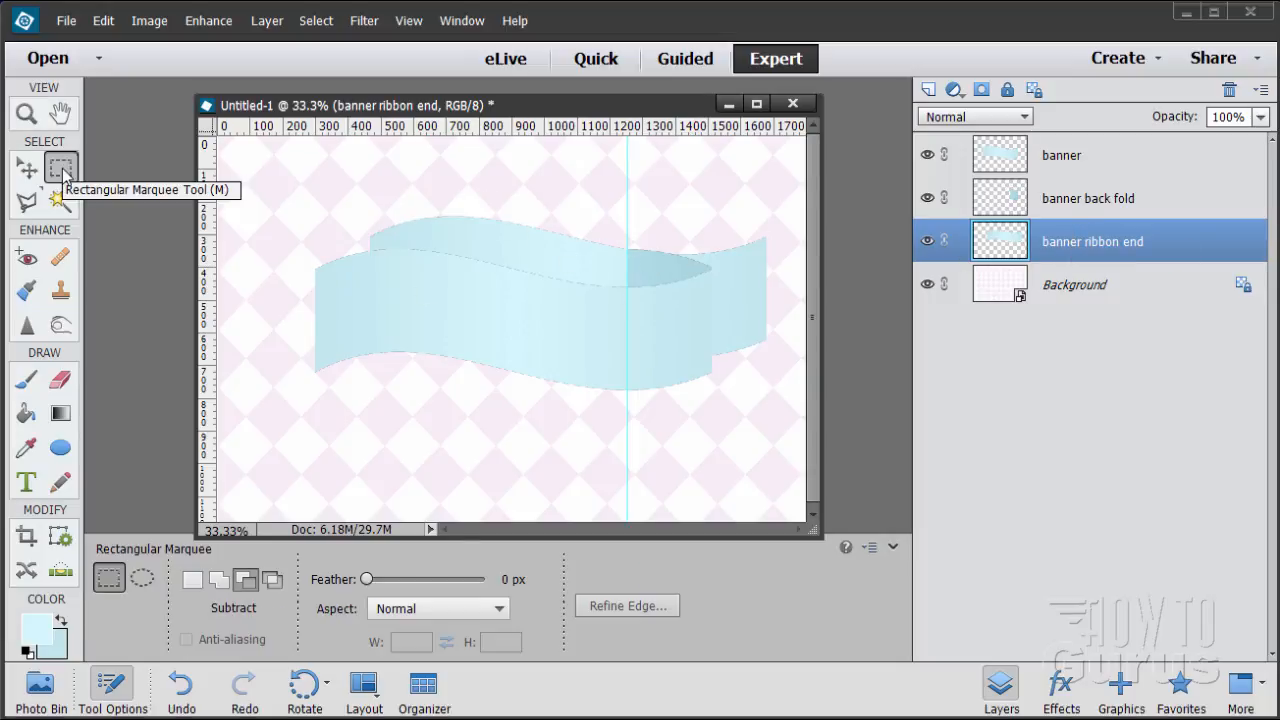
drag(265, 185, 619, 431)
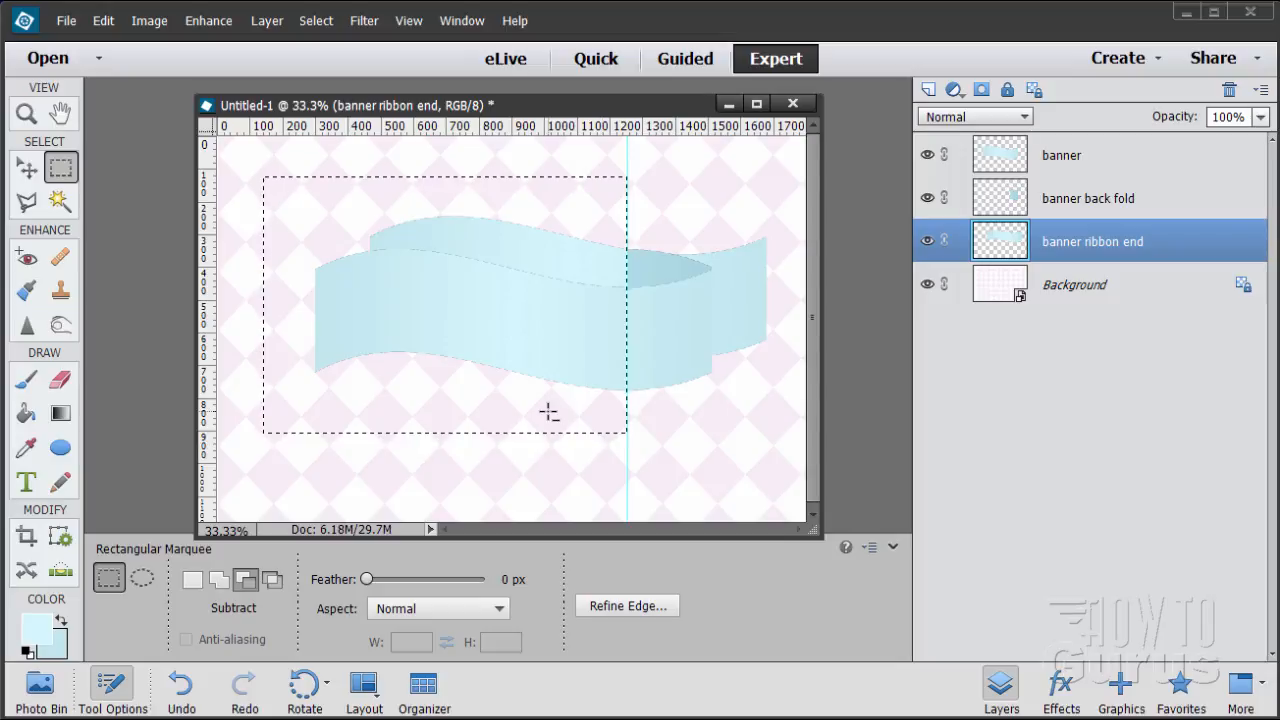
key(Delete)
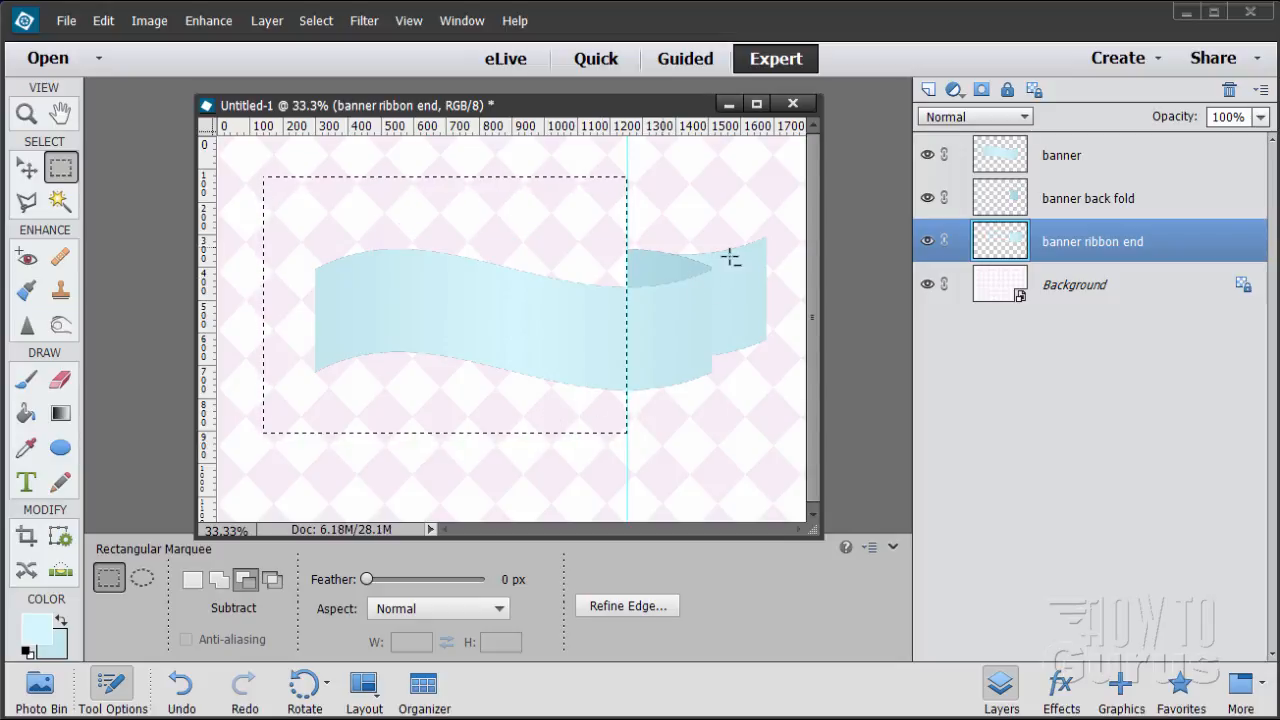
click(29, 168)
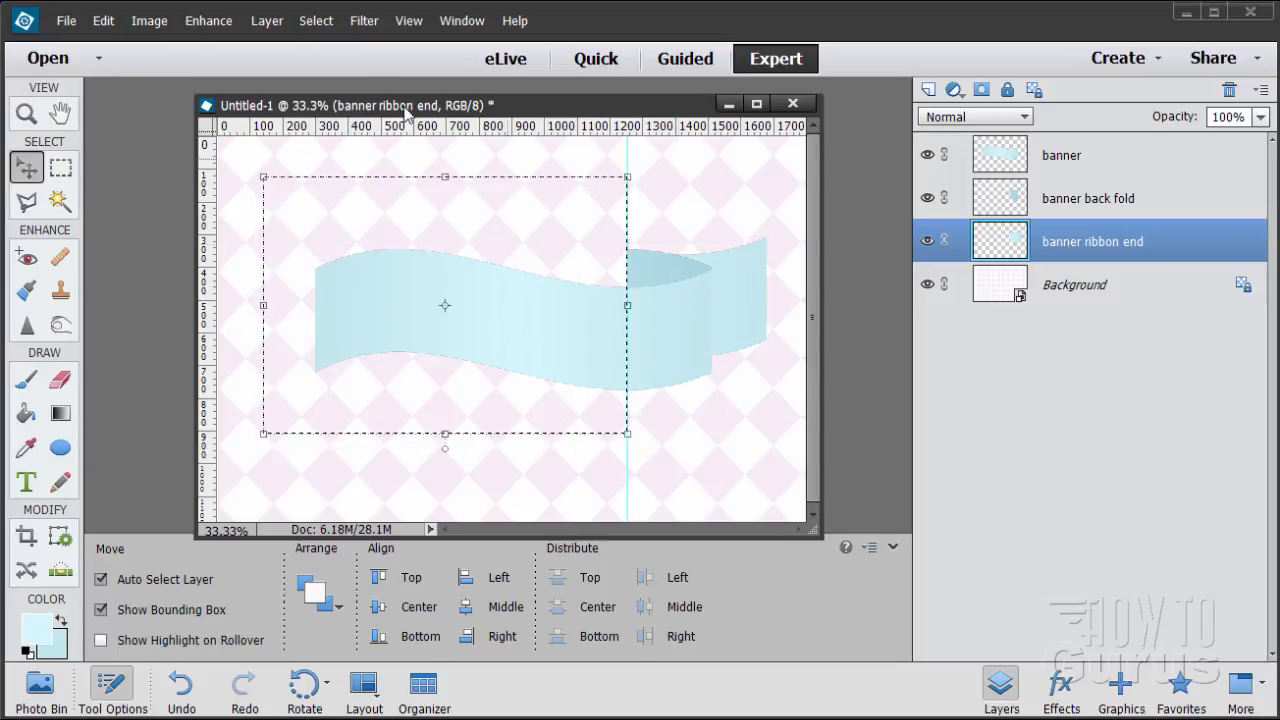
click(315, 20)
click(332, 60)
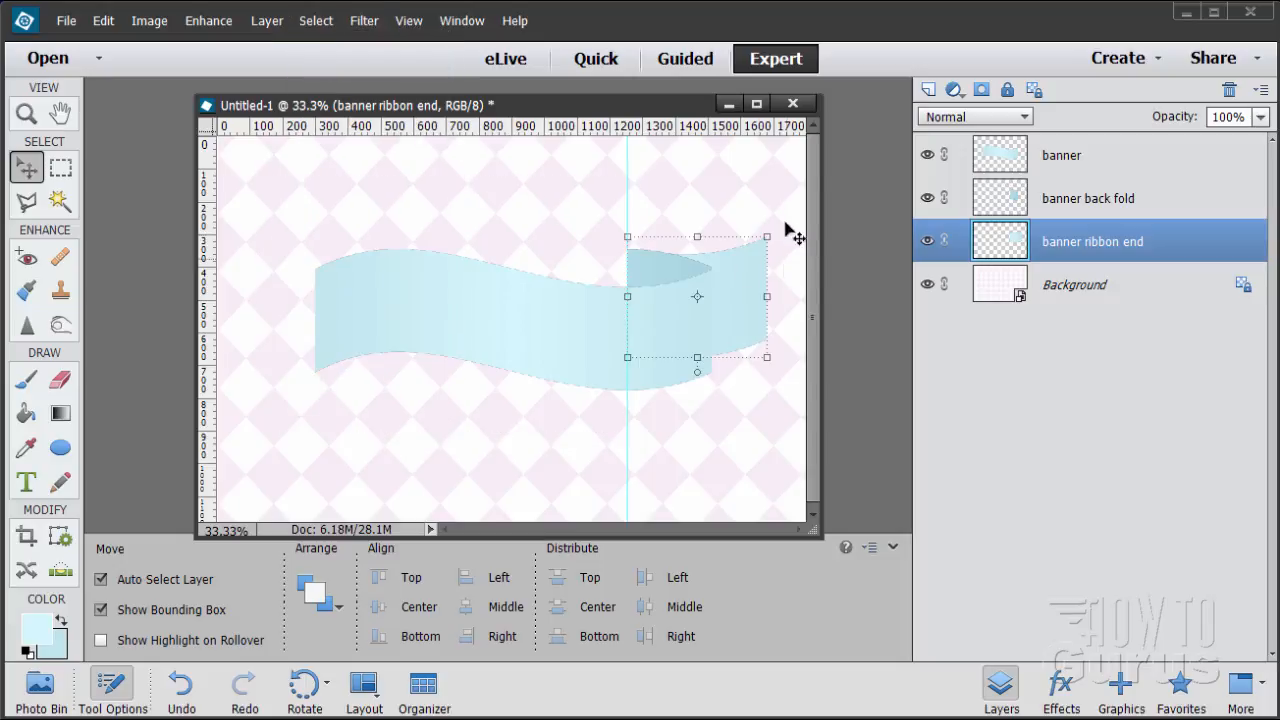
click(779, 447)
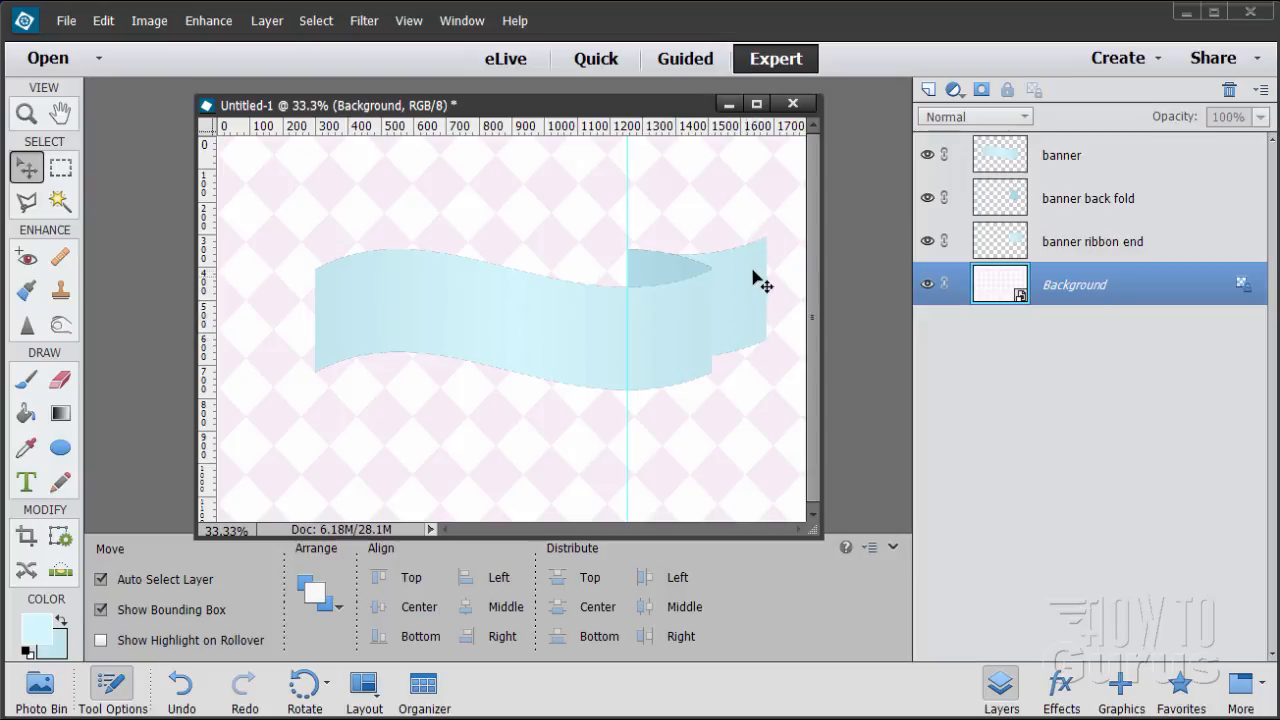
Outline a V-shaped notch about 90 px deep with the Polygonal Lasso between the outer corners of the banner ribbon end.
click(27, 203)
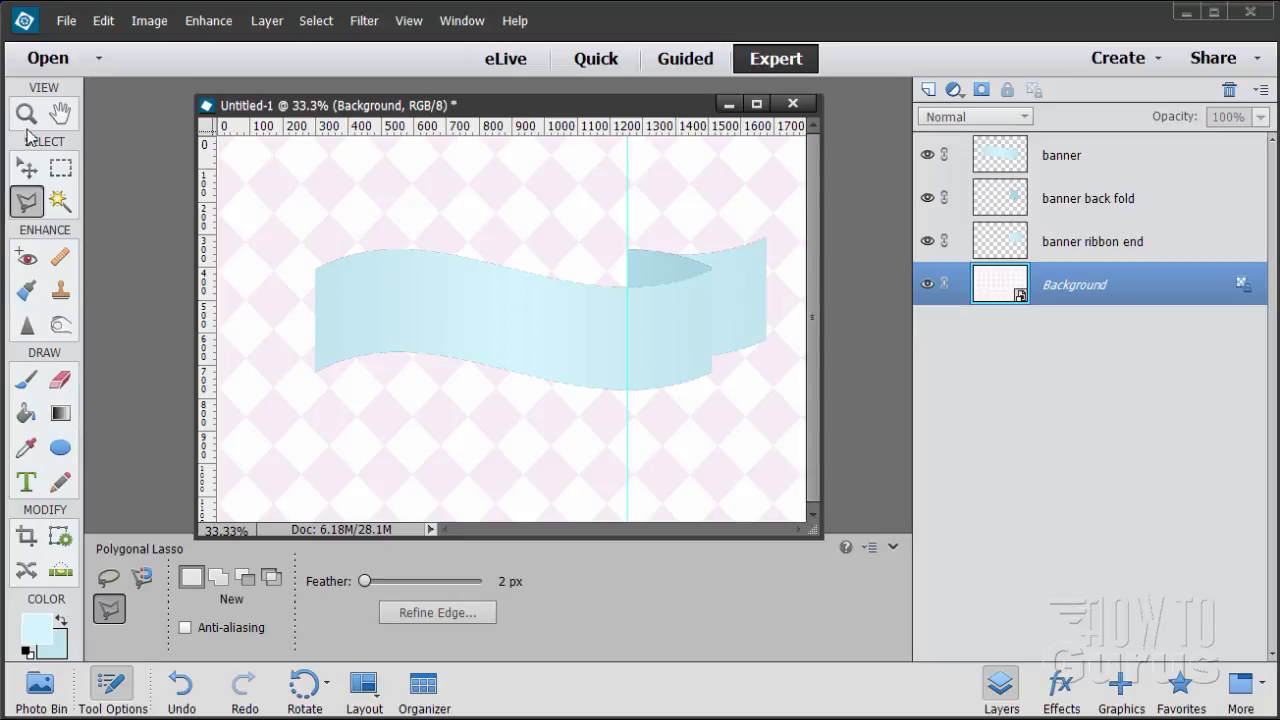
key(z)
click(782, 316)
click(786, 318)
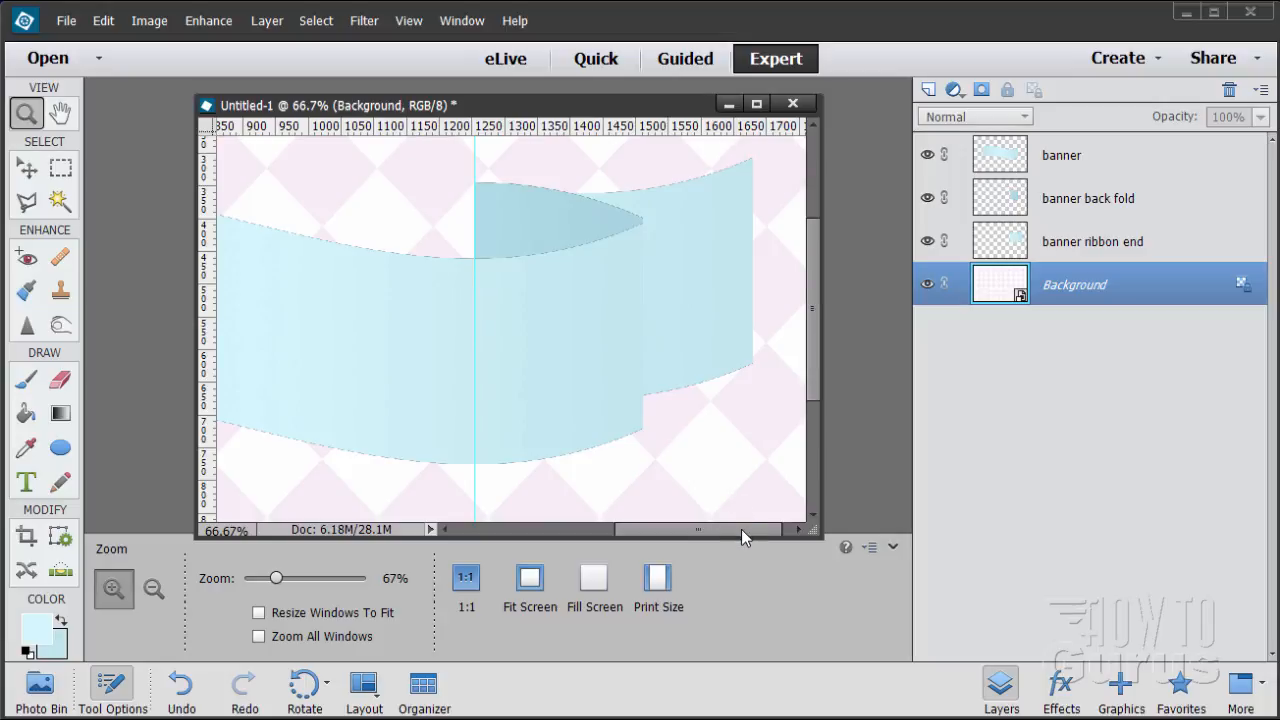
drag(745, 530, 754, 530)
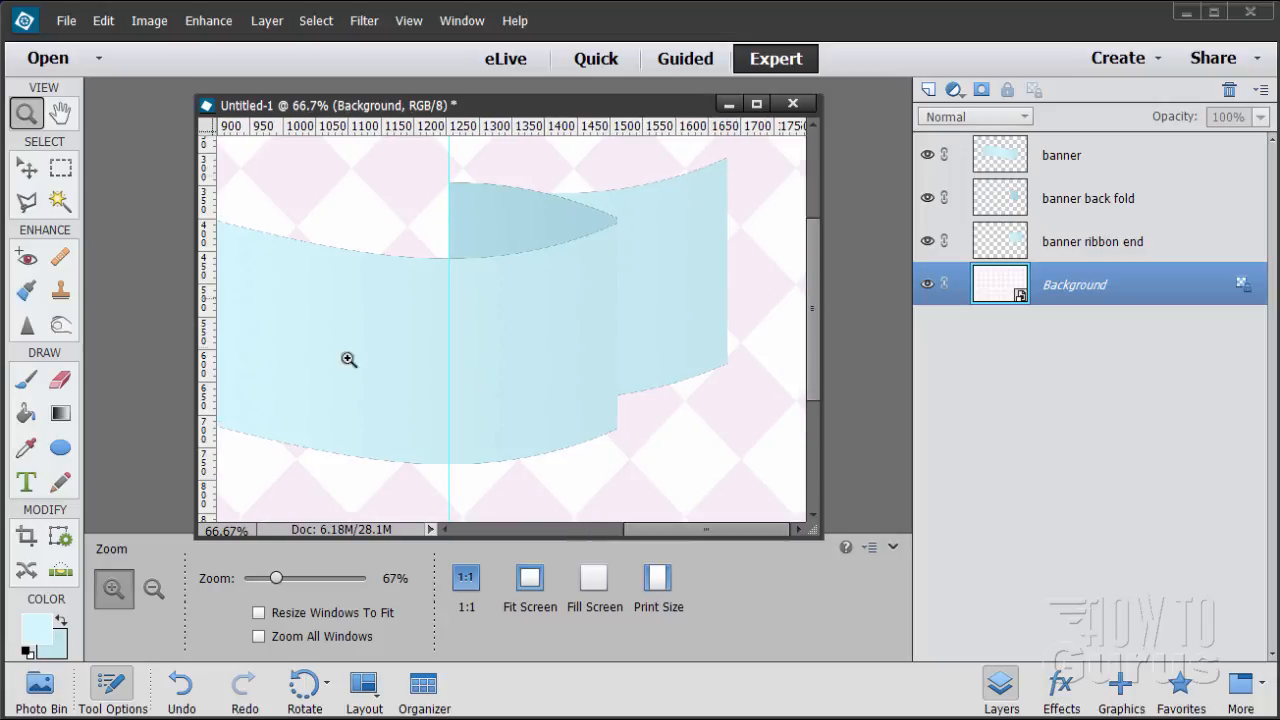
click(38, 206)
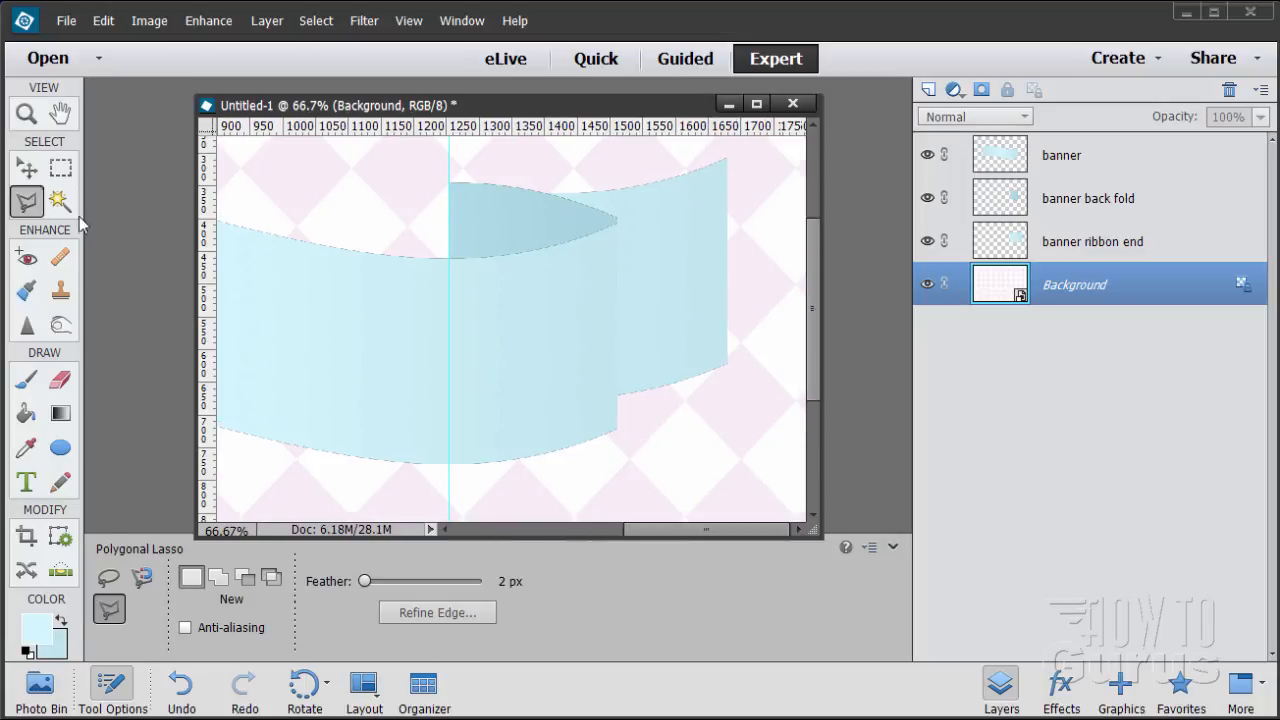
click(727, 158)
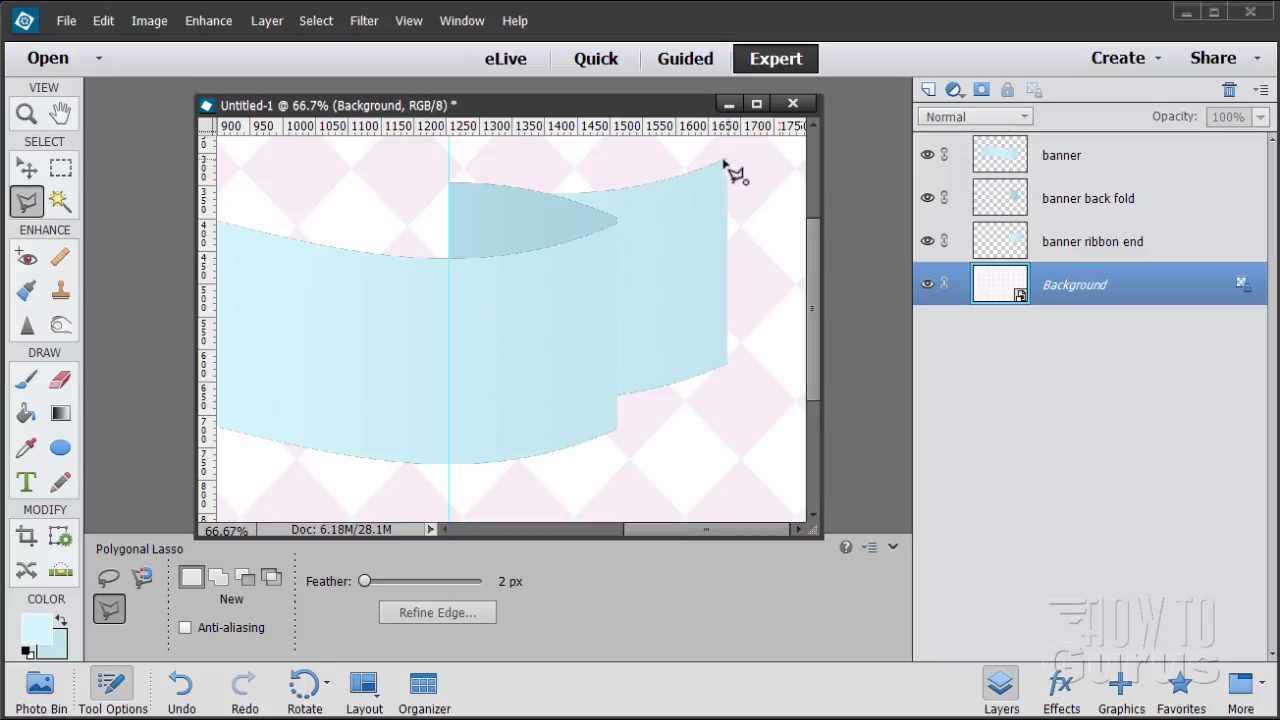
click(668, 292)
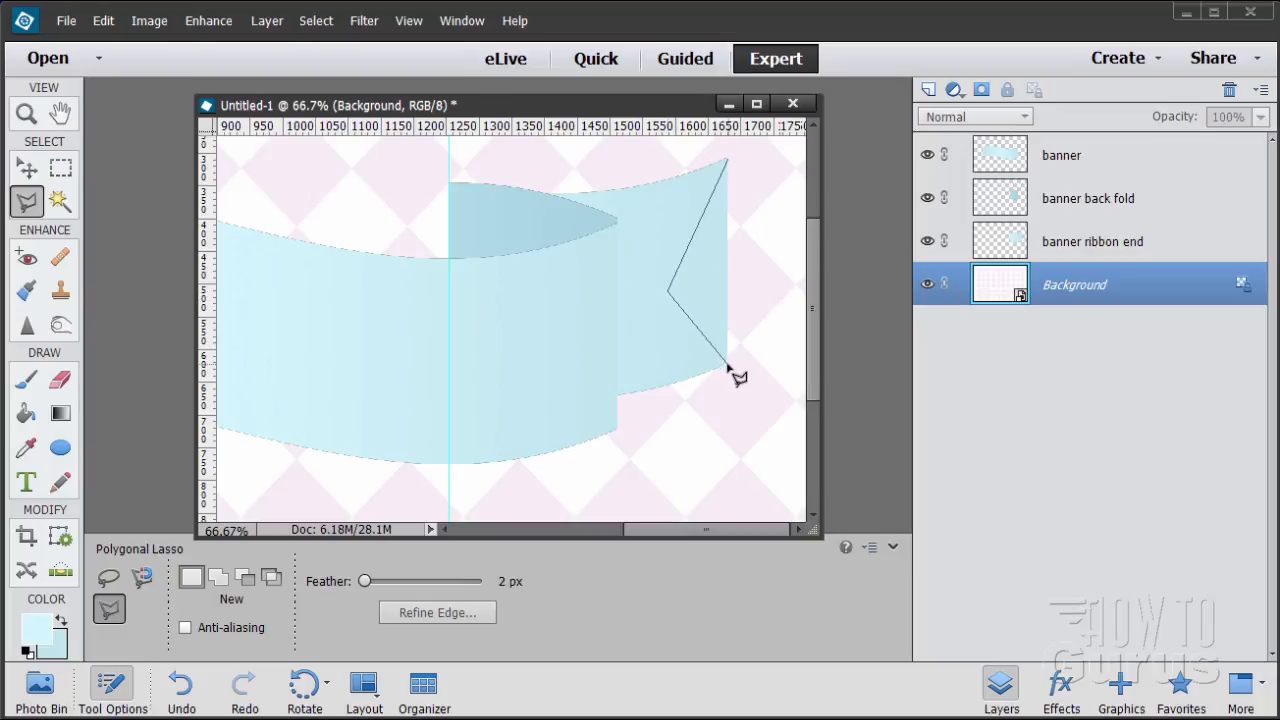
click(765, 390)
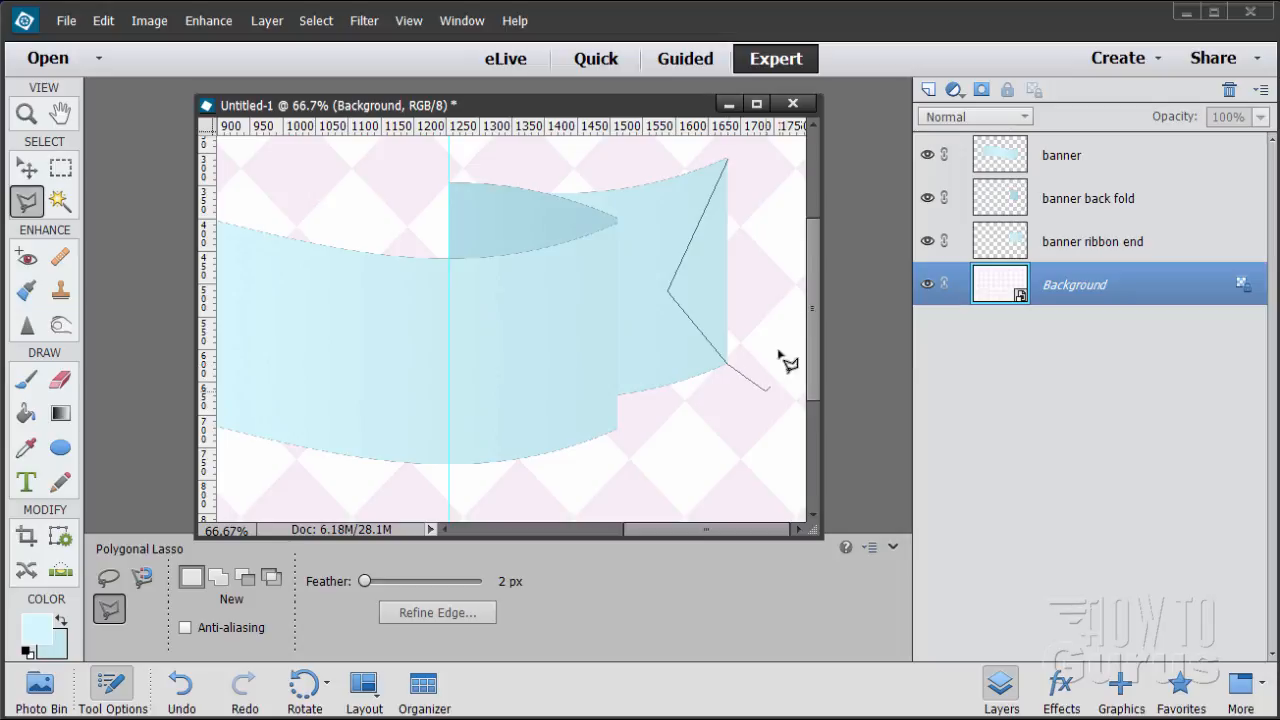
click(783, 148)
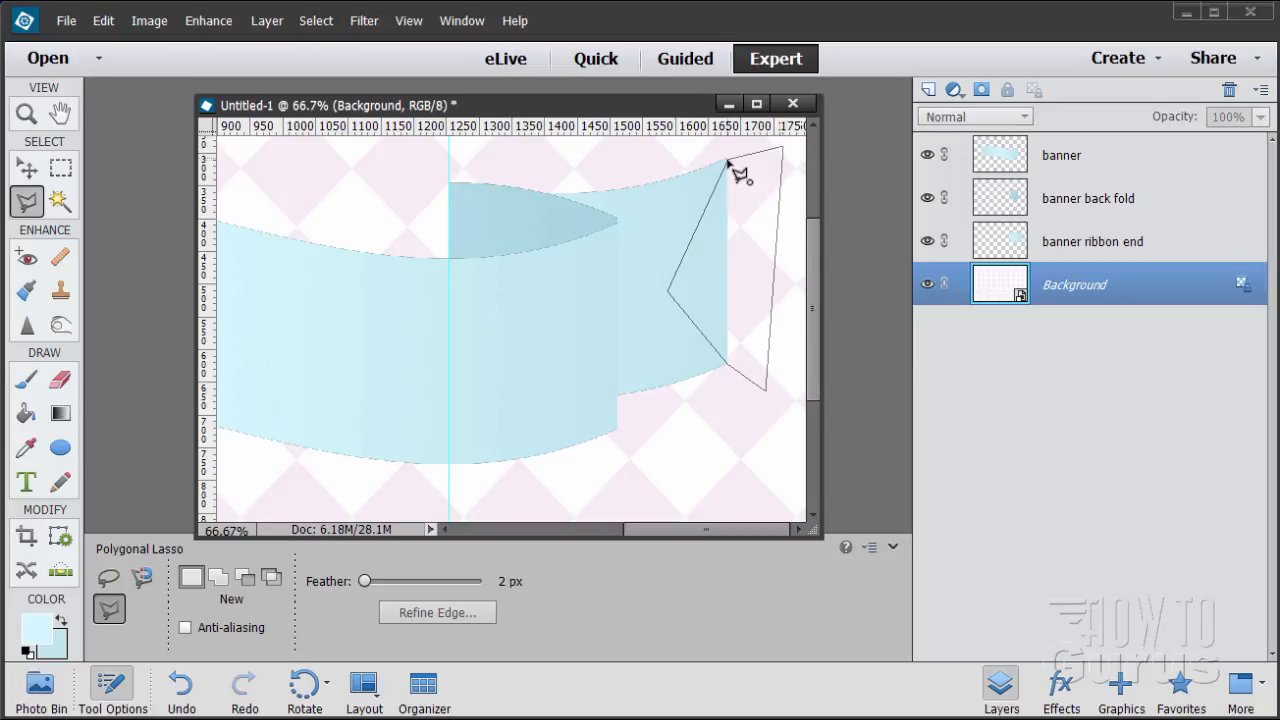
click(728, 160)
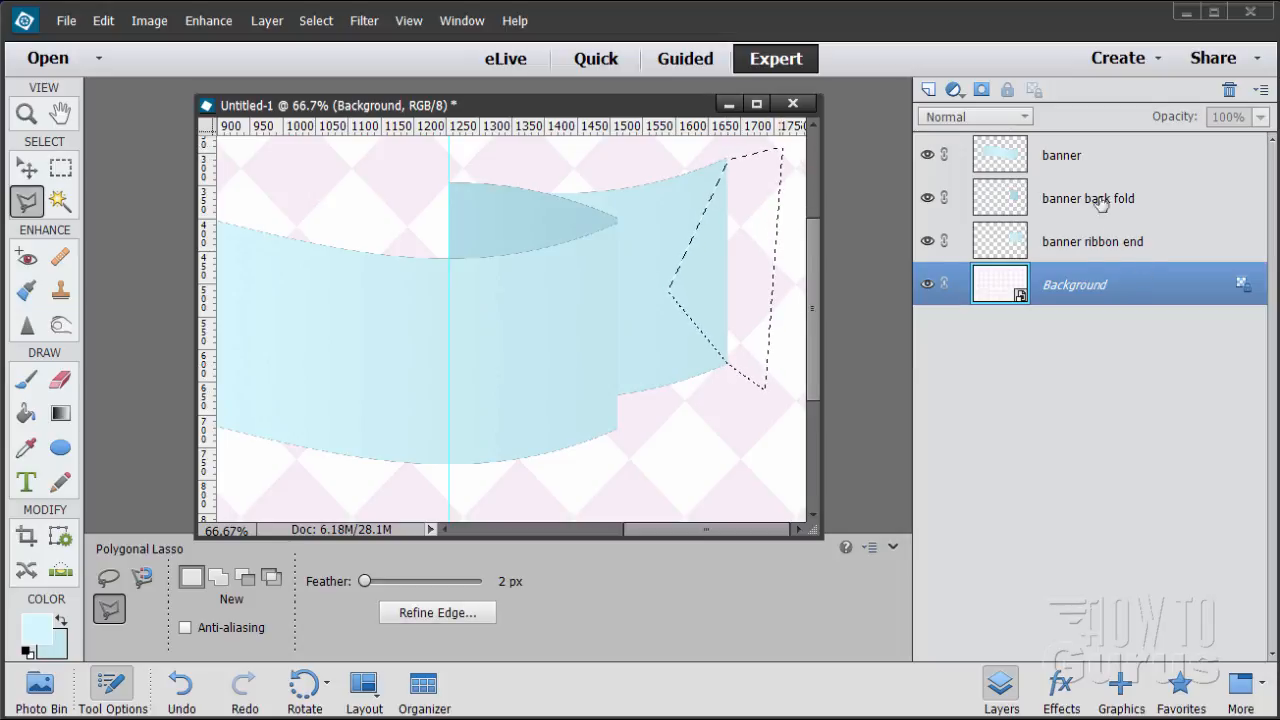
Delete the selected notch from the banner ribbon end layer and clear the selection.
click(1172, 249)
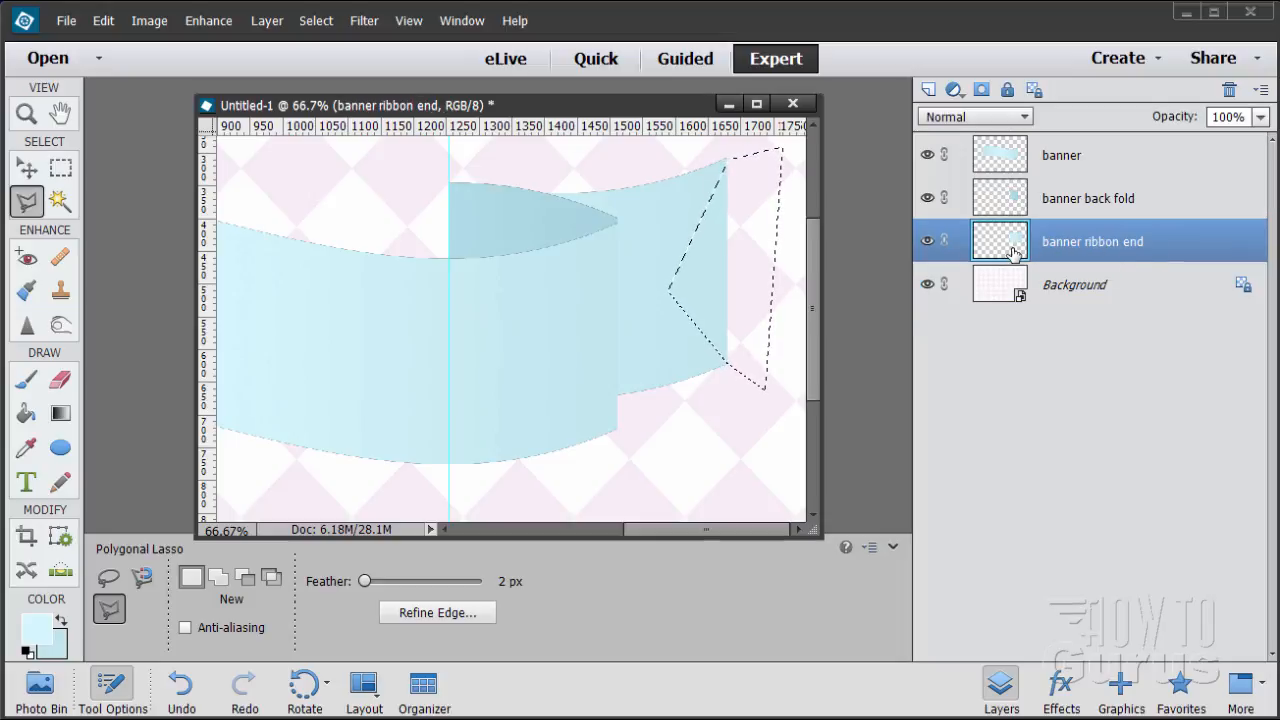
key(Delete)
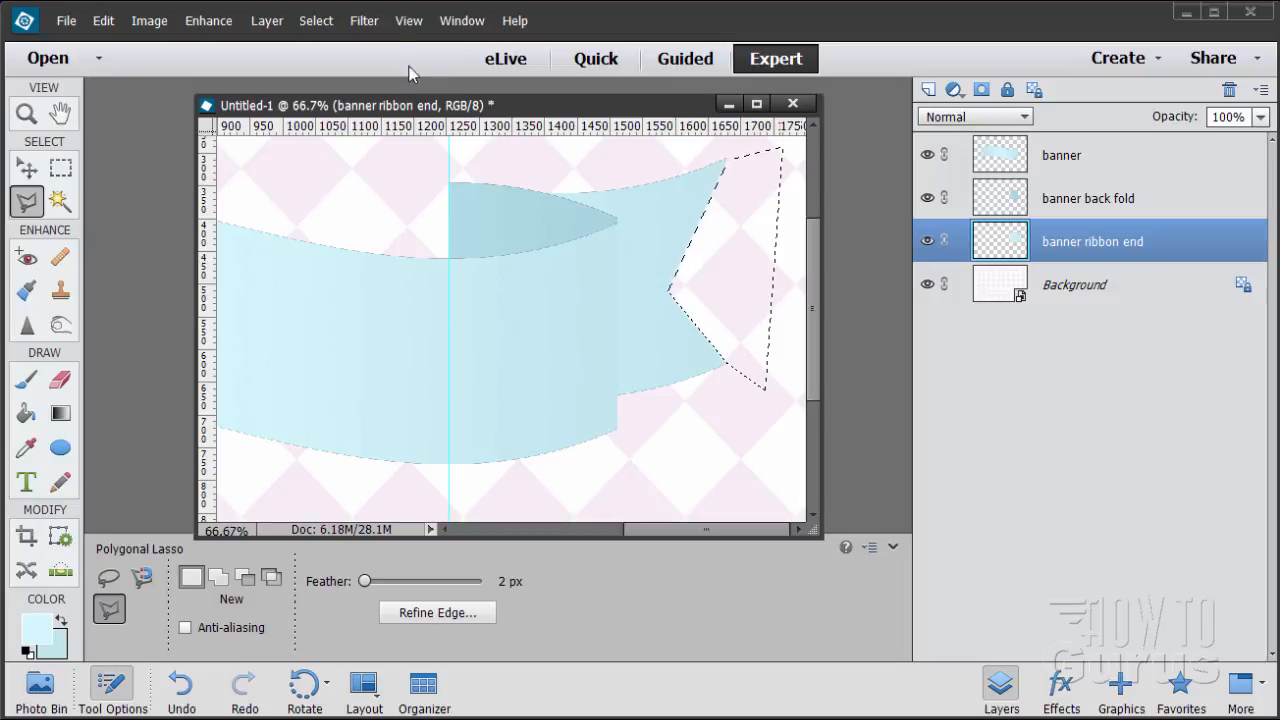
click(316, 21)
click(330, 57)
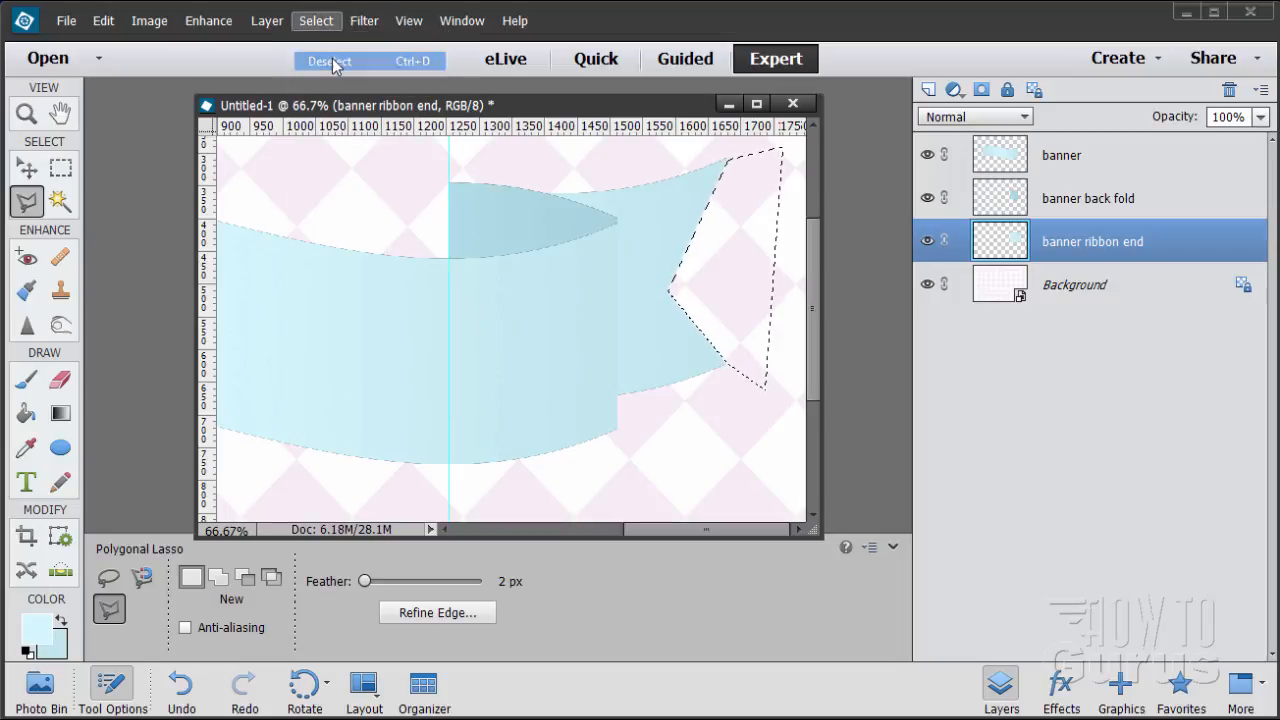
Nudge the banner ribbon end layer up about 3 px so its upper edge lines up with the back fold's upper edge.
click(27, 168)
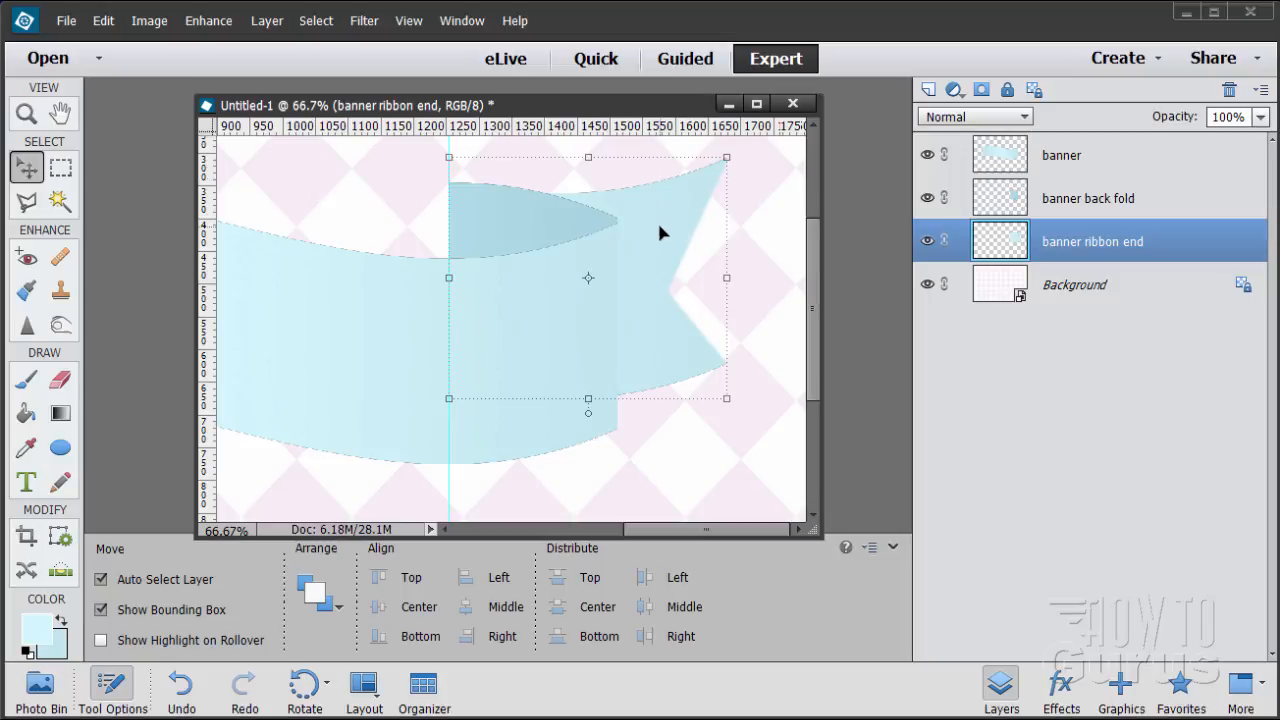
key(Up)
key(Up)
key(Up)
key(Up)
key(Up)
key(Up)
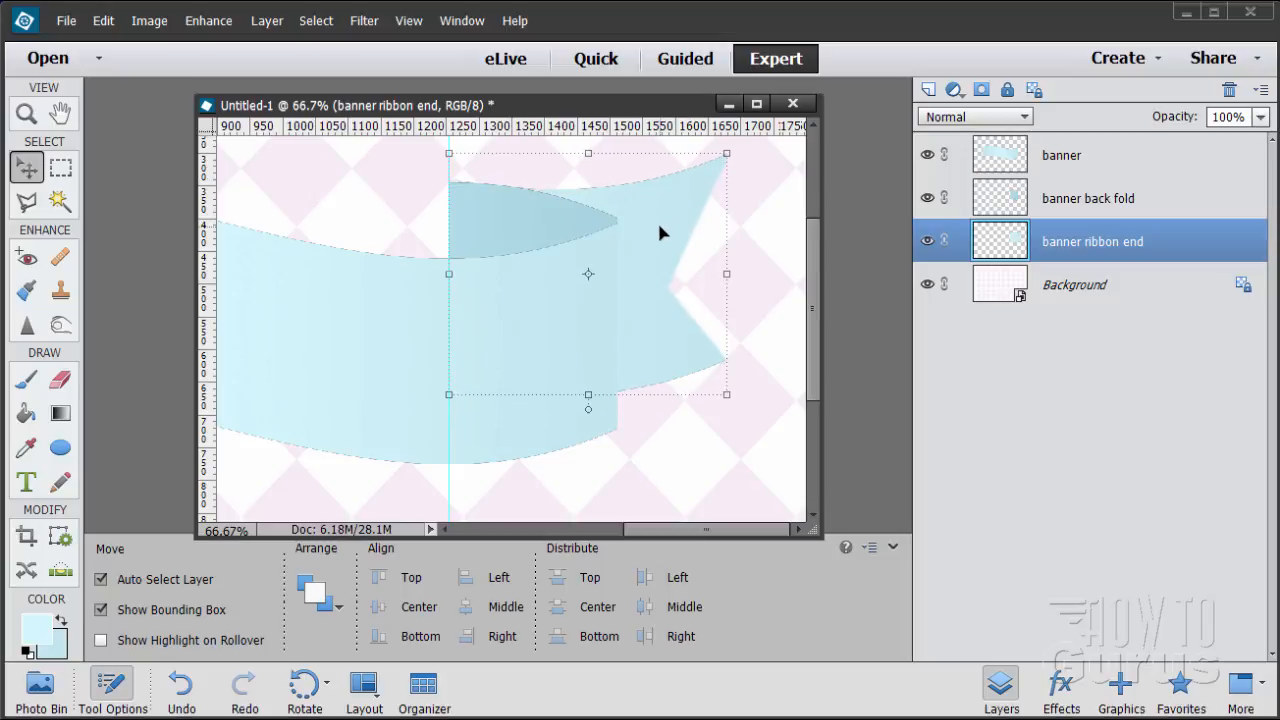
key(Down)
key(Down)
key(Down)
key(Down)
key(Down)
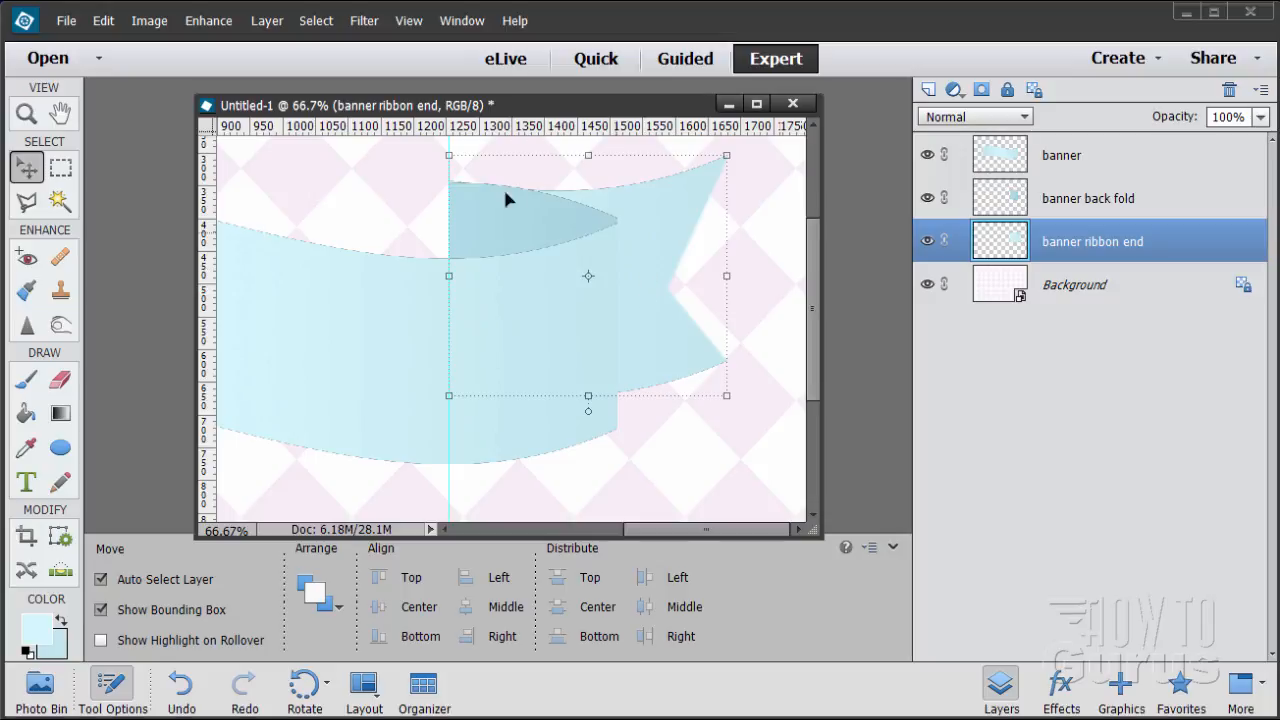
Darken the banner ribbon end layer with Brightness/Contrast, setting the brightness to -13.
click(219, 25)
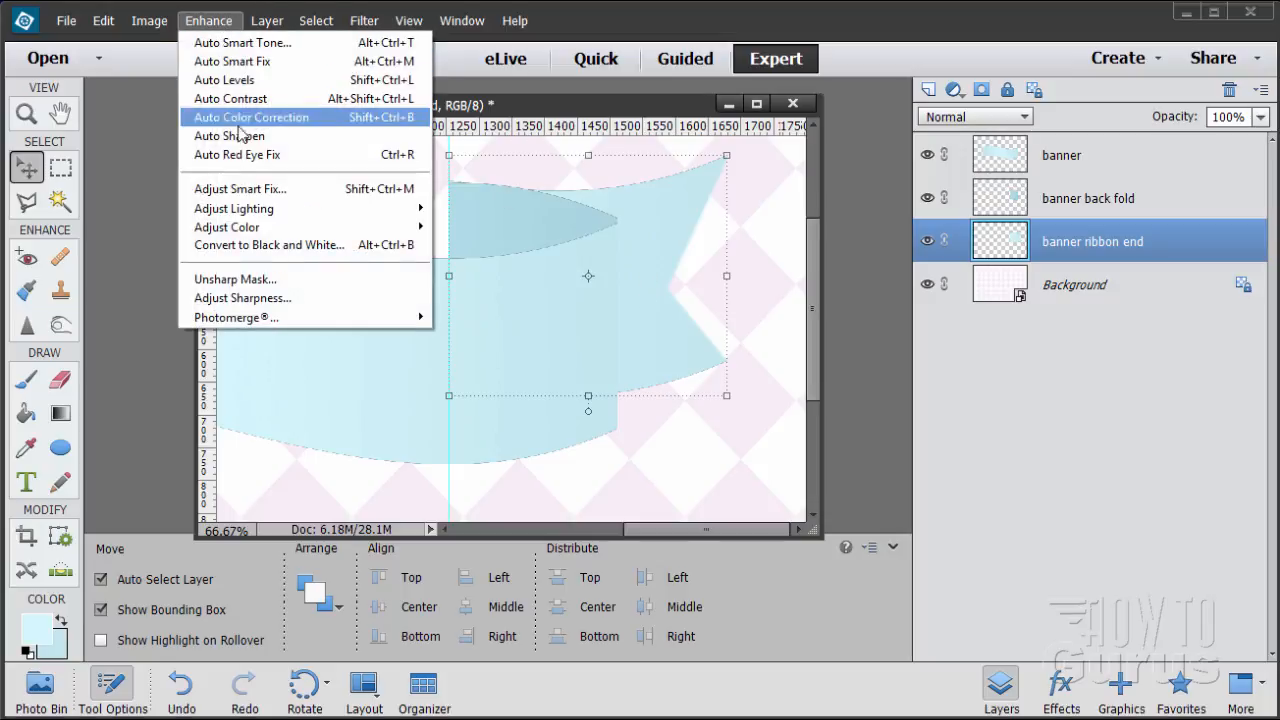
mouse_move(250, 208)
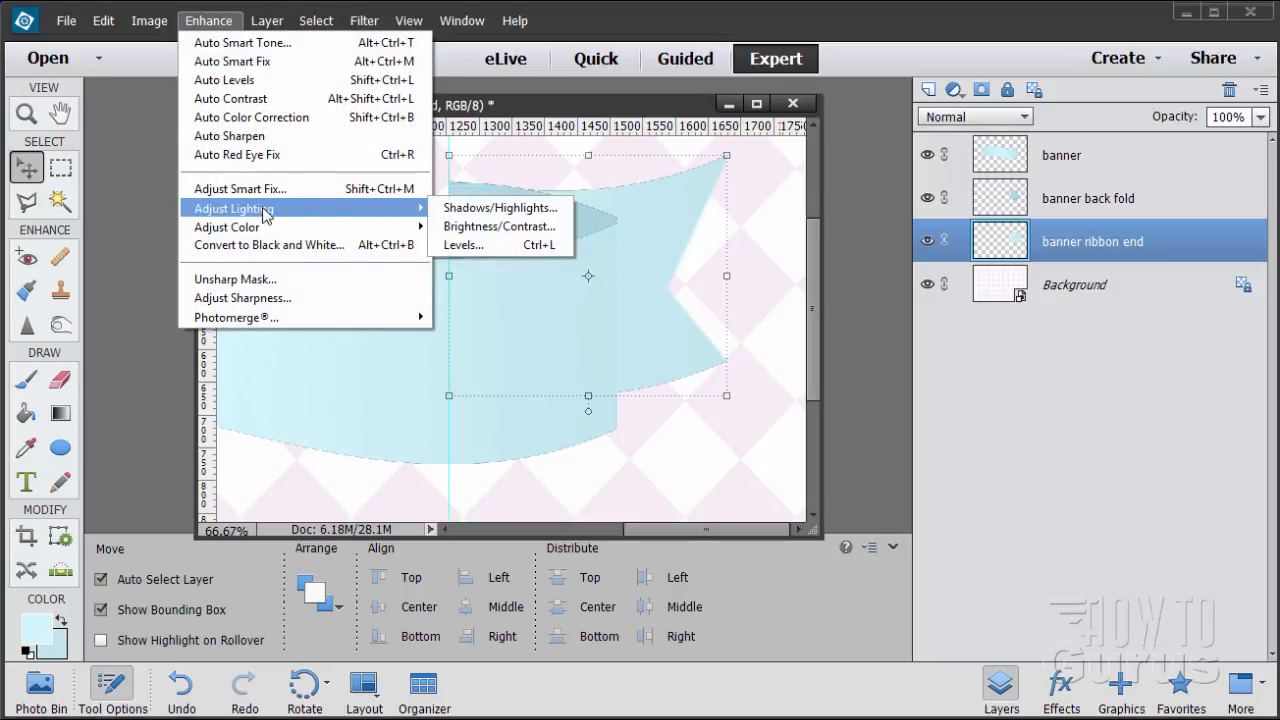
click(456, 228)
drag(893, 544, 885, 544)
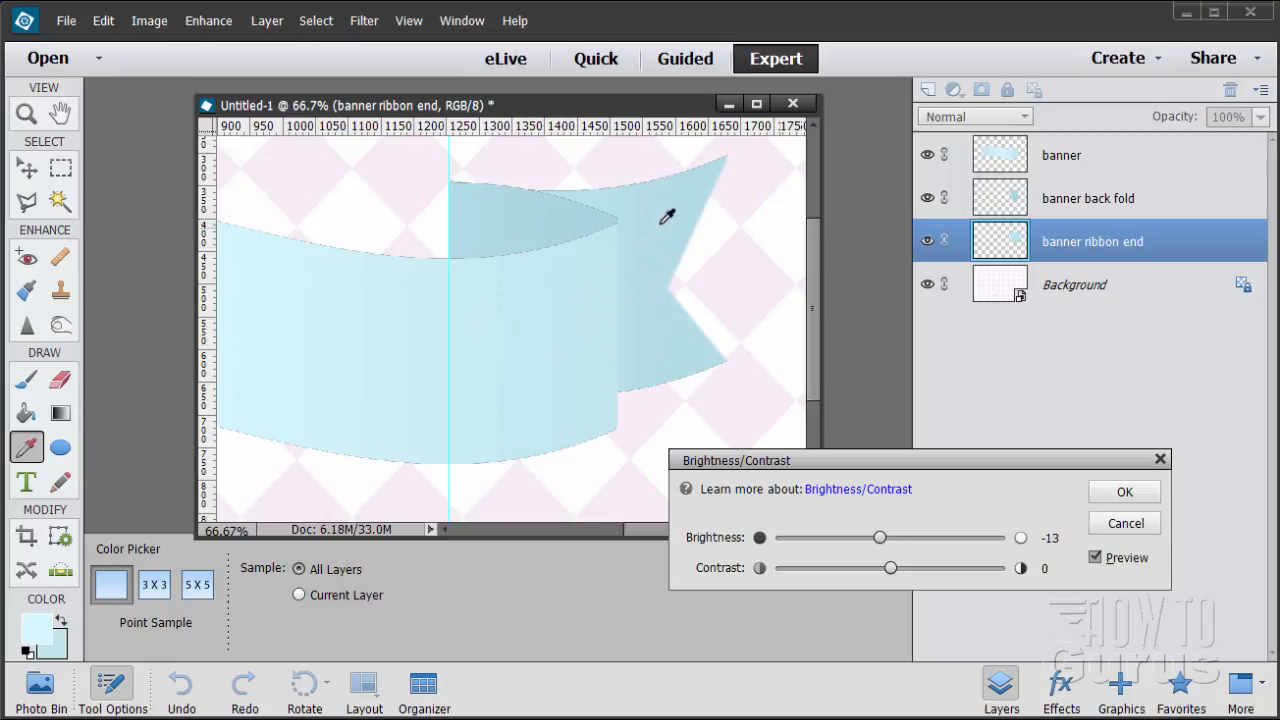
click(1128, 491)
key(v)
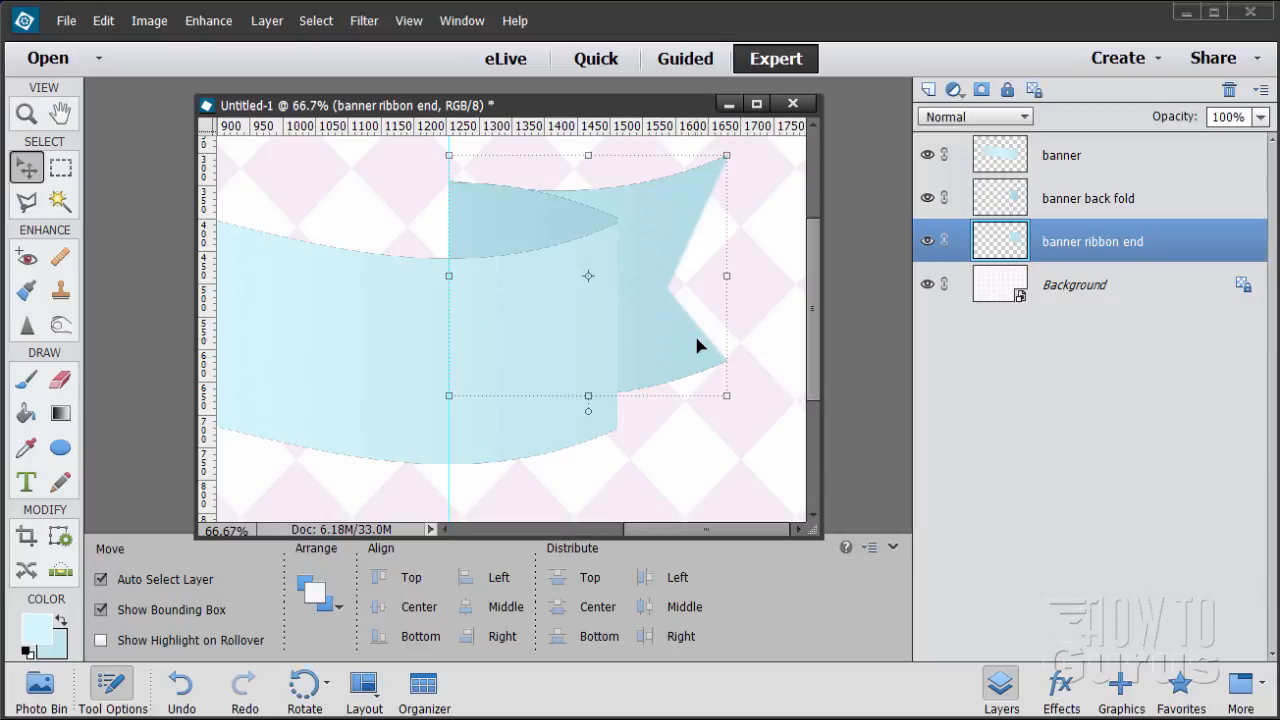
Duplicate the banner back fold and banner ribbon end layers together.
drag(674, 529, 614, 528)
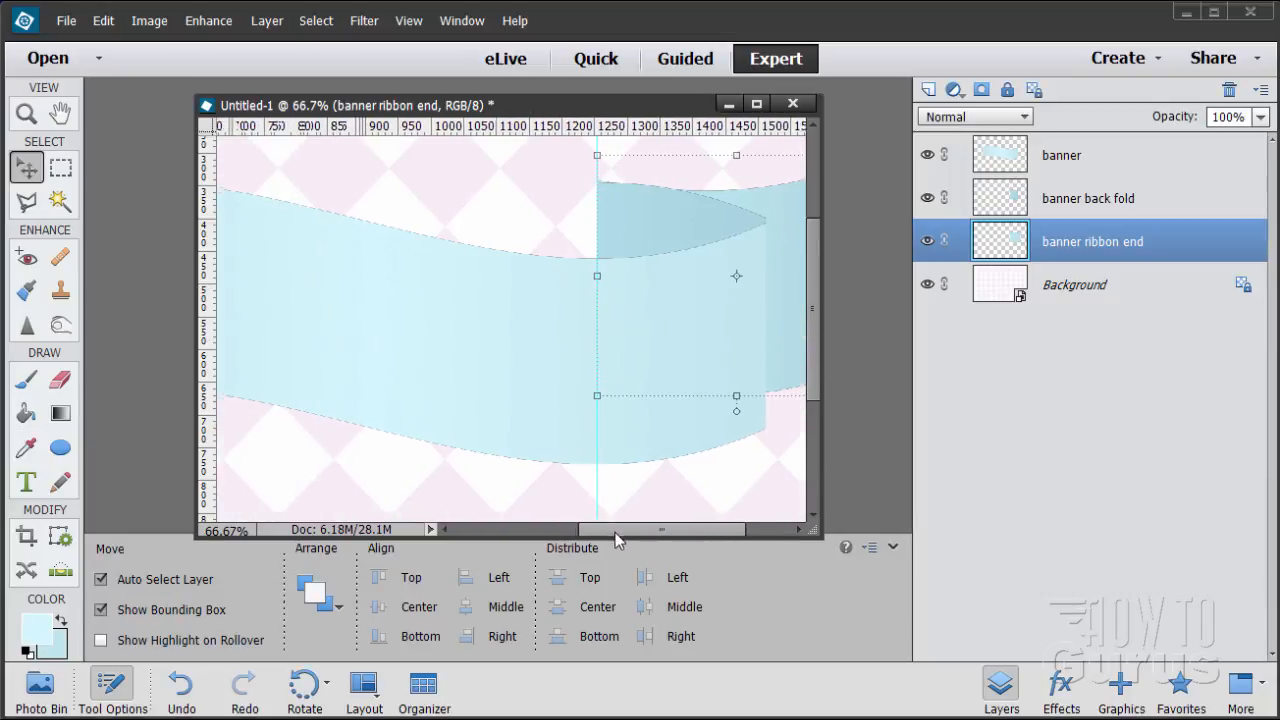
click(30, 110)
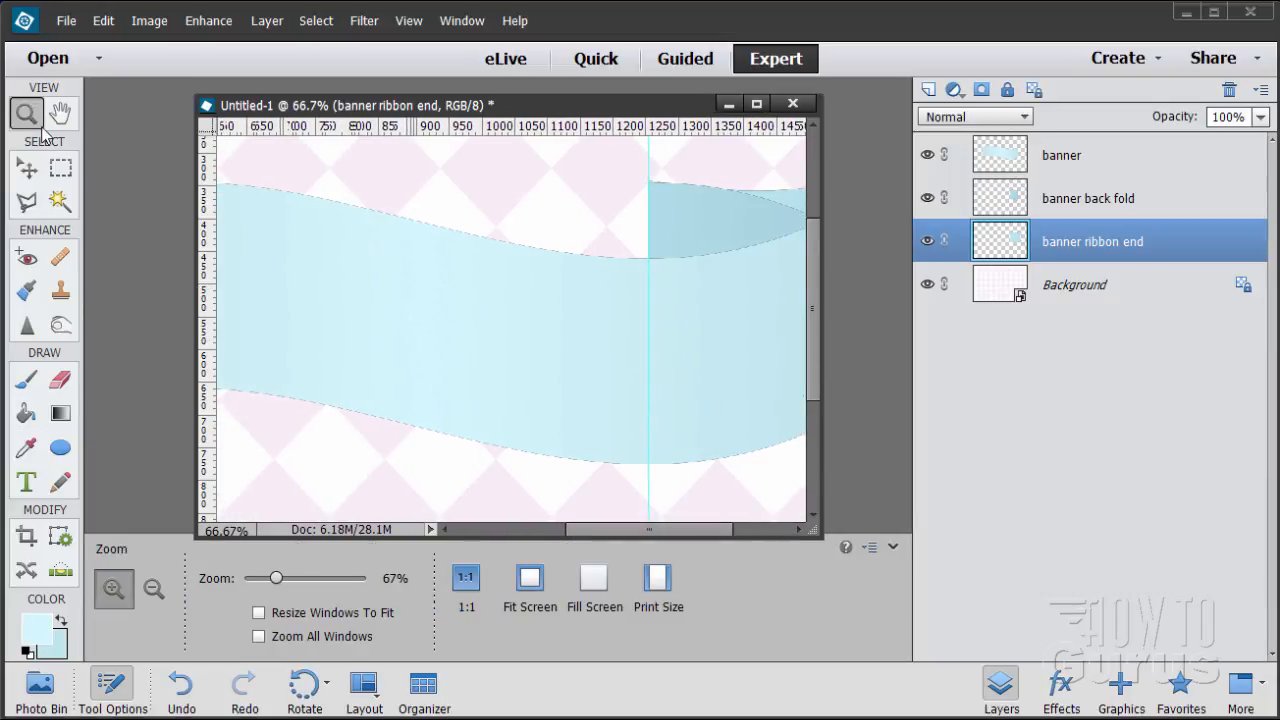
alt+click(568, 310)
alt+click(568, 310)
alt+click(568, 310)
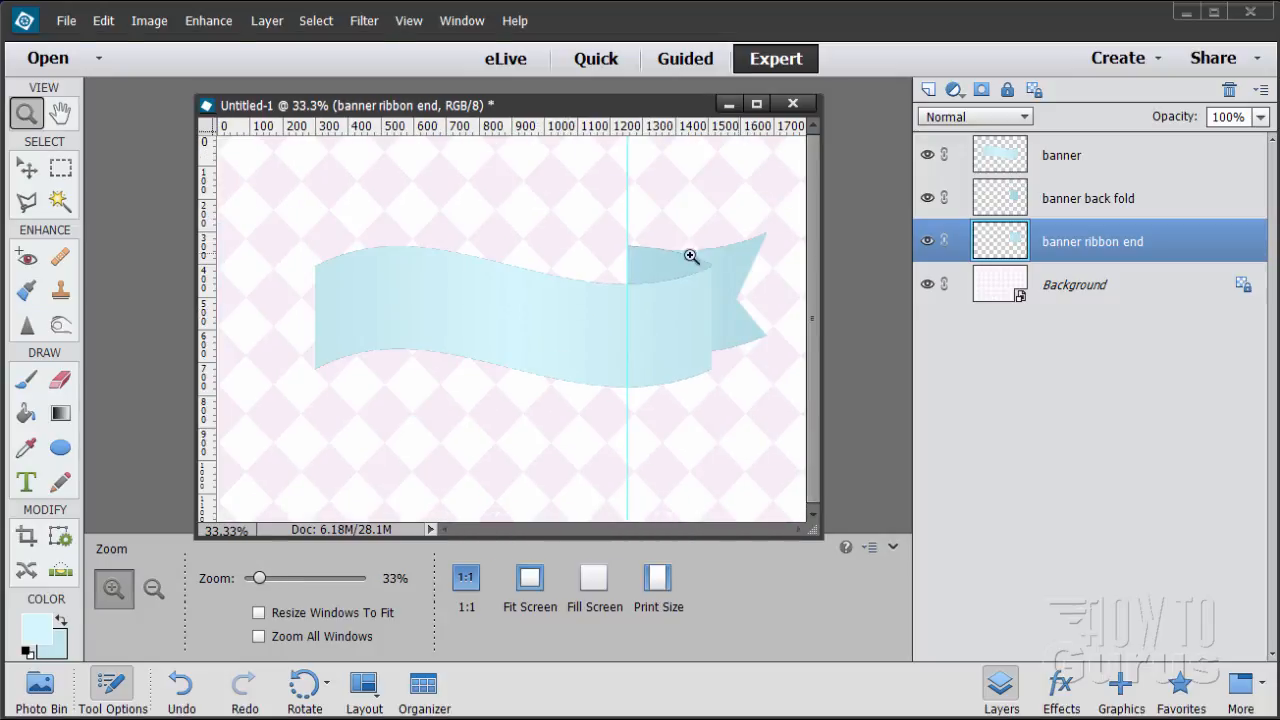
click(25, 172)
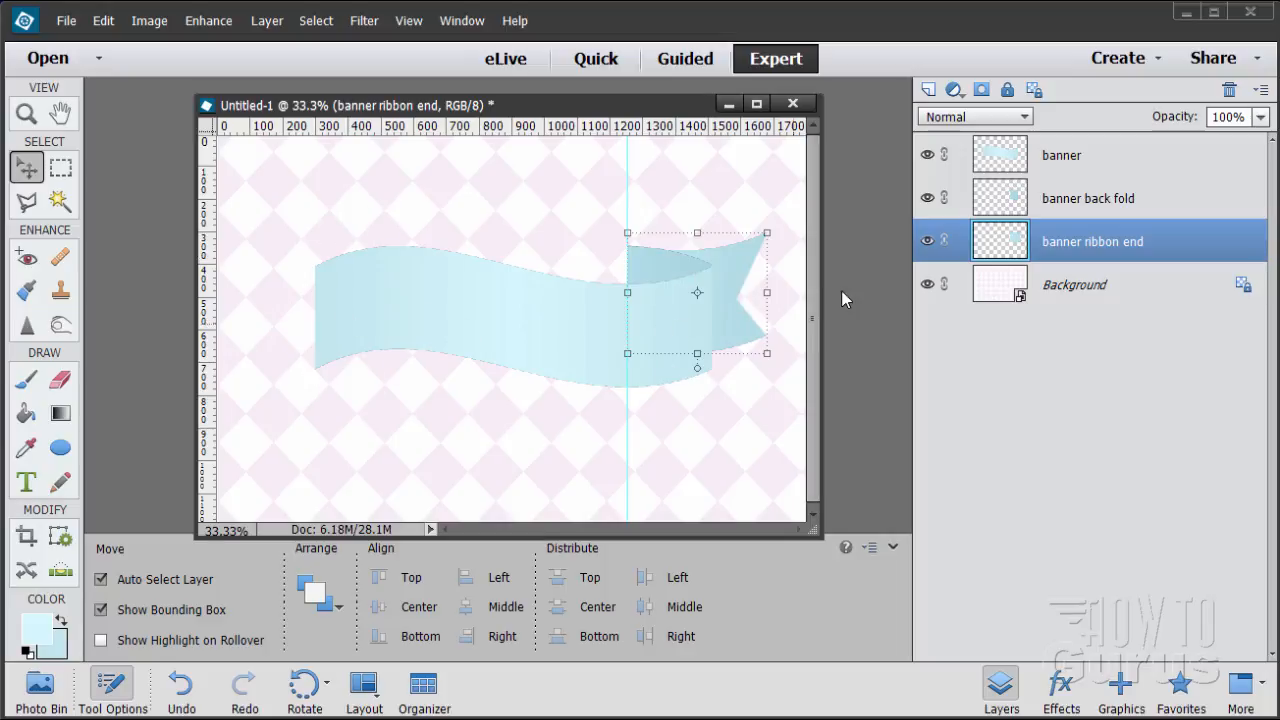
click(1073, 198)
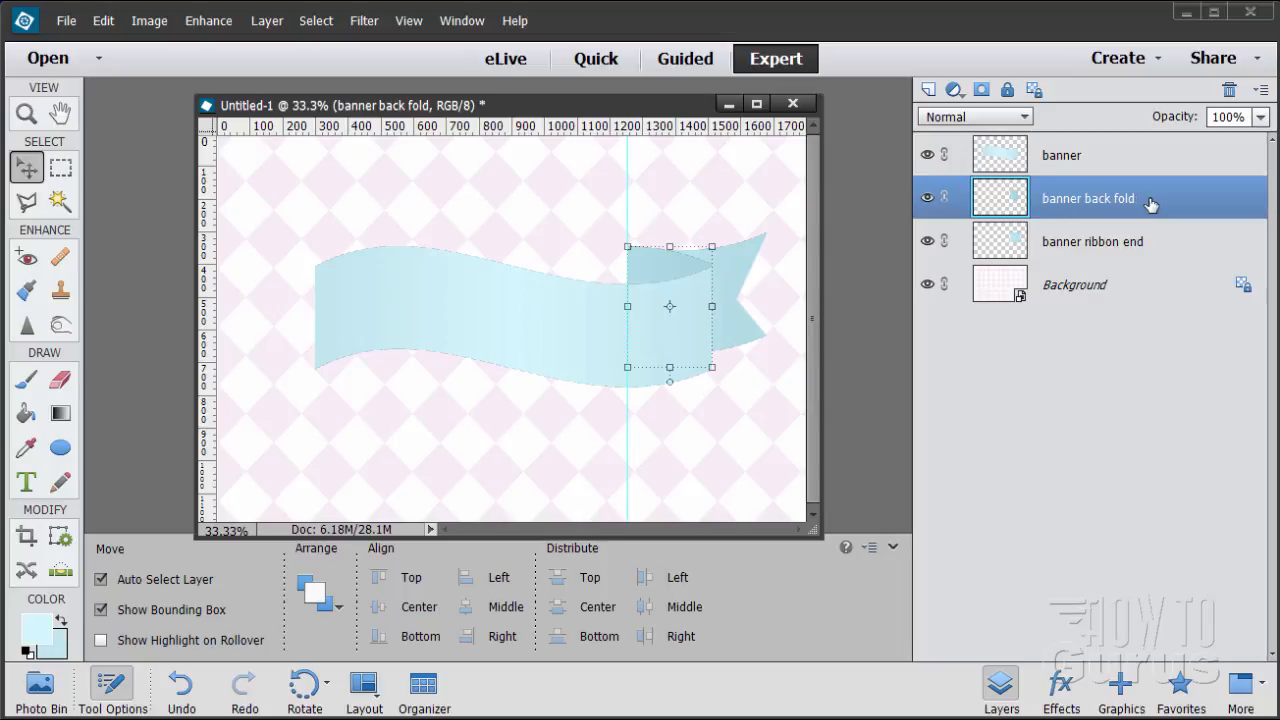
ctrl+click(1058, 250)
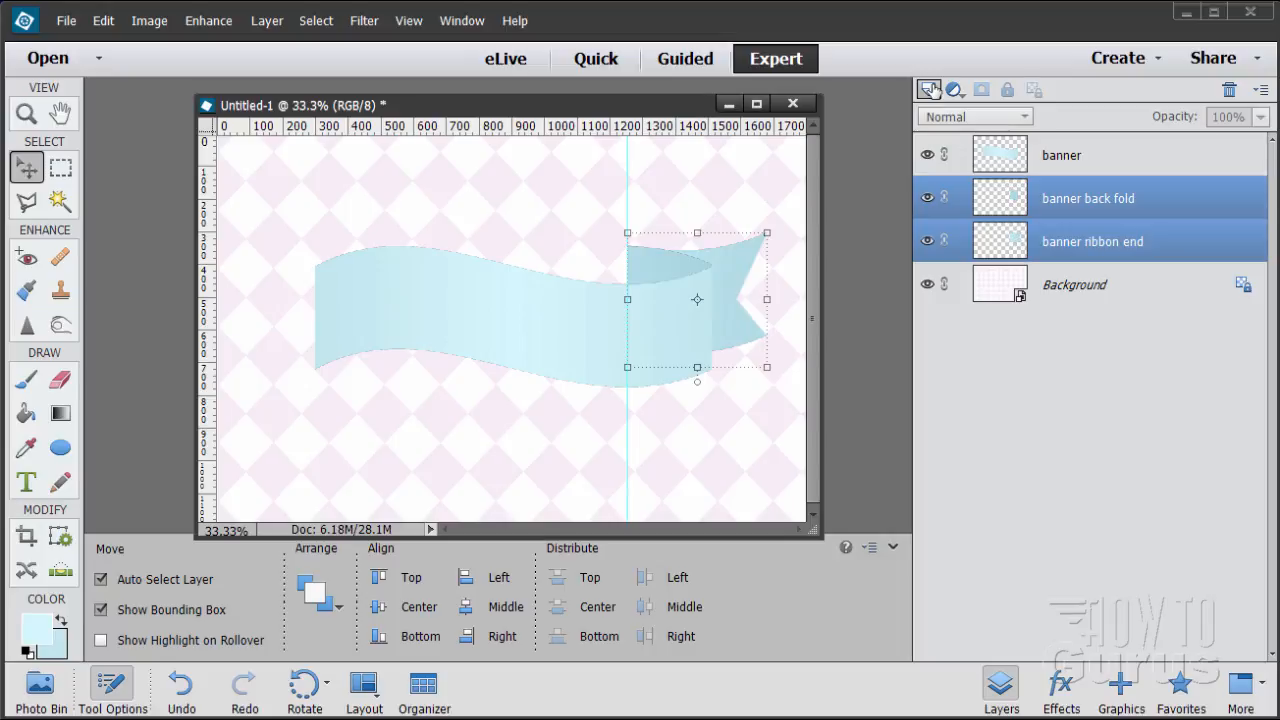
drag(1003, 188, 929, 89)
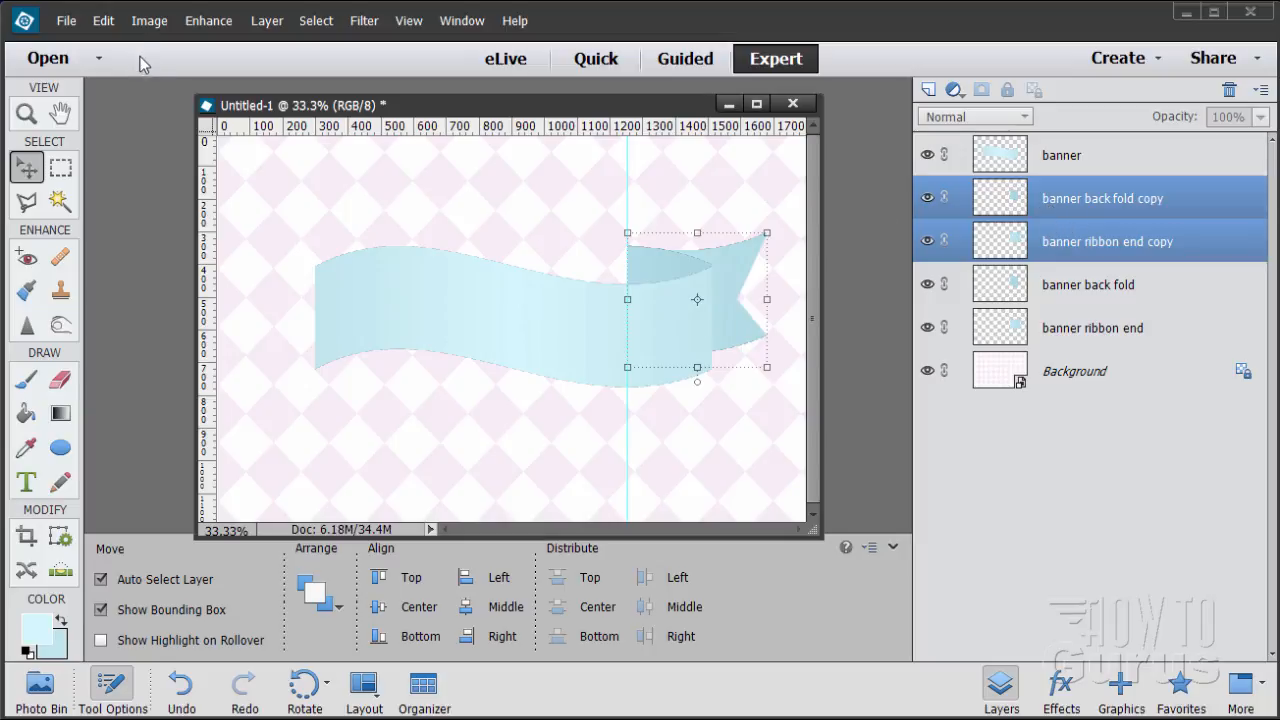
Rotate the two duplicated layers 180° and move them about 1140 px left and 100 px down to the banner's left end.
click(145, 22)
mouse_move(160, 46)
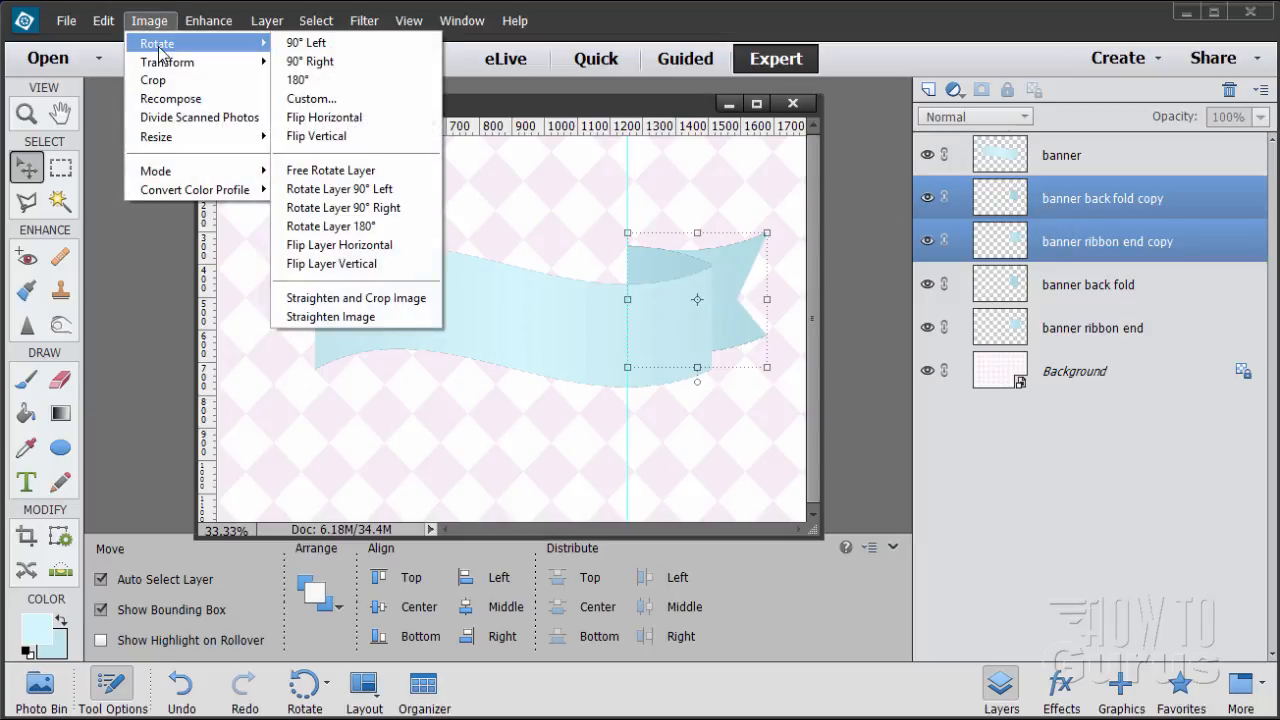
click(340, 228)
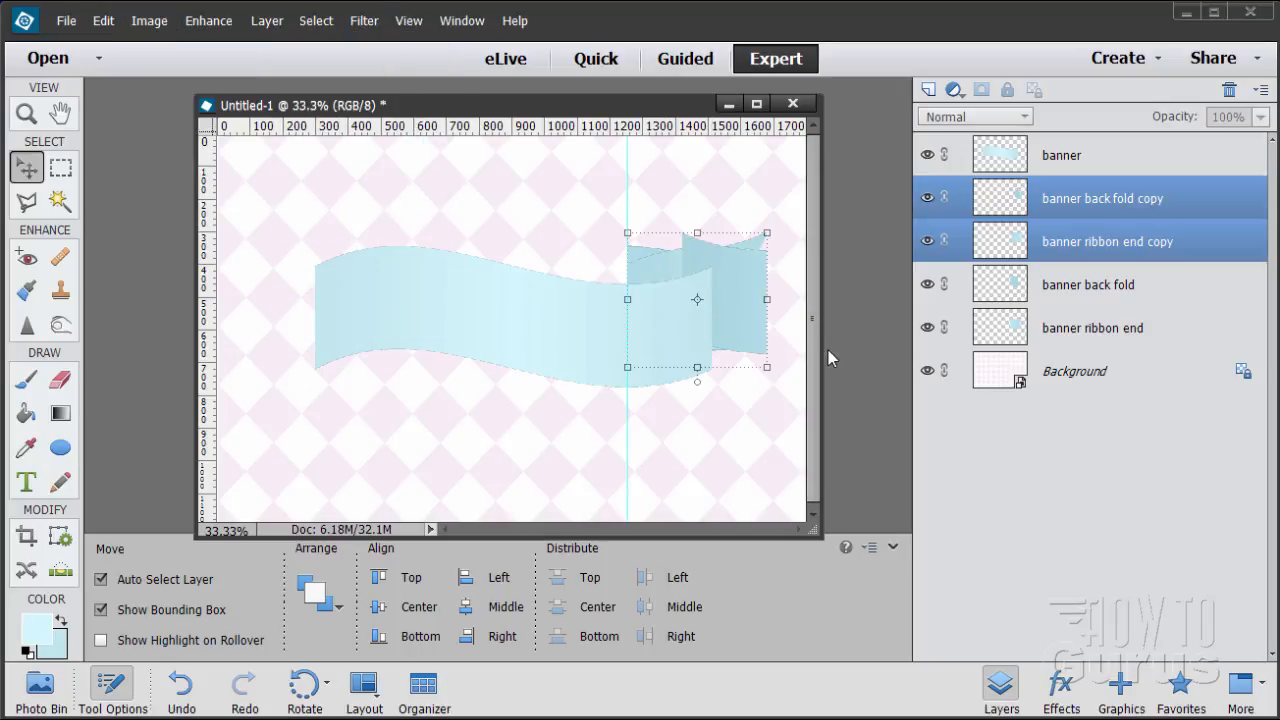
drag(693, 276, 365, 322)
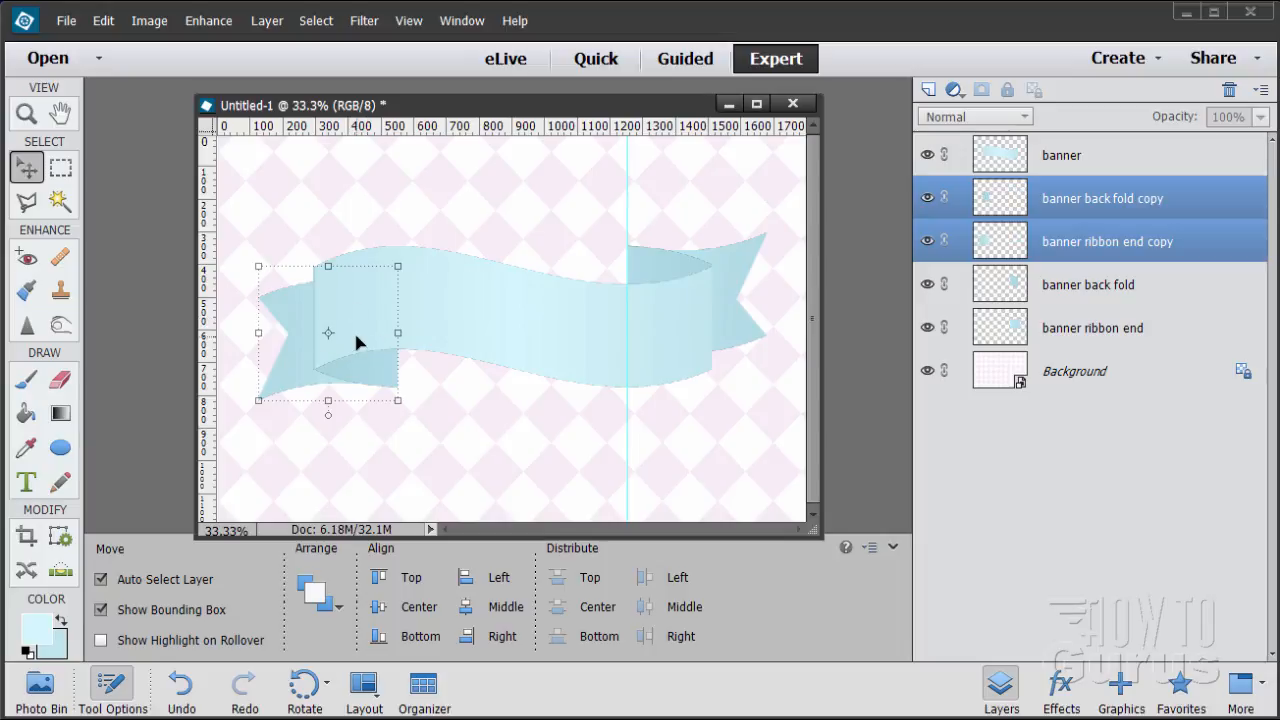
Nudge the duplicated fold and ribbon end 3 px down and 6 px right to align with the banner's left edge, and deselect them.
click(26, 115)
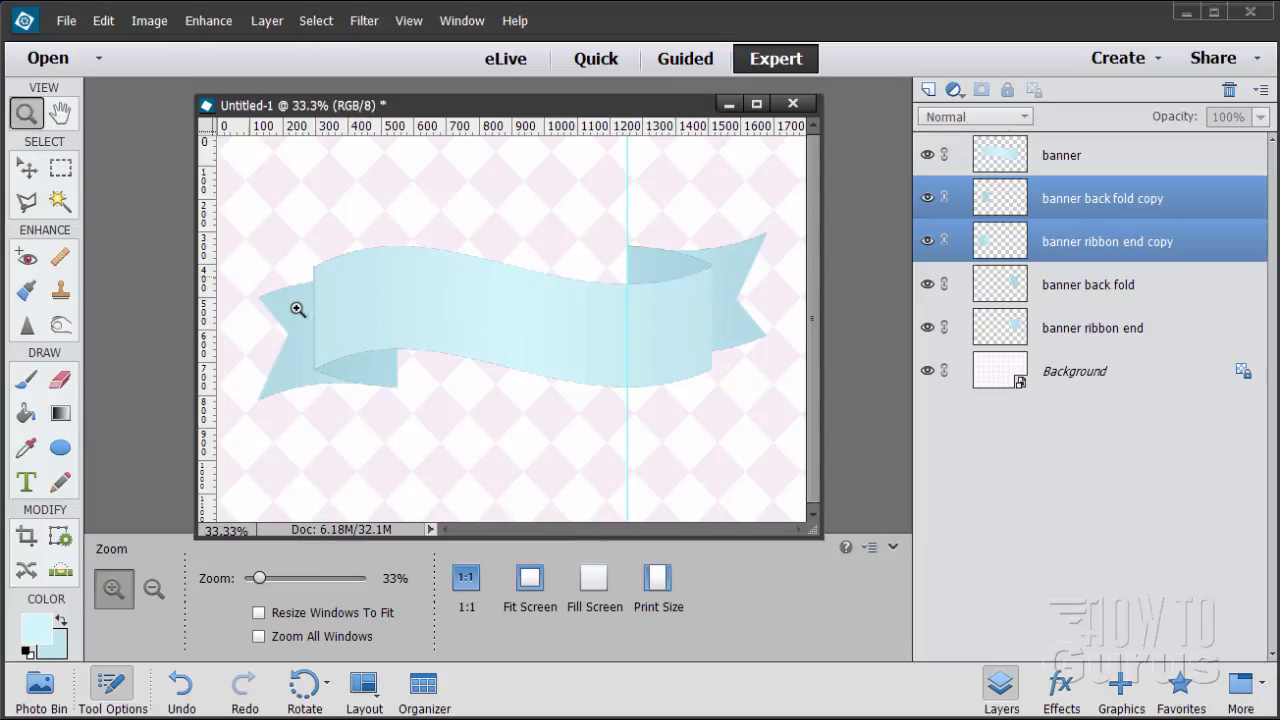
click(294, 306)
click(277, 300)
click(271, 309)
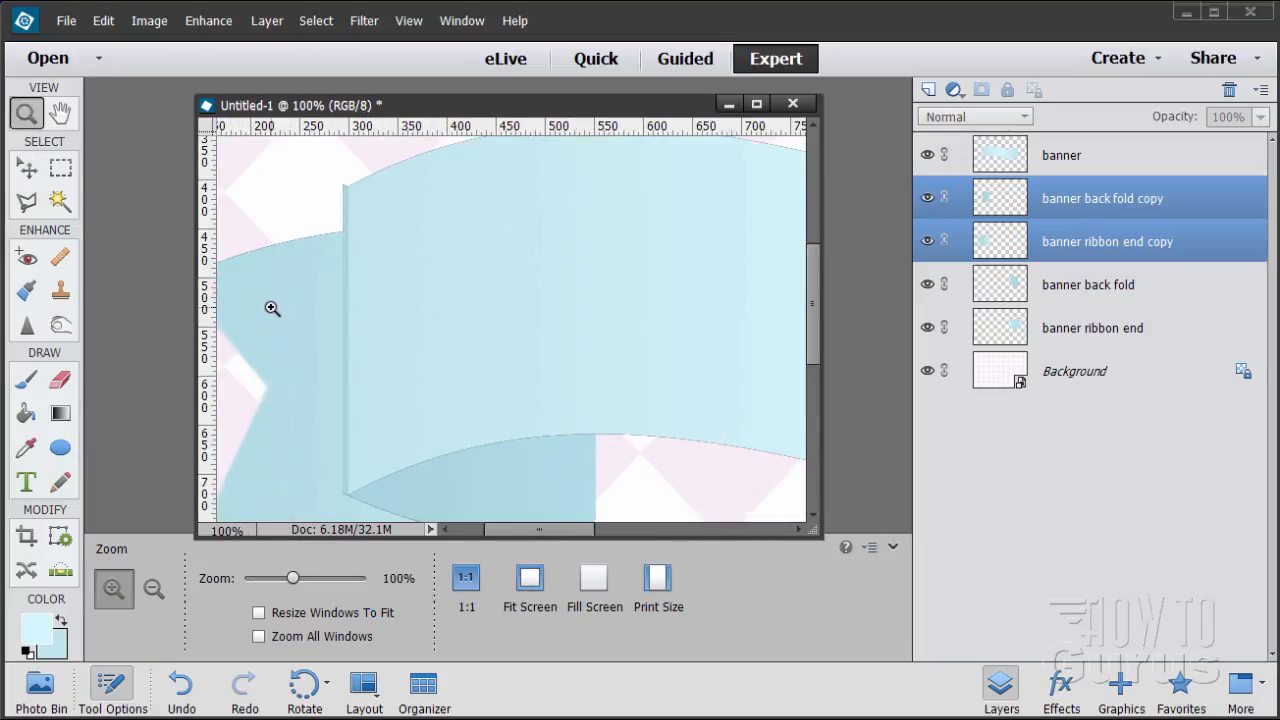
click(26, 167)
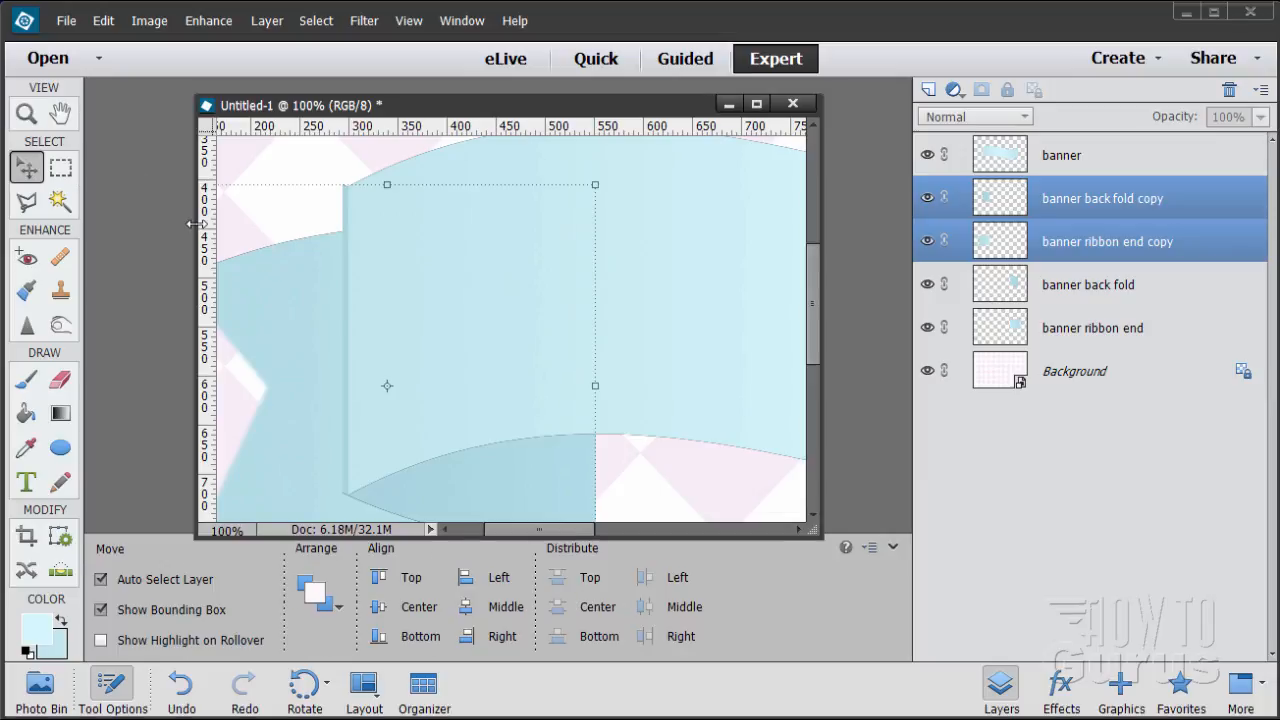
key(Down)
key(Down)
key(Down)
key(Right)
key(Right)
key(Right)
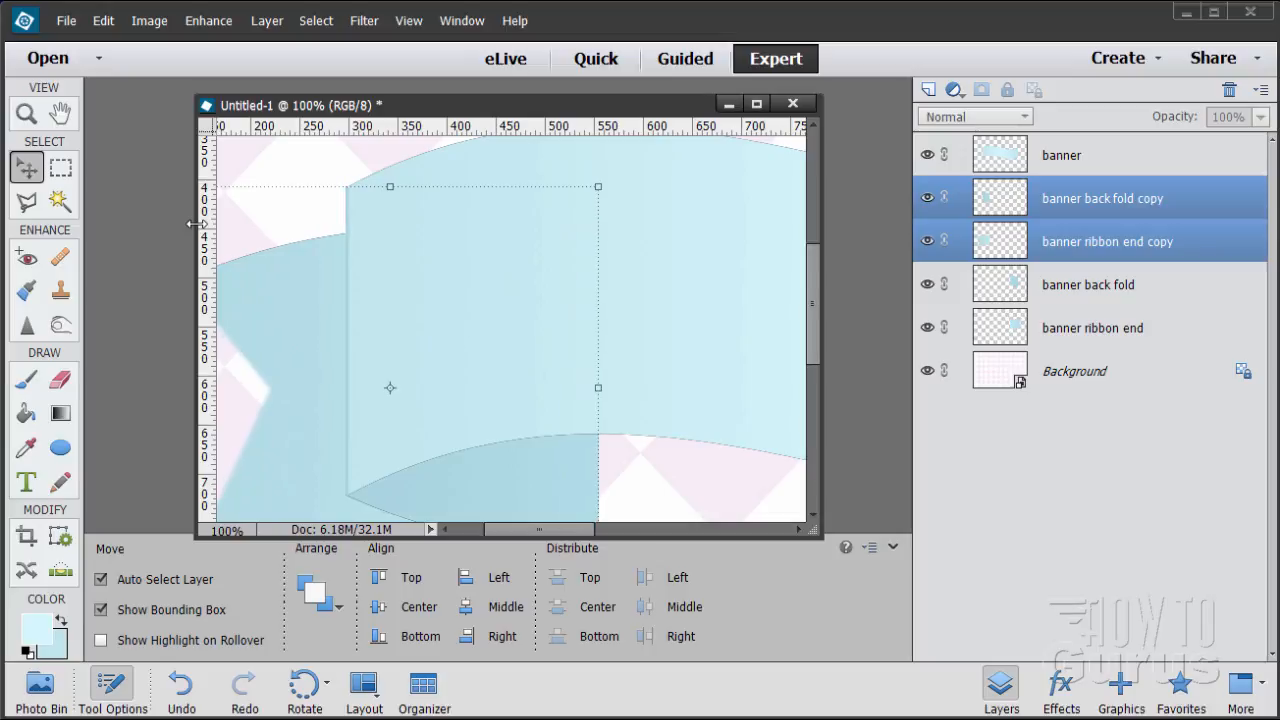
key(Right)
key(Right)
key(Right)
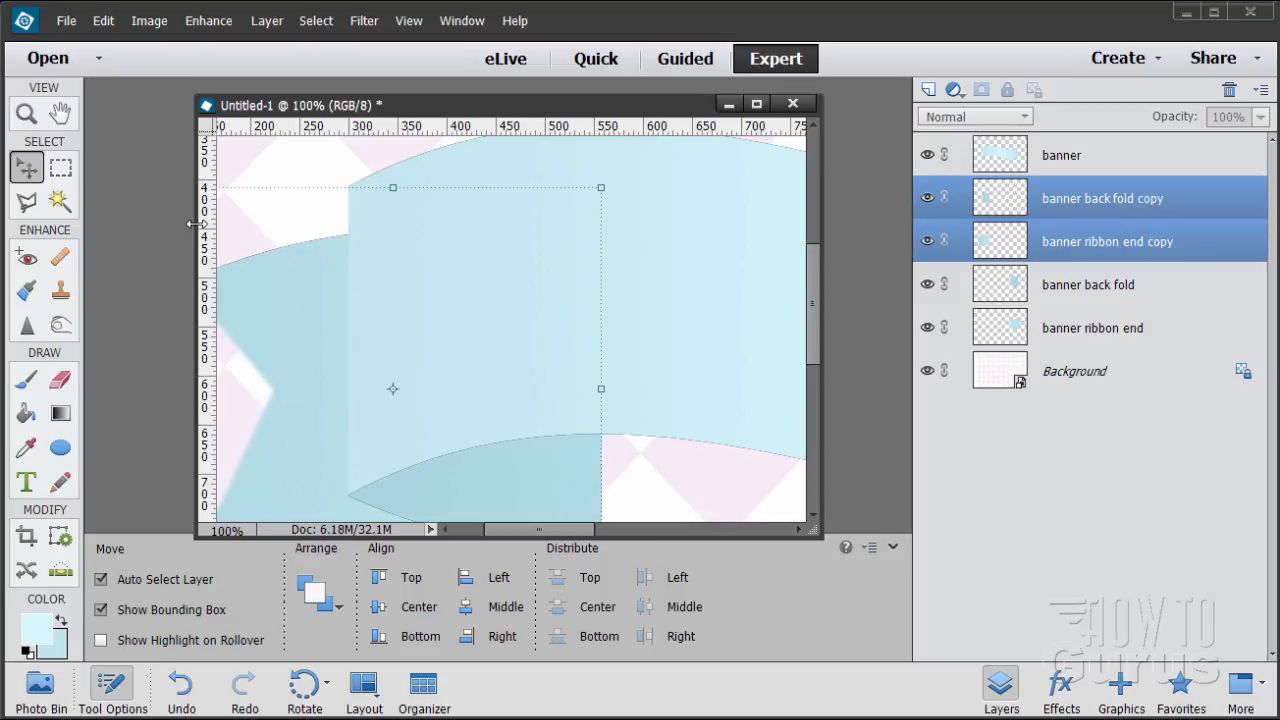
click(298, 172)
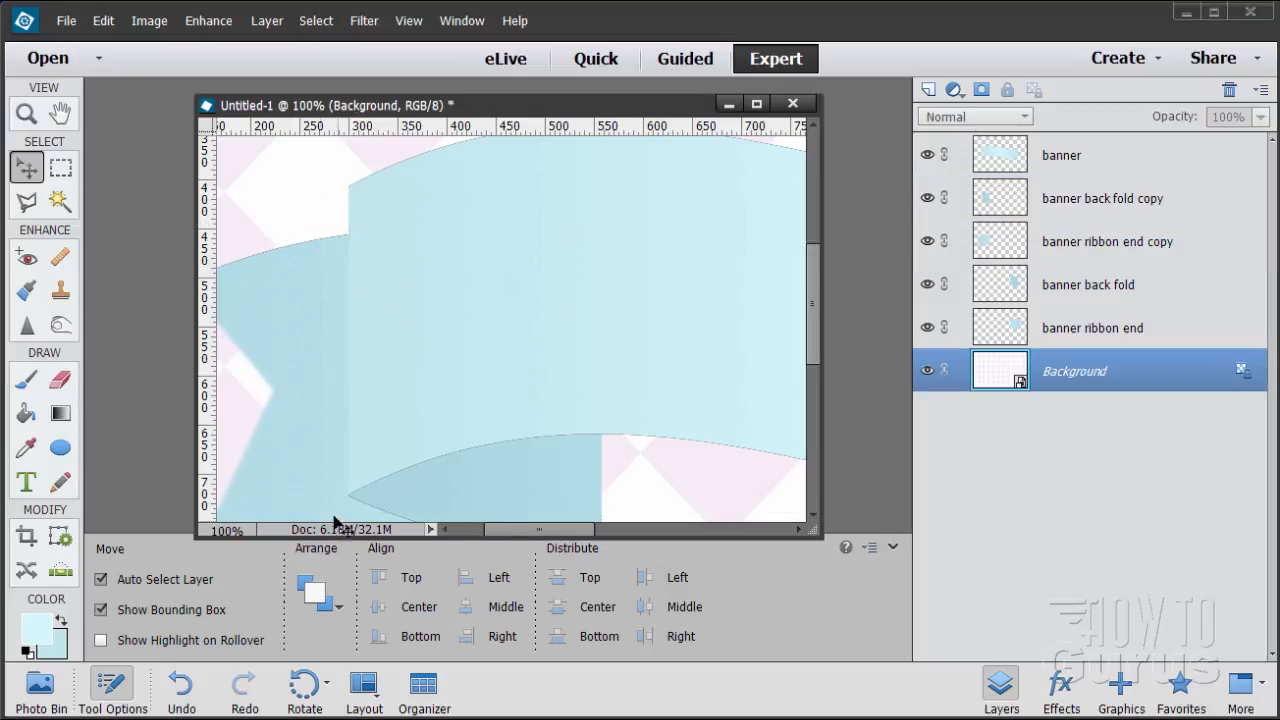
View the whole card at 33.3% in an enlarged document window to check both ribbon ends of the banner.
click(26, 113)
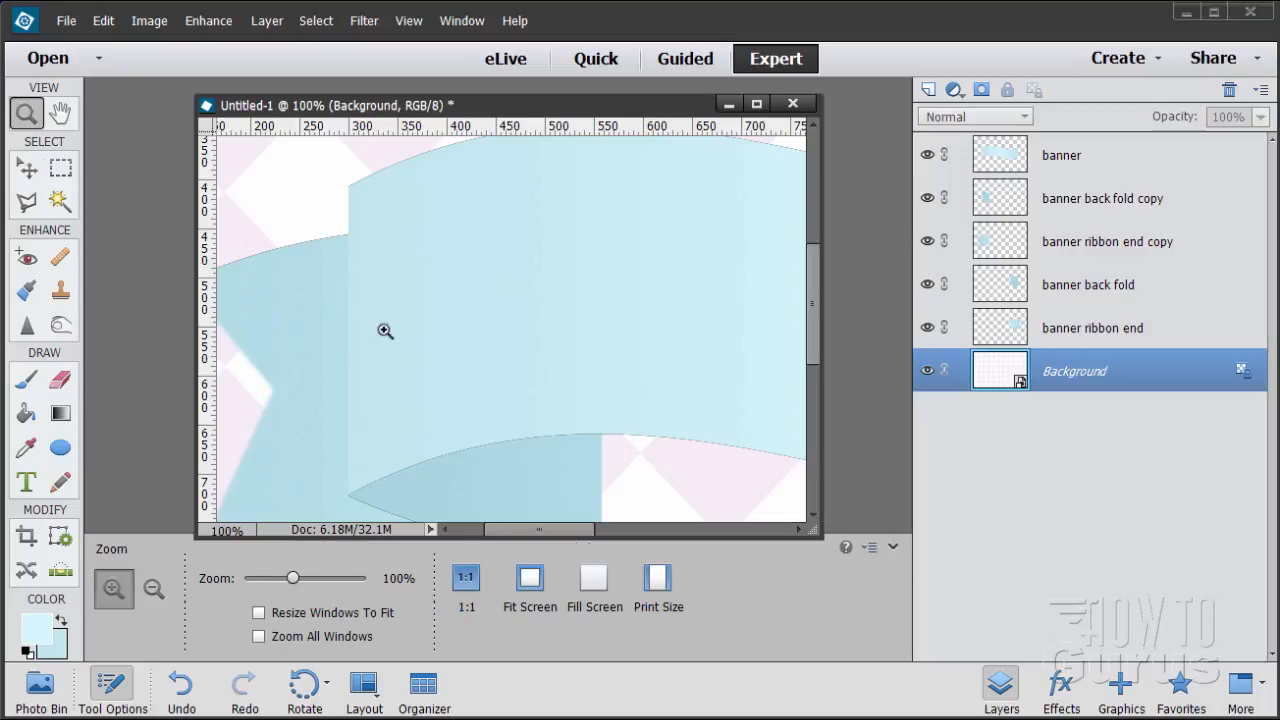
alt+click(577, 366)
alt+click(686, 366)
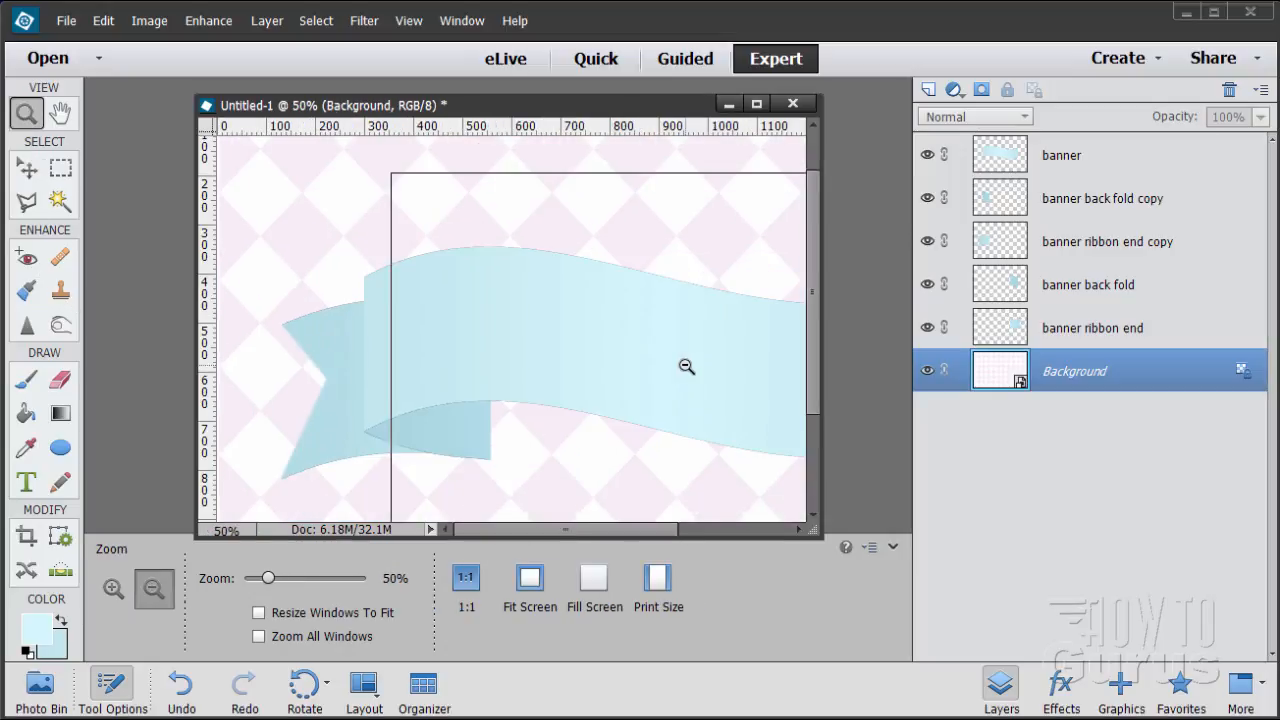
alt+click(686, 366)
alt+click(686, 366)
click(529, 357)
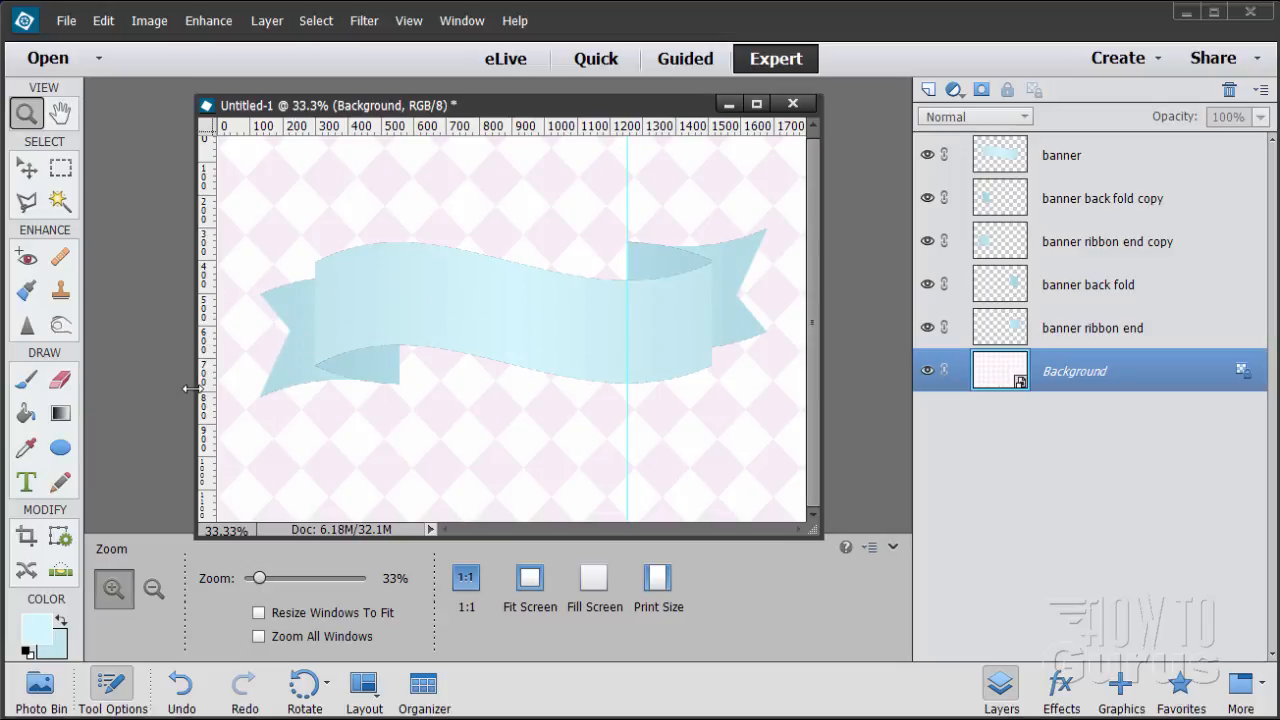
drag(190, 387, 124, 387)
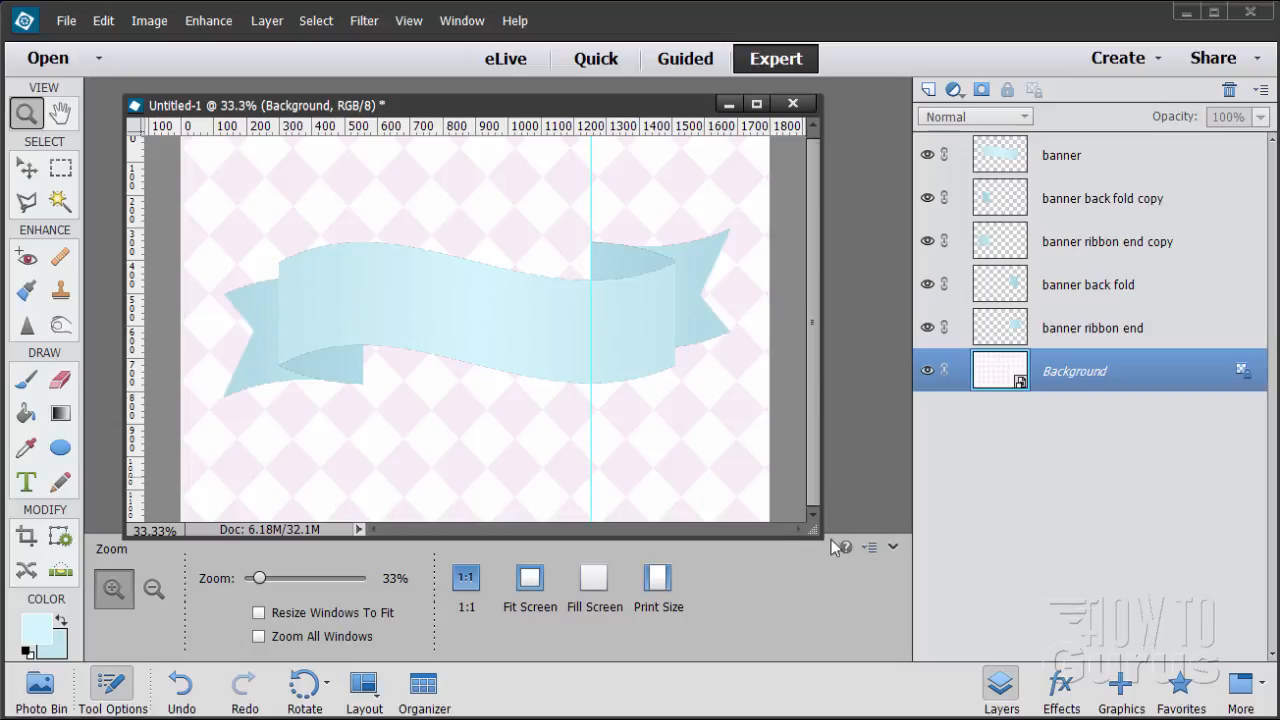
drag(816, 527, 851, 563)
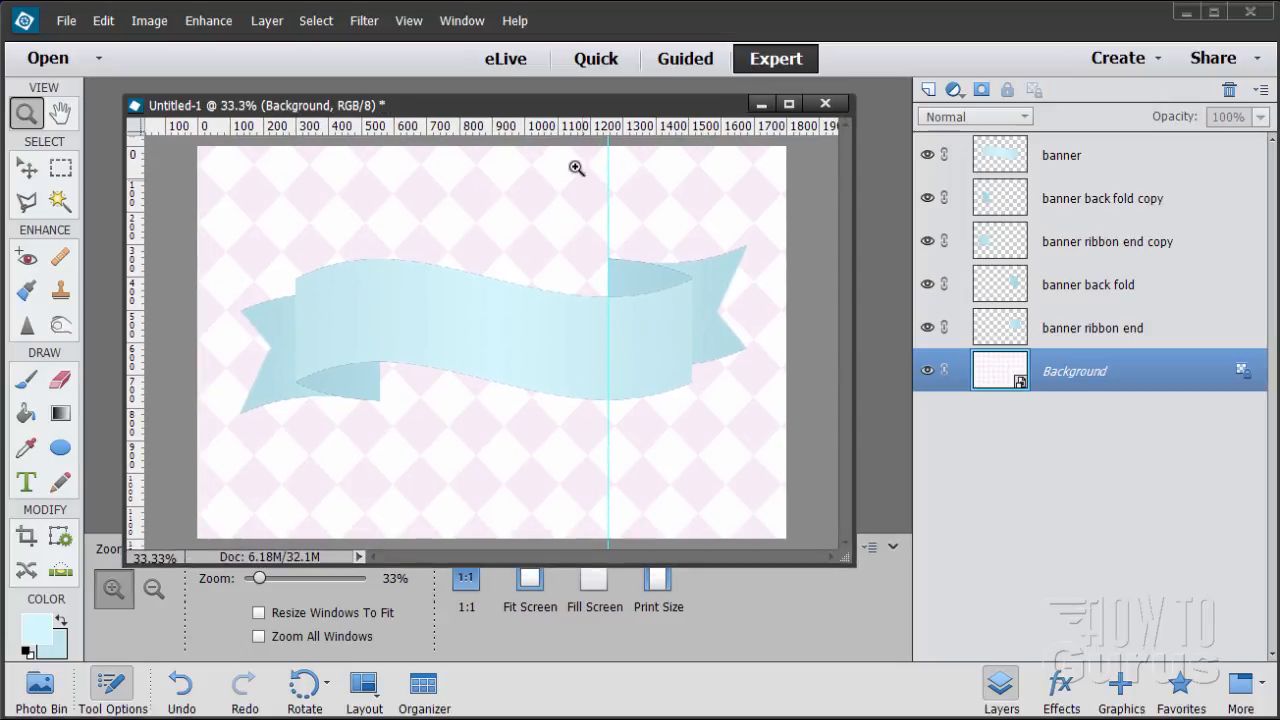
drag(557, 113, 566, 104)
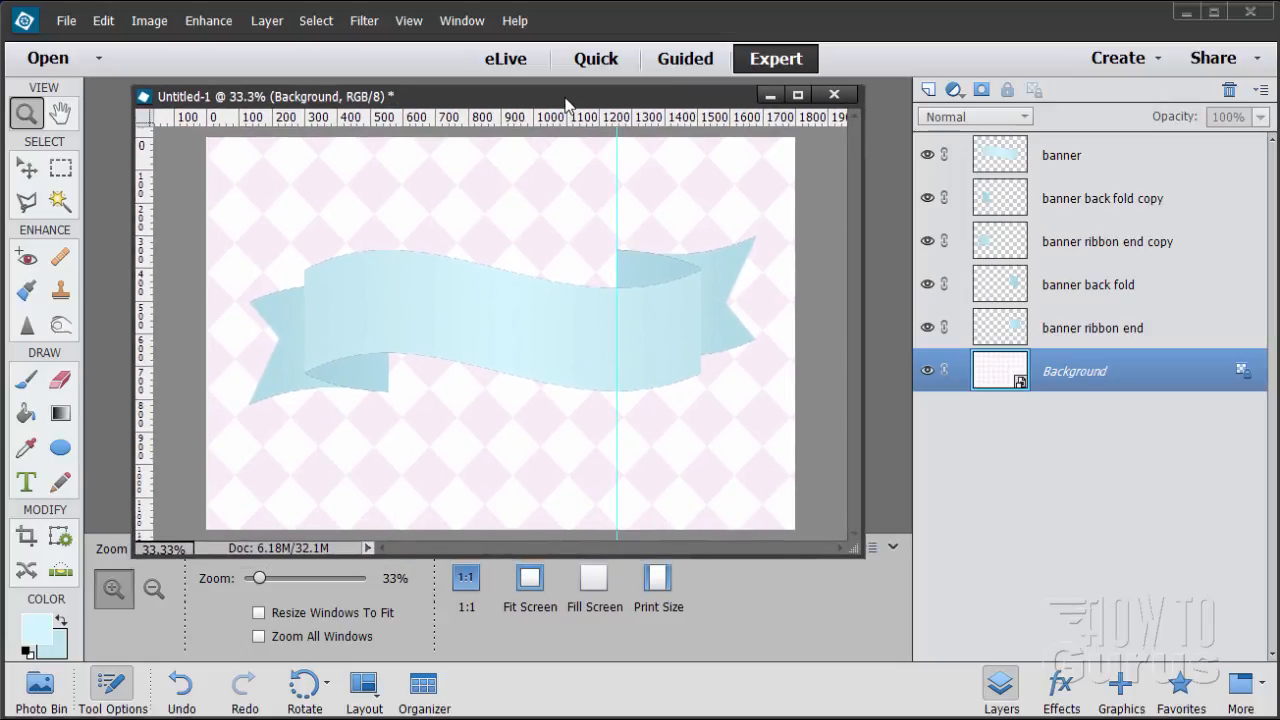
click(30, 172)
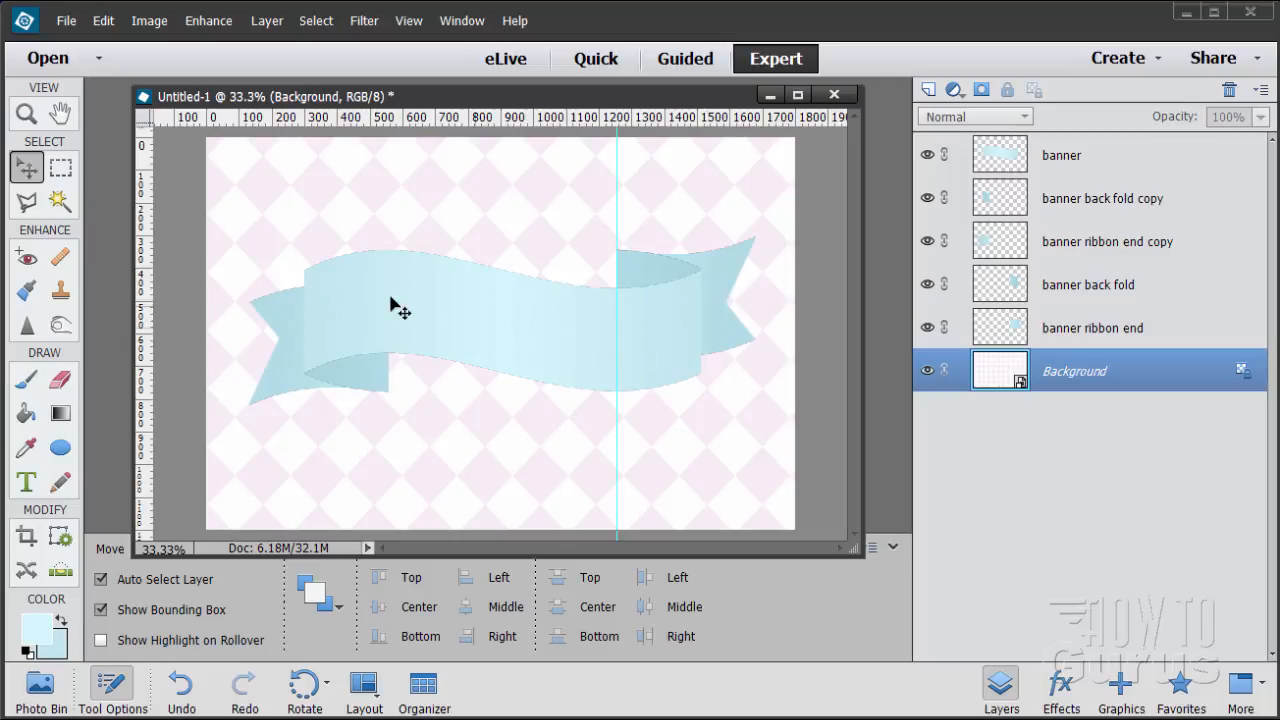
Set the Type tool's text color to Pure Cyan and choose the Bold Italic font style.
click(26, 483)
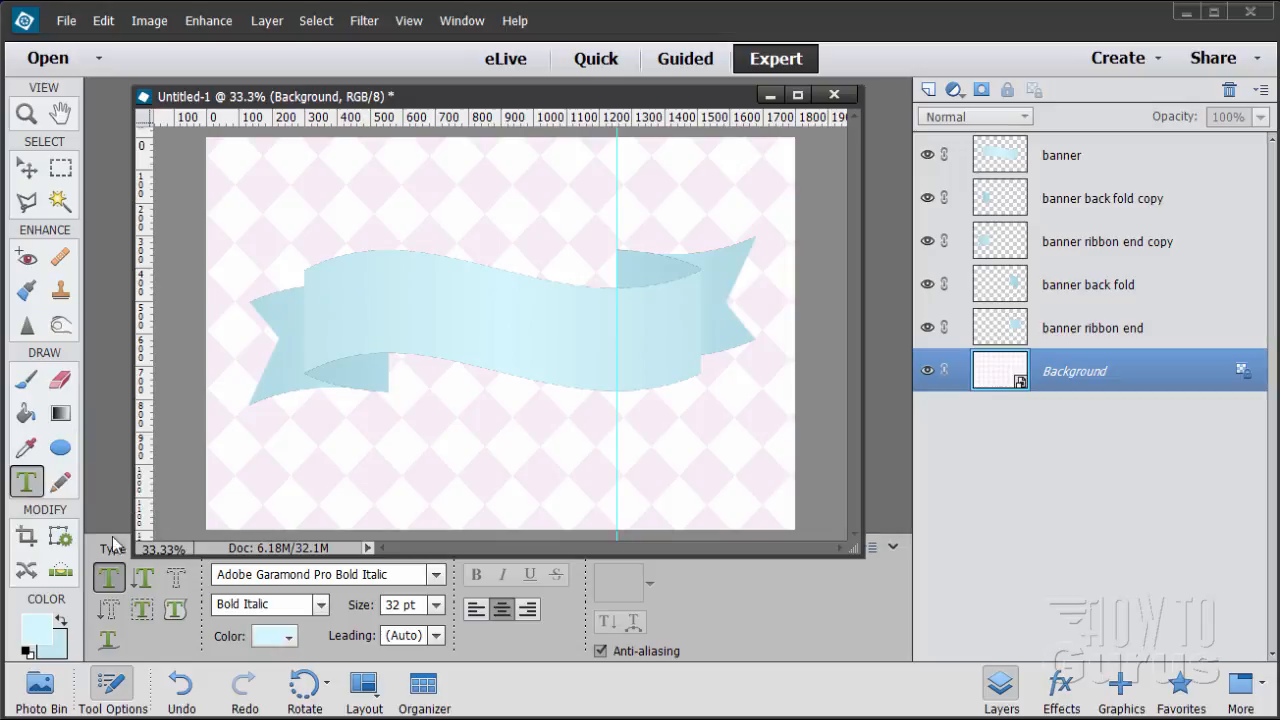
click(263, 642)
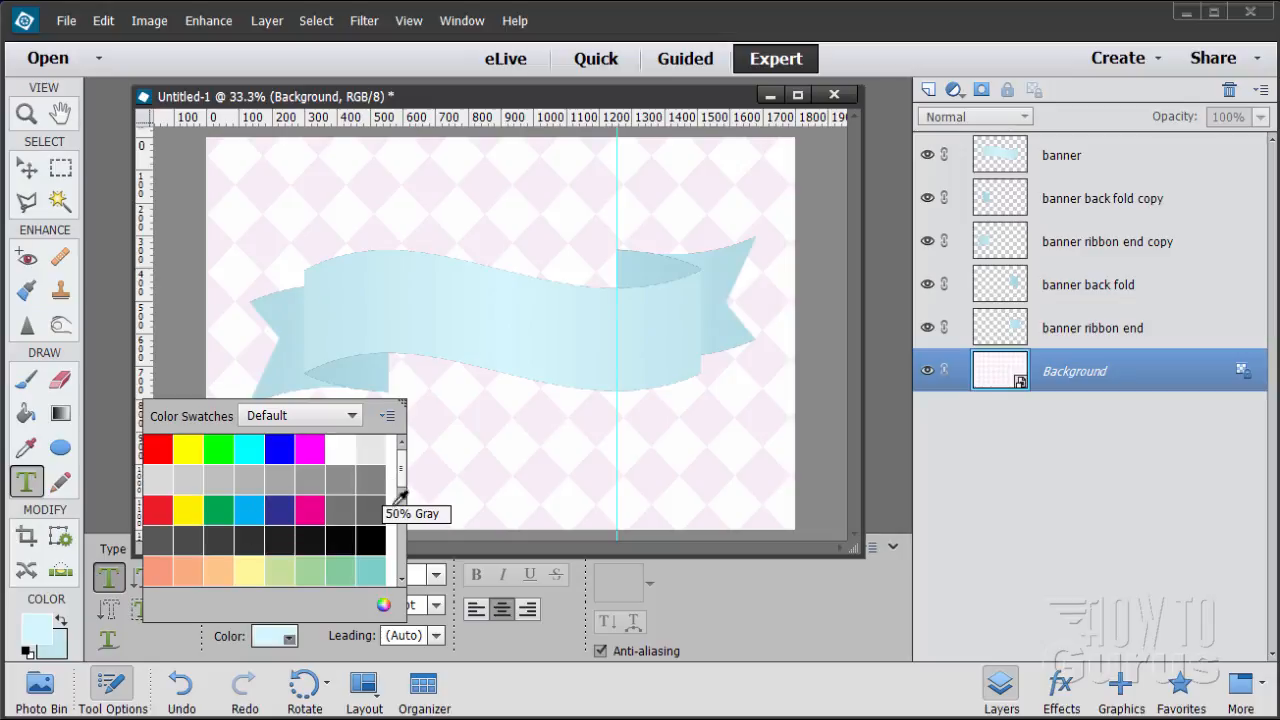
click(403, 581)
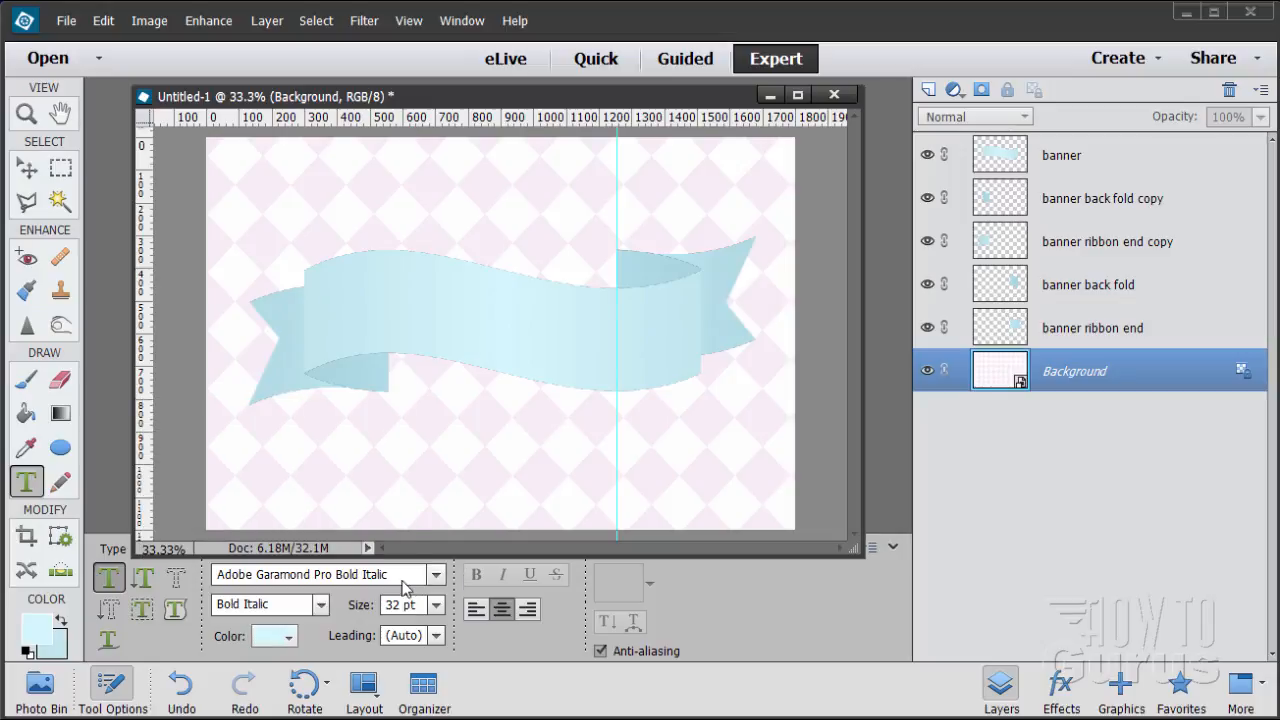
click(278, 638)
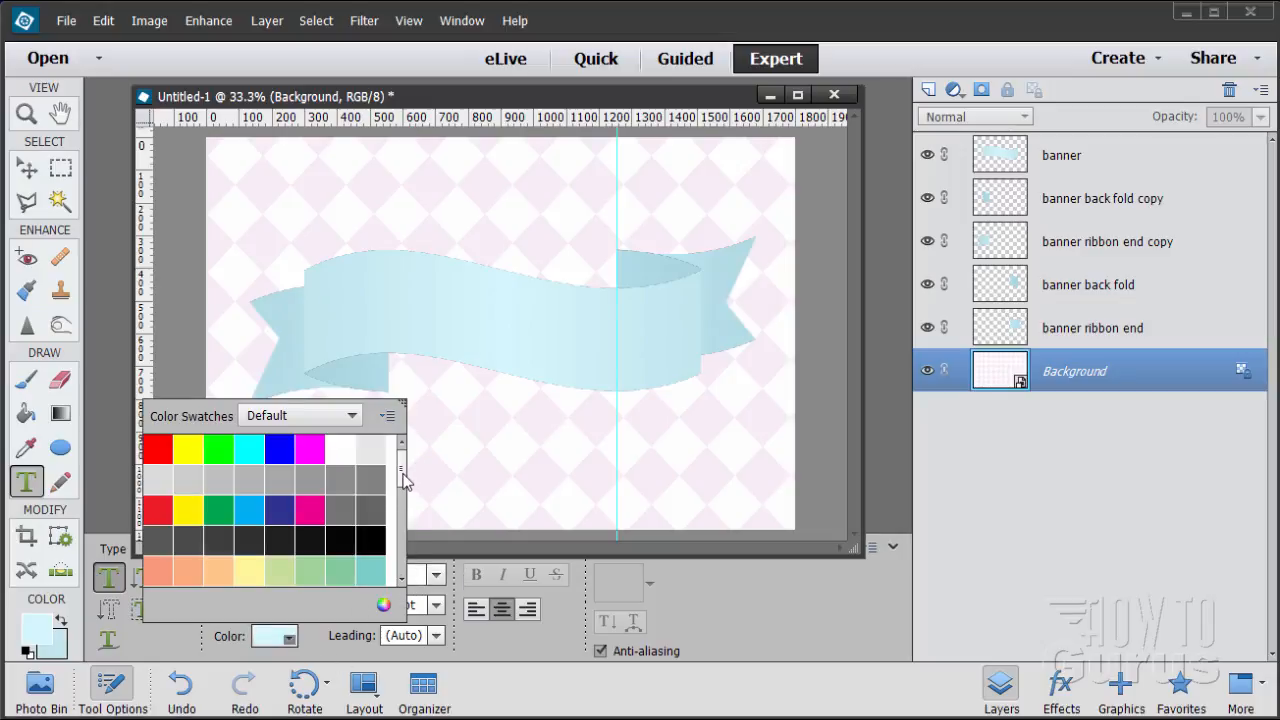
drag(403, 481, 403, 522)
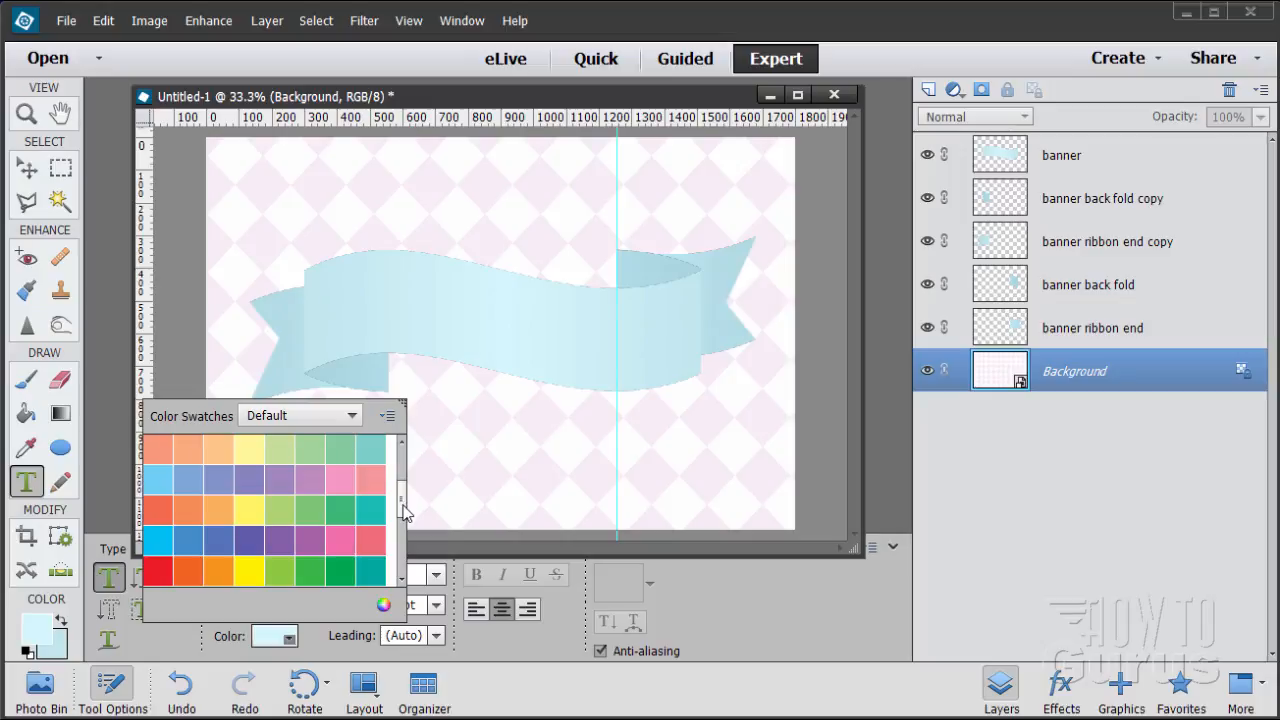
drag(403, 512, 403, 522)
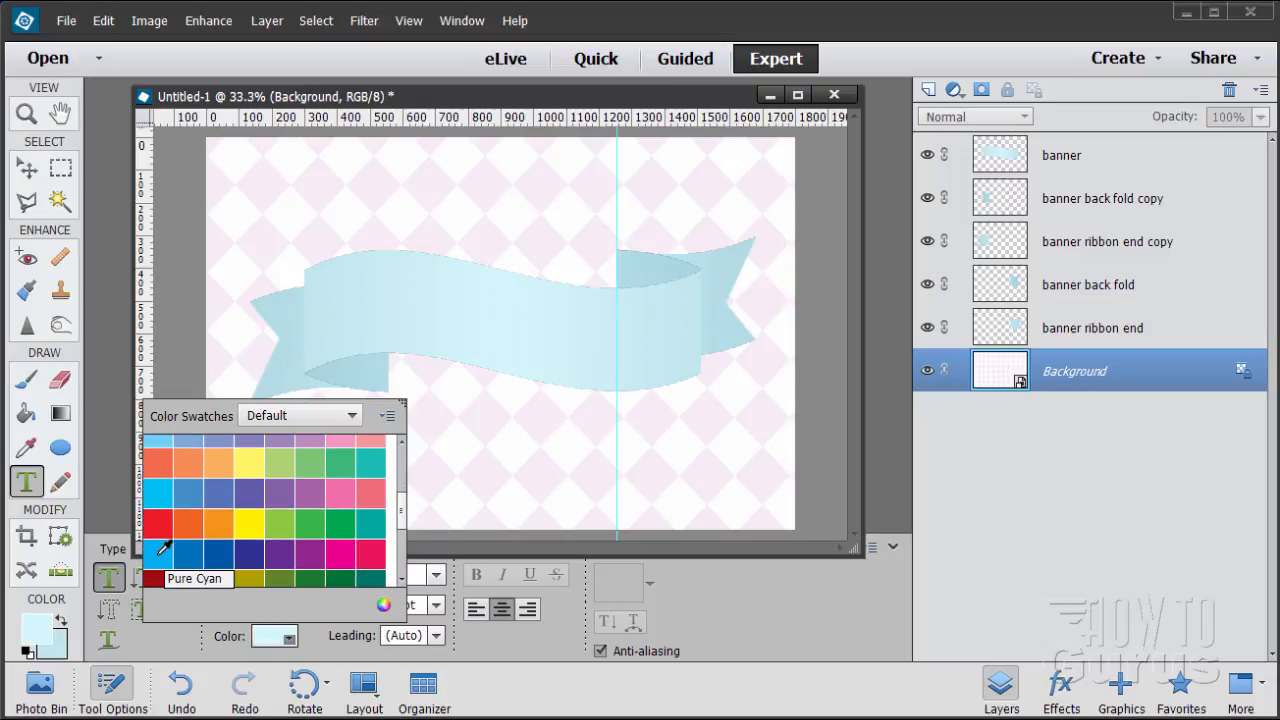
click(160, 548)
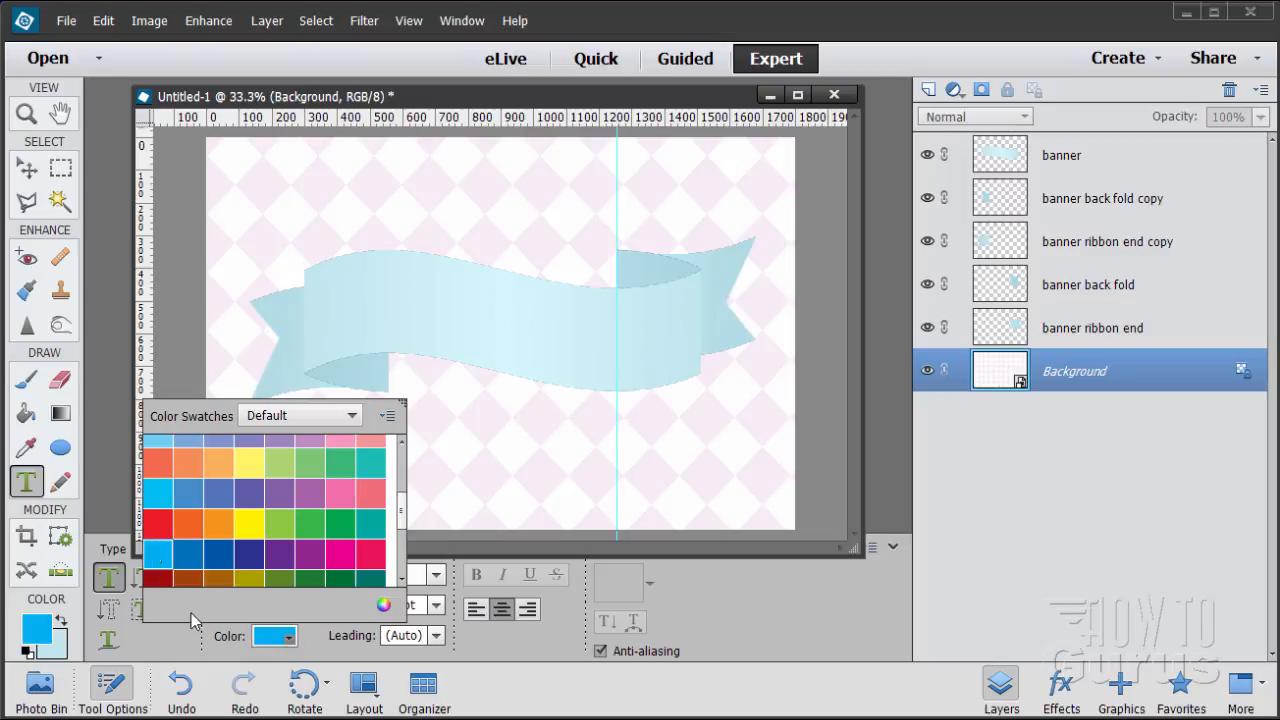
click(279, 638)
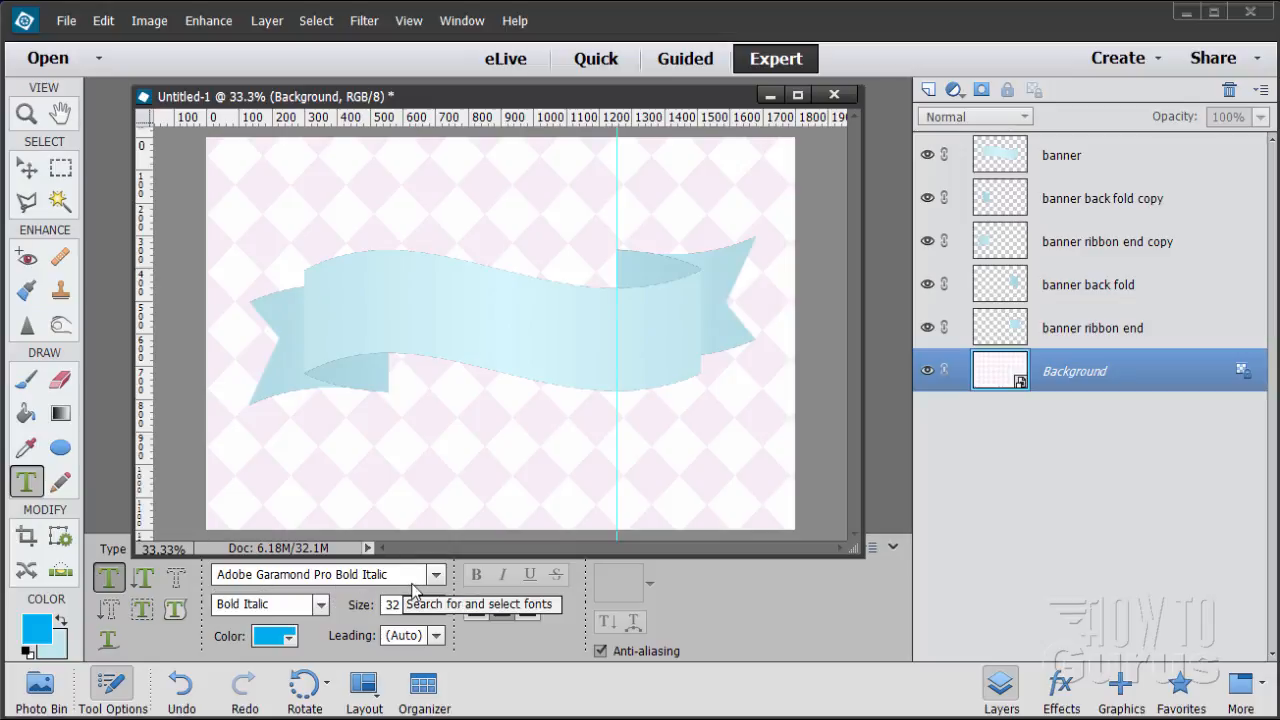
click(320, 606)
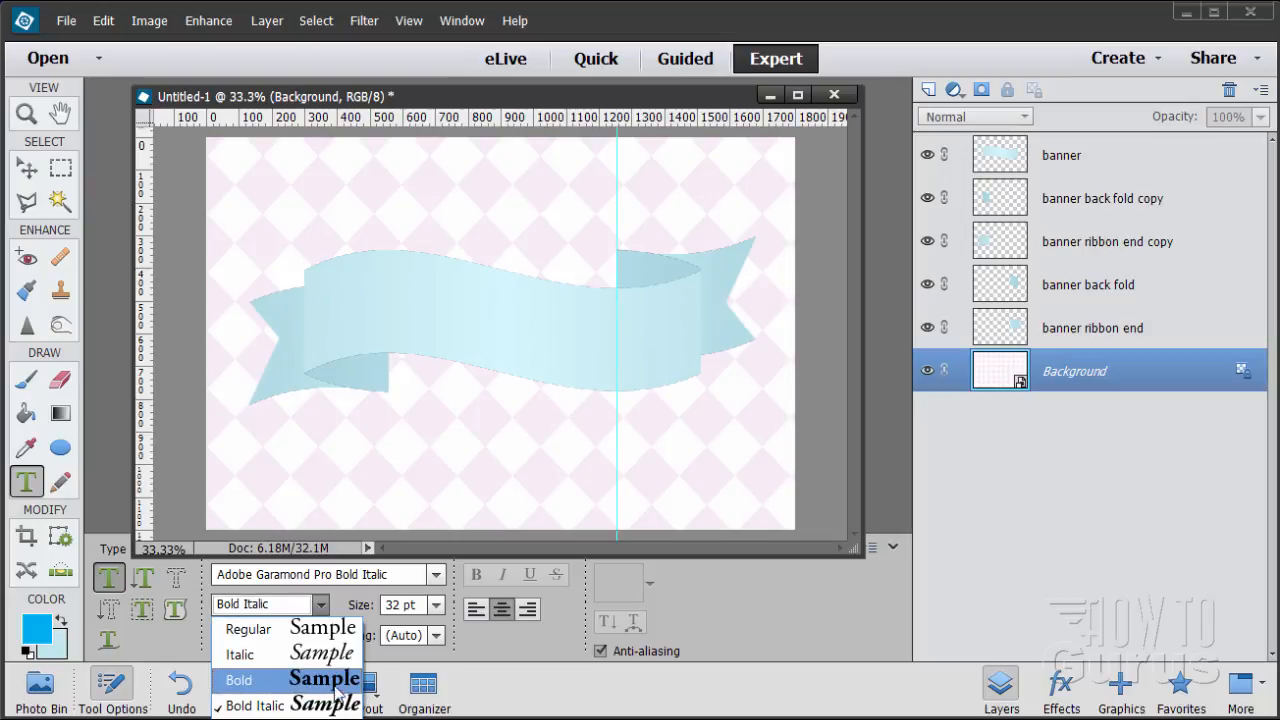
click(255, 705)
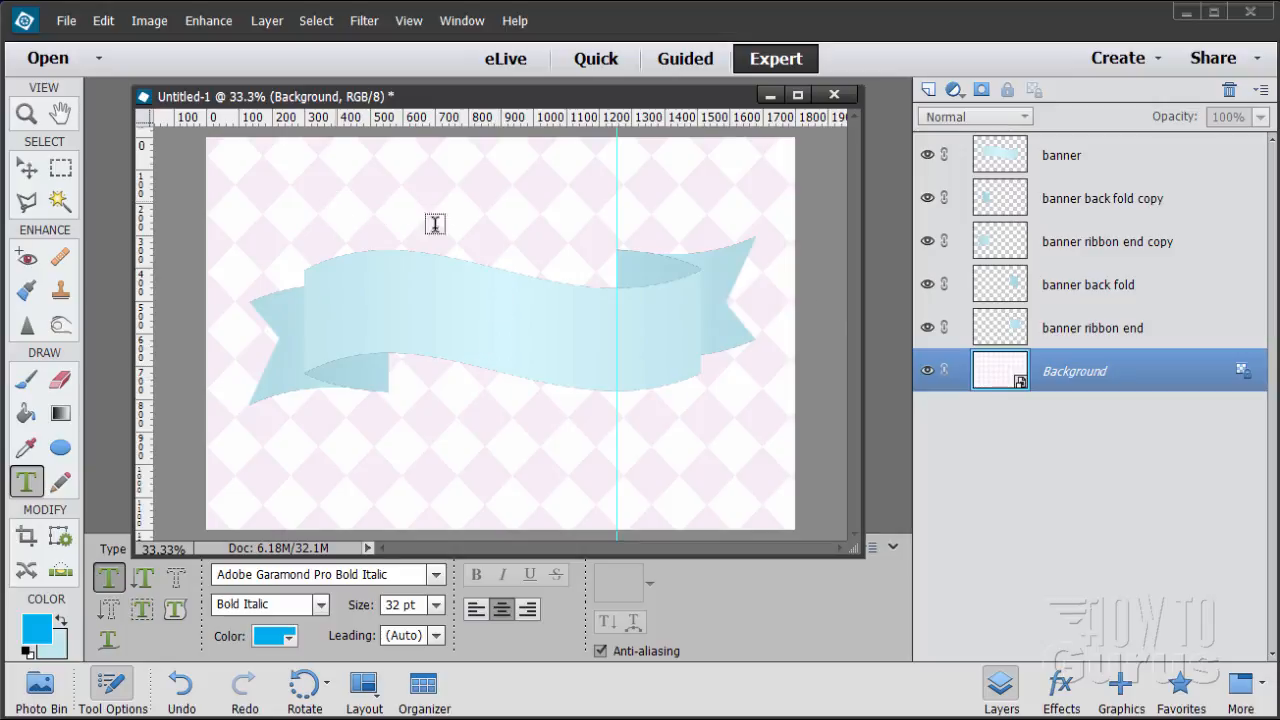
Add a text layer reading "Happy Mo" above the banner layer, over the left part of the banner.
click(1095, 163)
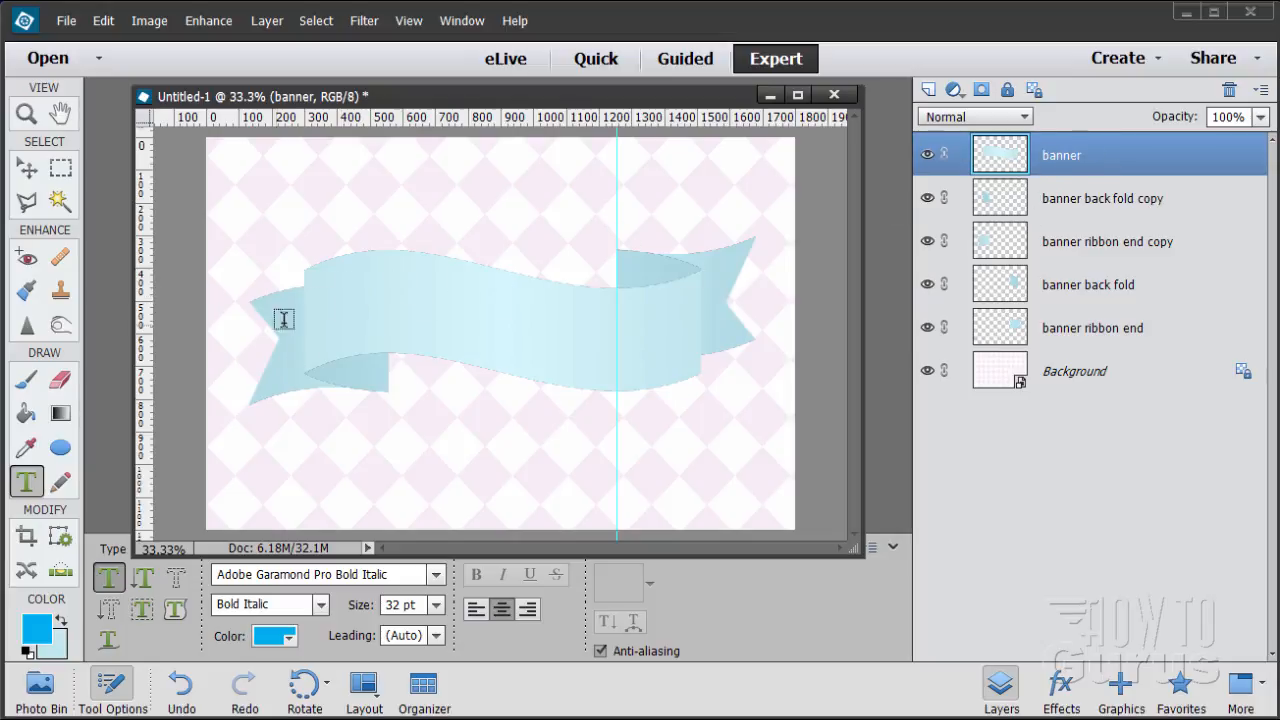
click(331, 298)
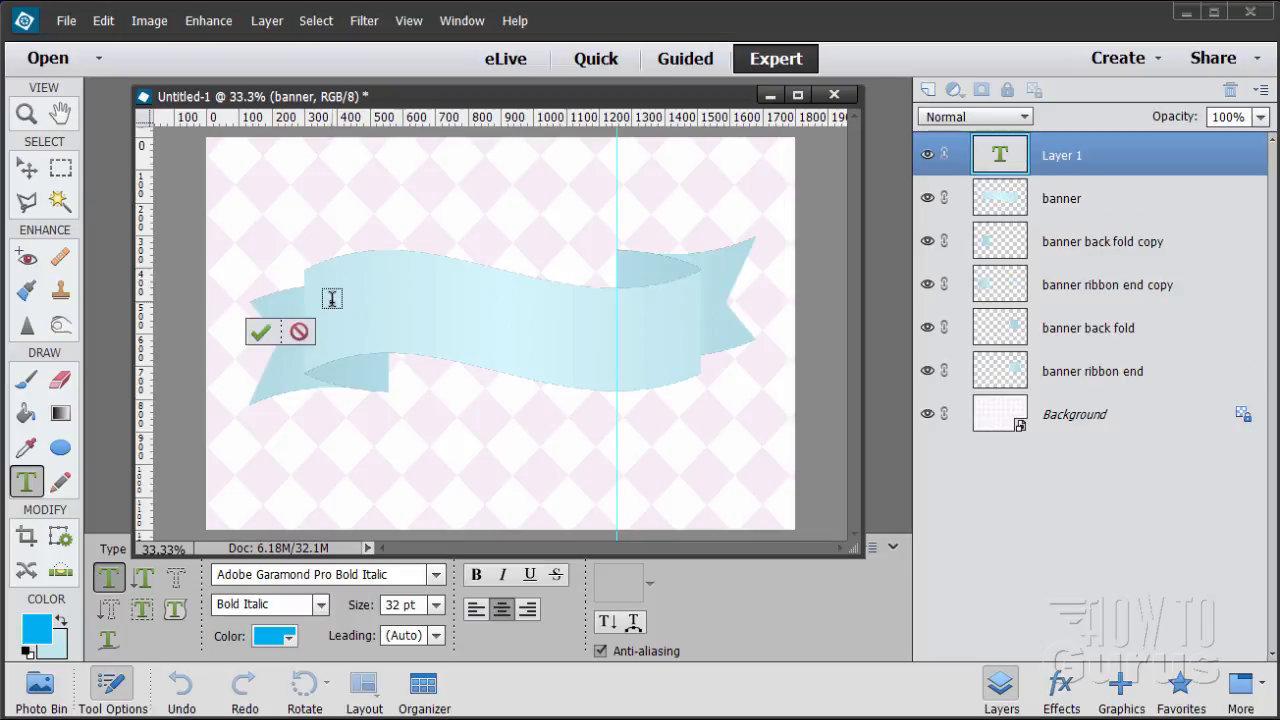
text(Happuy)
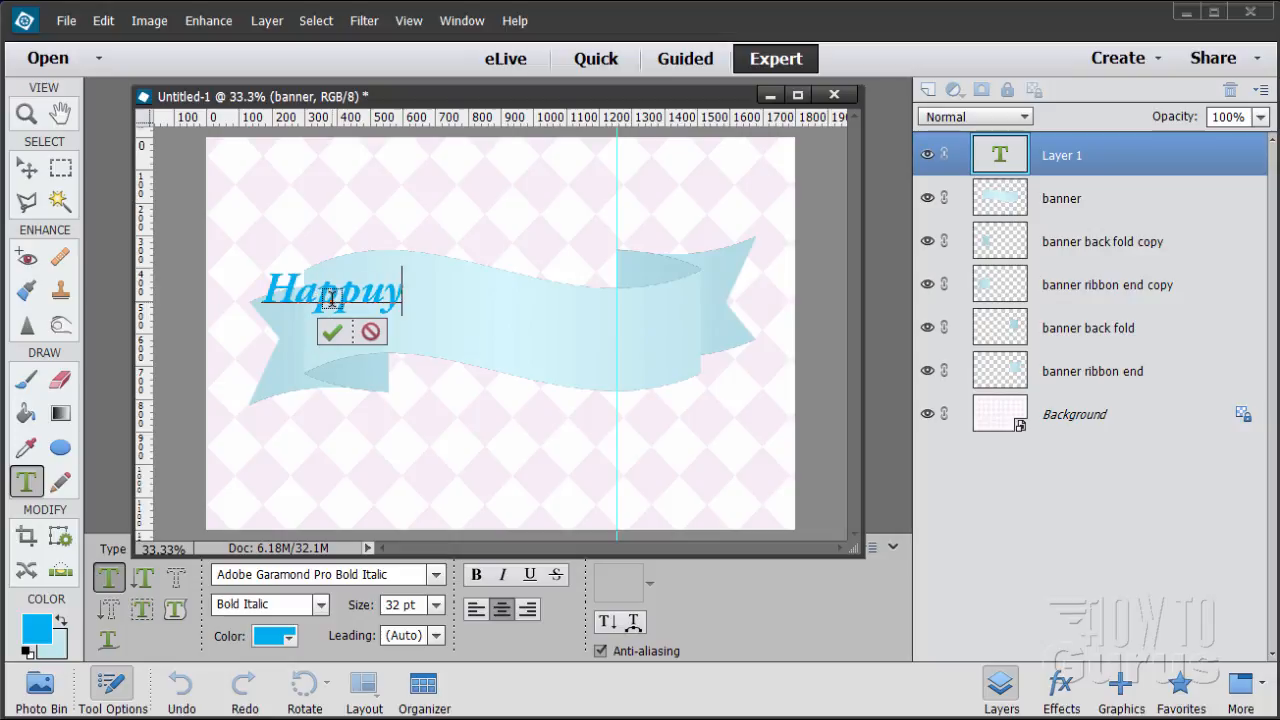
key(BackSpace)
key(BackSpace)
text(y M)
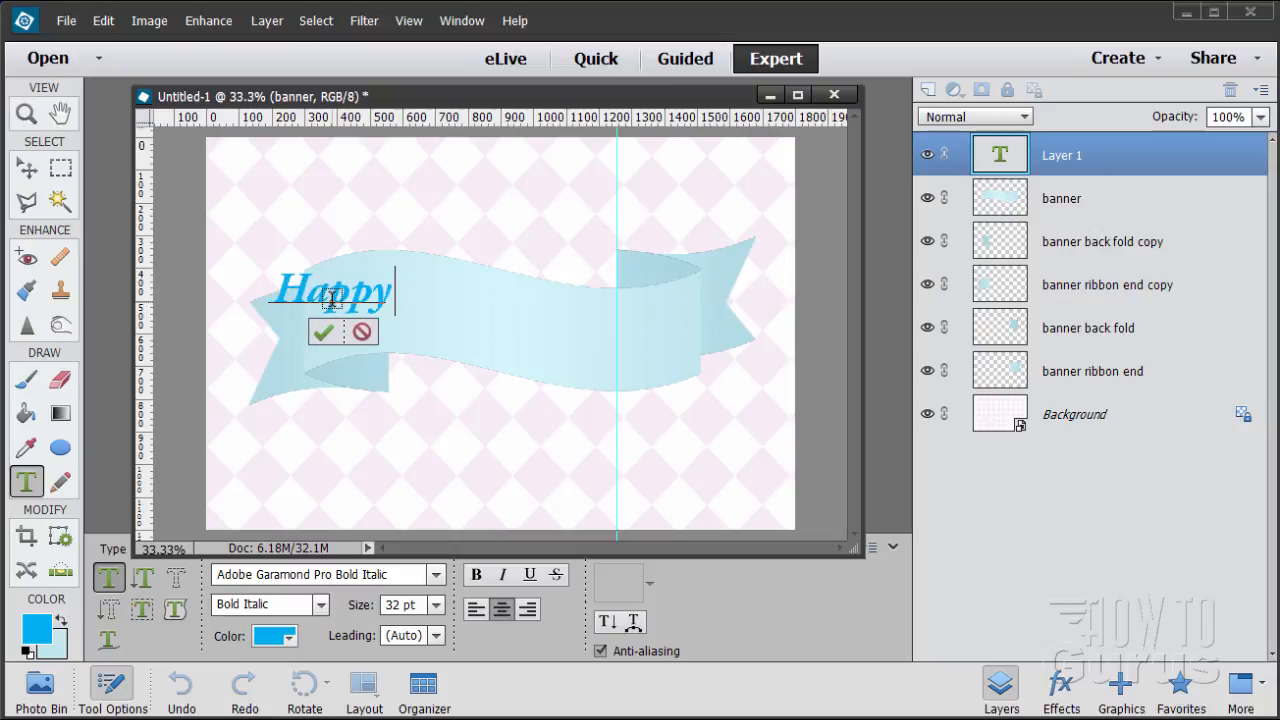
text(o)
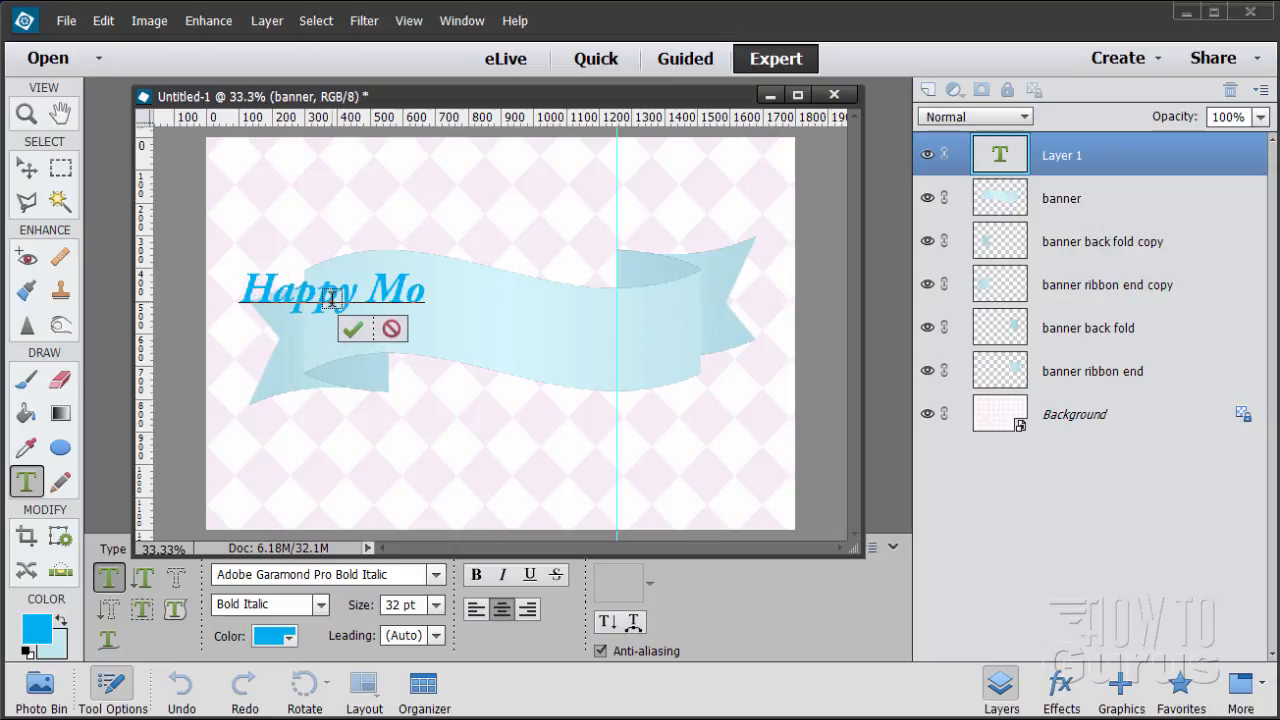
click(352, 328)
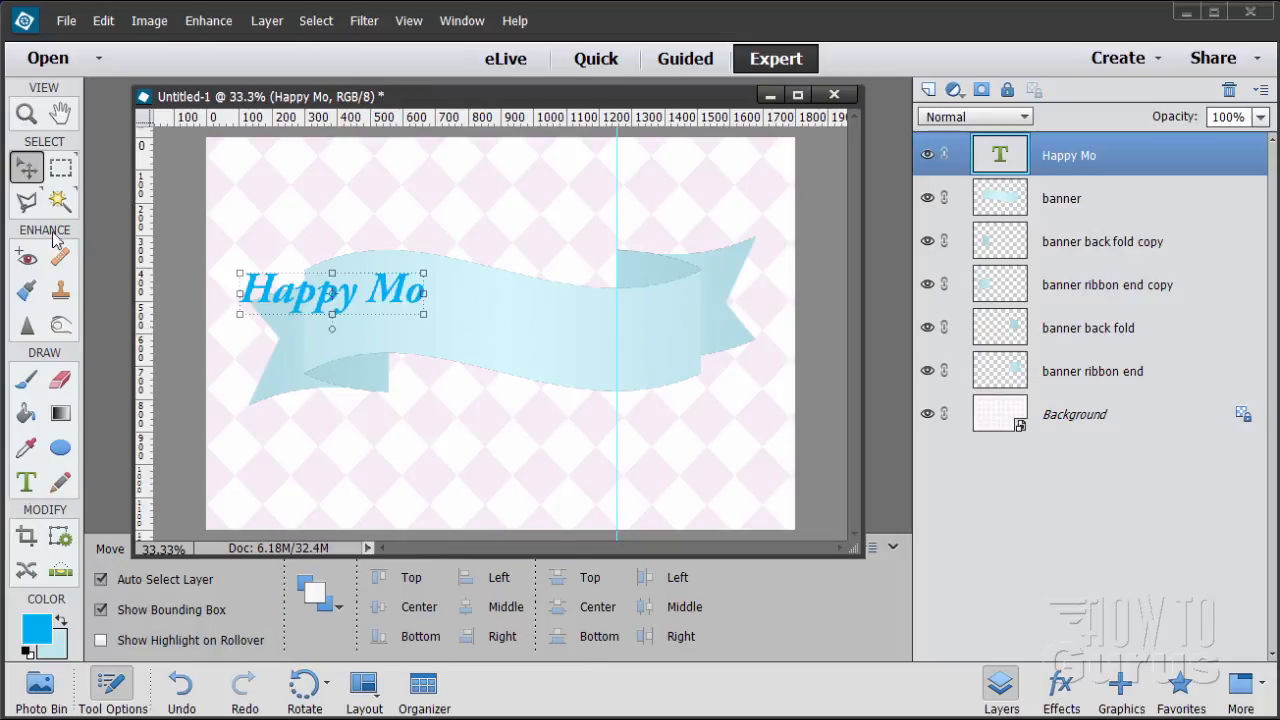
Add a second, separate text layer reading "ther's Day" over the middle of the banner.
click(27, 481)
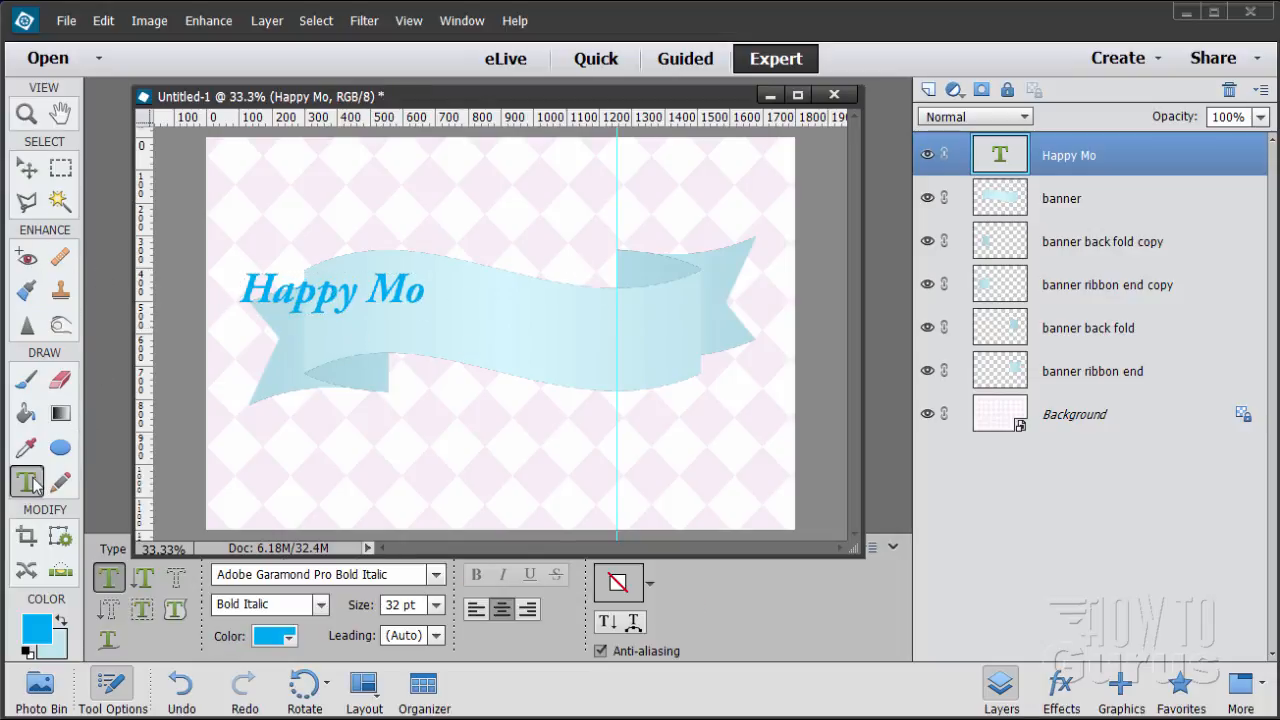
click(499, 321)
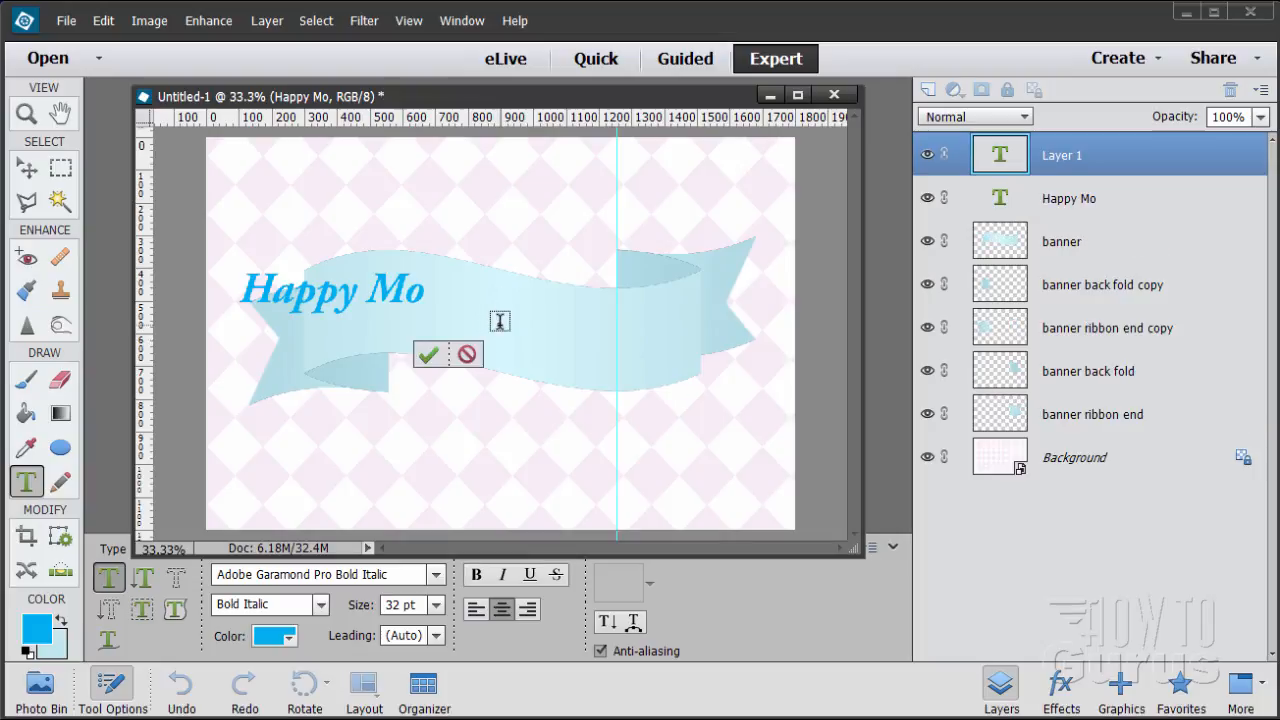
text(the)
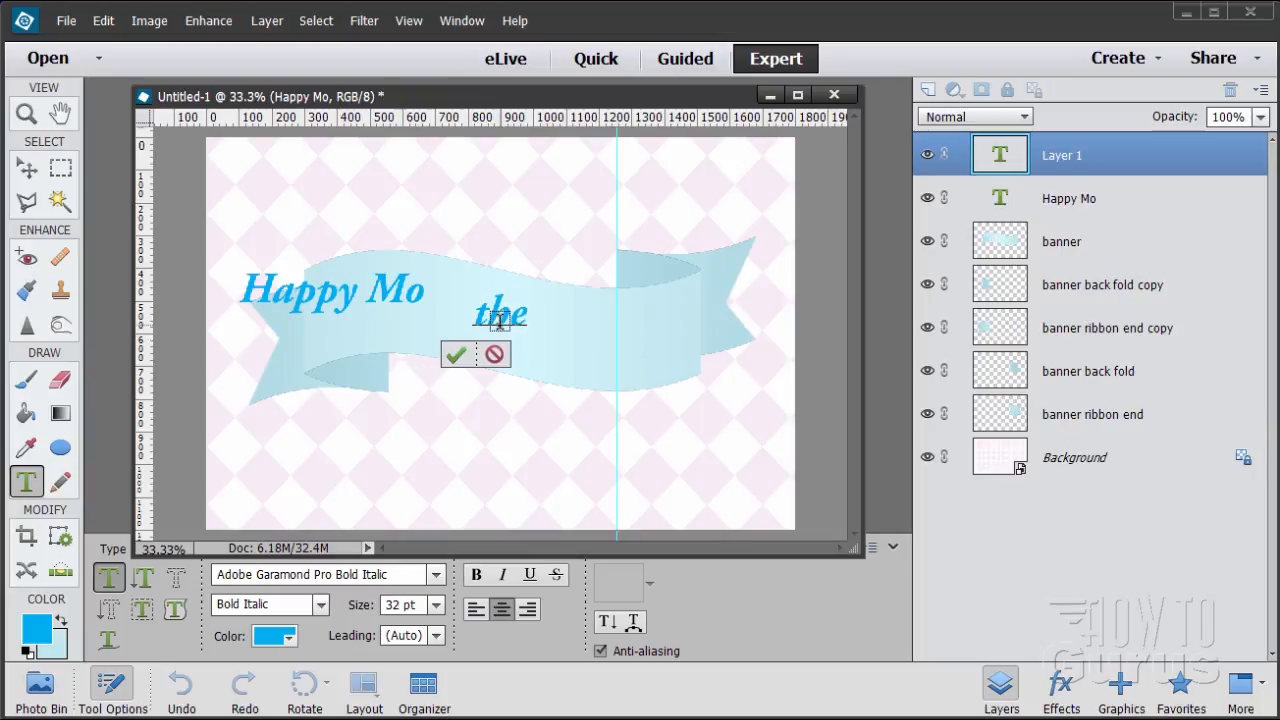
text(r's)
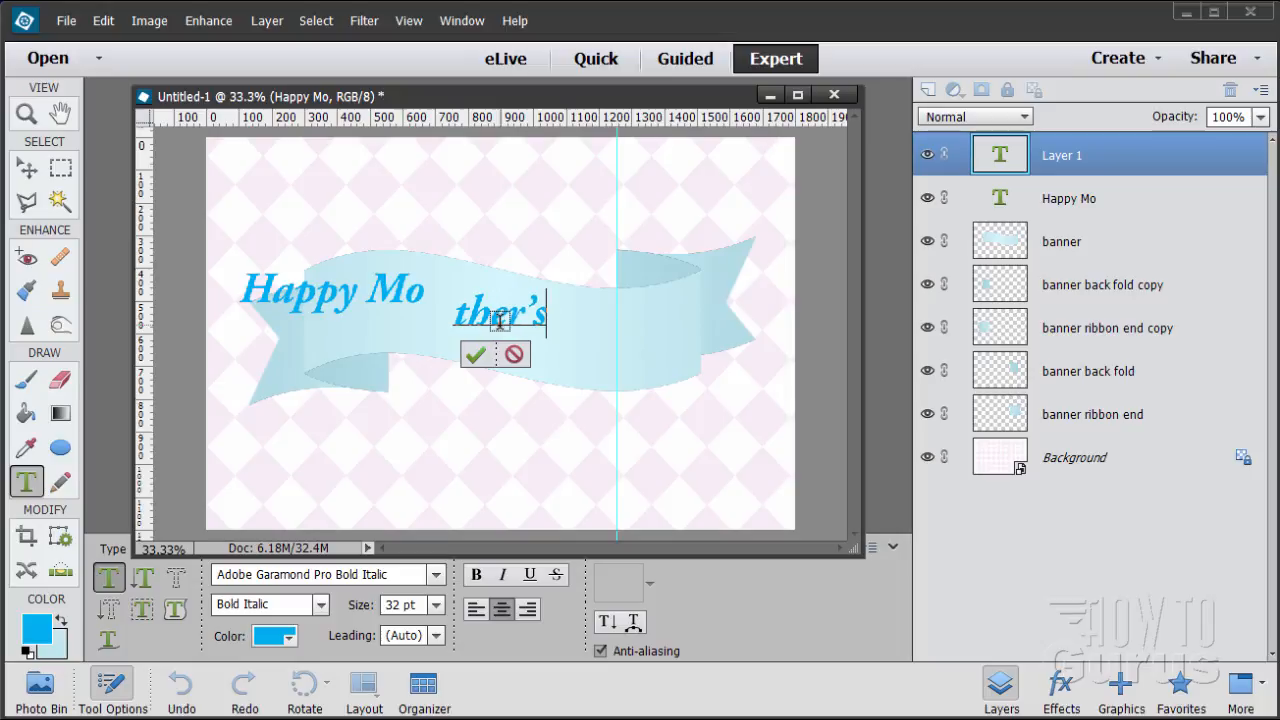
text( Day)
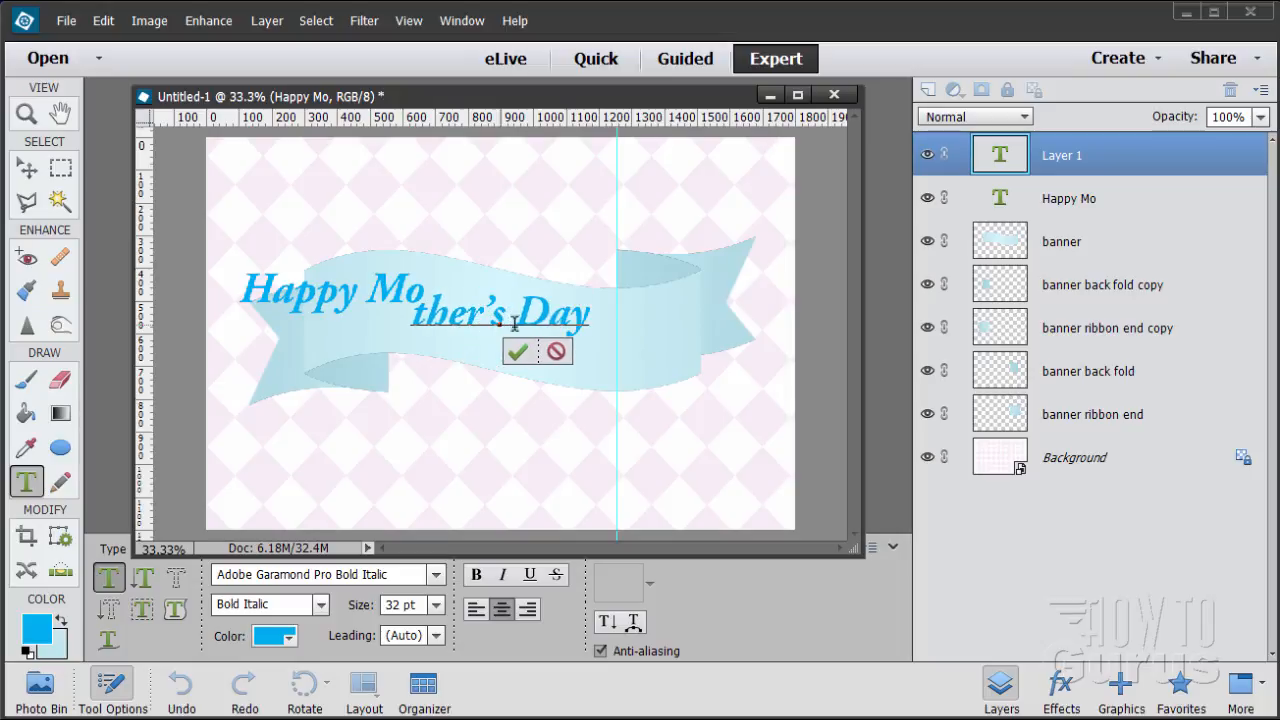
click(517, 351)
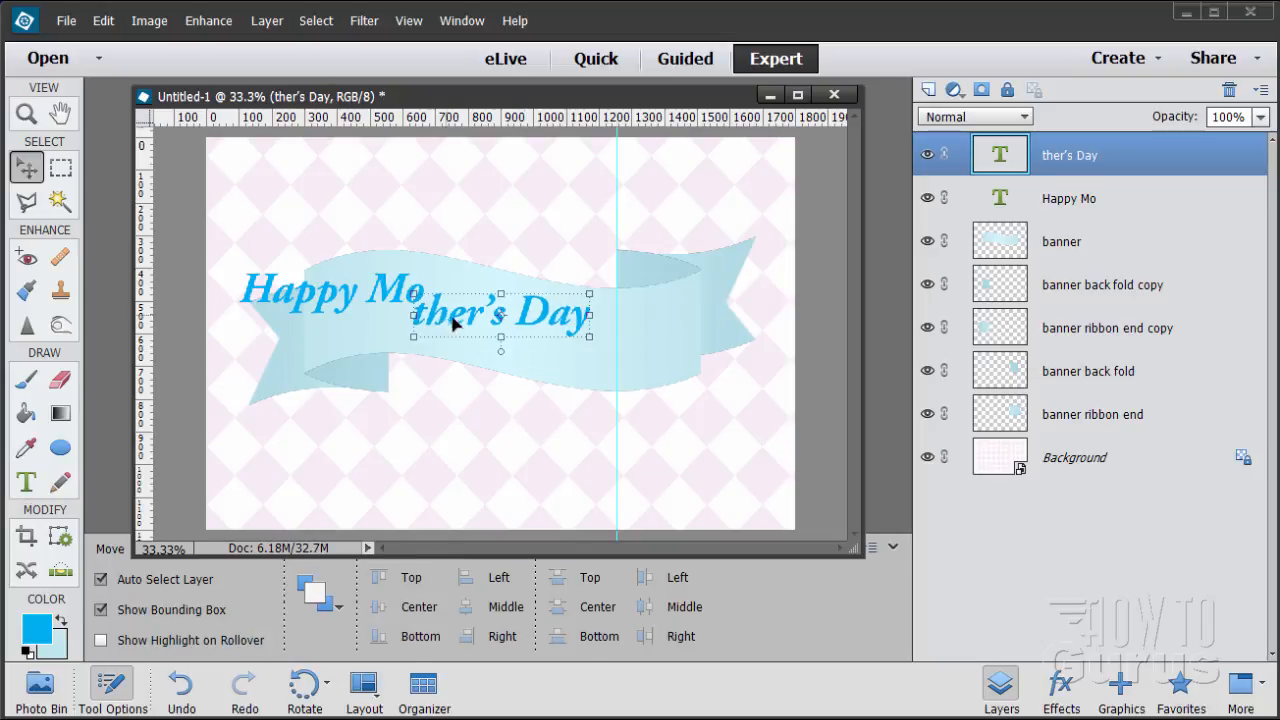
Position "Happy Mo" on the banner's left half and "ther's Day" slightly lower on its right half so they read as one phrase.
drag(453, 322, 553, 341)
click(381, 300)
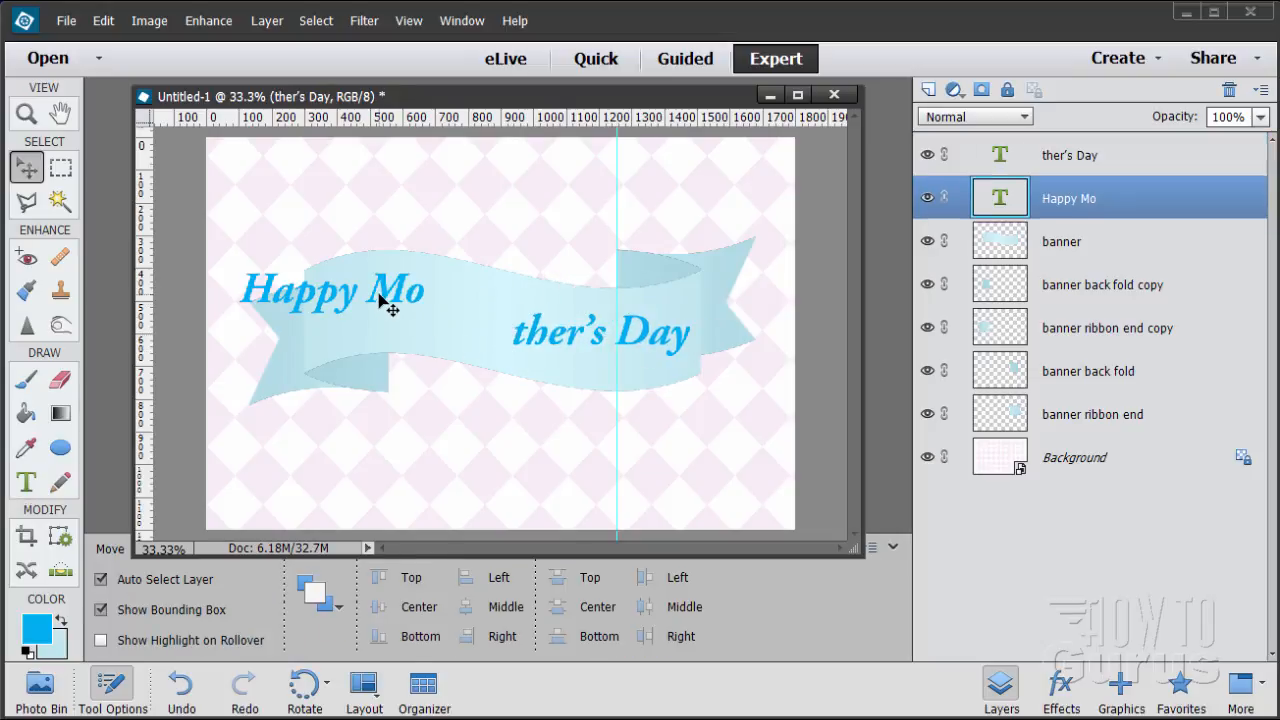
drag(395, 297, 474, 316)
drag(551, 343, 546, 326)
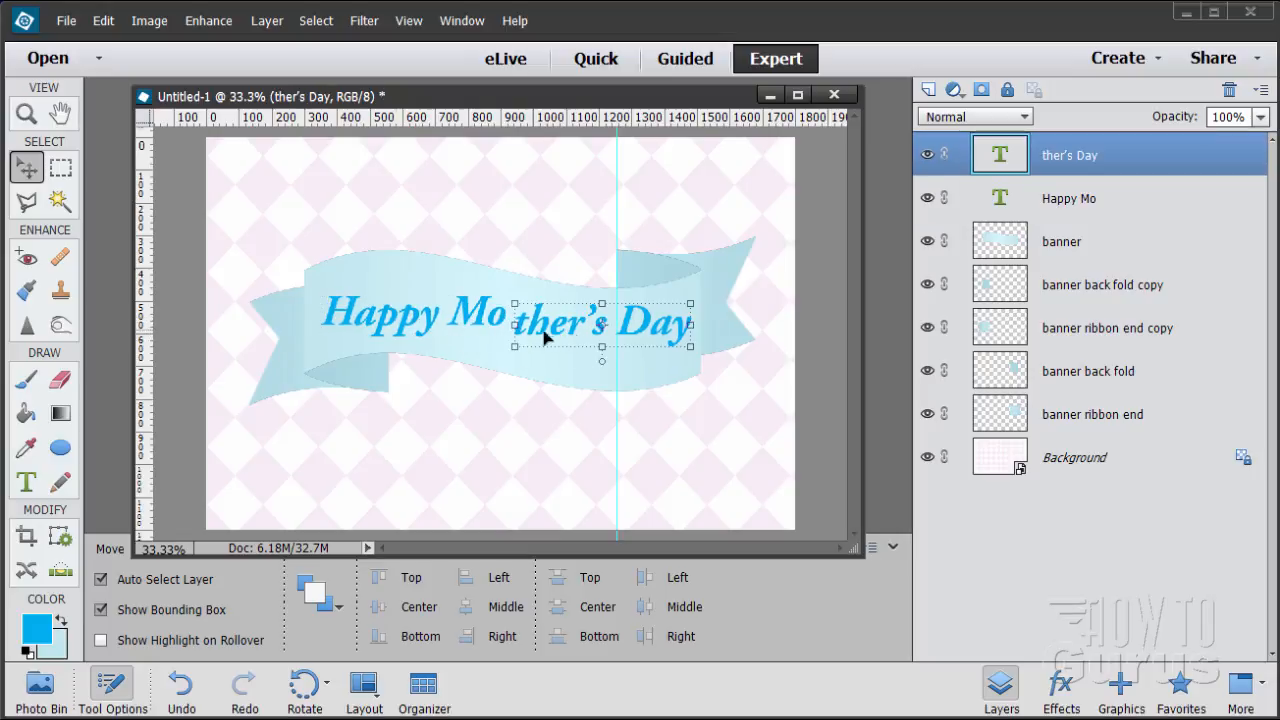
drag(665, 335, 668, 339)
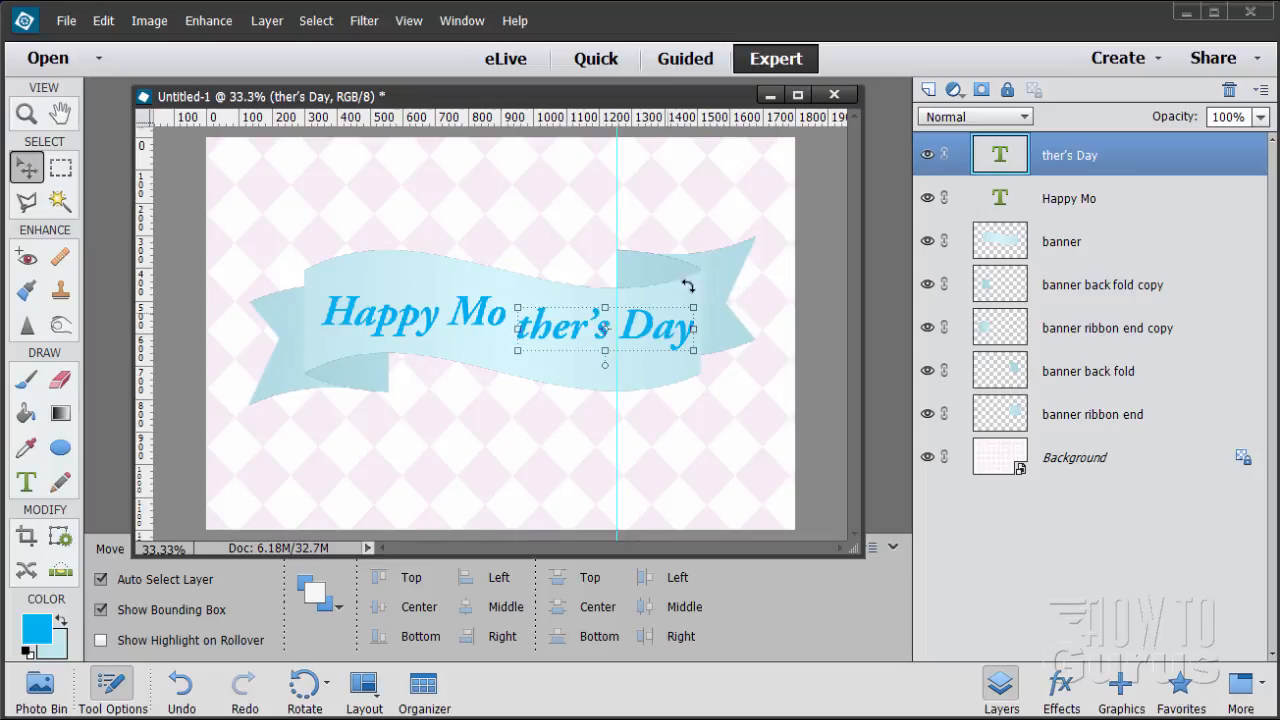
Warp the "Happy Mo" text with the horizontal Arch style at a +25% bend.
click(424, 320)
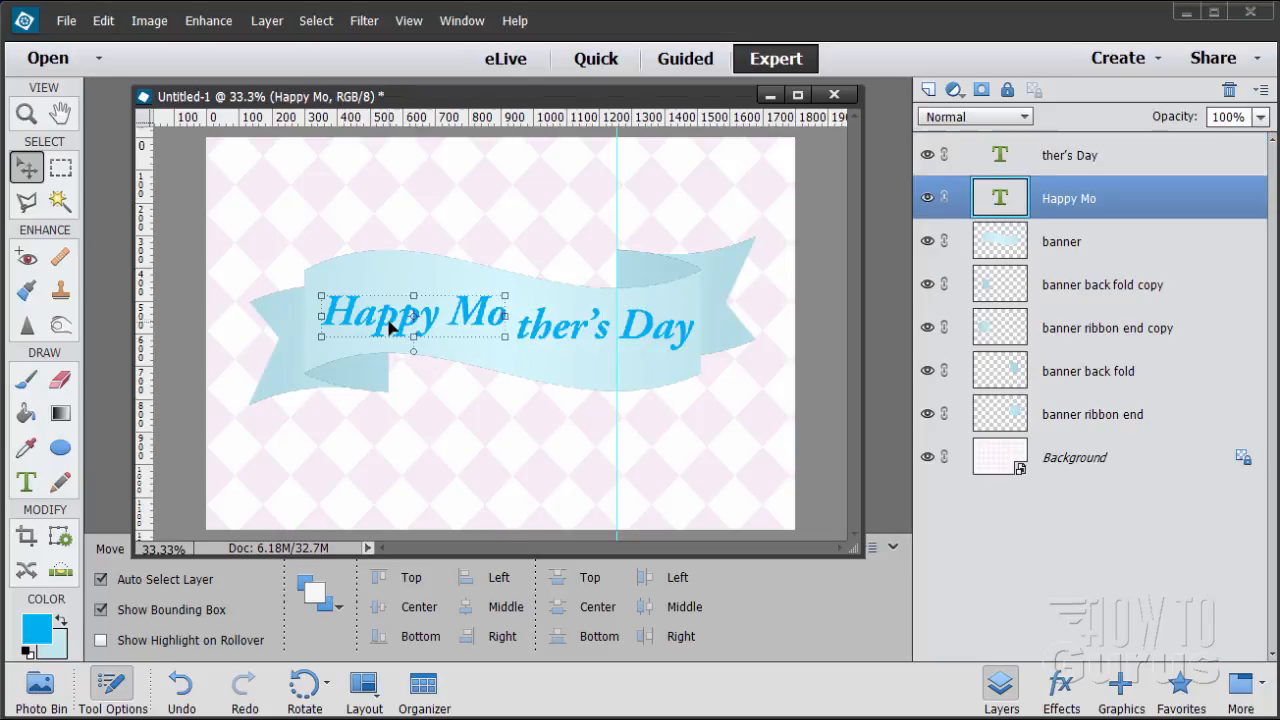
click(28, 483)
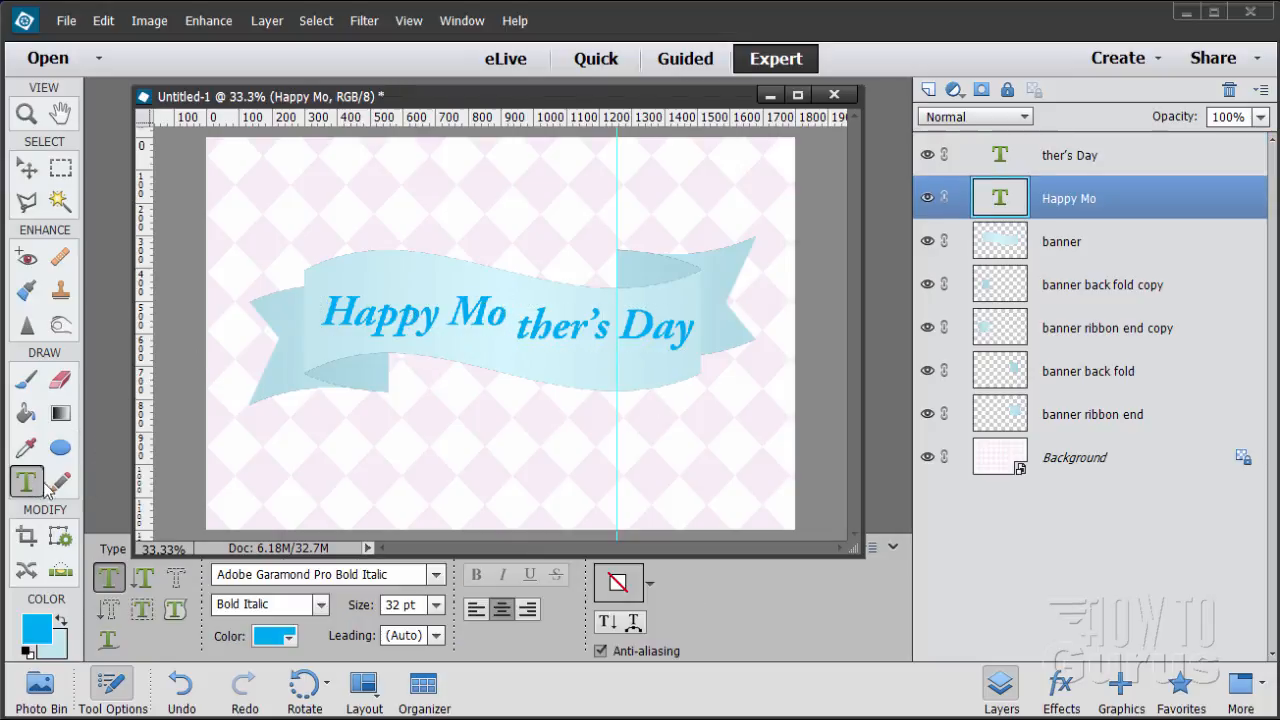
triple_click(389, 316)
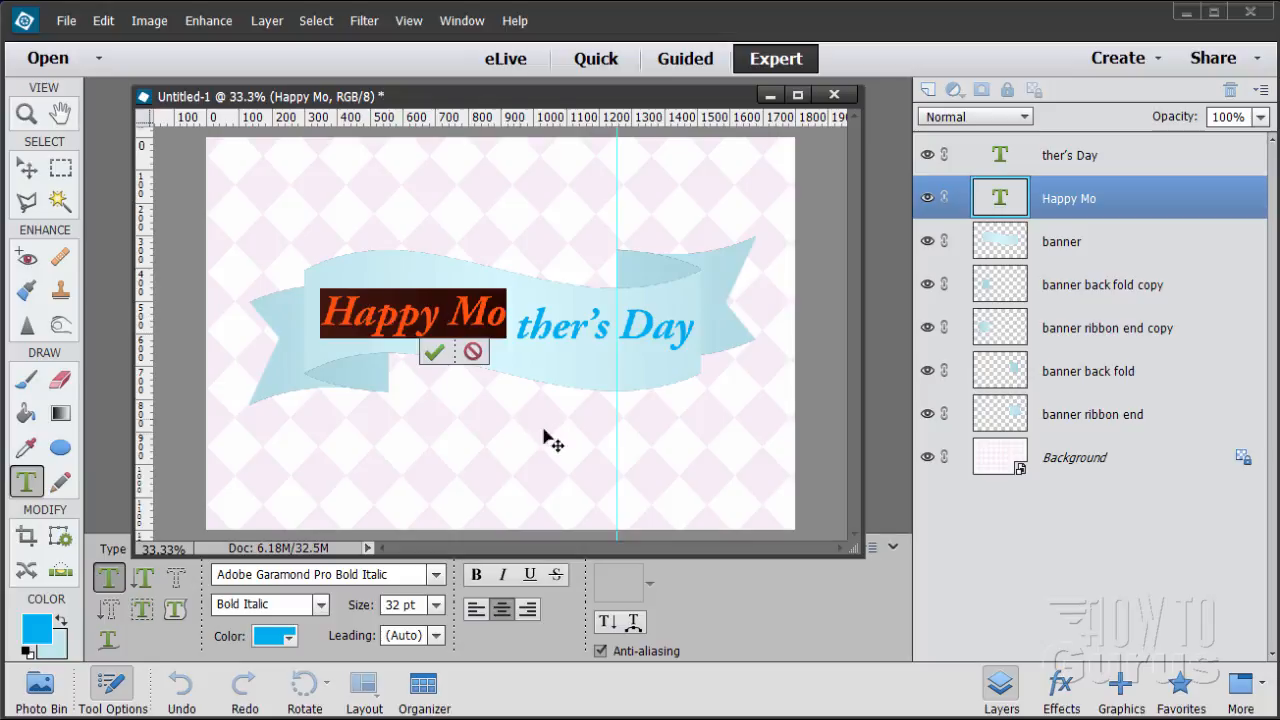
click(633, 621)
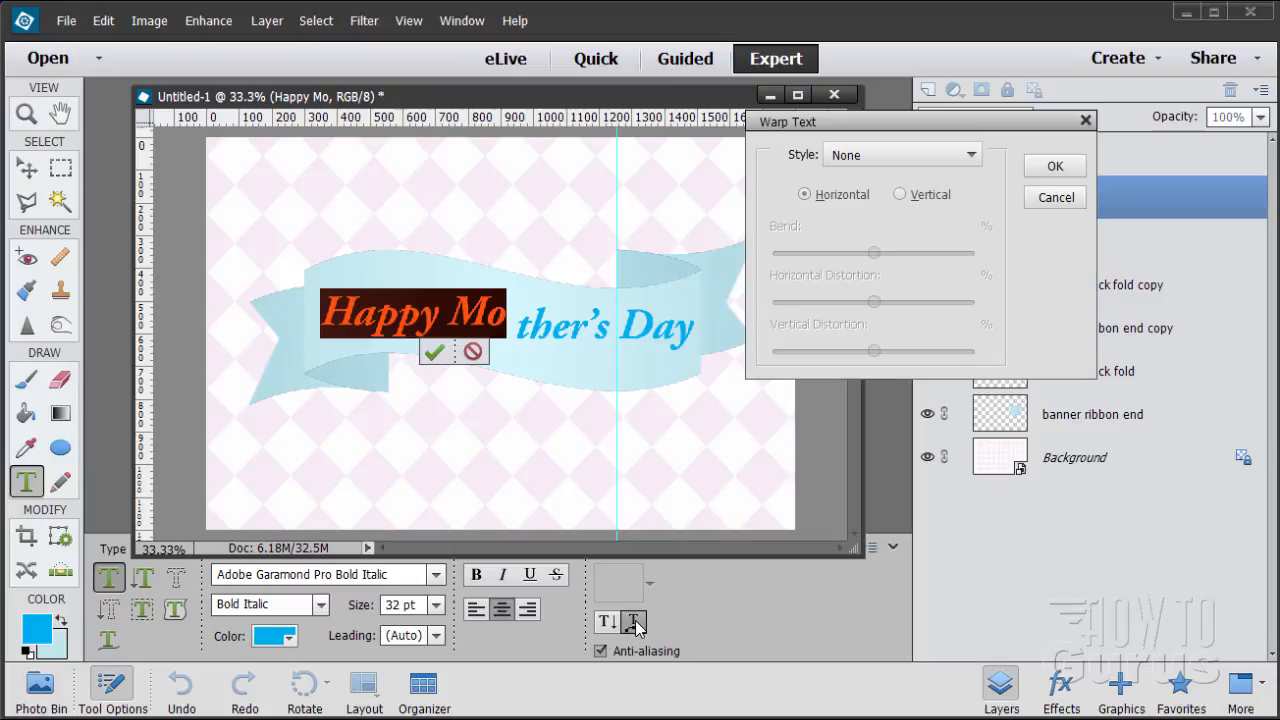
click(920, 158)
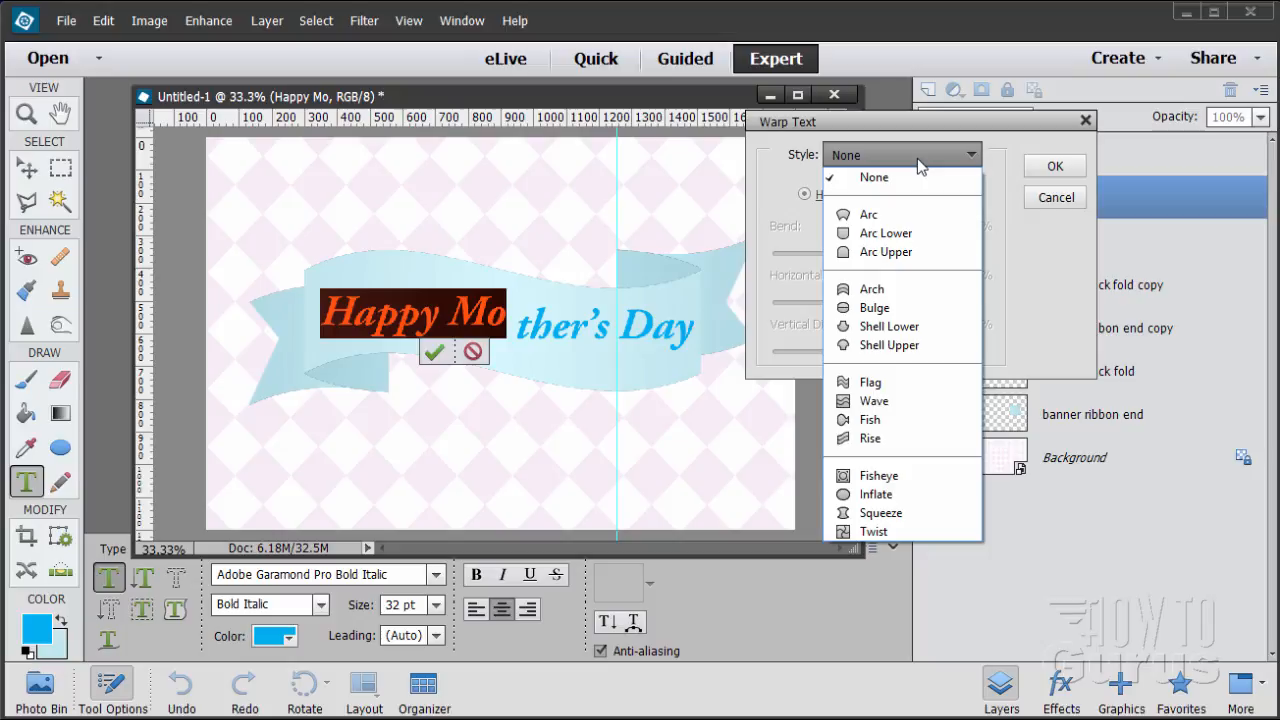
click(872, 290)
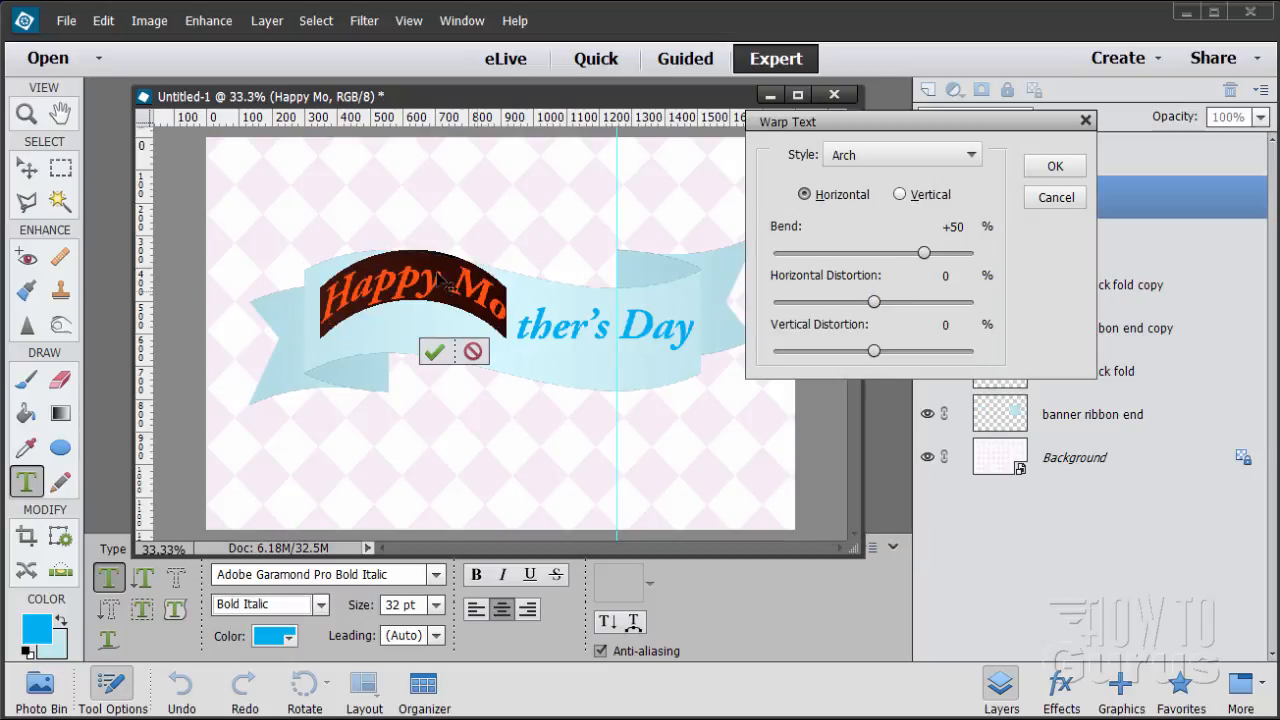
click(957, 228)
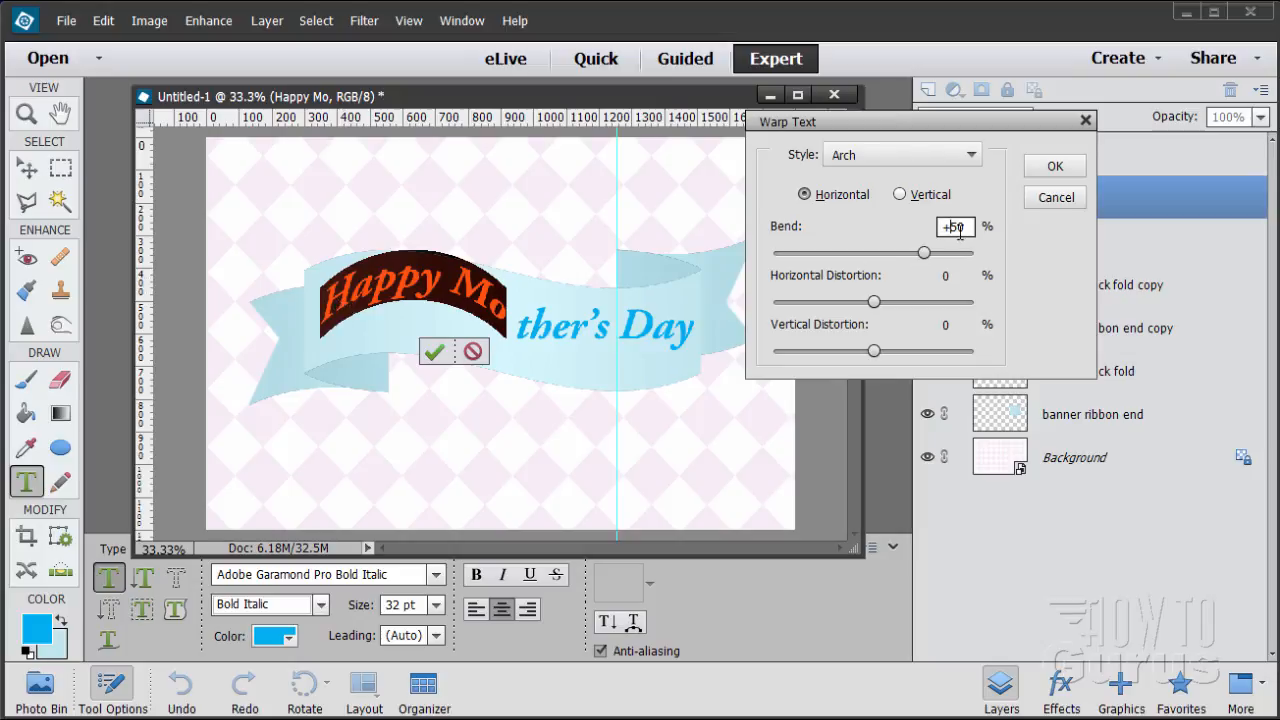
key(BackSpace)
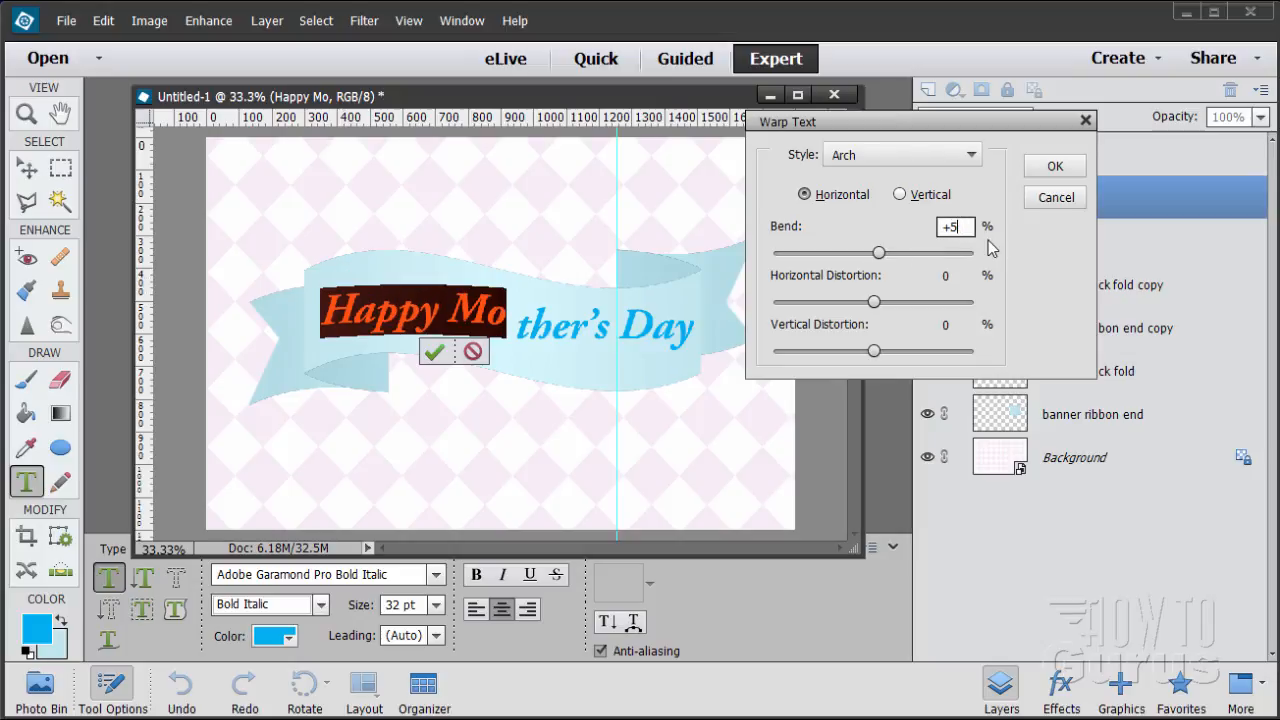
text(25)
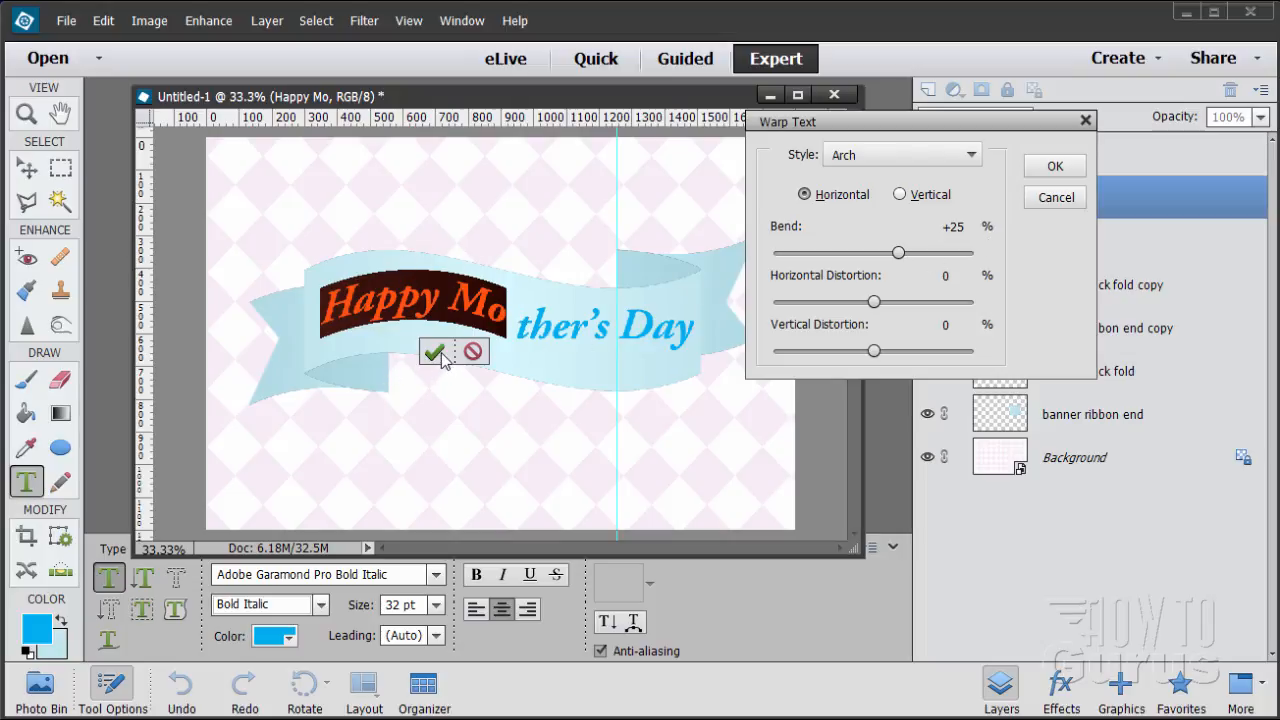
click(1045, 172)
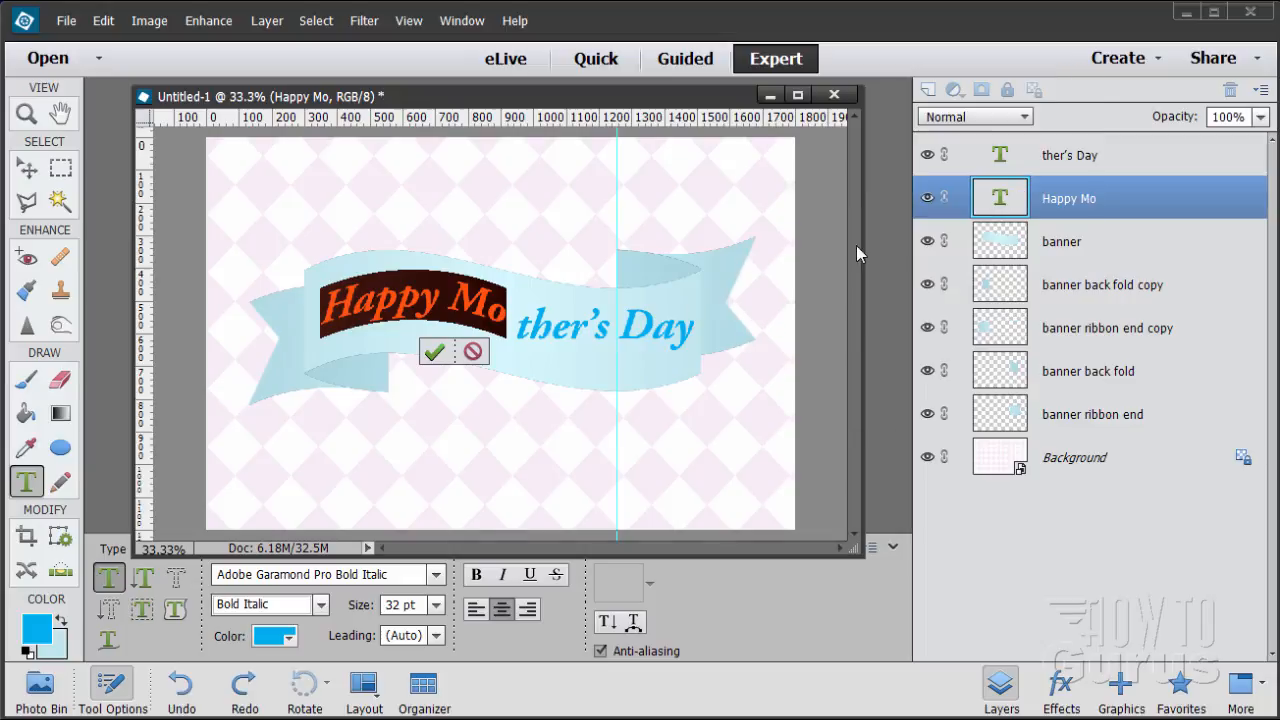
click(433, 352)
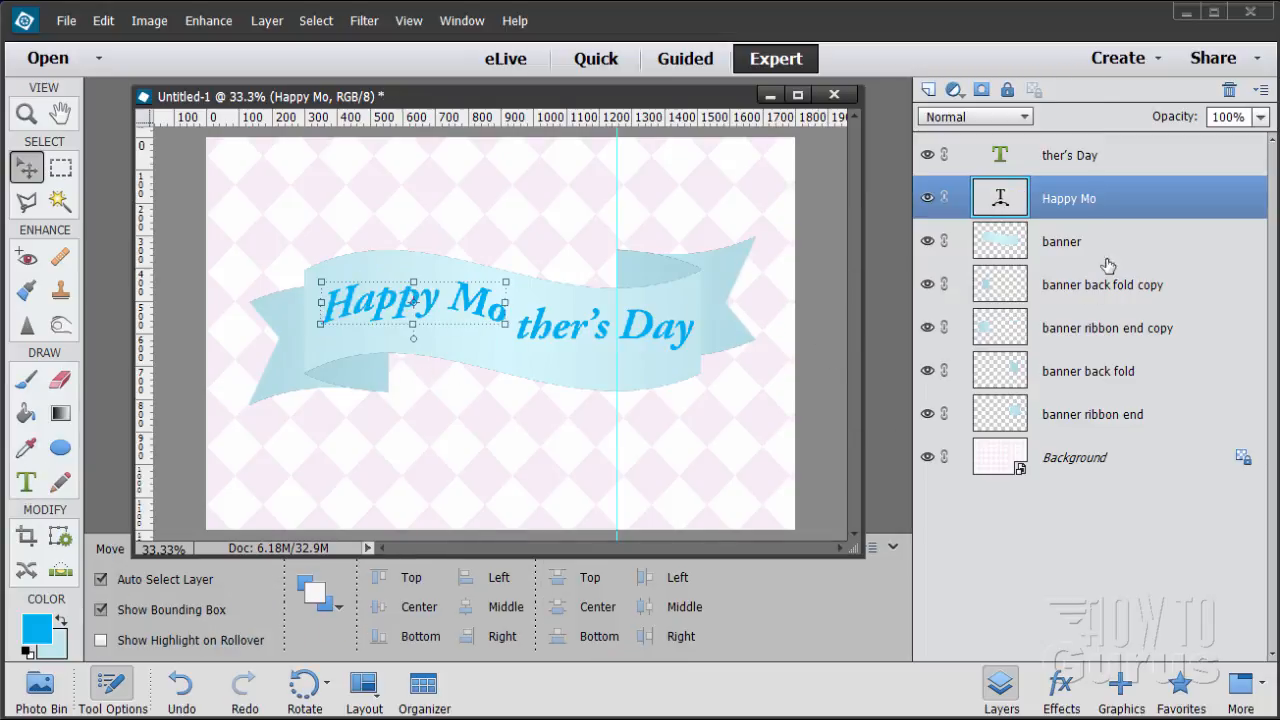
Warp the "ther's Day" text with the horizontal Arch style at a -25% bend.
click(1058, 160)
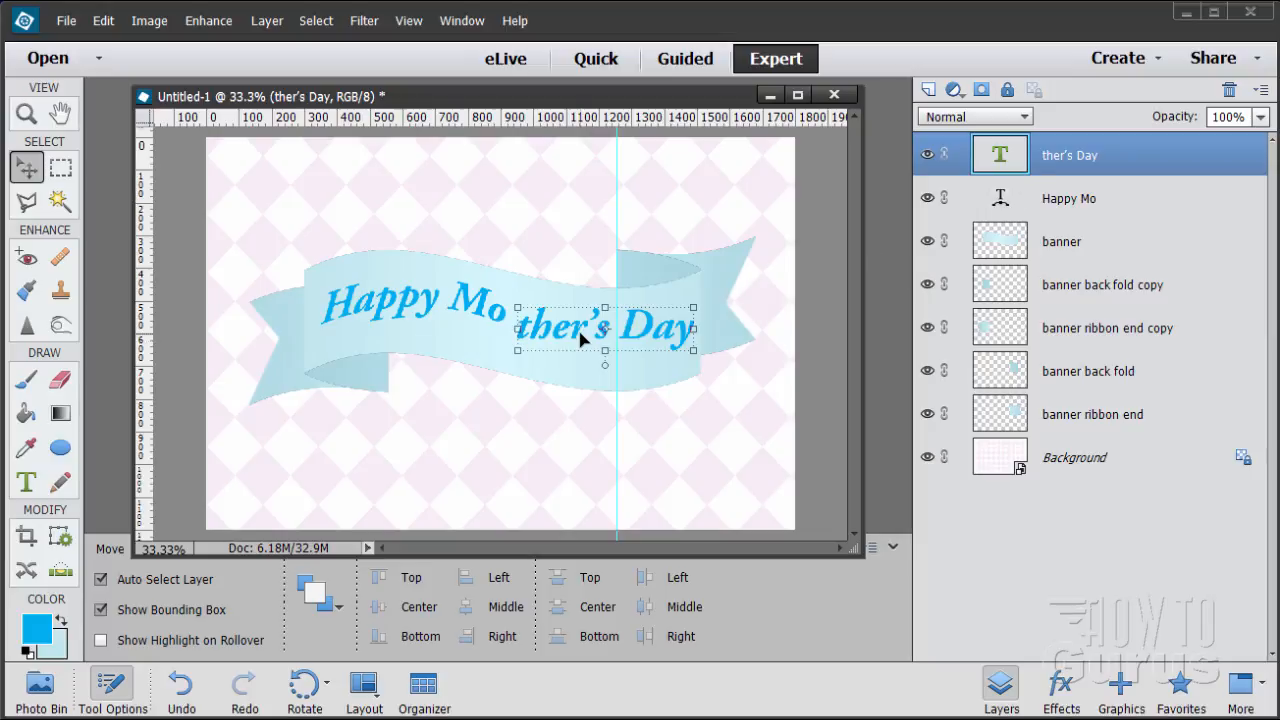
click(30, 483)
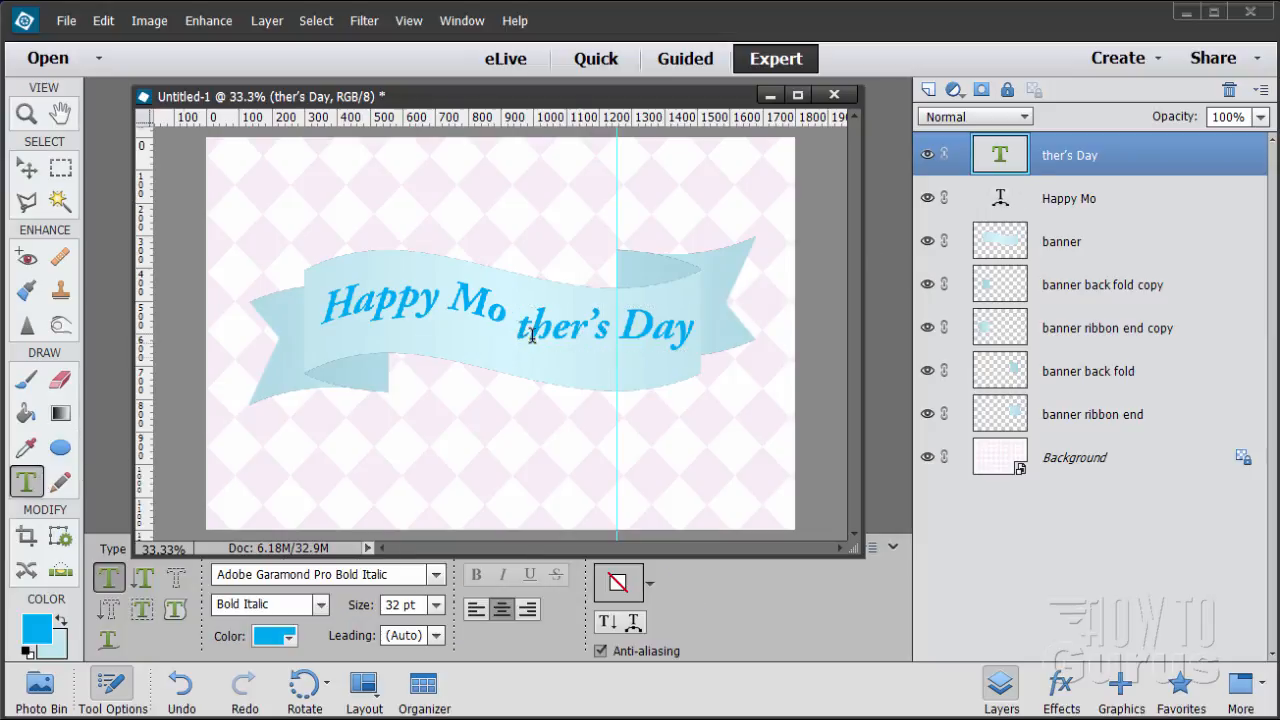
drag(520, 328, 690, 328)
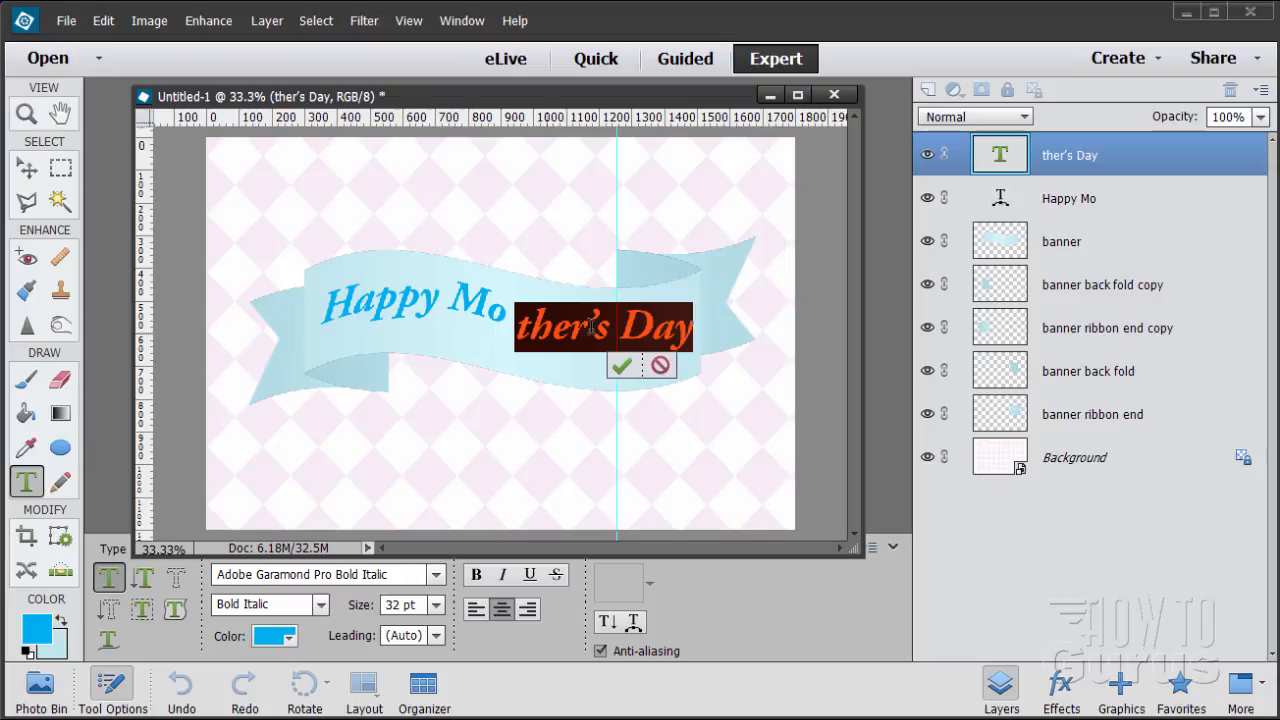
click(633, 621)
click(886, 158)
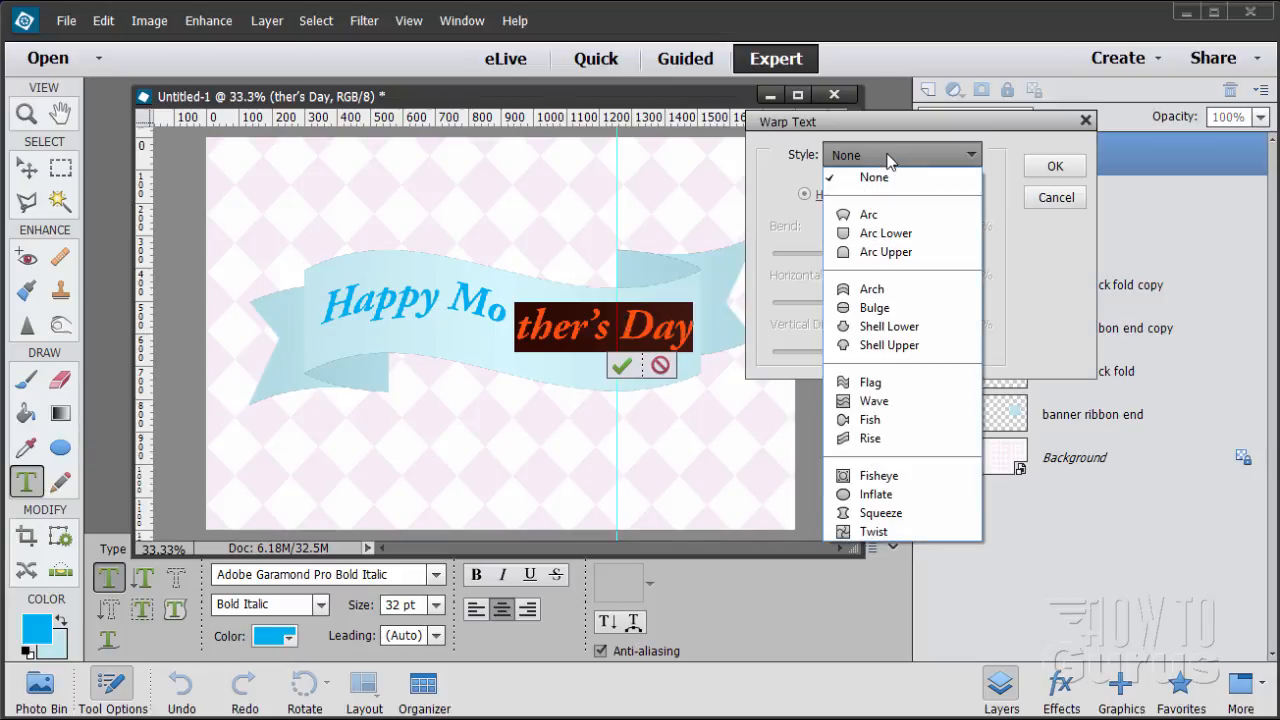
click(872, 288)
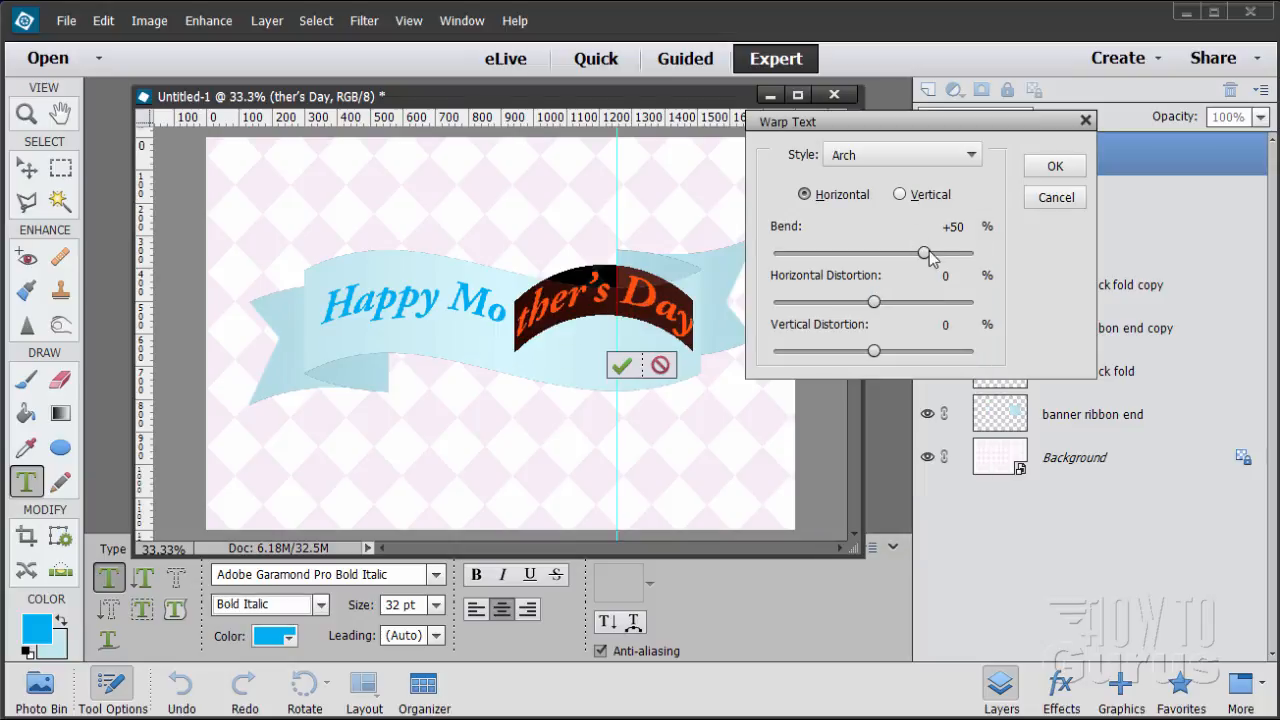
click(958, 227)
drag(946, 227, 925, 230)
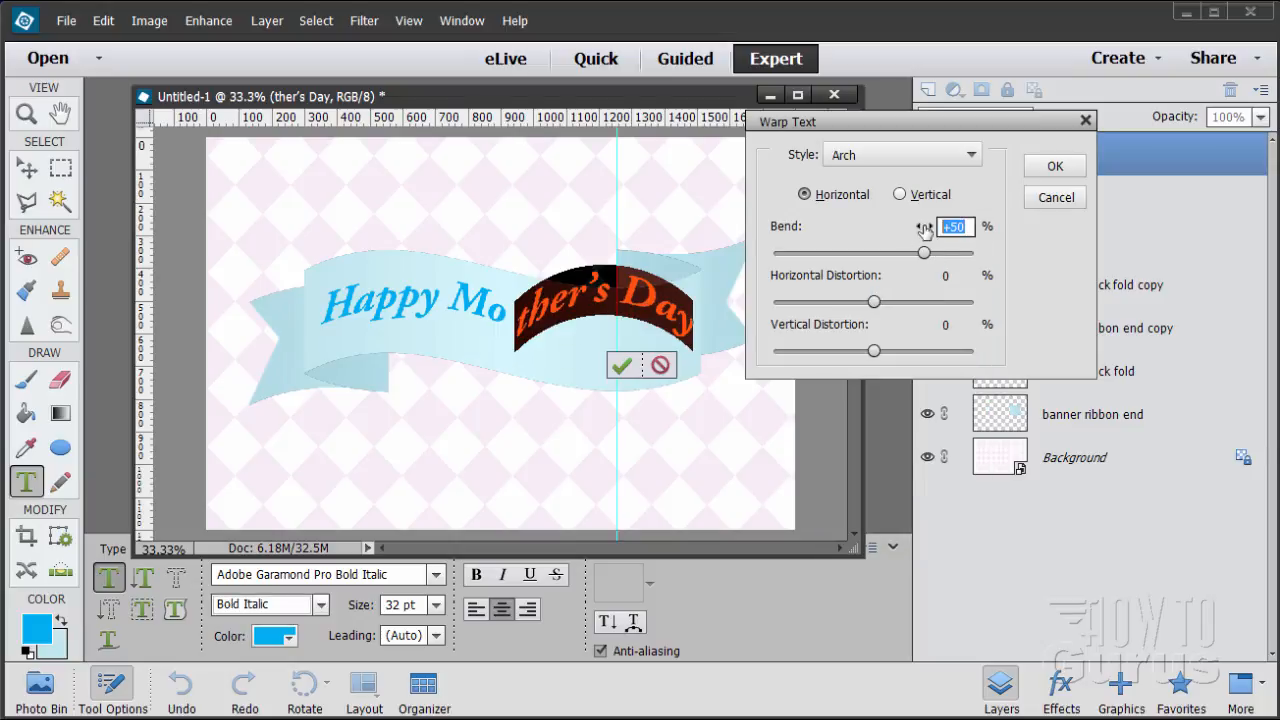
text(-25)
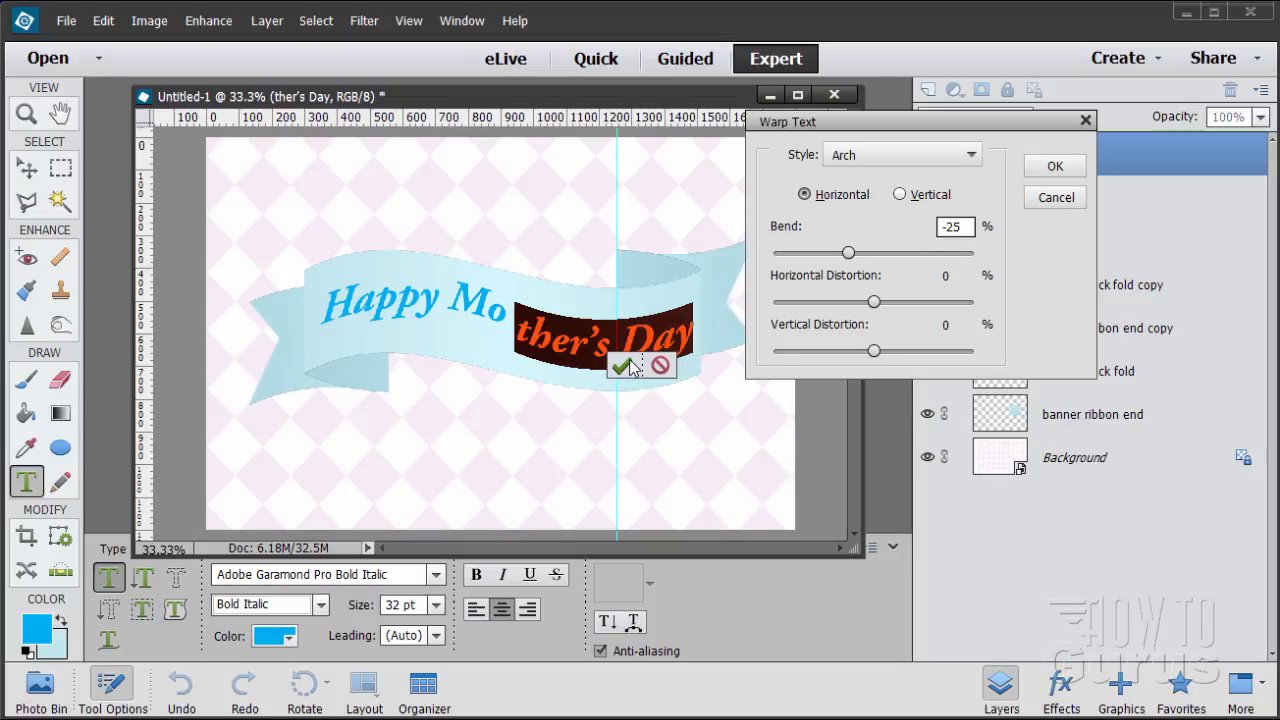
click(1055, 166)
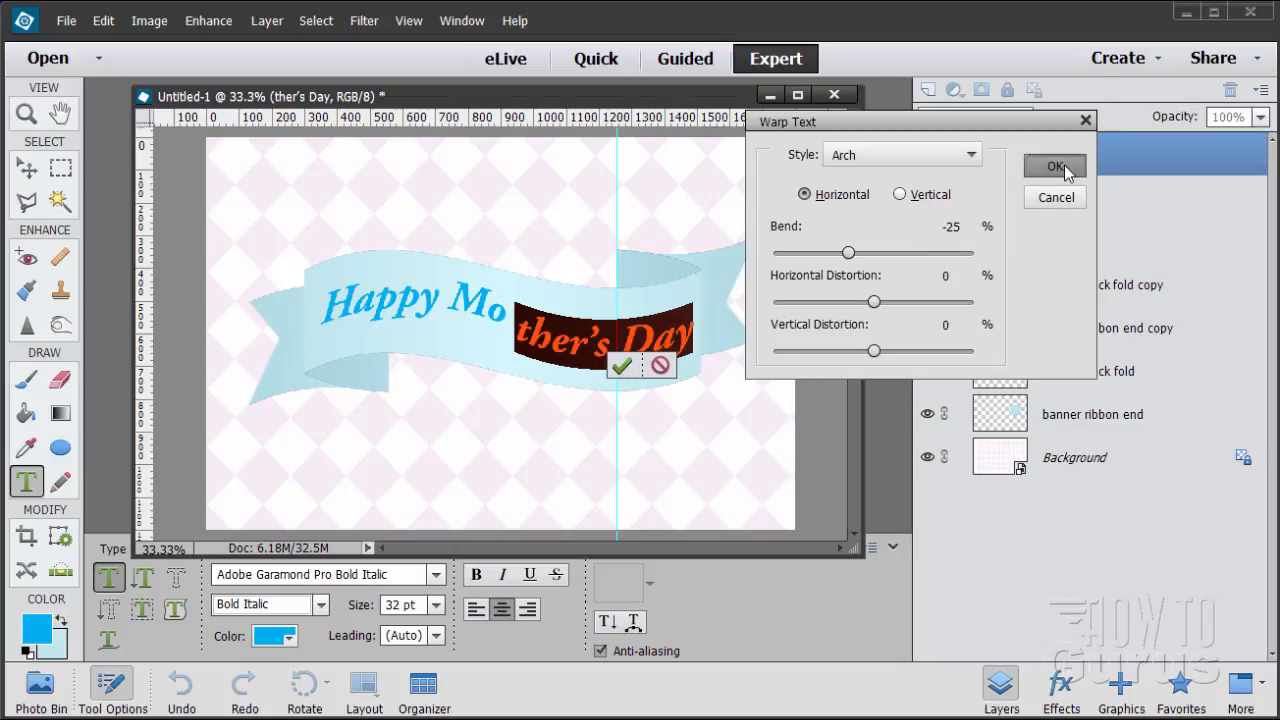
click(620, 366)
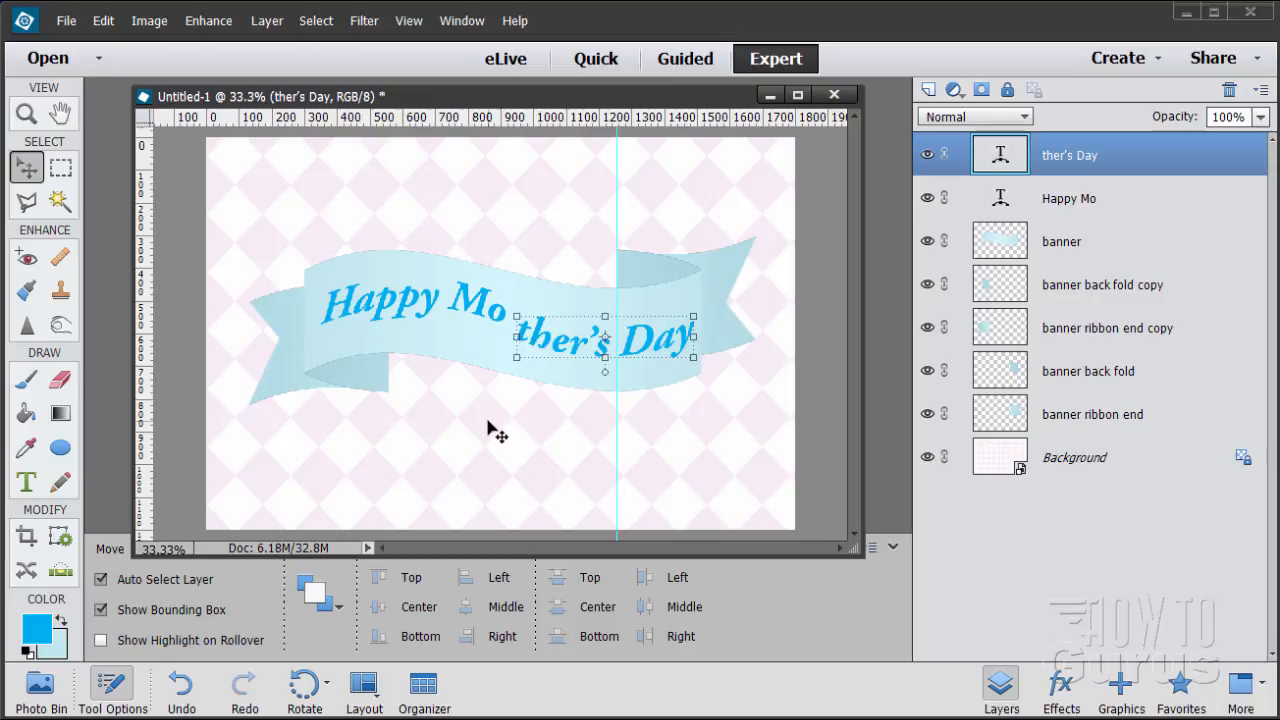
Nudge the warped "ther's Day" text slightly upward on the banner.
key(Up)
key(Up)
key(Up)
key(Up)
key(Up)
key(Up)
key(Up)
key(Up)
key(Up)
key(Up)
key(Up)
key(Up)
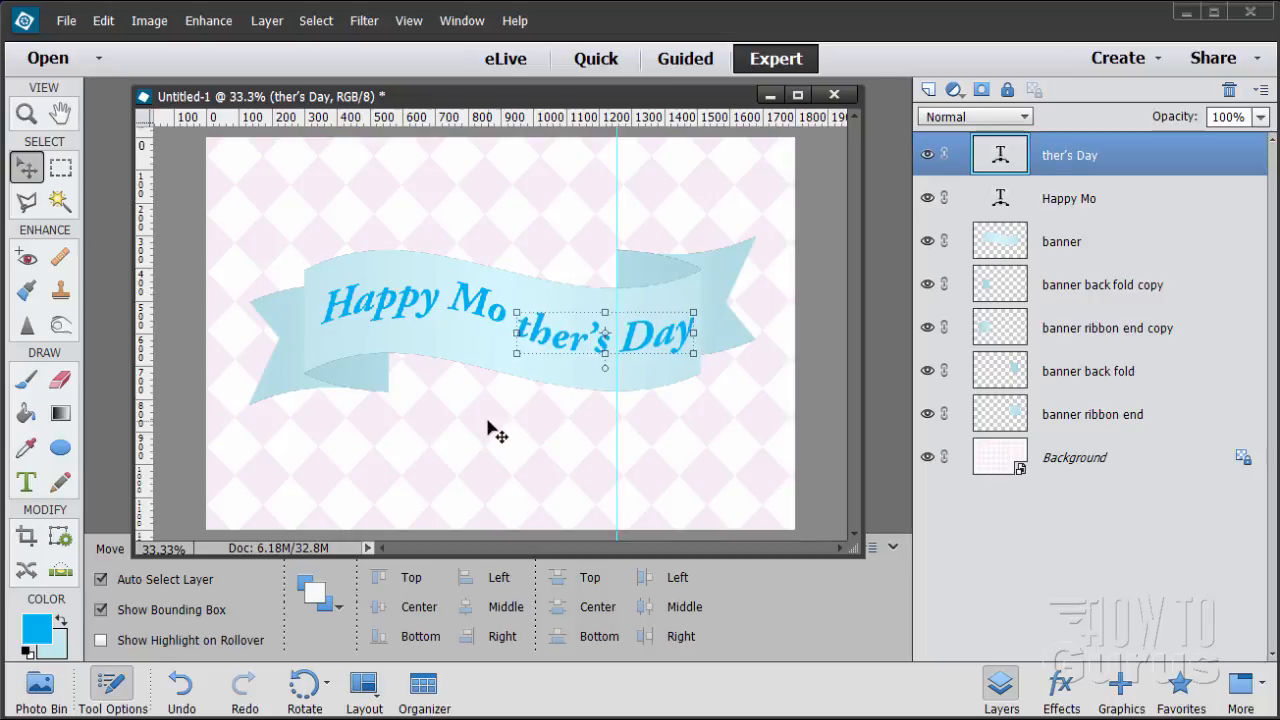
Nudge "Happy Mo" right and down until its last letter joins "ther's Day" as one word.
click(1072, 199)
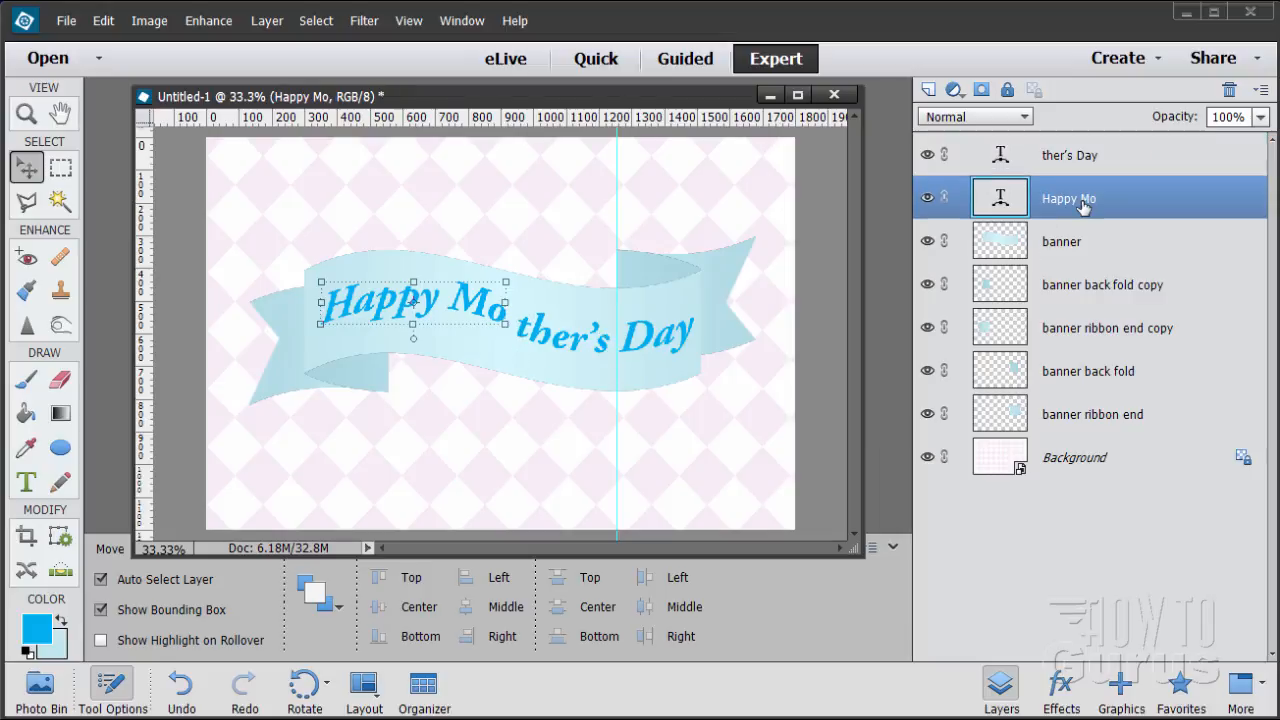
key(Right)
key(Right)
key(Right)
key(Right)
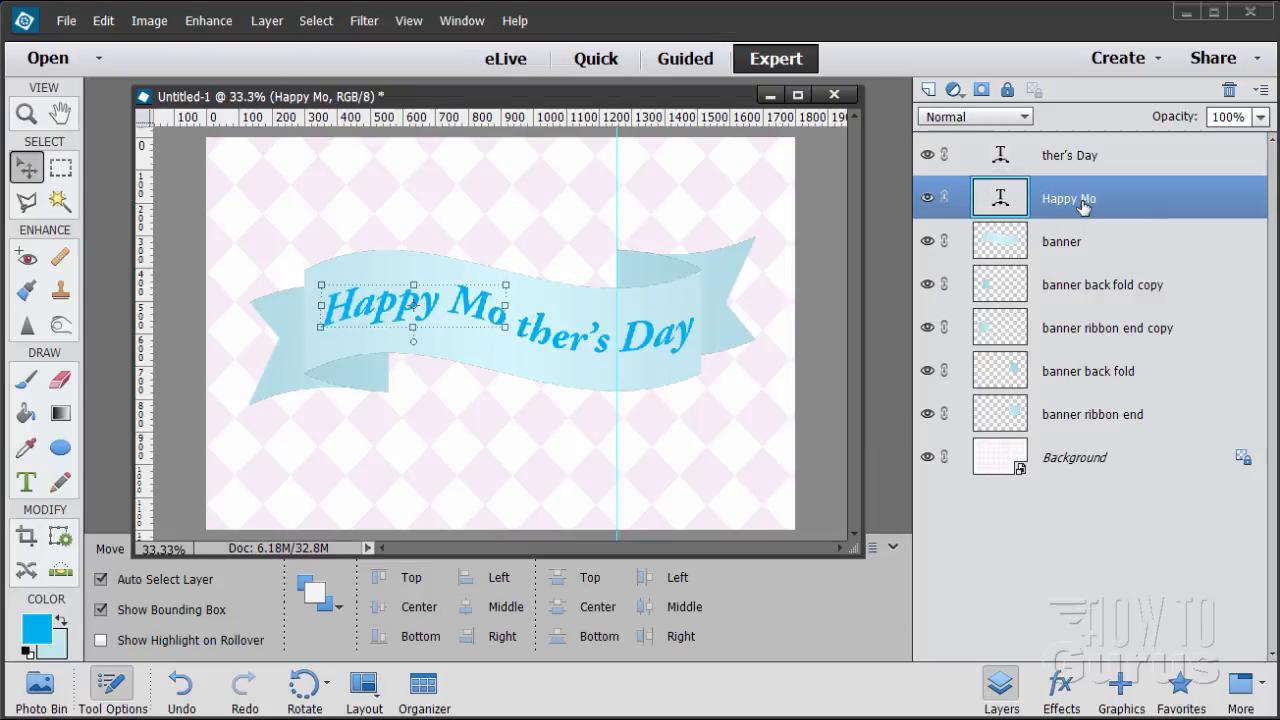
key(Down)
key(Down)
key(Down)
key(Down)
key(Down)
key(Right)
key(Right)
key(Right)
key(Right)
key(Right)
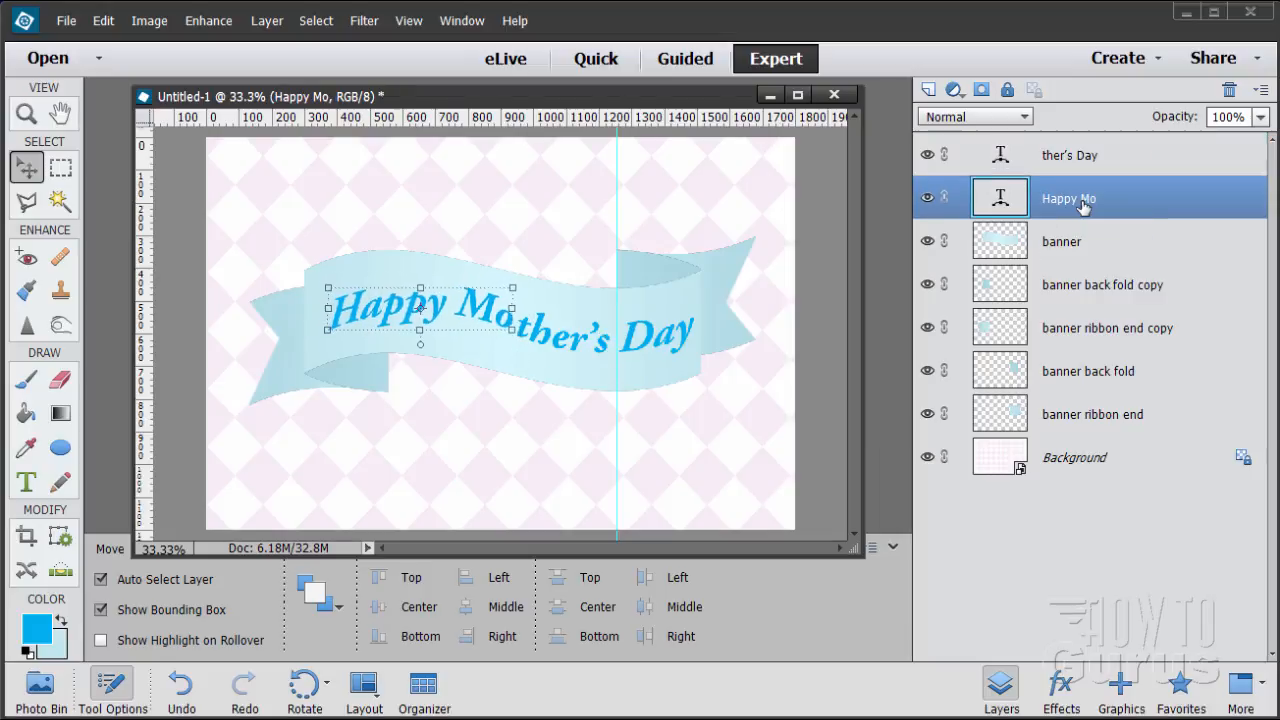
key(Down)
key(Down)
key(Down)
key(Down)
key(Right)
key(Right)
key(Down)
key(Down)
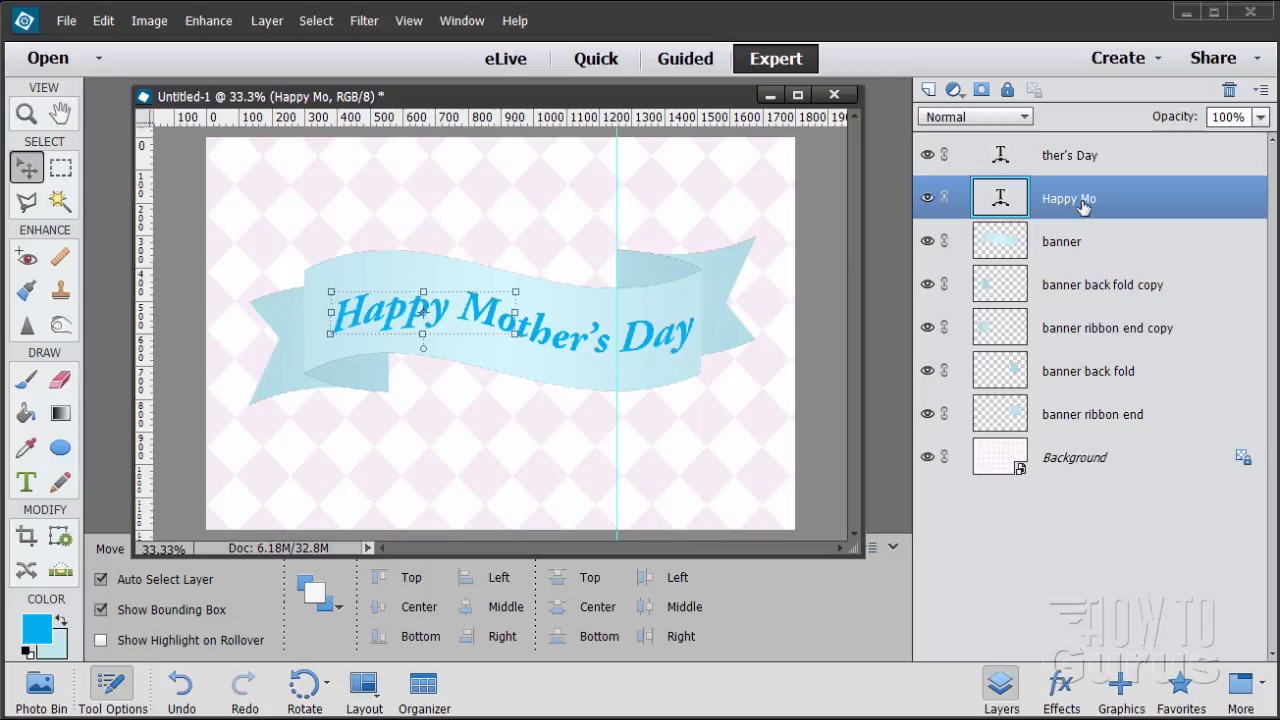
key(Up)
key(Left)
key(Left)
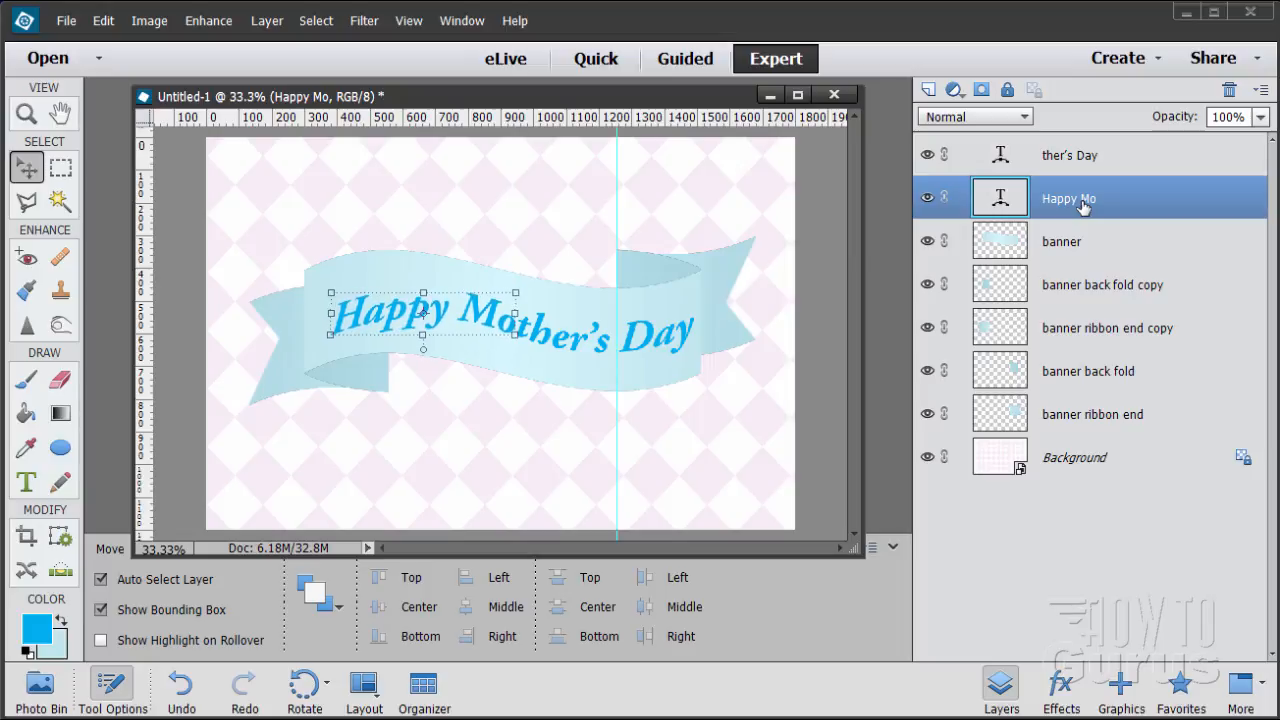
key(Up)
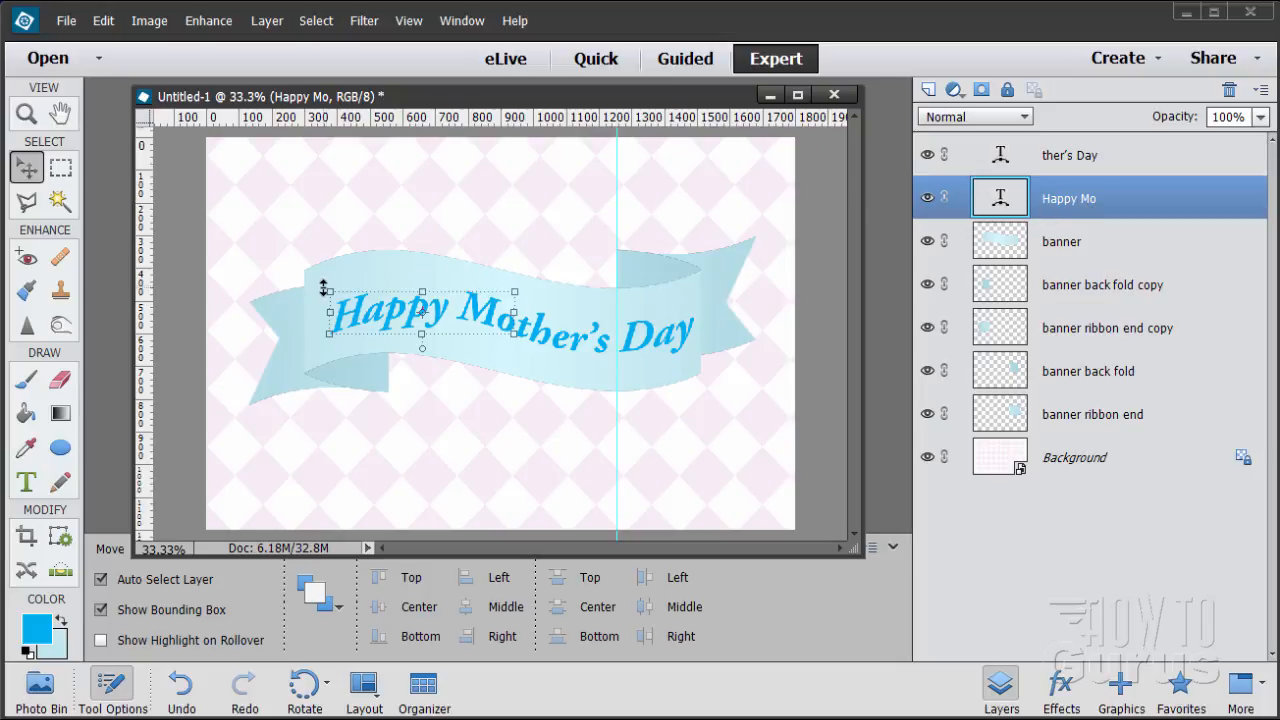
Rotate "Happy Mo" clockwise by about 5.6 degrees and nudge it up to realign with "ther's Day".
drag(321, 286, 316, 275)
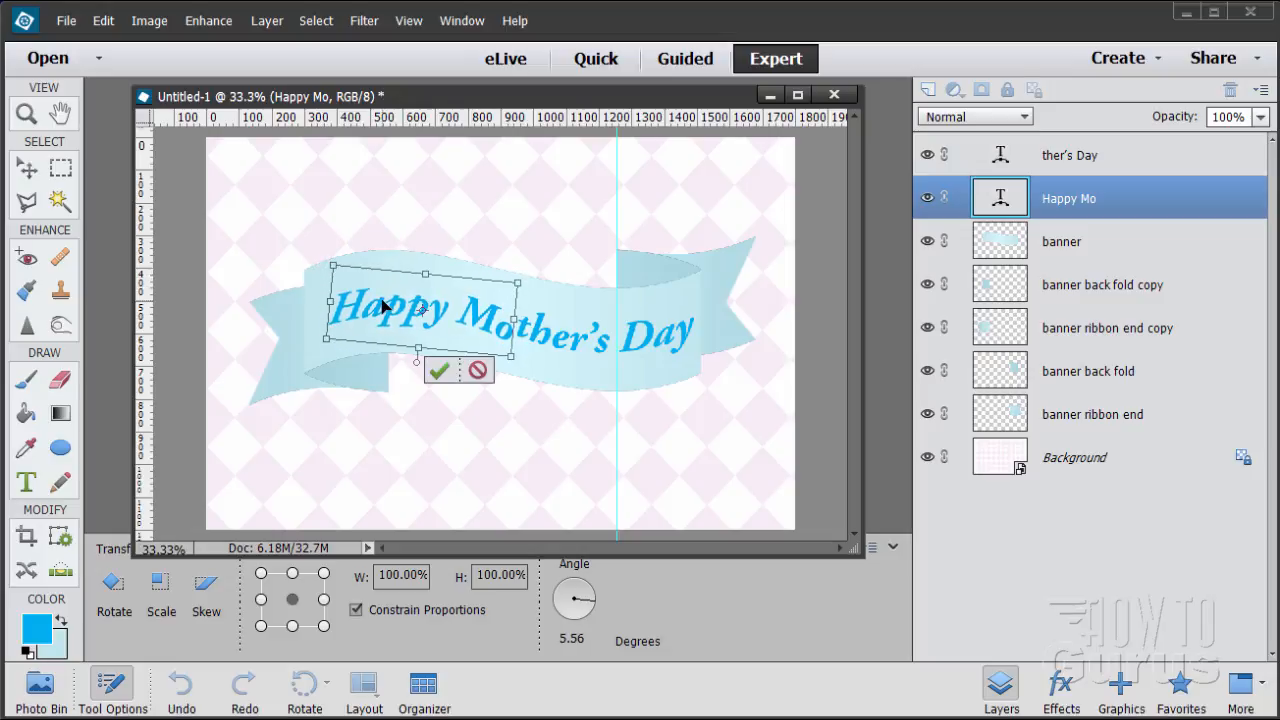
key(Up)
key(Up)
key(Up)
key(Up)
key(Up)
key(Up)
key(Up)
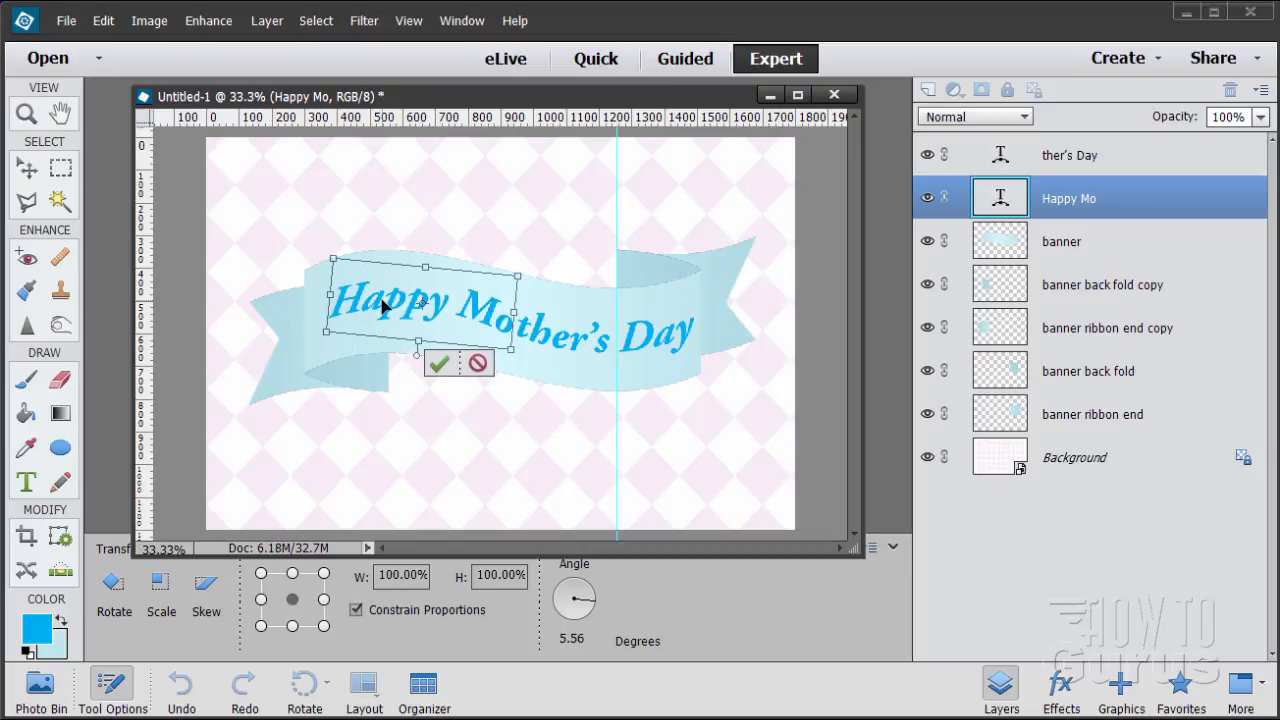
key(Up)
key(Right)
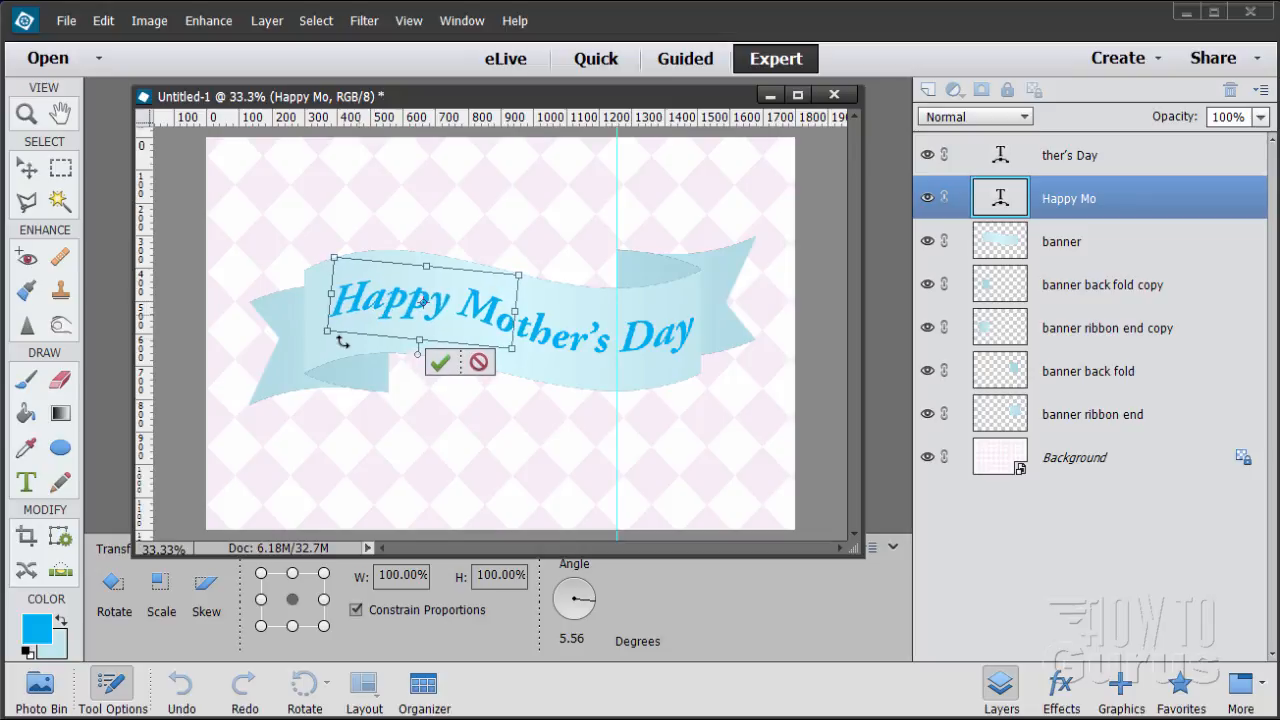
Reduce the rotation of "Happy Mo" to about 2 degrees and nudge it slightly down and right to line up with "ther's Day".
drag(325, 343, 330, 347)
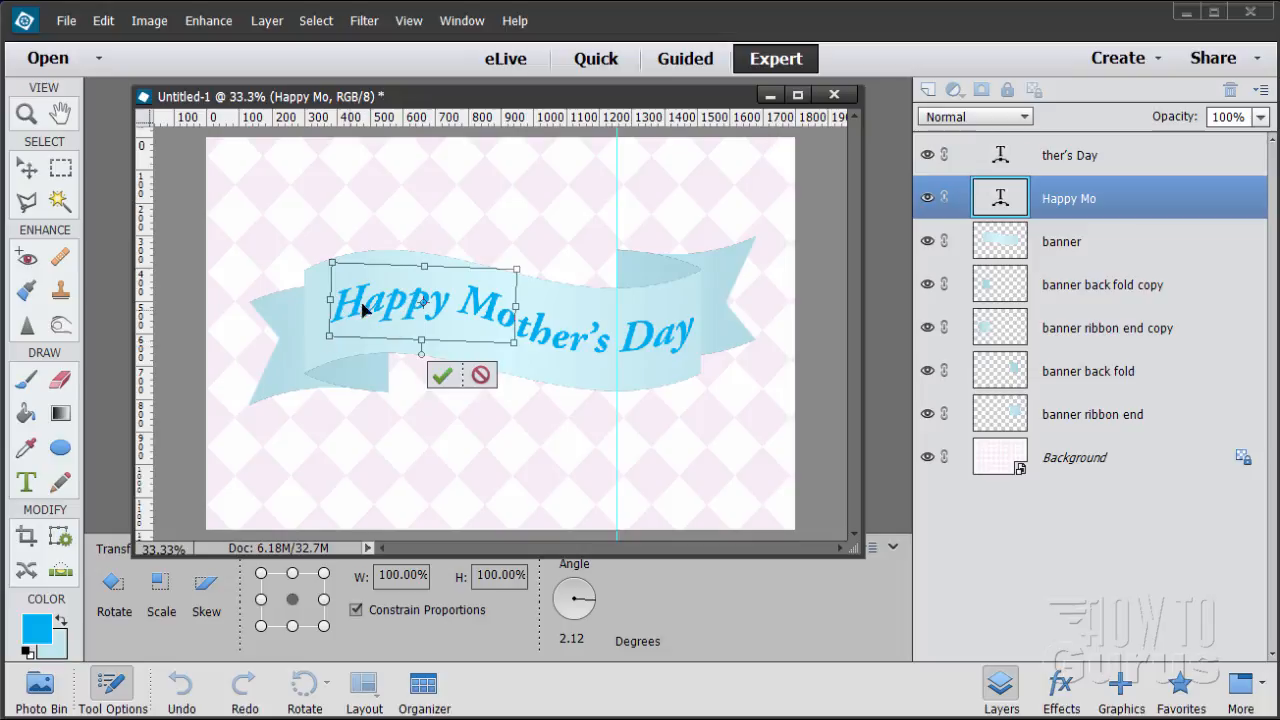
key(Down)
key(Down)
key(Down)
key(Down)
key(Down)
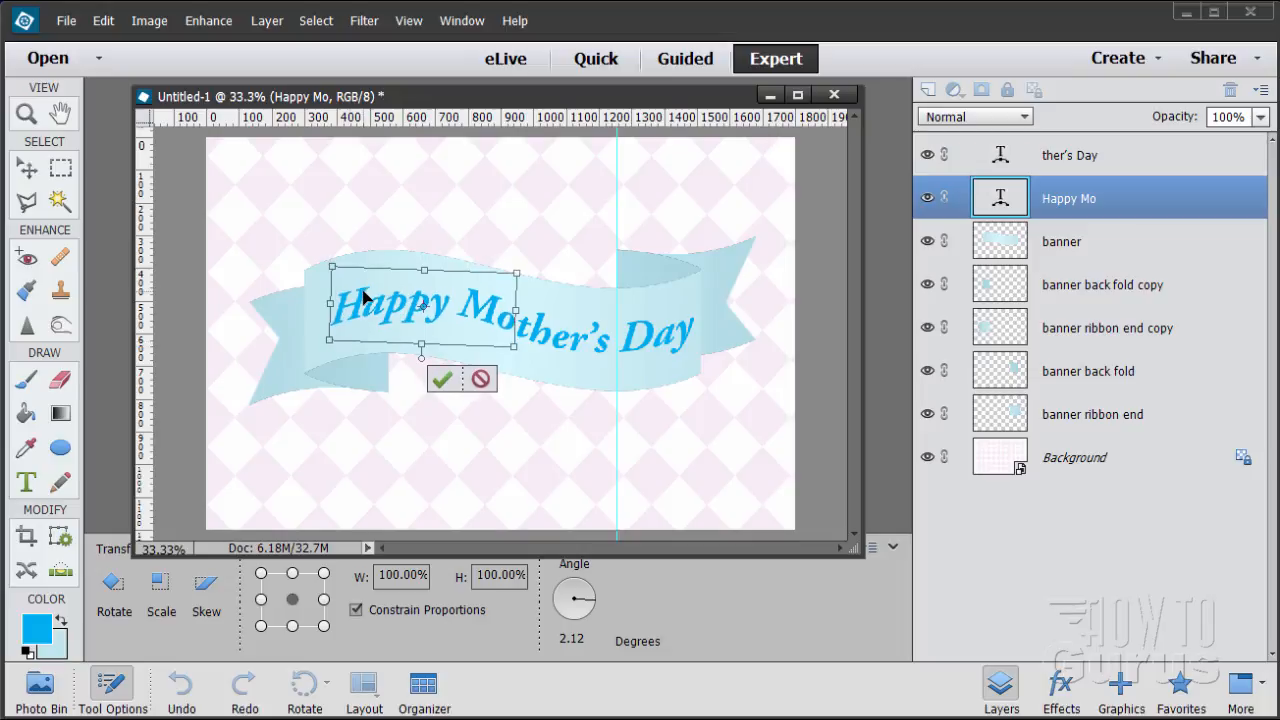
key(Right)
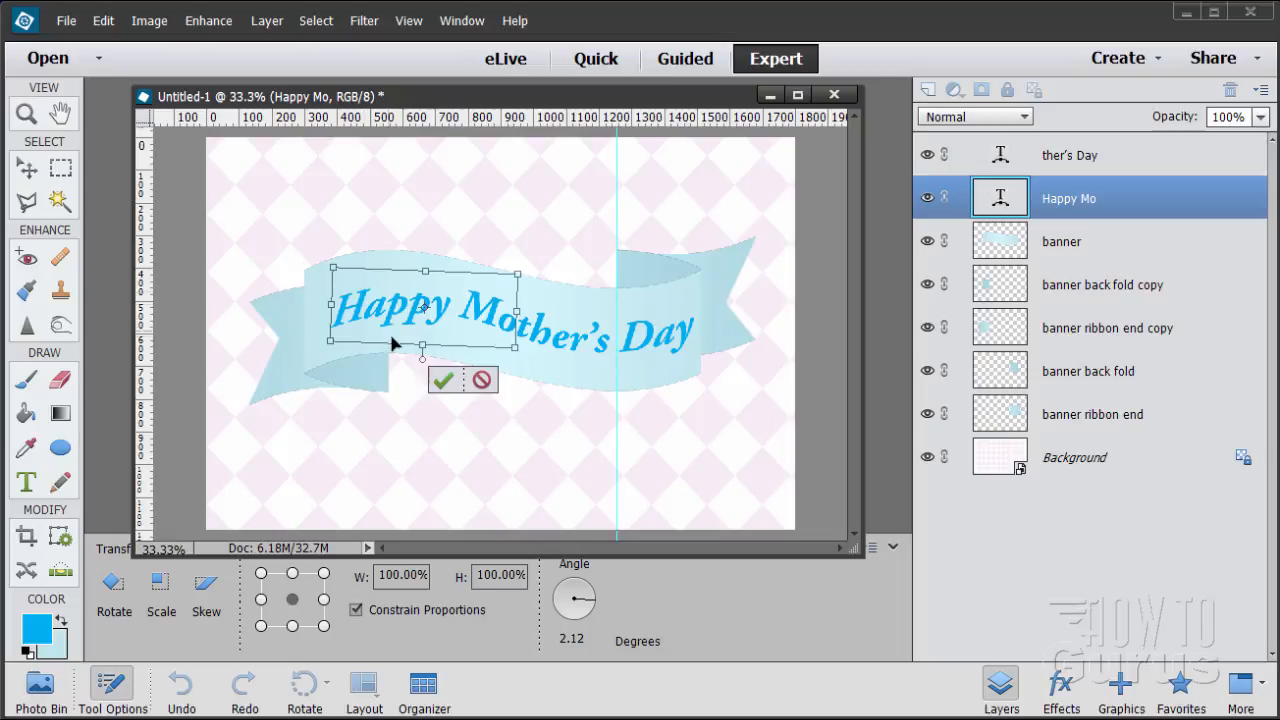
click(443, 379)
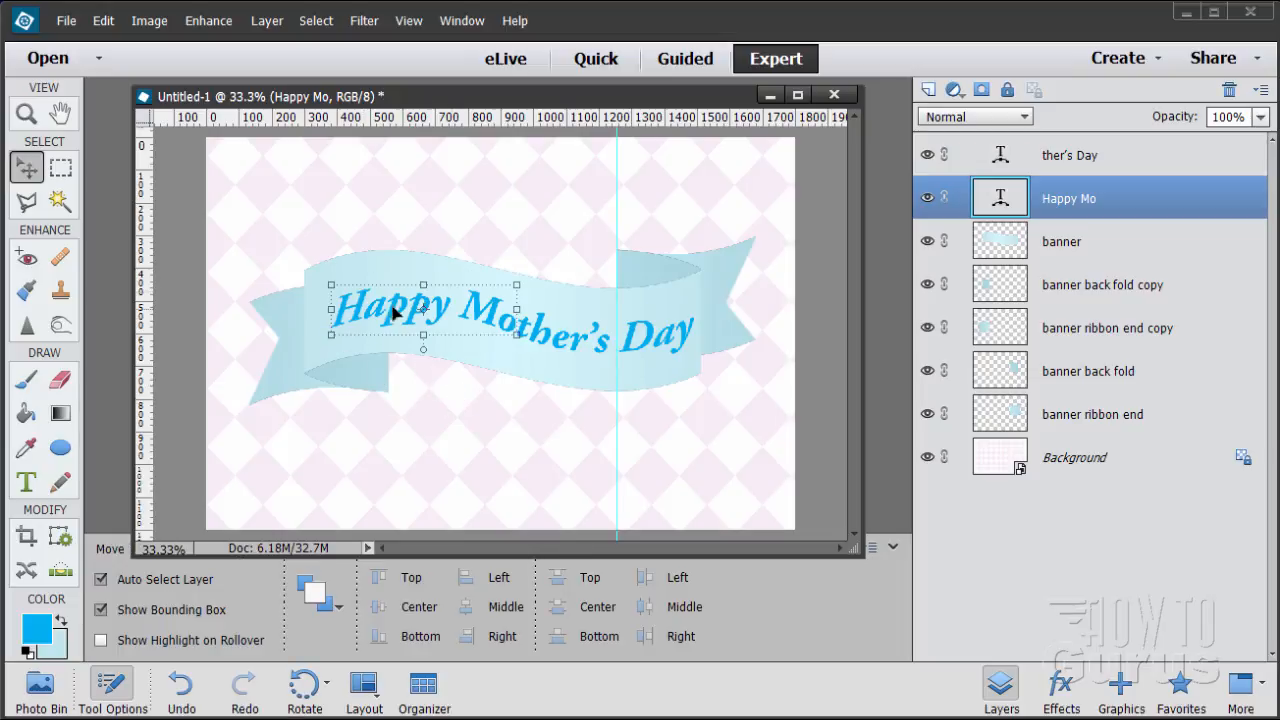
click(1148, 462)
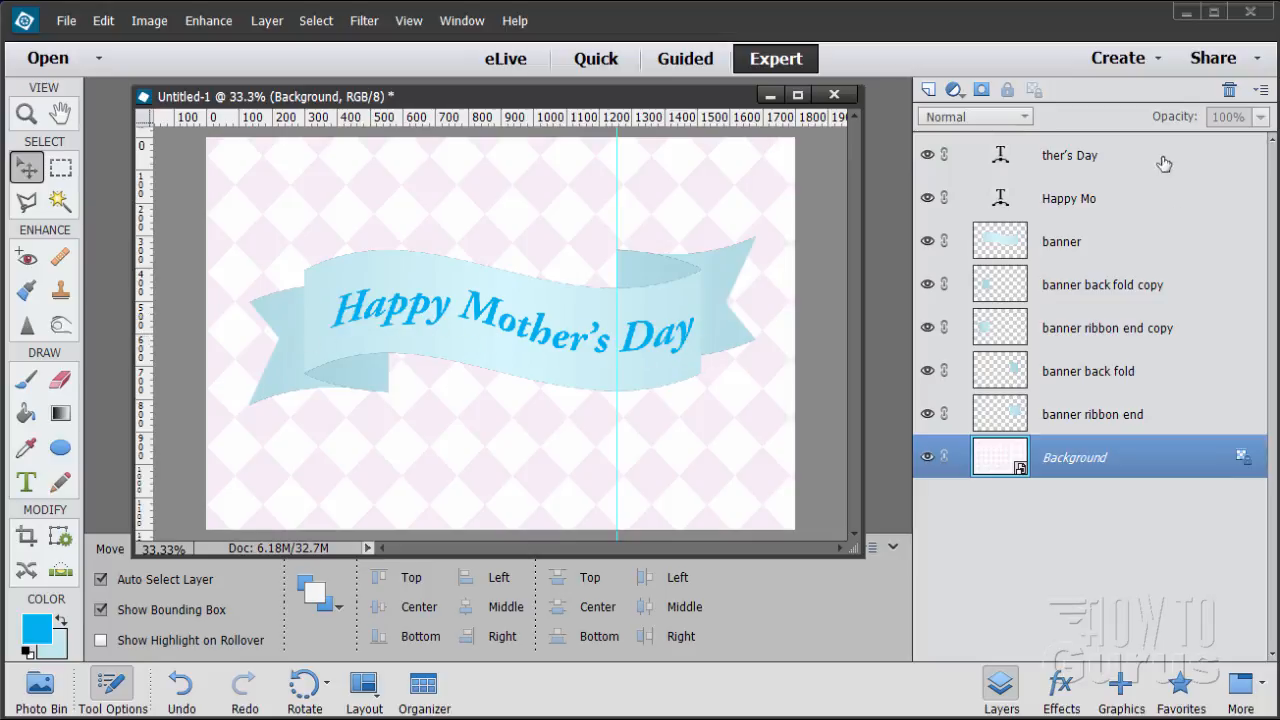
Nudge the "ther's Day" and "Happy Mo" text layers together slightly left on the banner, then deselect them.
click(1110, 160)
shift+click(1133, 206)
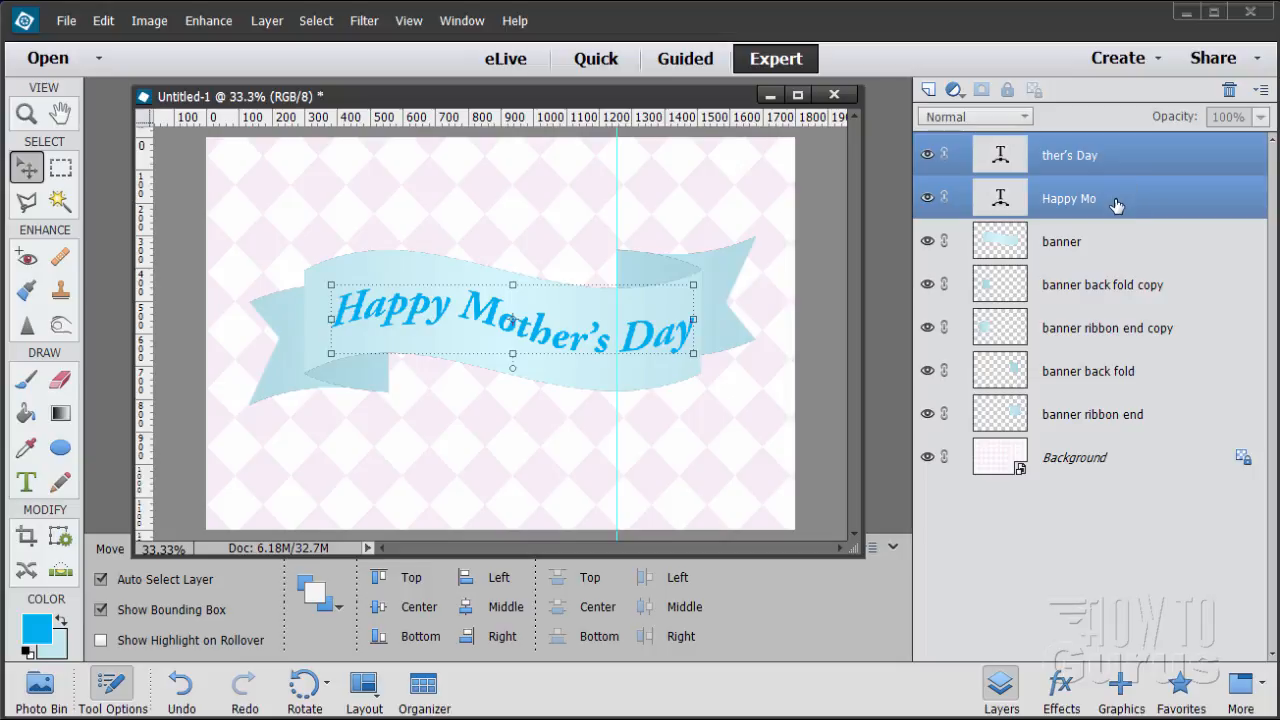
key(Left)
key(Left)
key(Left)
key(Left)
key(Left)
key(Left)
key(Left)
key(Left)
key(Left)
key(Left)
key(Left)
key(Left)
key(Left)
key(Left)
key(Left)
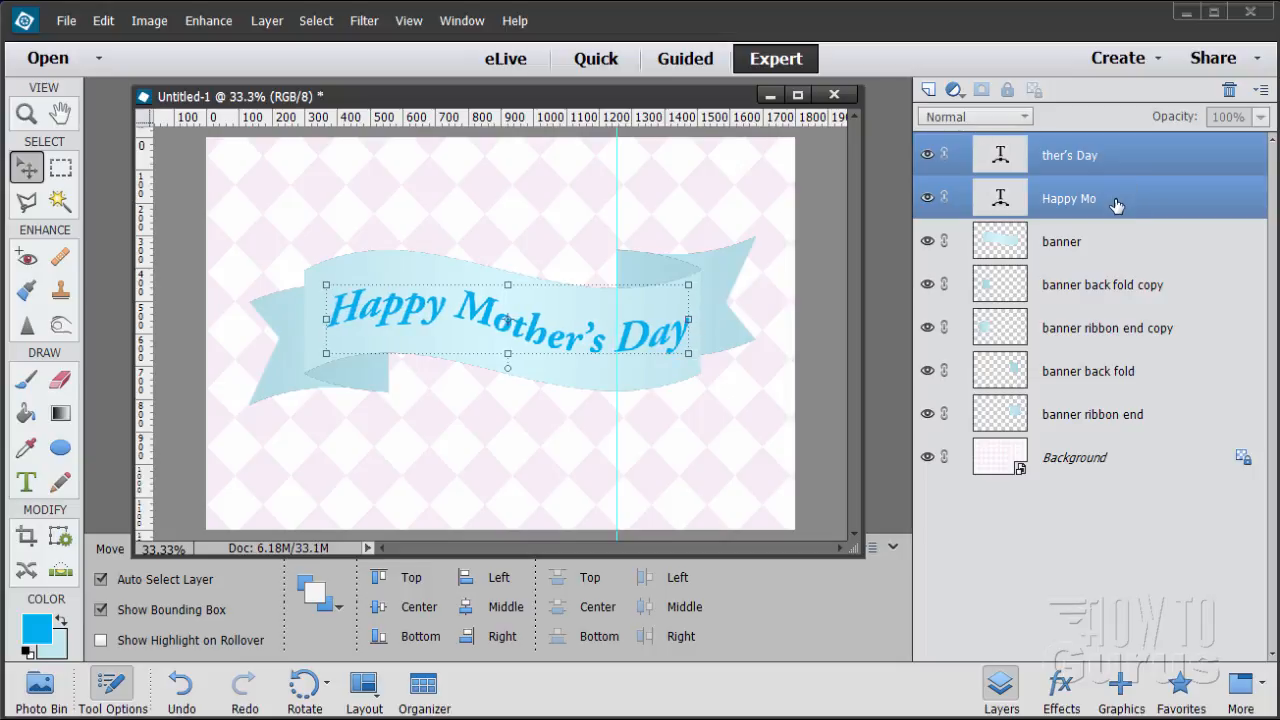
click(1167, 469)
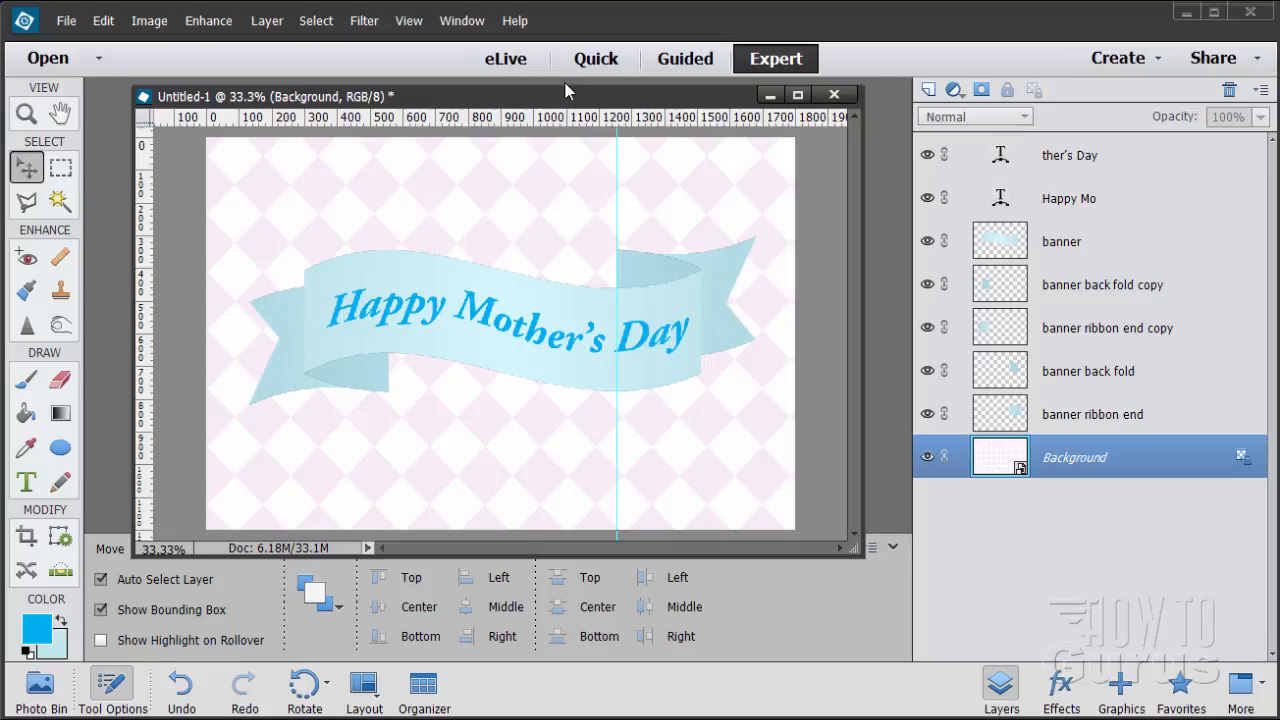
Limit the content library to the Graphics type and bring its daisies and other flowers into view.
drag(565, 86, 565, 81)
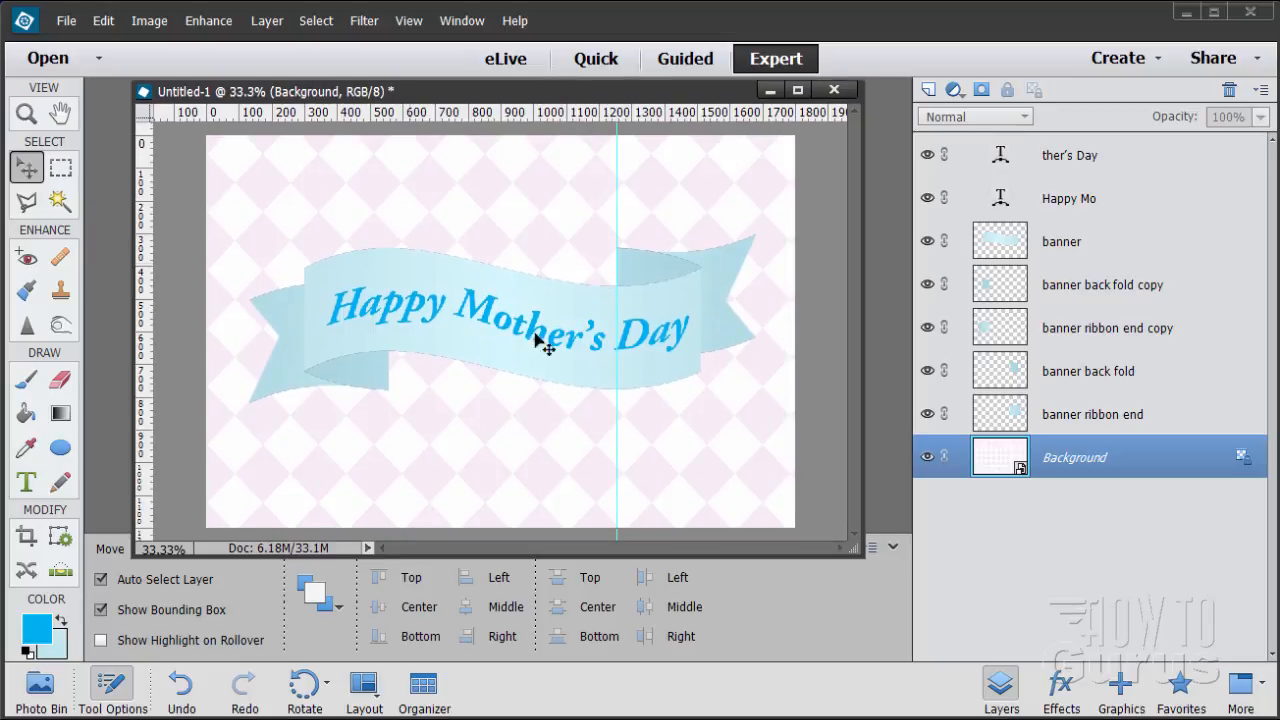
click(1120, 688)
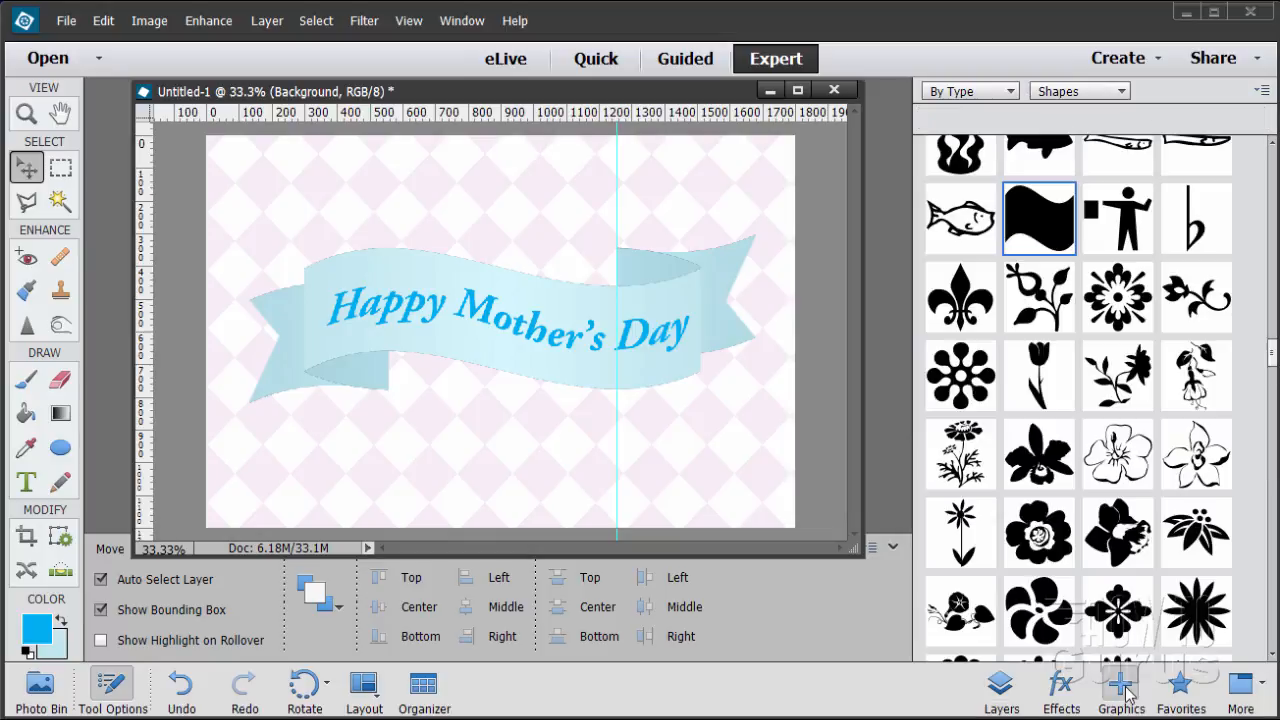
click(1070, 92)
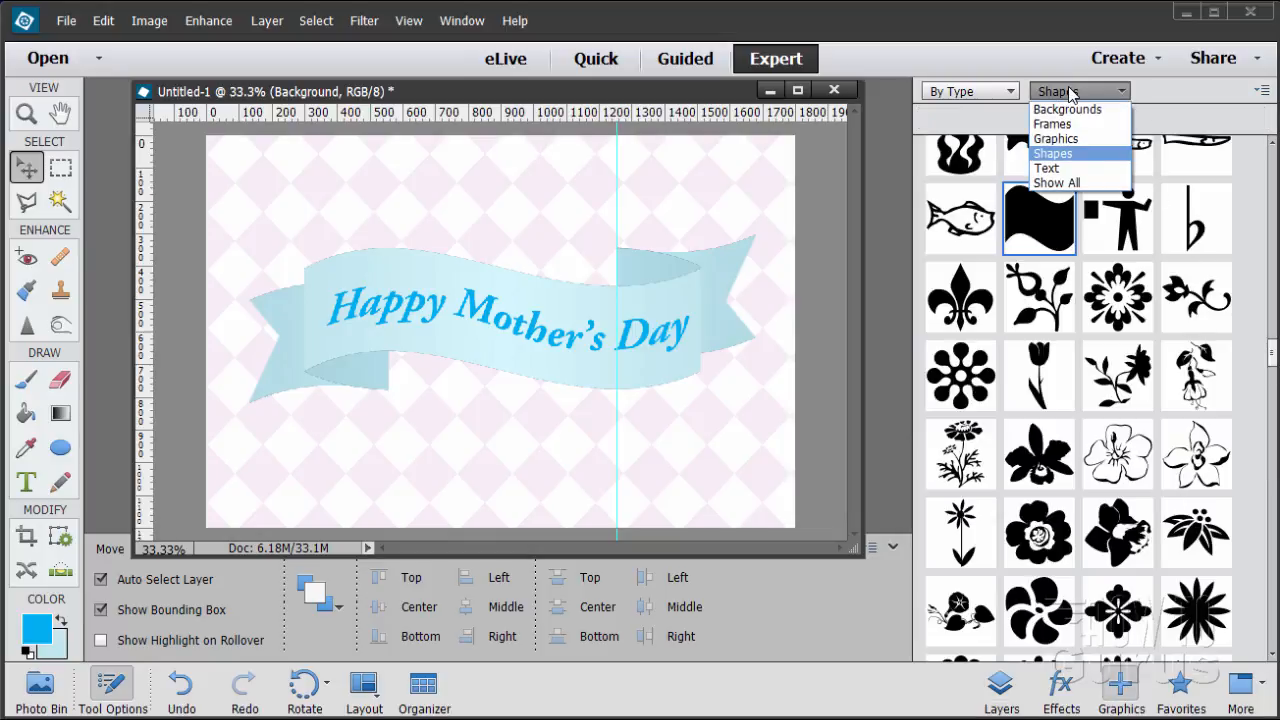
click(1058, 140)
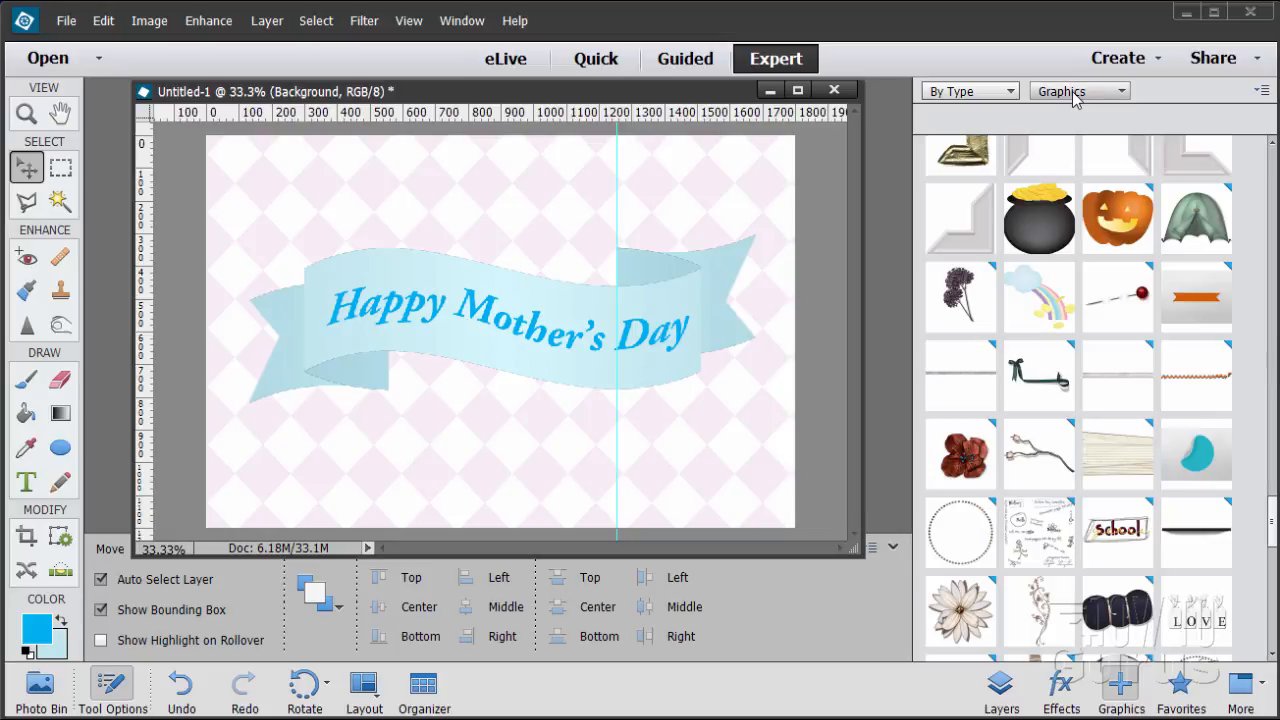
scroll(1268, 525, down, 5)
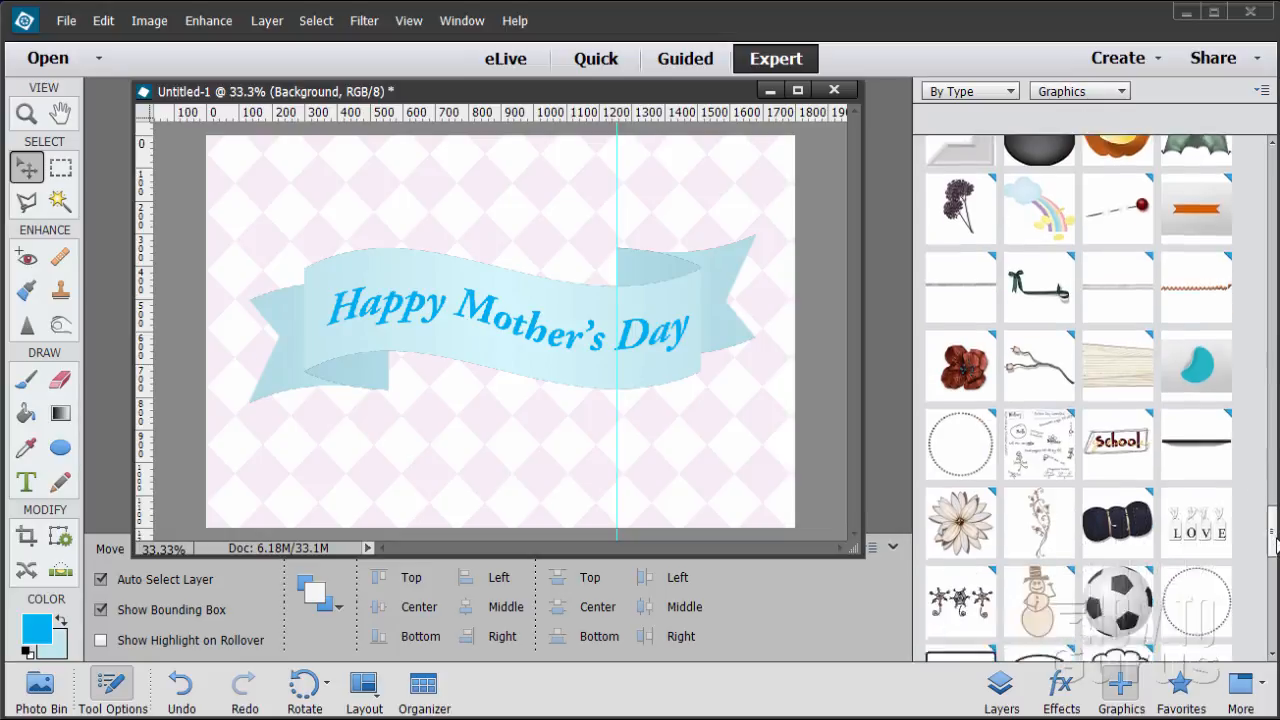
drag(1272, 562, 1272, 318)
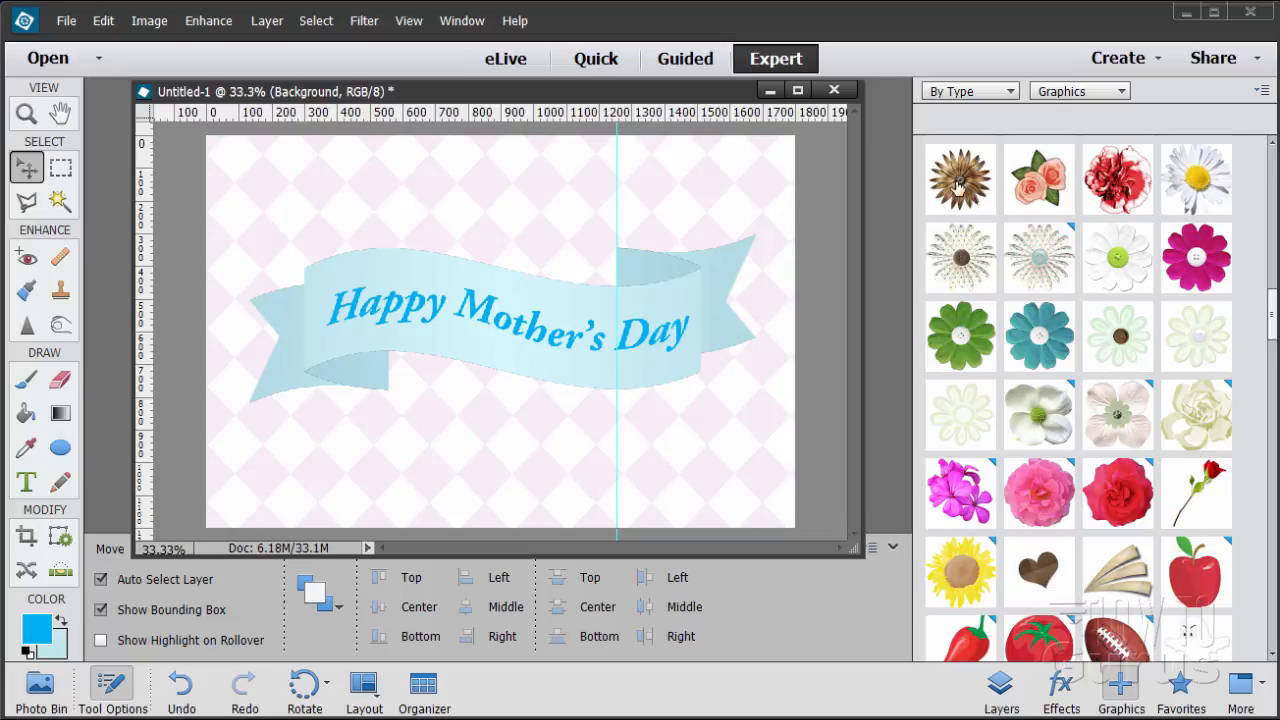
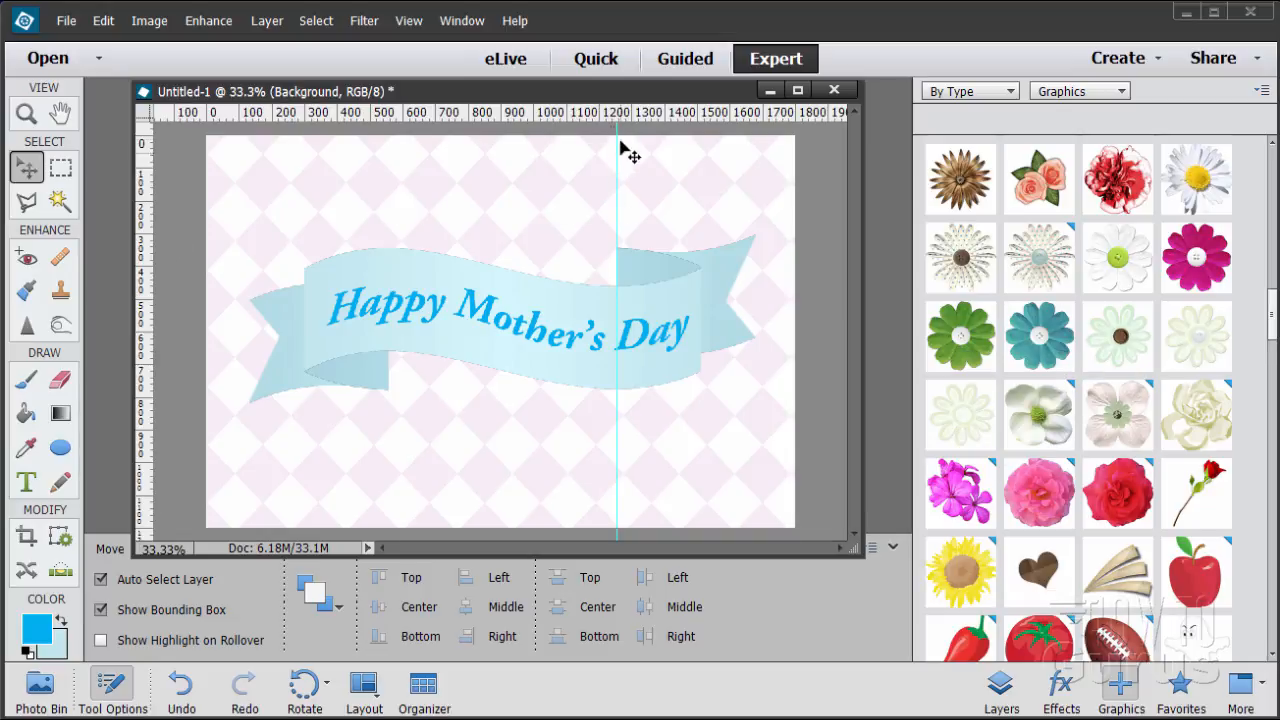
Hide the guides and make the "banner back fold copy" layer active.
click(409, 21)
click(425, 241)
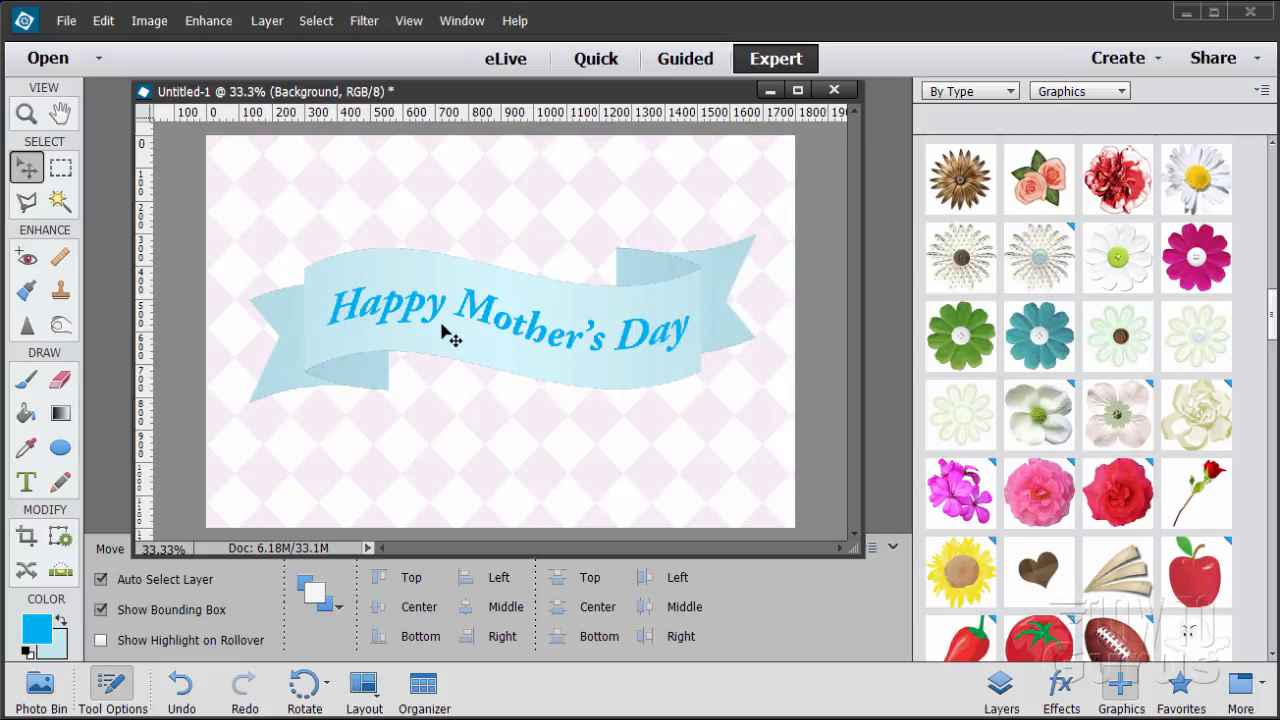
click(1002, 688)
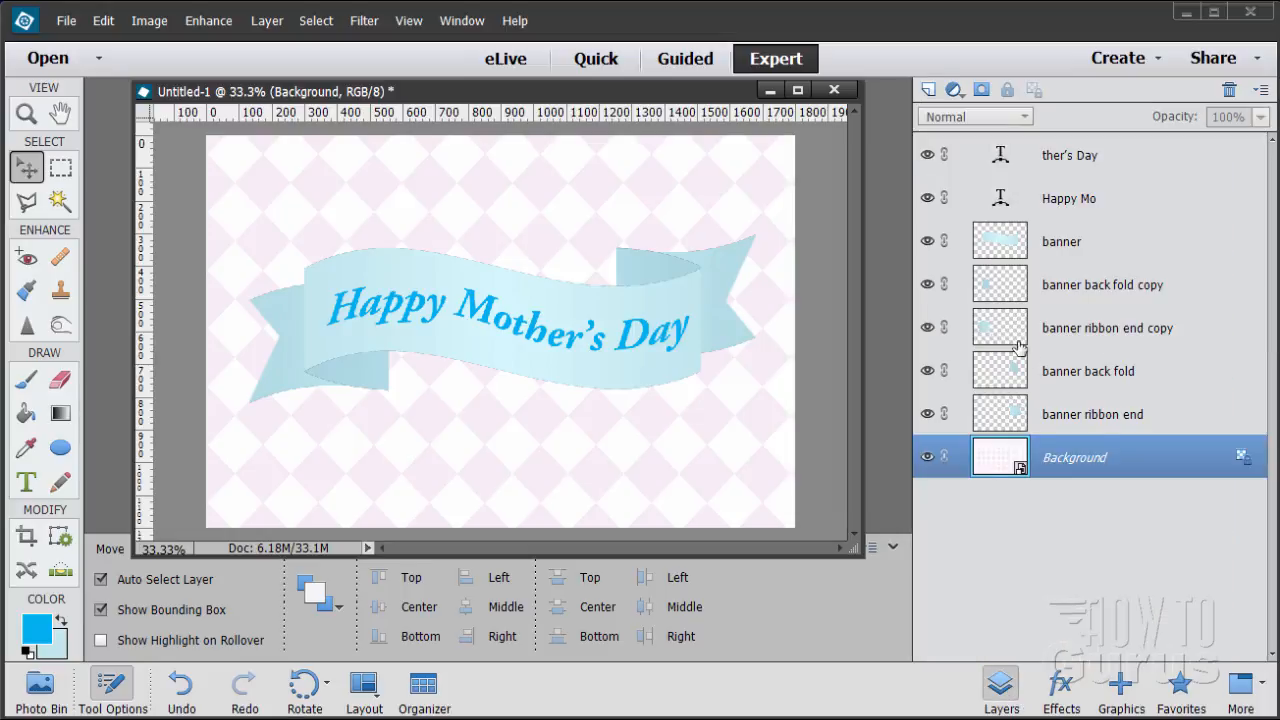
click(1104, 254)
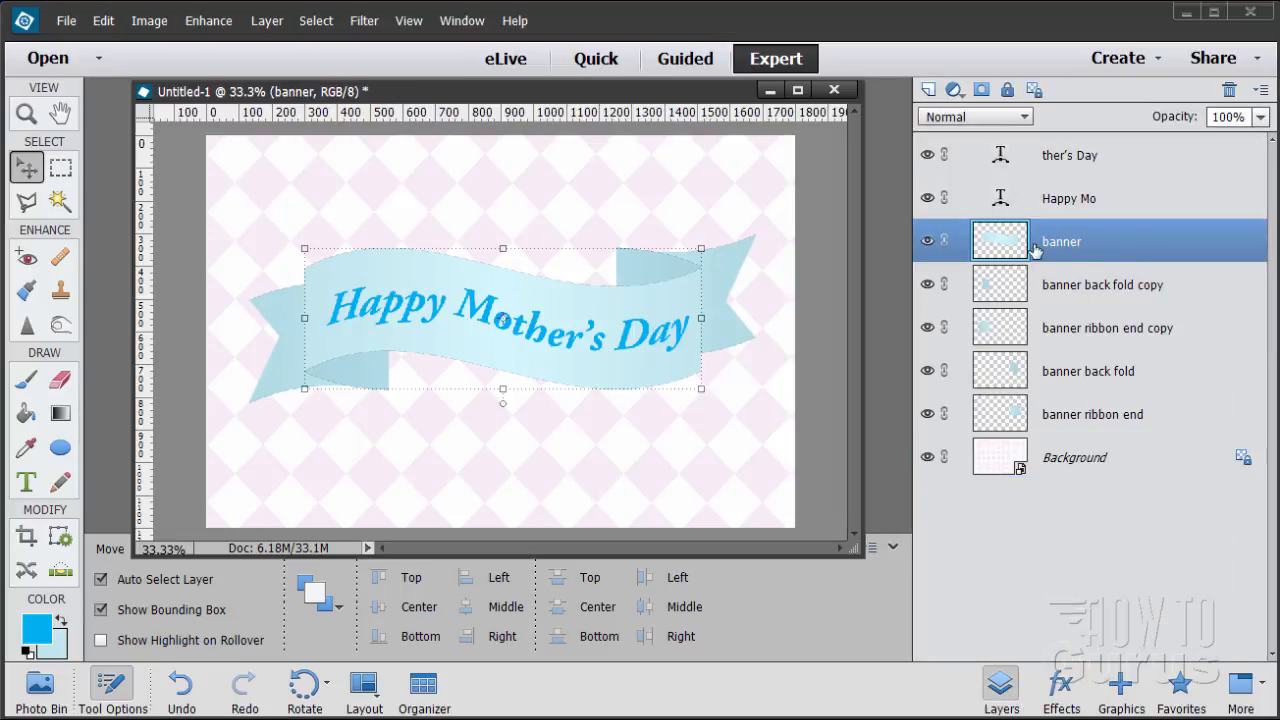
click(1086, 292)
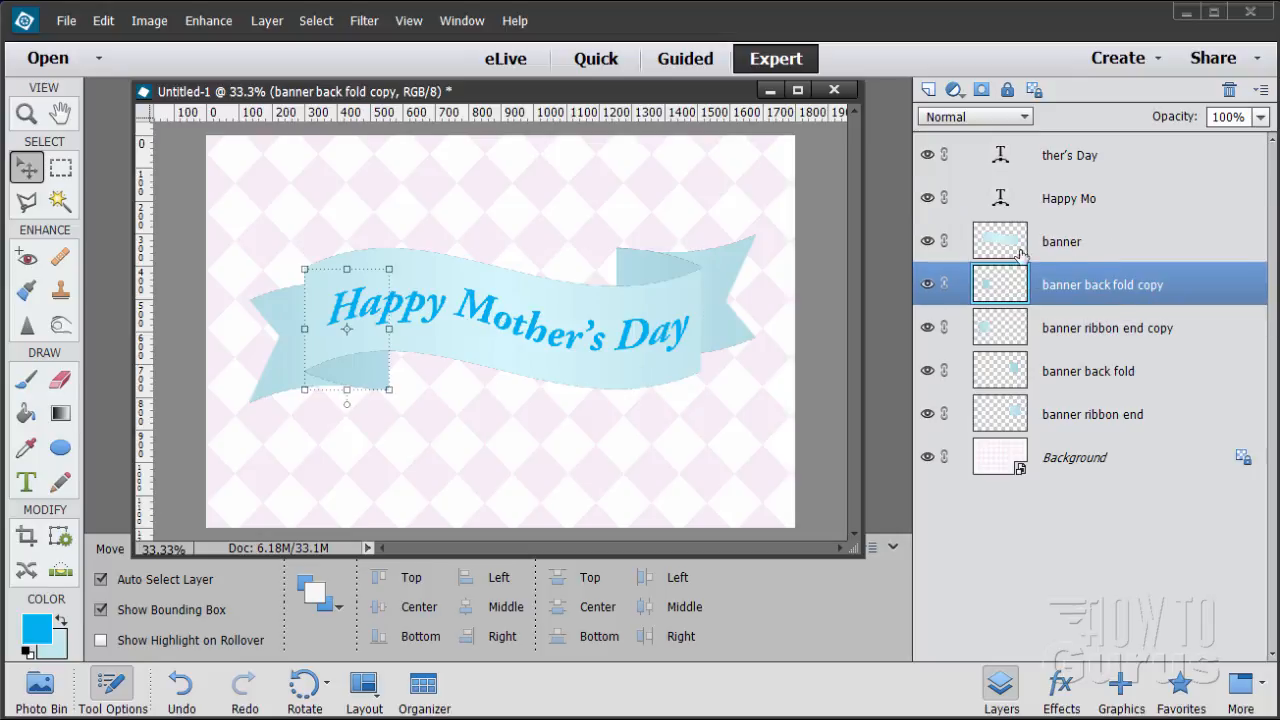
Constrain the Ellipse shape to Circle and add guides crossing at the card's center, at about 900 px across and 600 px down.
click(60, 449)
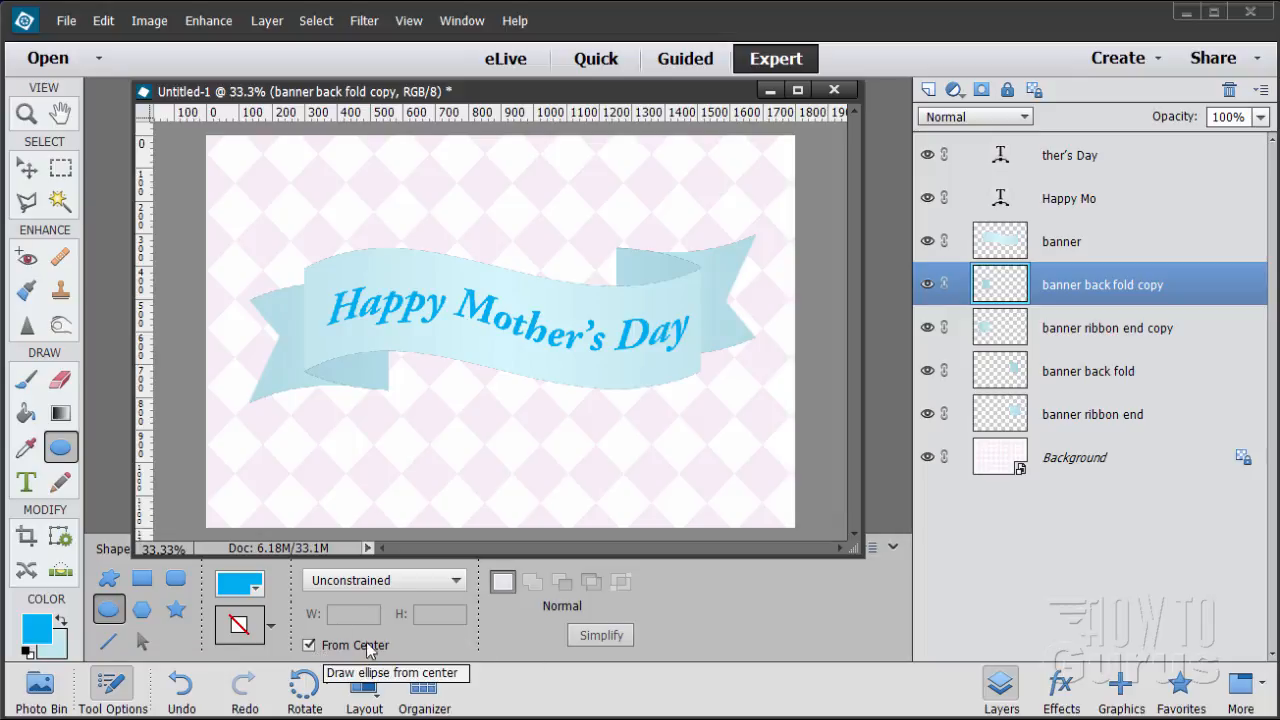
click(460, 582)
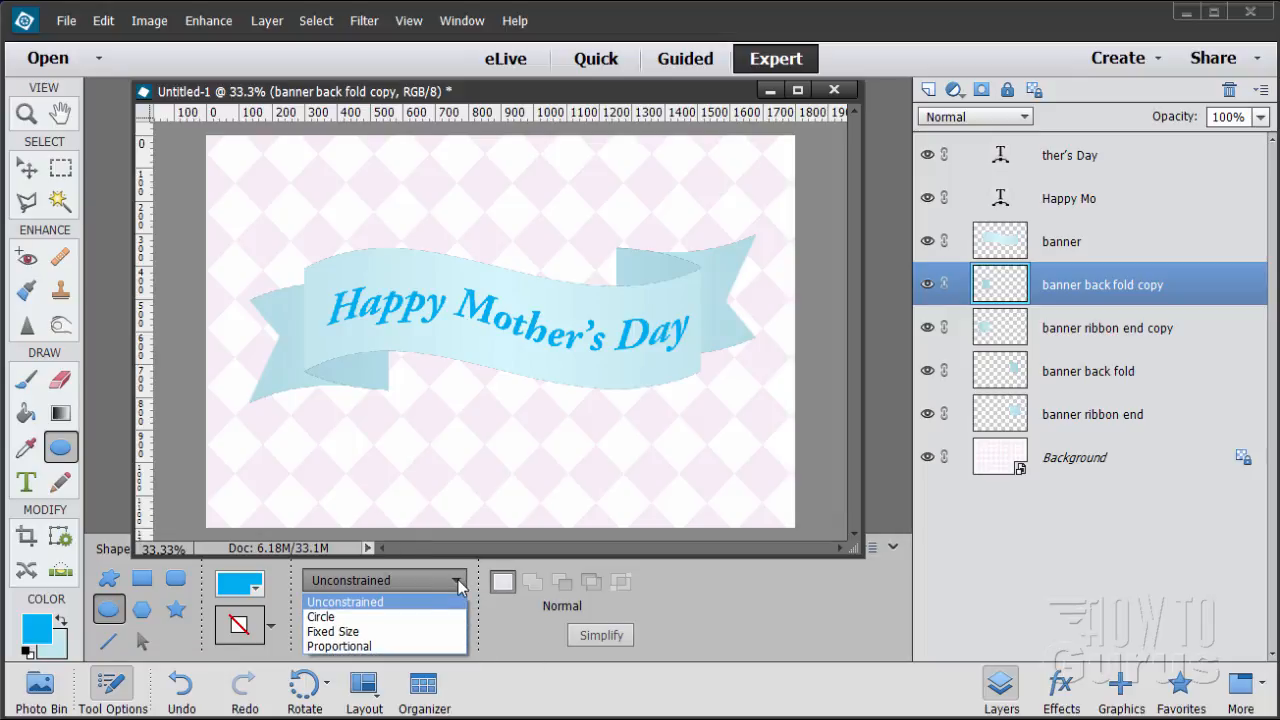
click(323, 619)
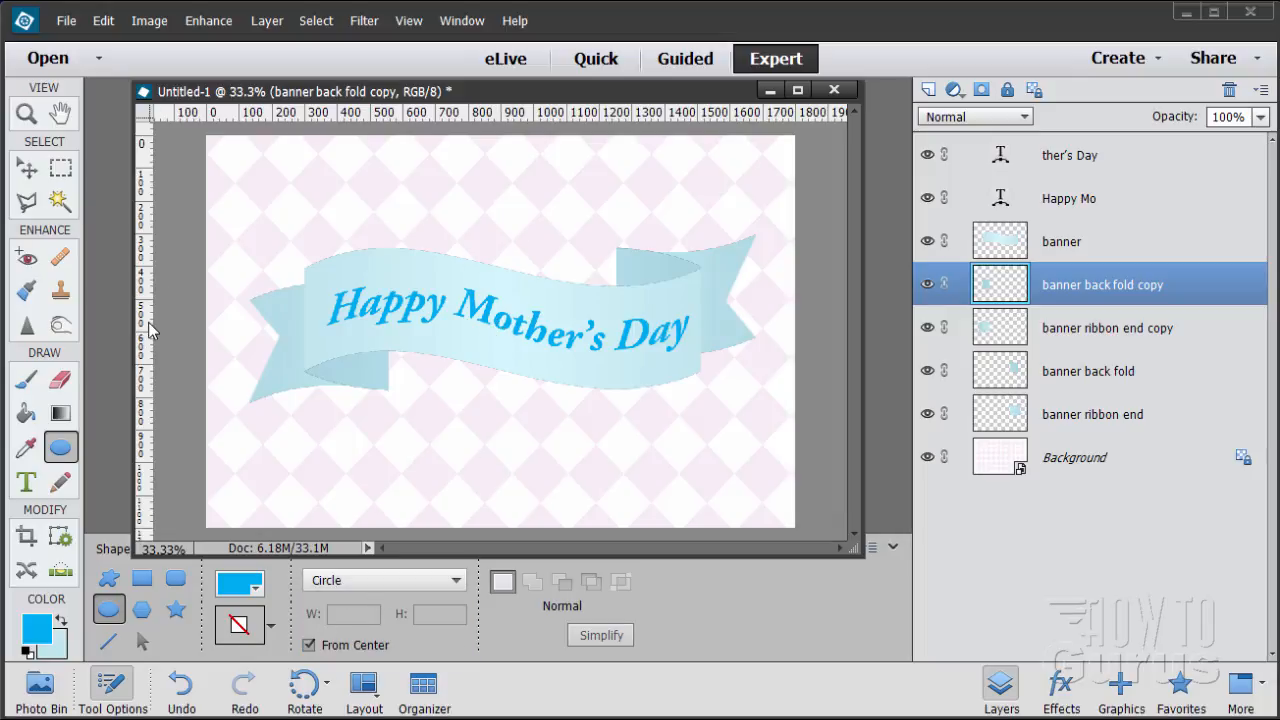
drag(148, 330, 501, 355)
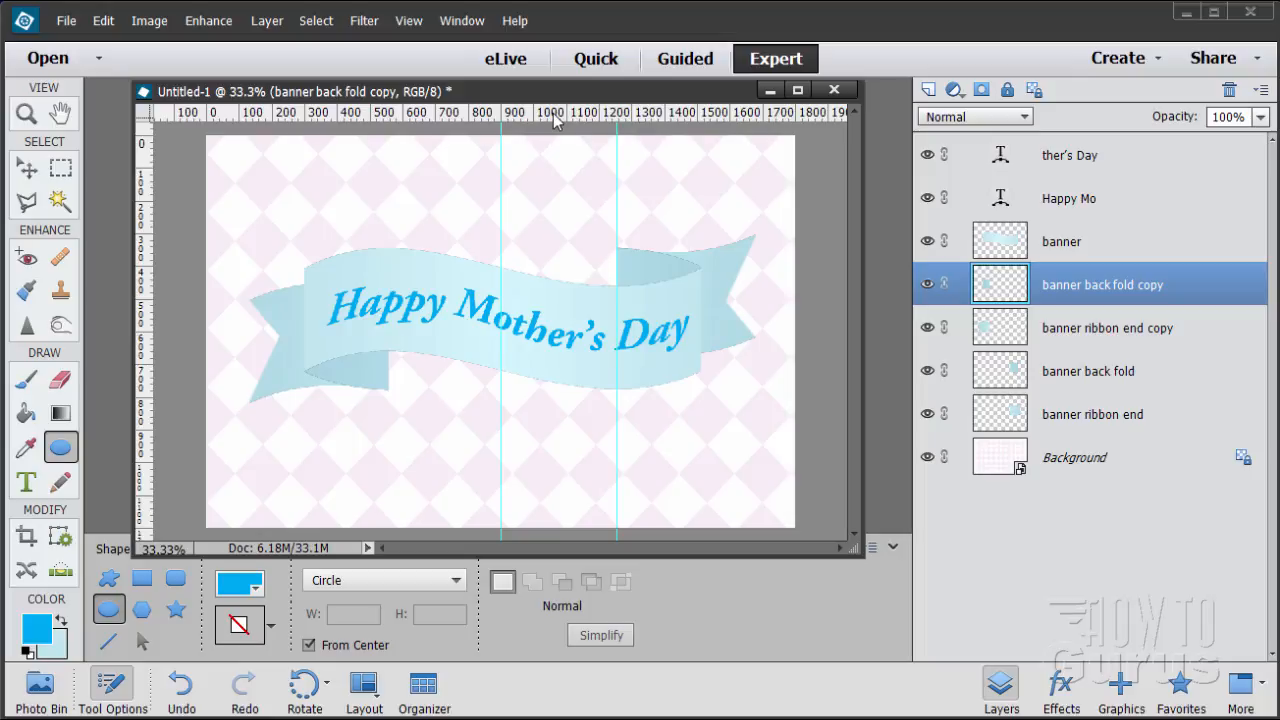
drag(553, 113, 553, 328)
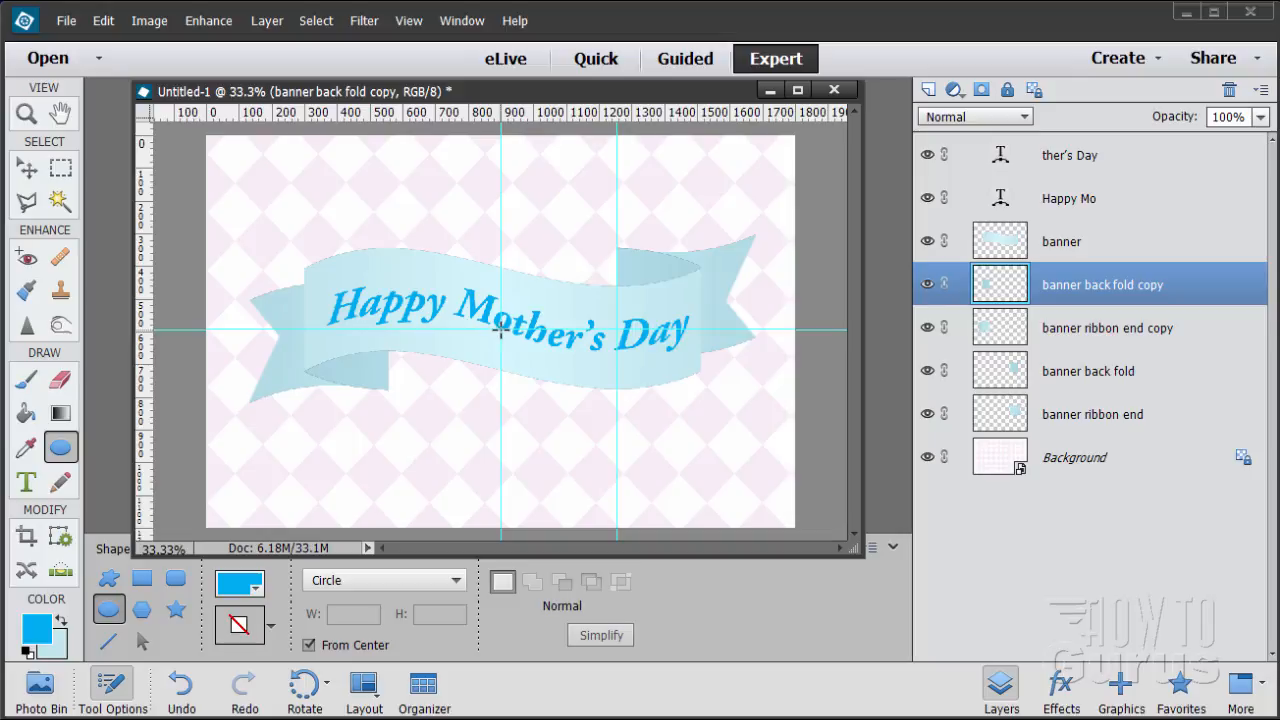
Draw a blue circle about 1070 px wide outward from the guide intersection, behind the main banner, and deselect it.
drag(500, 330, 626, 454)
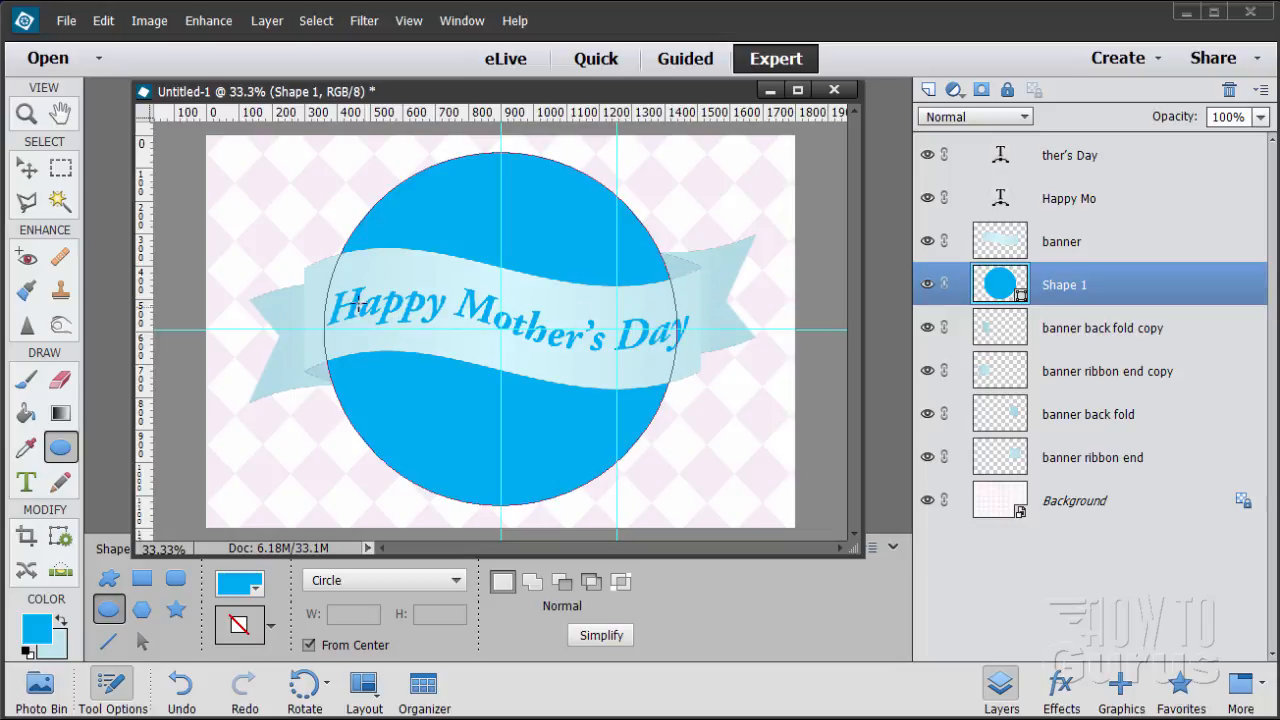
click(26, 168)
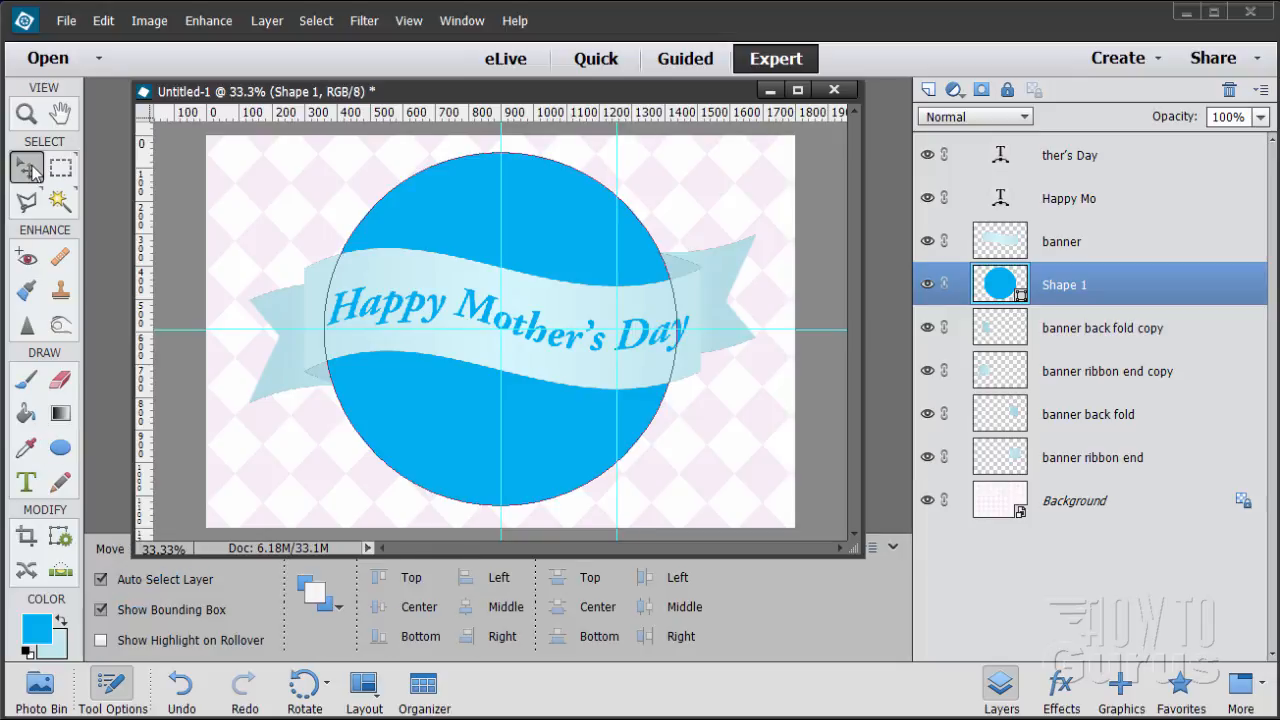
click(843, 306)
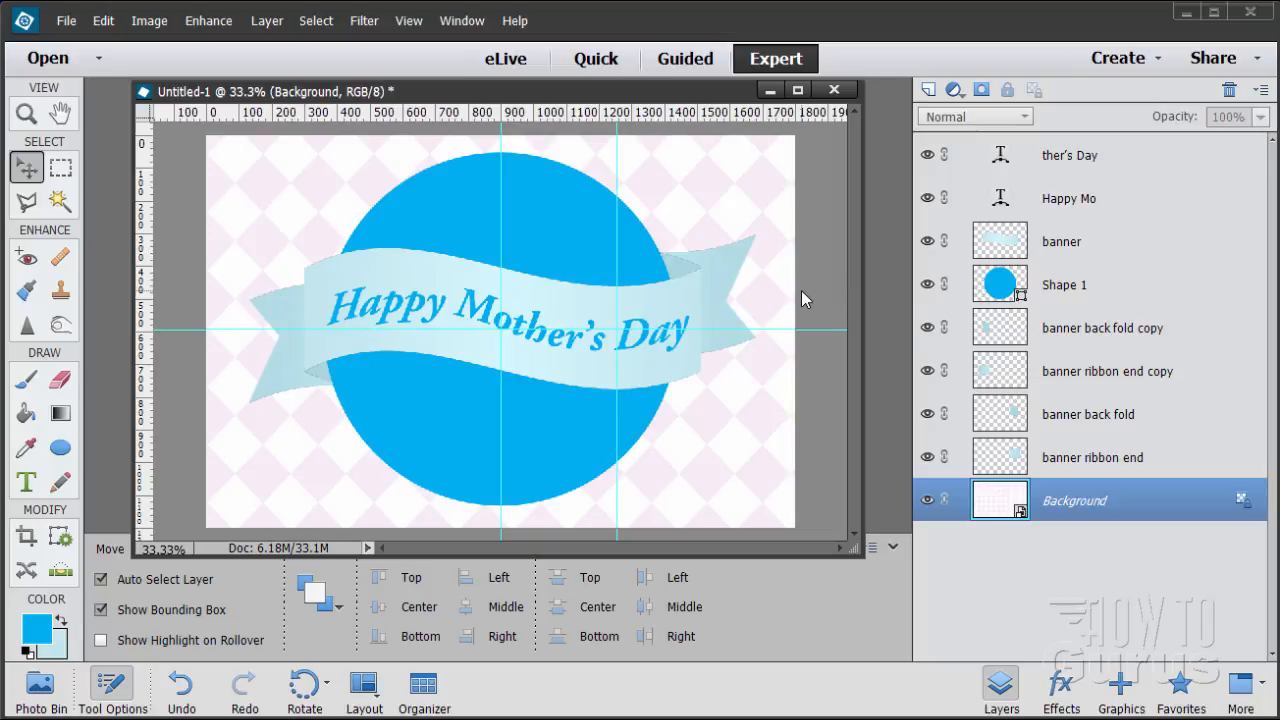
Add the green daisy and the pale daisy with a brown center along the circle's upper-left edge, above the banner.
click(1120, 686)
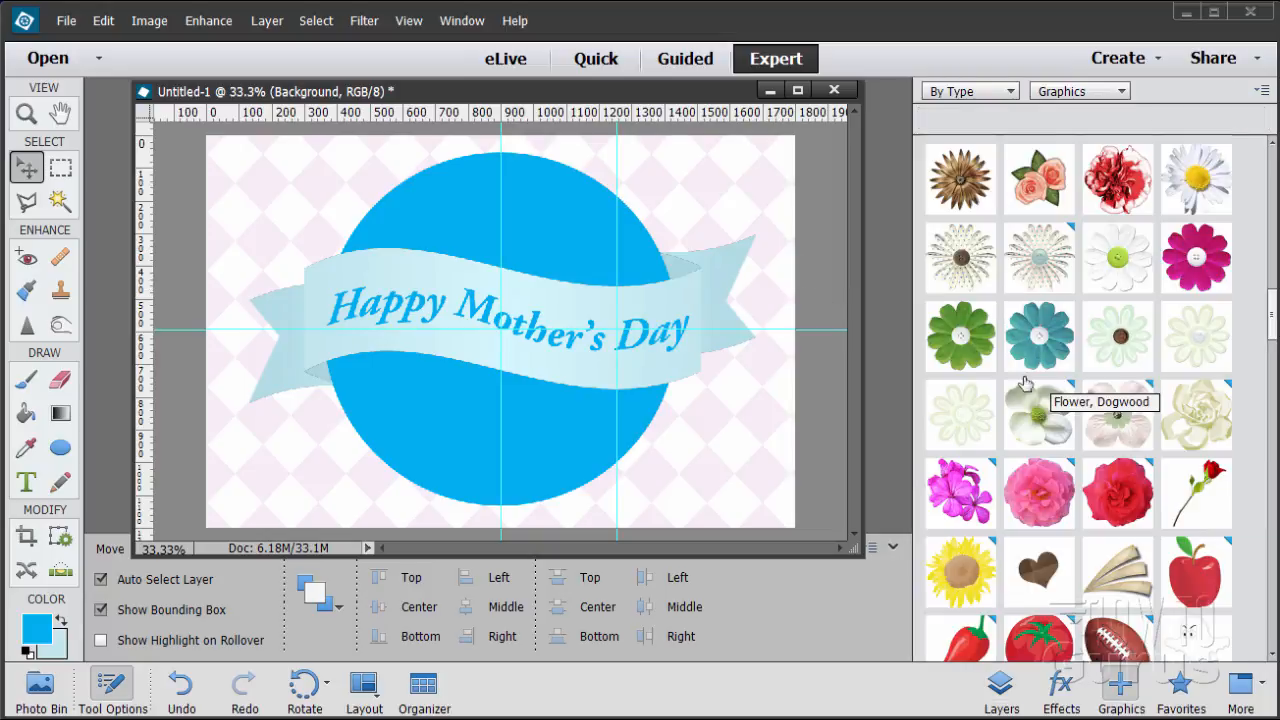
double_click(966, 338)
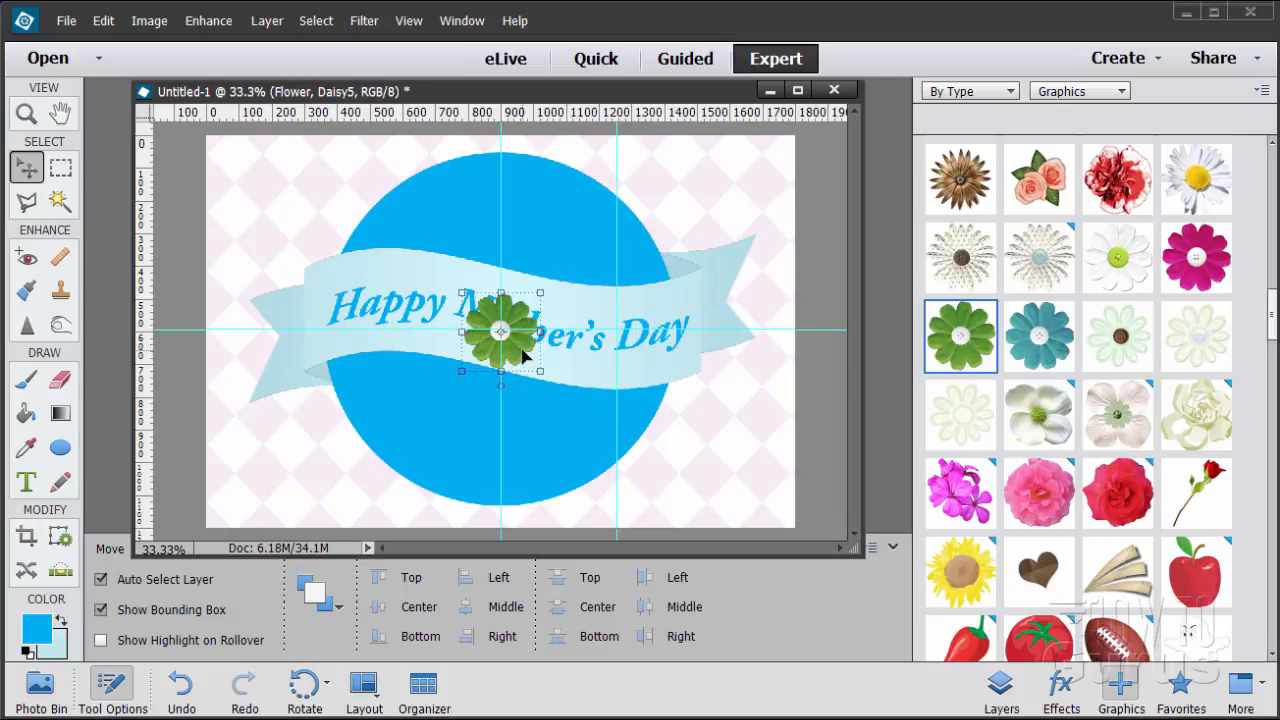
drag(515, 352, 389, 273)
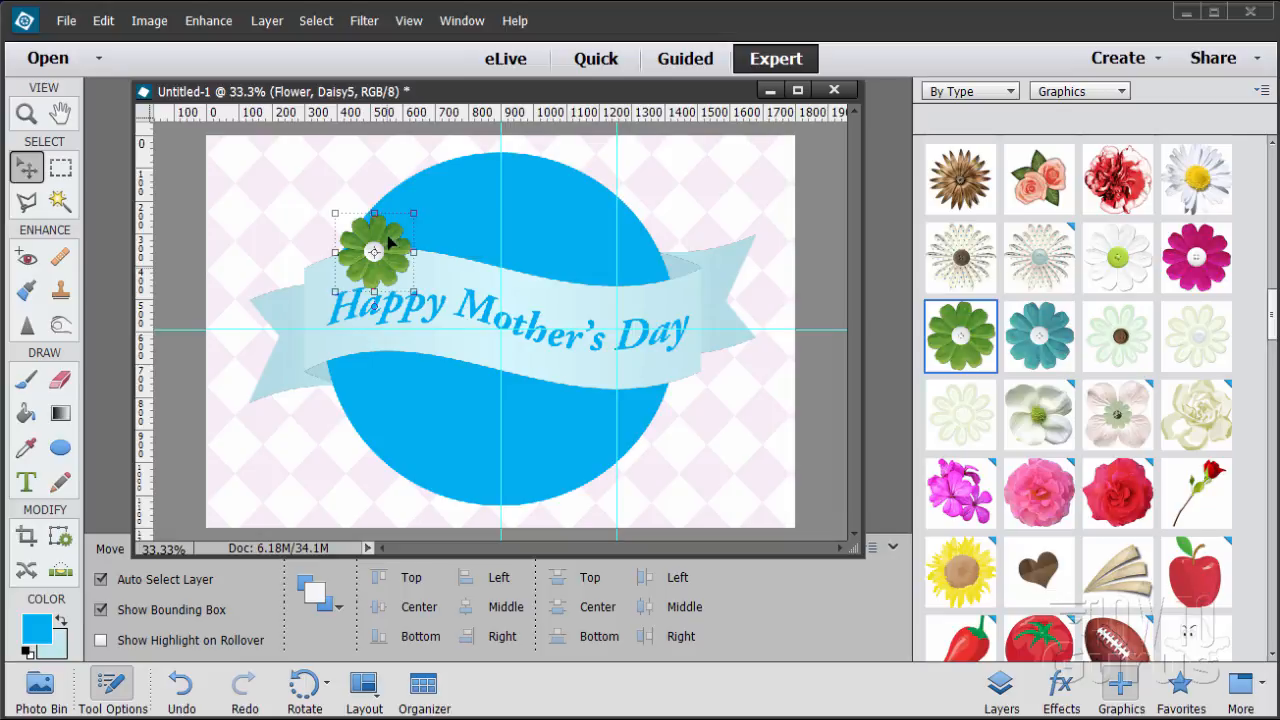
double_click(1140, 349)
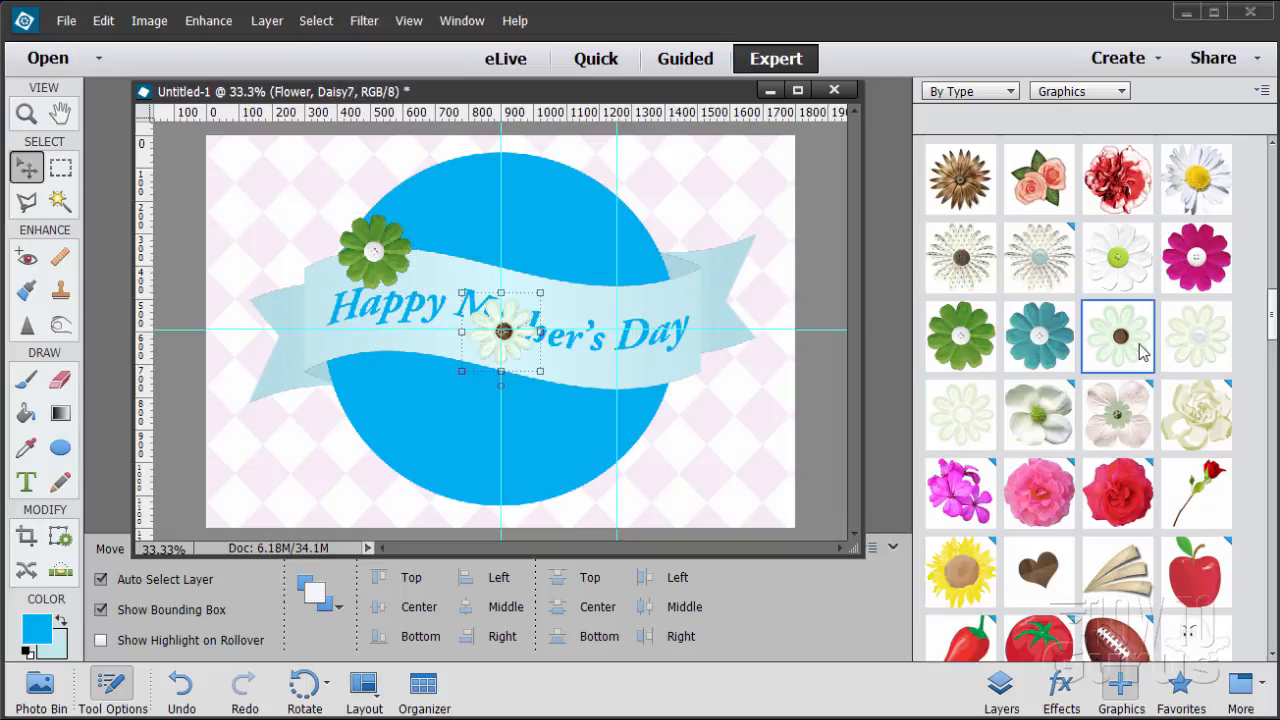
drag(517, 352, 412, 235)
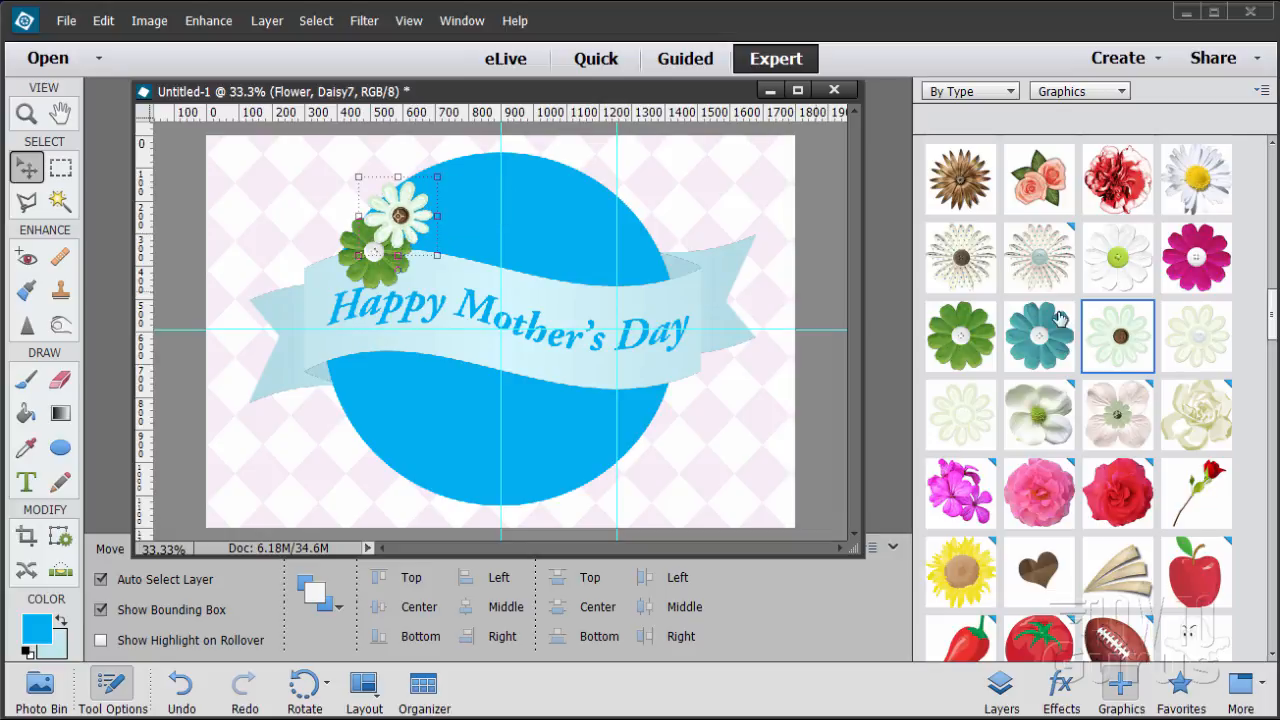
Add the magenta daisy beside the pale one on the circle's upper-left edge and scale it to 136.88%.
click(1182, 270)
double_click(1182, 270)
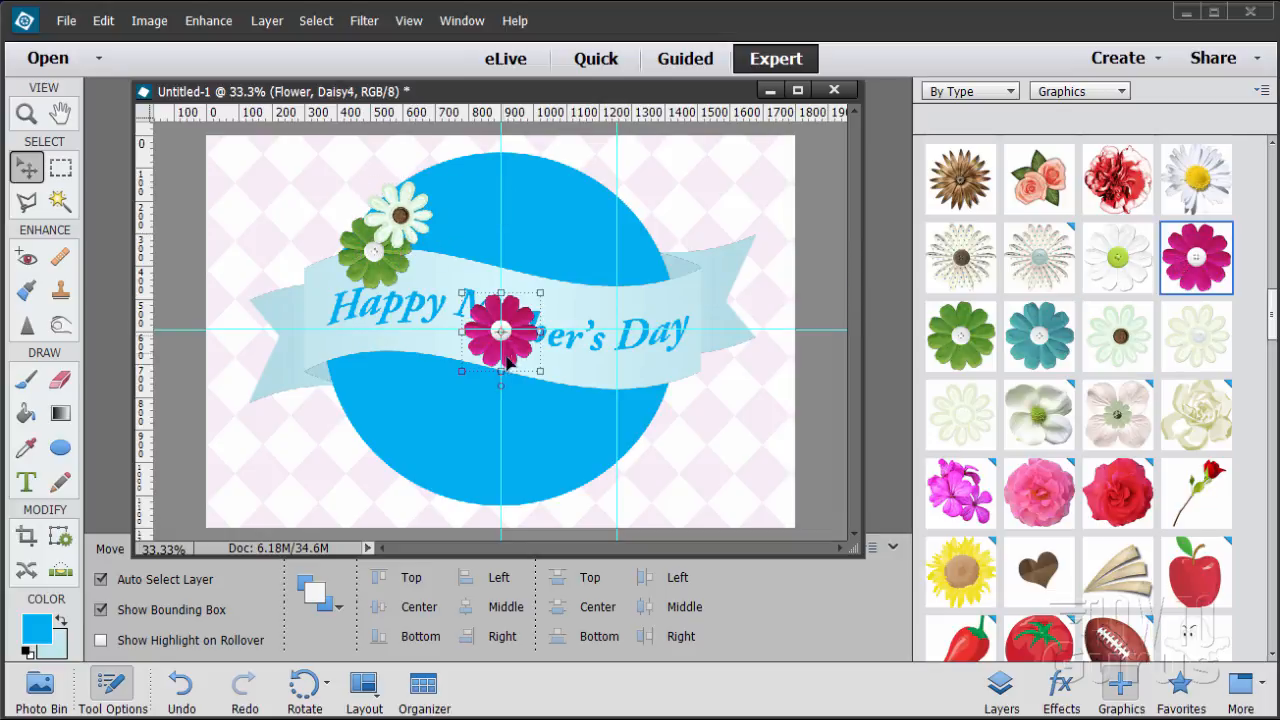
drag(506, 362, 461, 230)
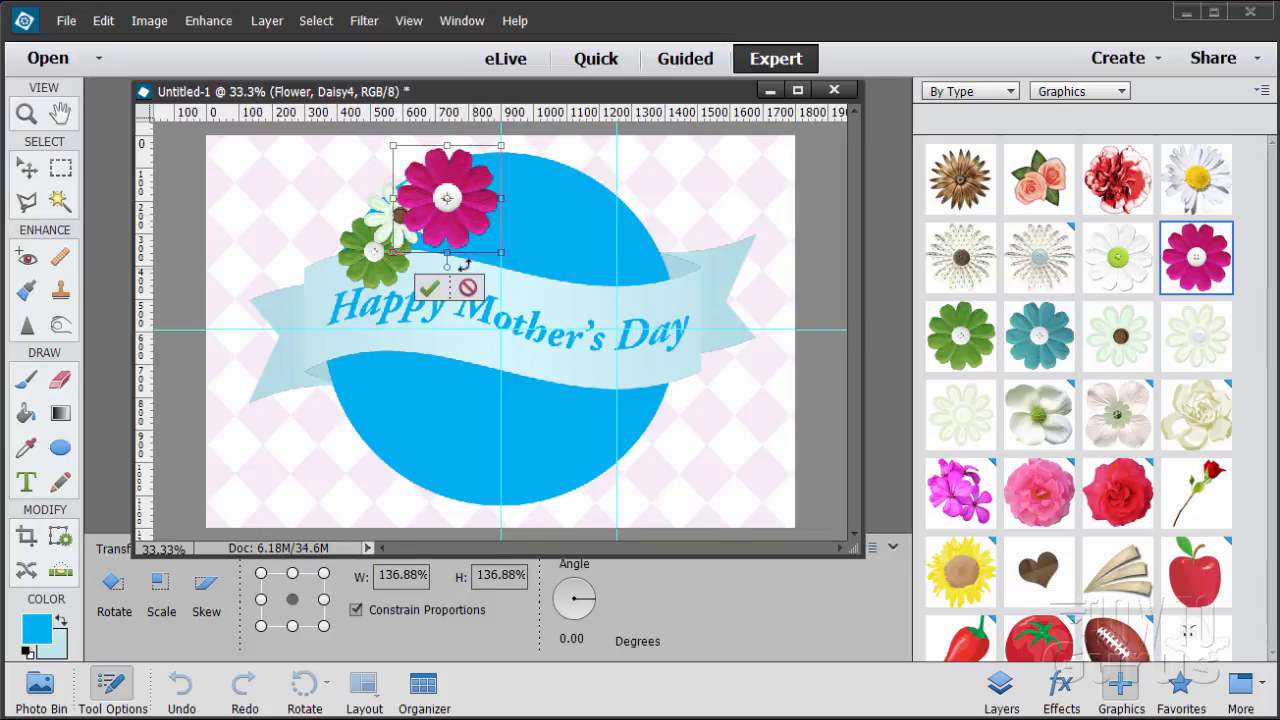
click(429, 290)
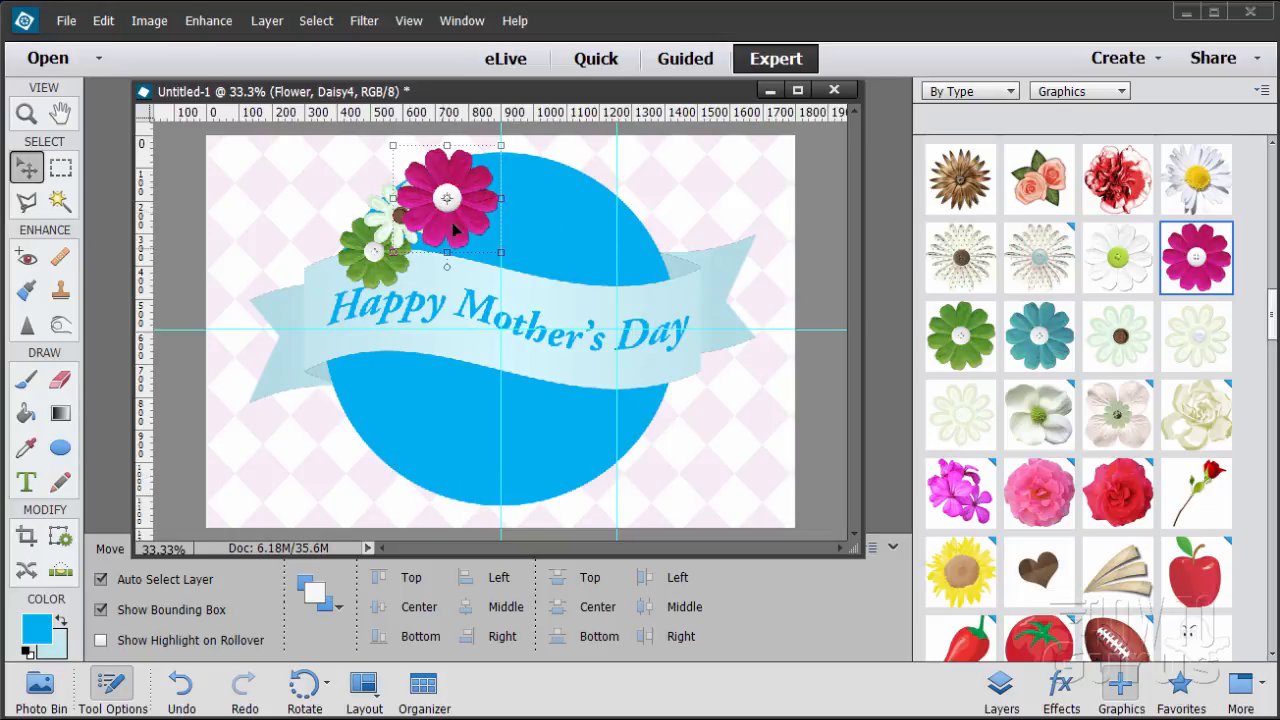
Add the teal daisy at the top of the circle and the cream daisy where its right edge meets the banner.
double_click(1031, 333)
drag(524, 355, 524, 203)
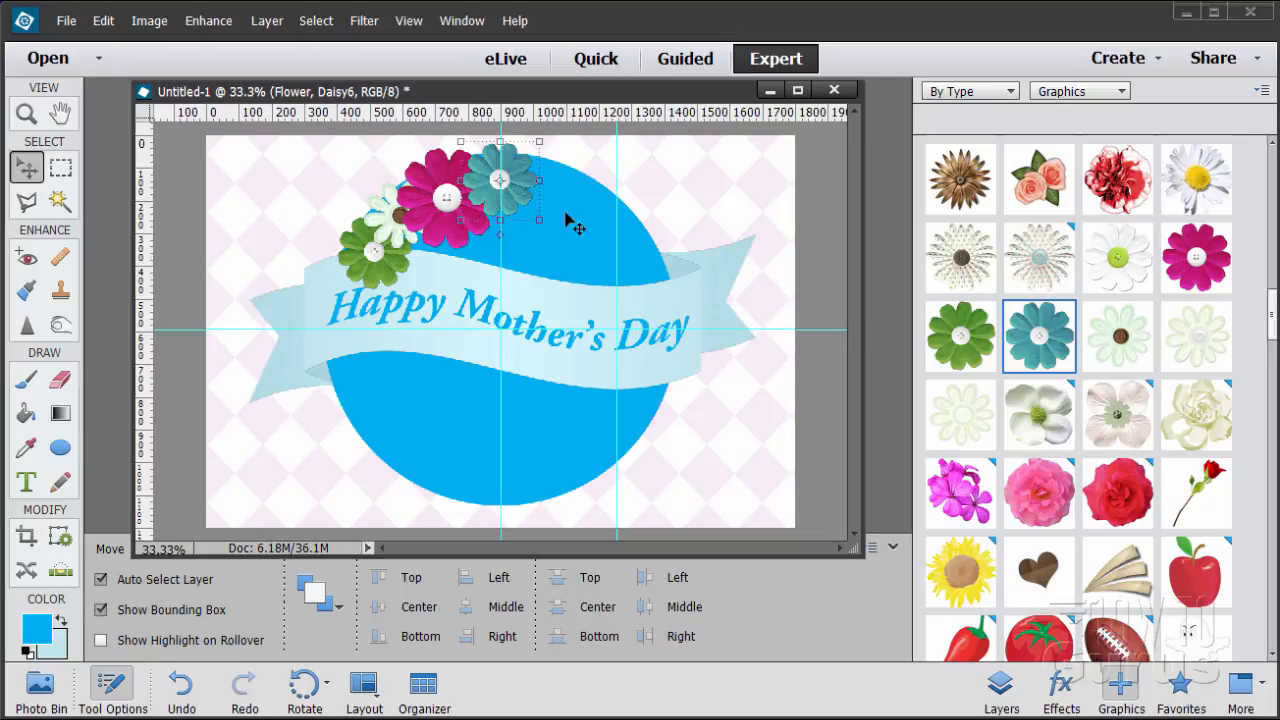
double_click(1207, 358)
drag(510, 340, 652, 290)
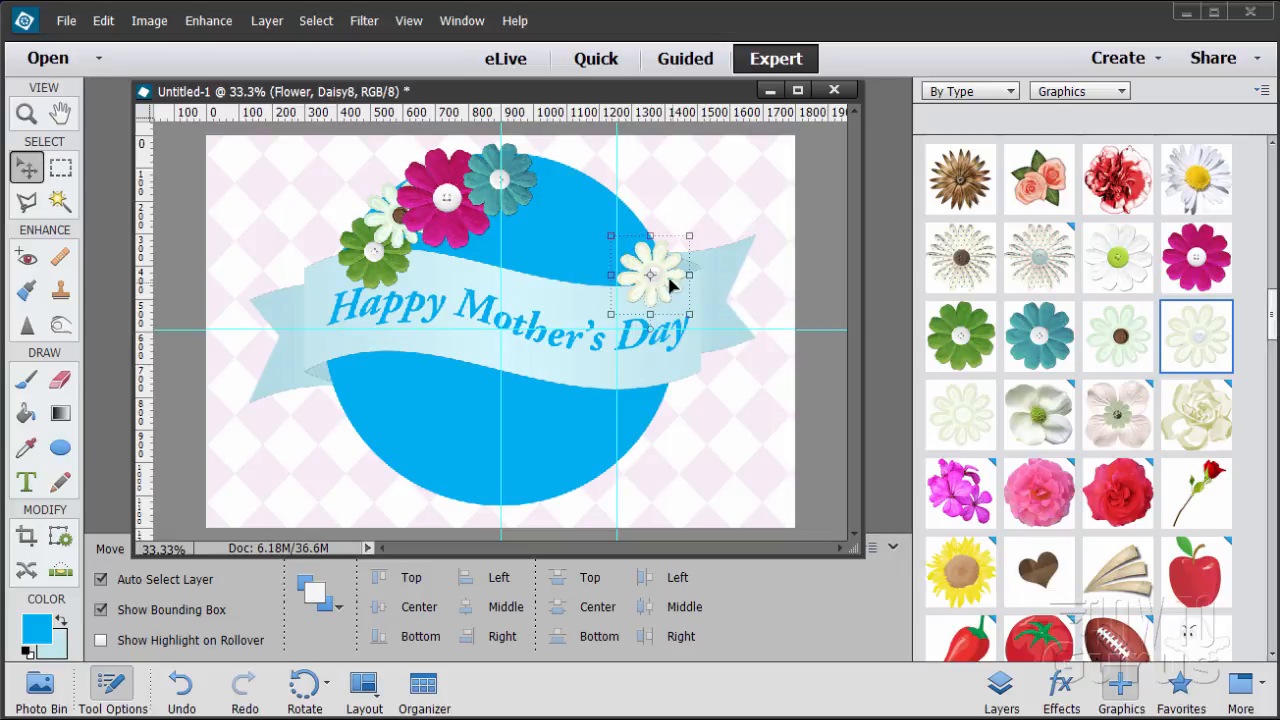
Add a second magenta daisy scaled to 151.25% beside the cream one and another brown-centered pale daisy next to the teal one.
drag(1212, 287, 584, 267)
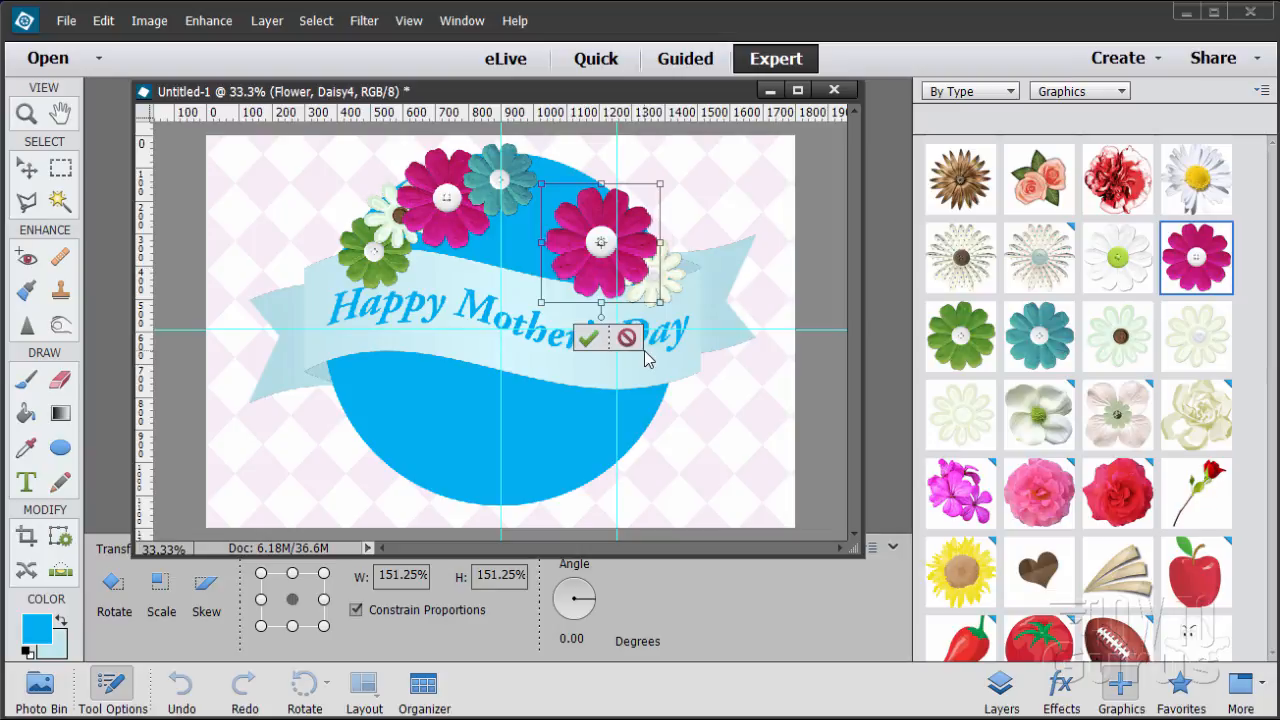
click(588, 339)
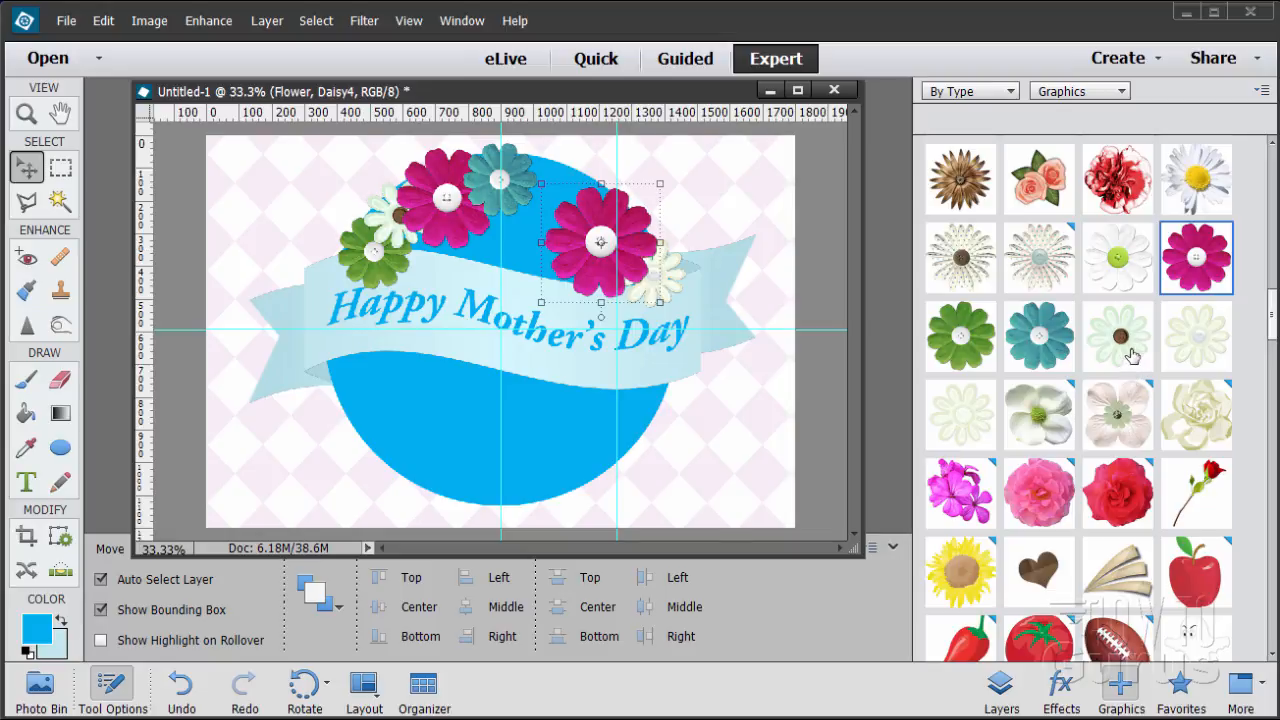
drag(1121, 338, 547, 174)
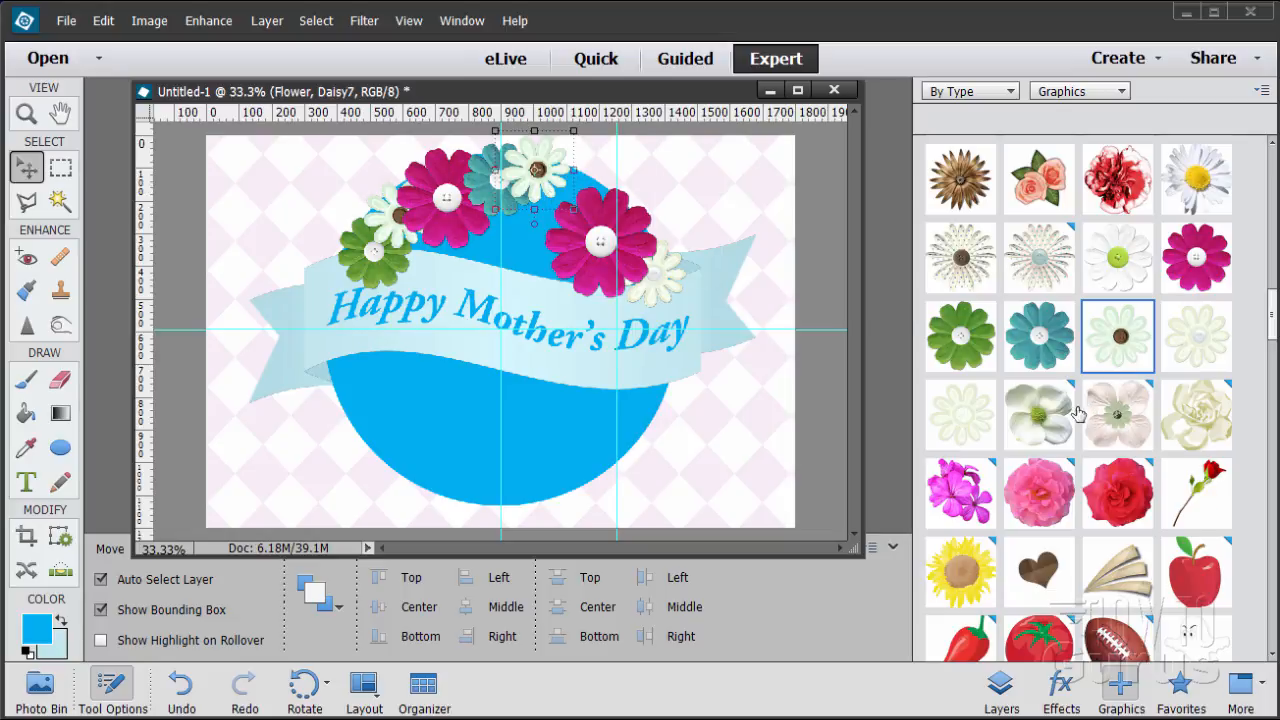
Add the thin-petaled daisy with a brown center between the pale daisy and the large magenta one on the circle's upper-right edge.
double_click(958, 265)
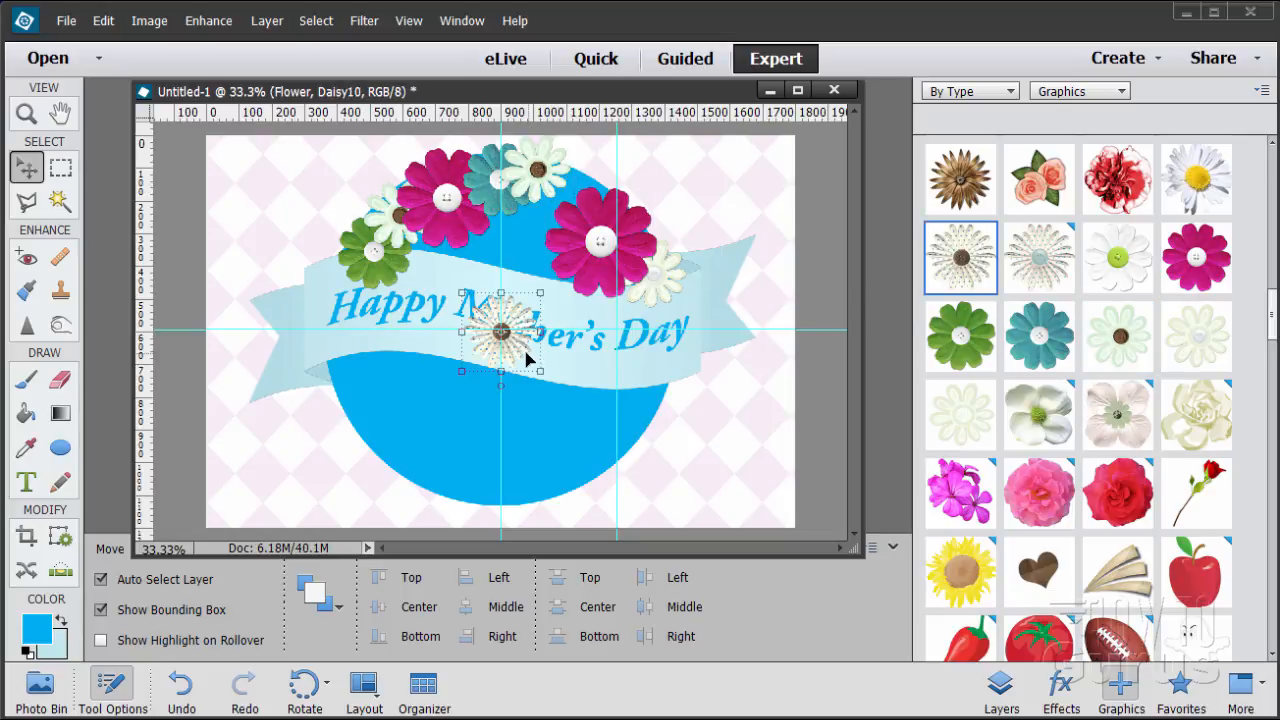
drag(525, 352, 541, 315)
click(111, 22)
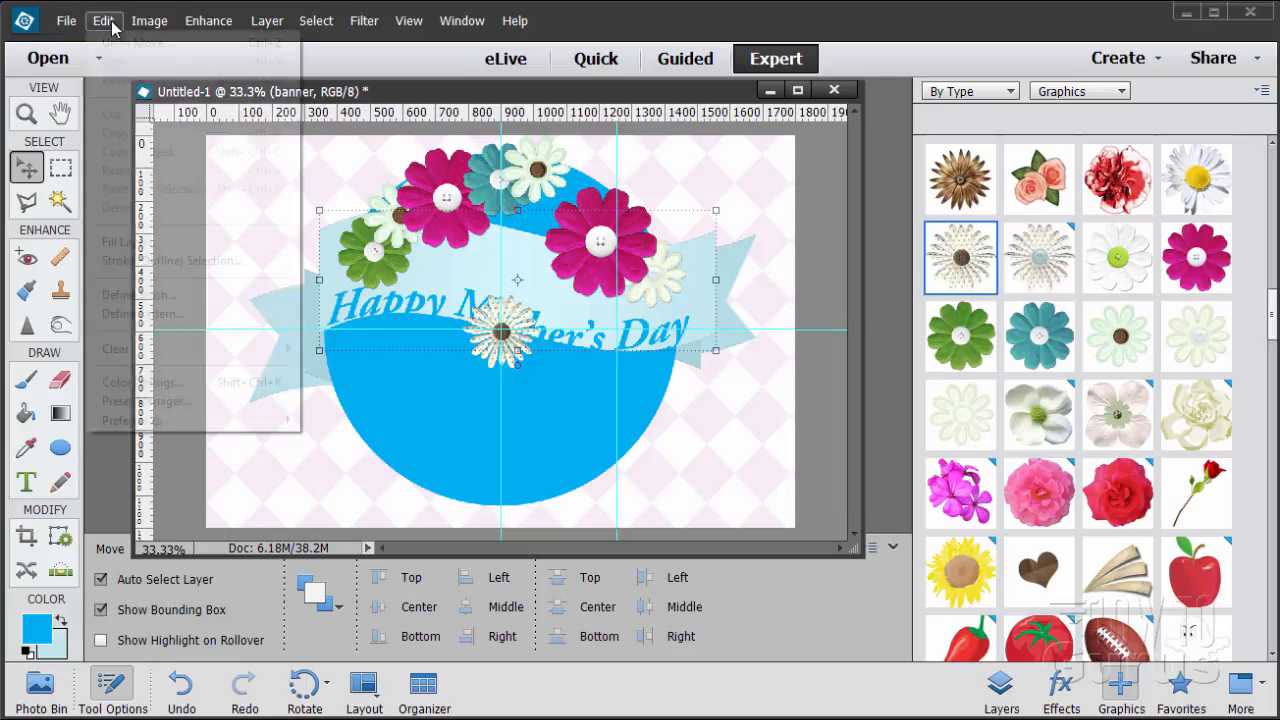
click(122, 43)
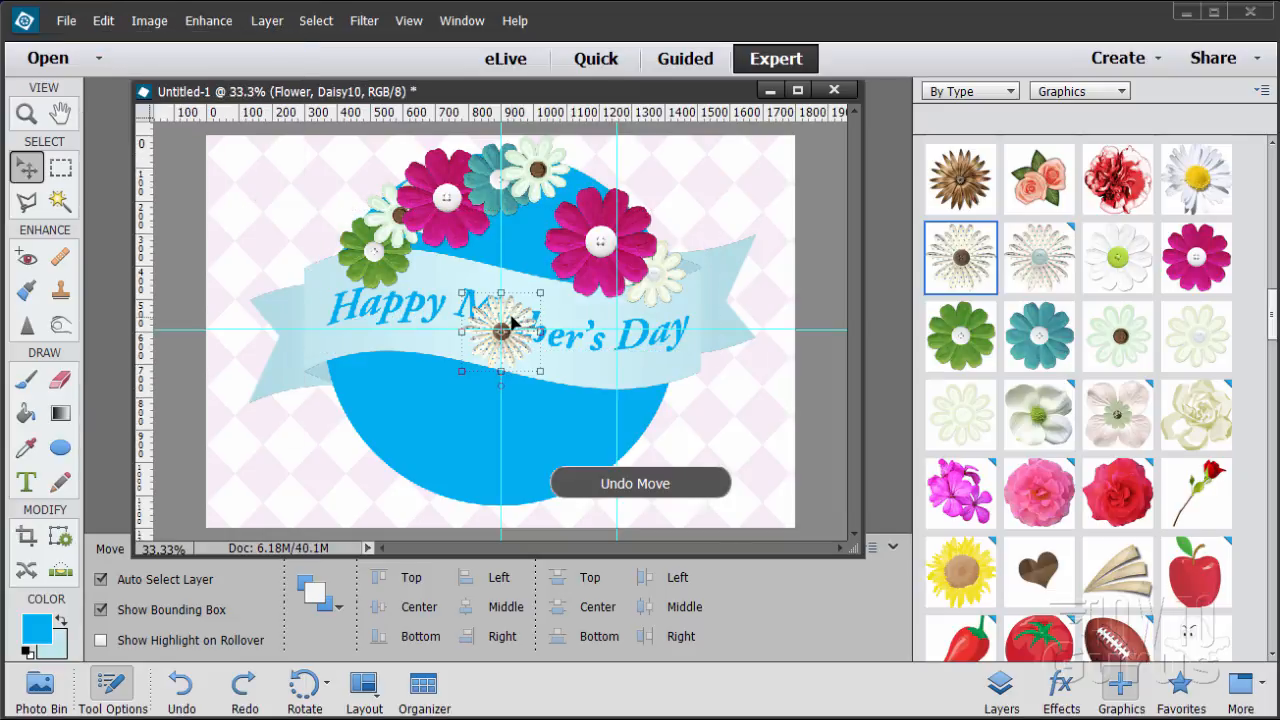
drag(513, 322, 590, 186)
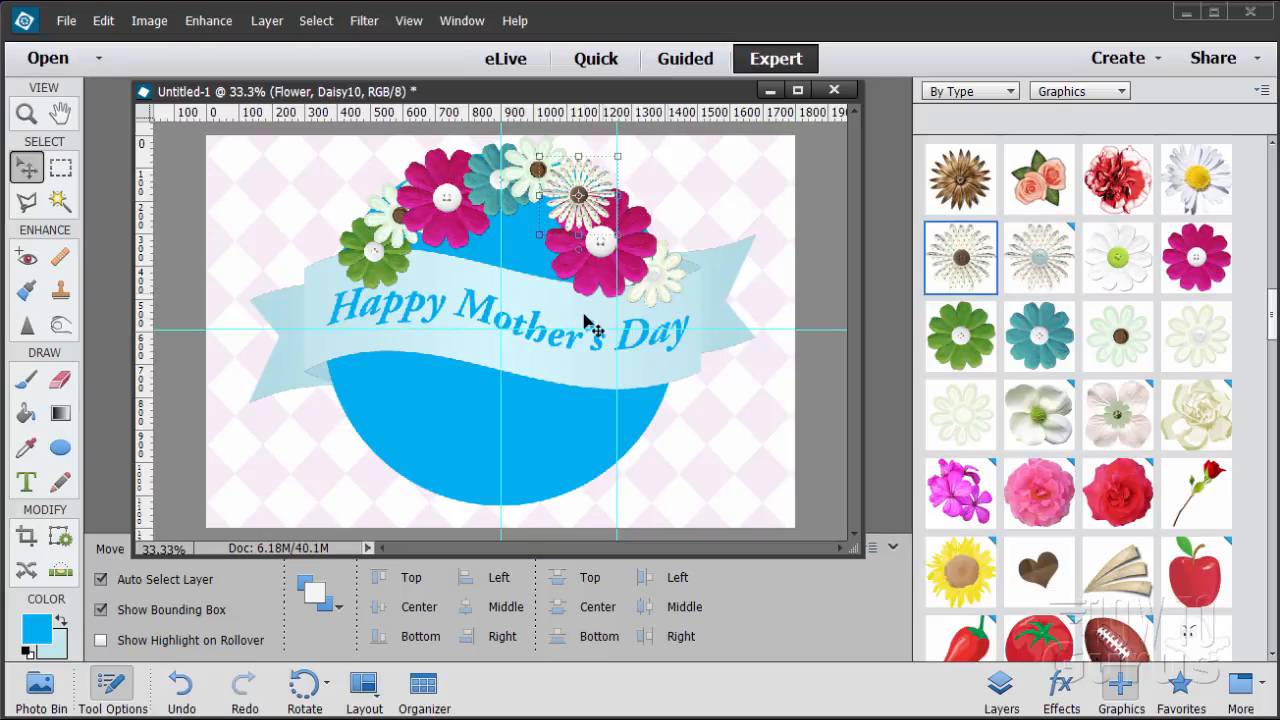
Add a teal daisy on the circle's left edge below the banner and a magenta daisy scaled to 138.13% beside it.
double_click(1046, 356)
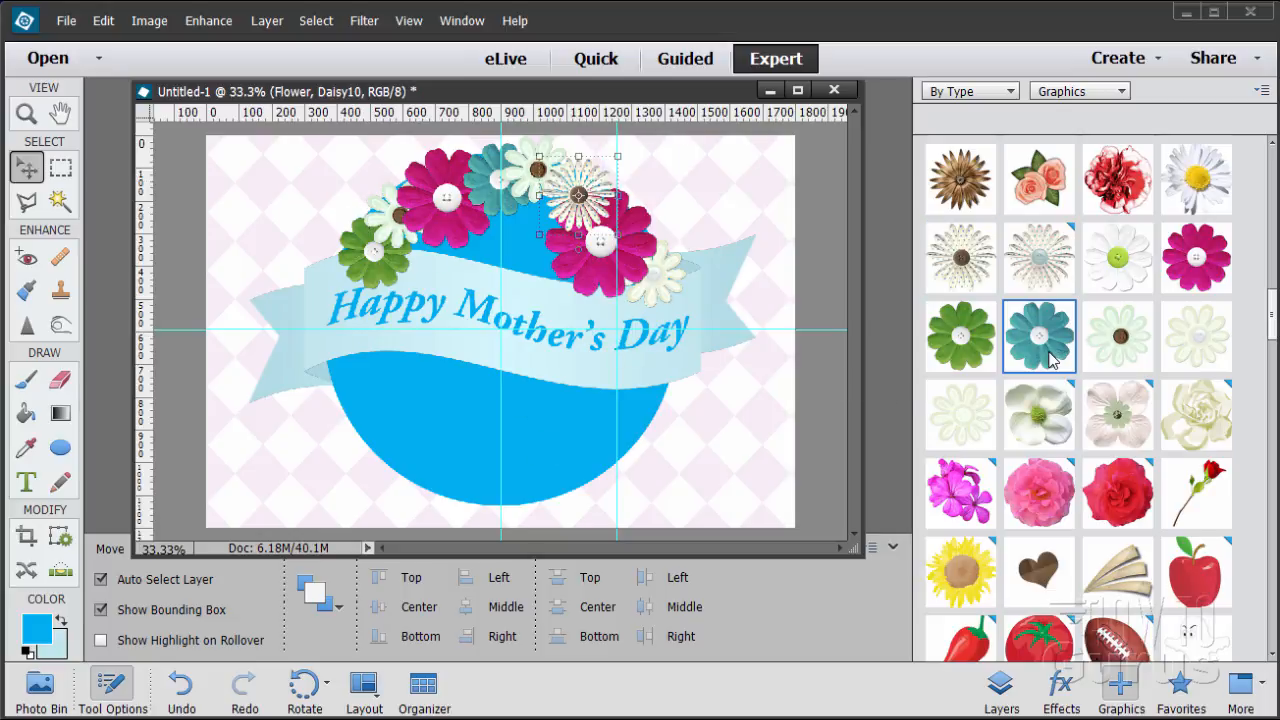
drag(528, 352, 372, 406)
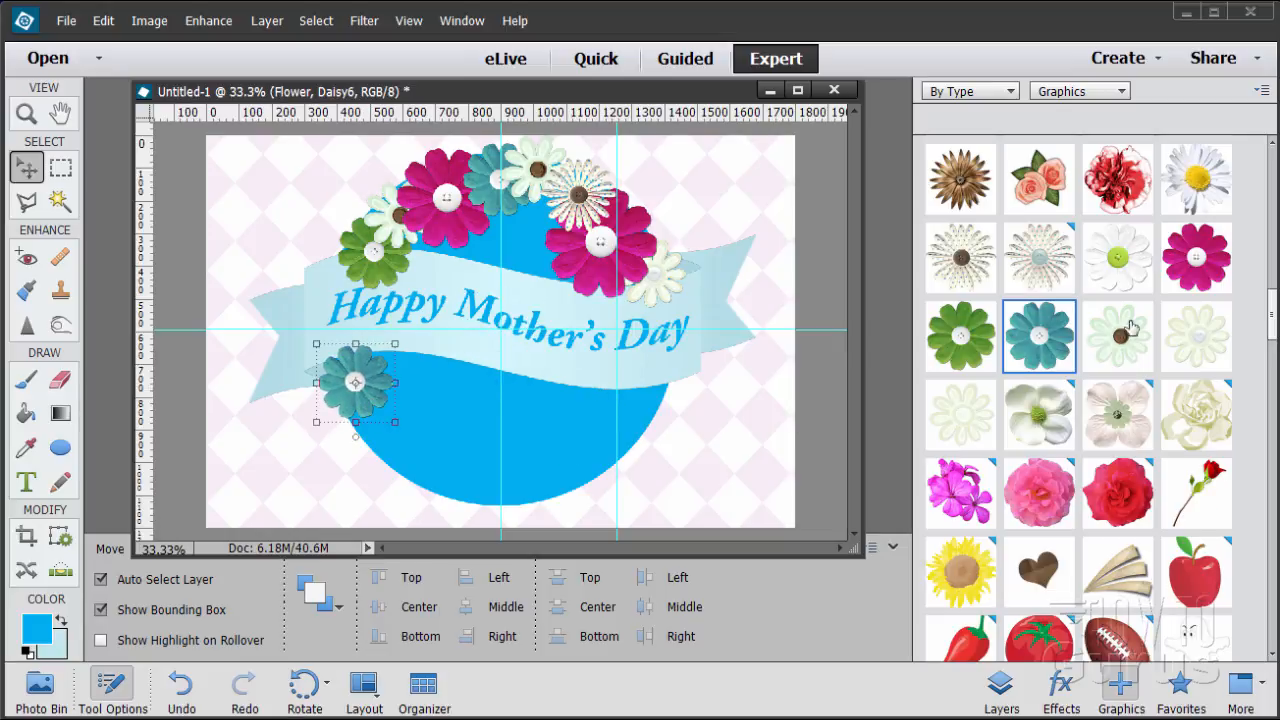
double_click(1199, 264)
drag(519, 355, 427, 451)
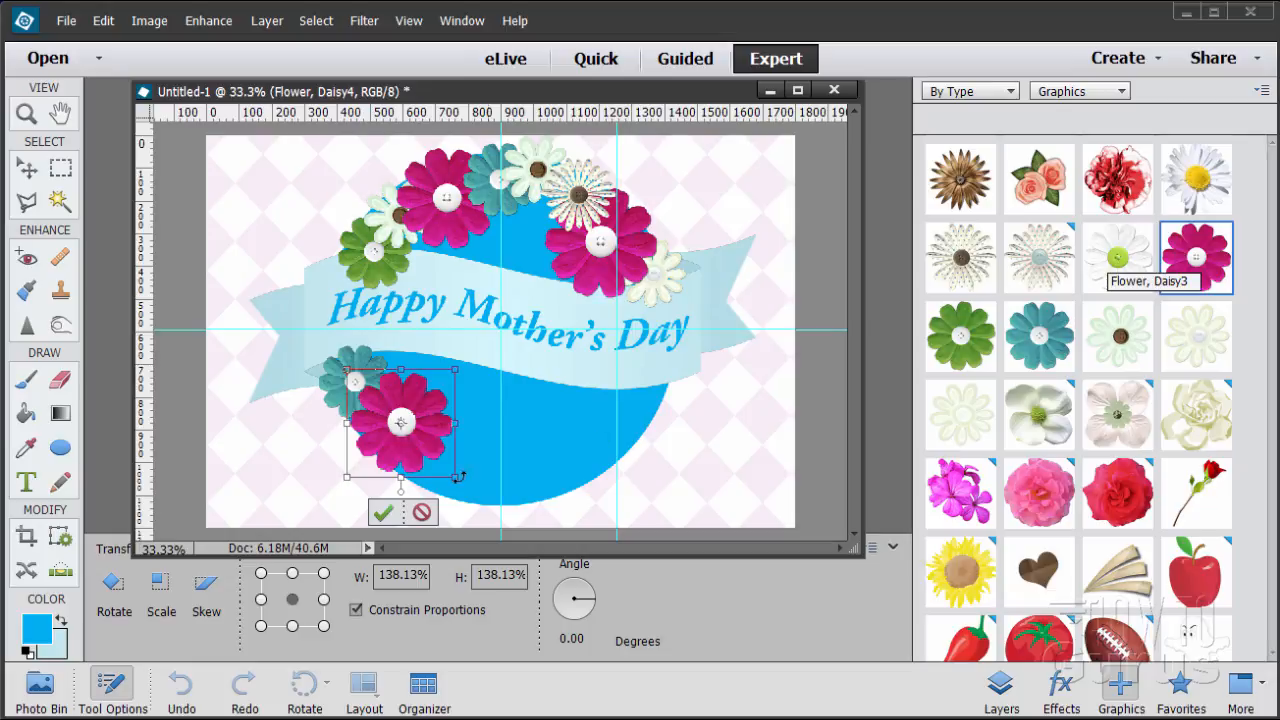
click(383, 512)
Add the white daisy with a green center and a green daisy along the circle's lower-left edge, continuing from the magenta one.
double_click(1115, 275)
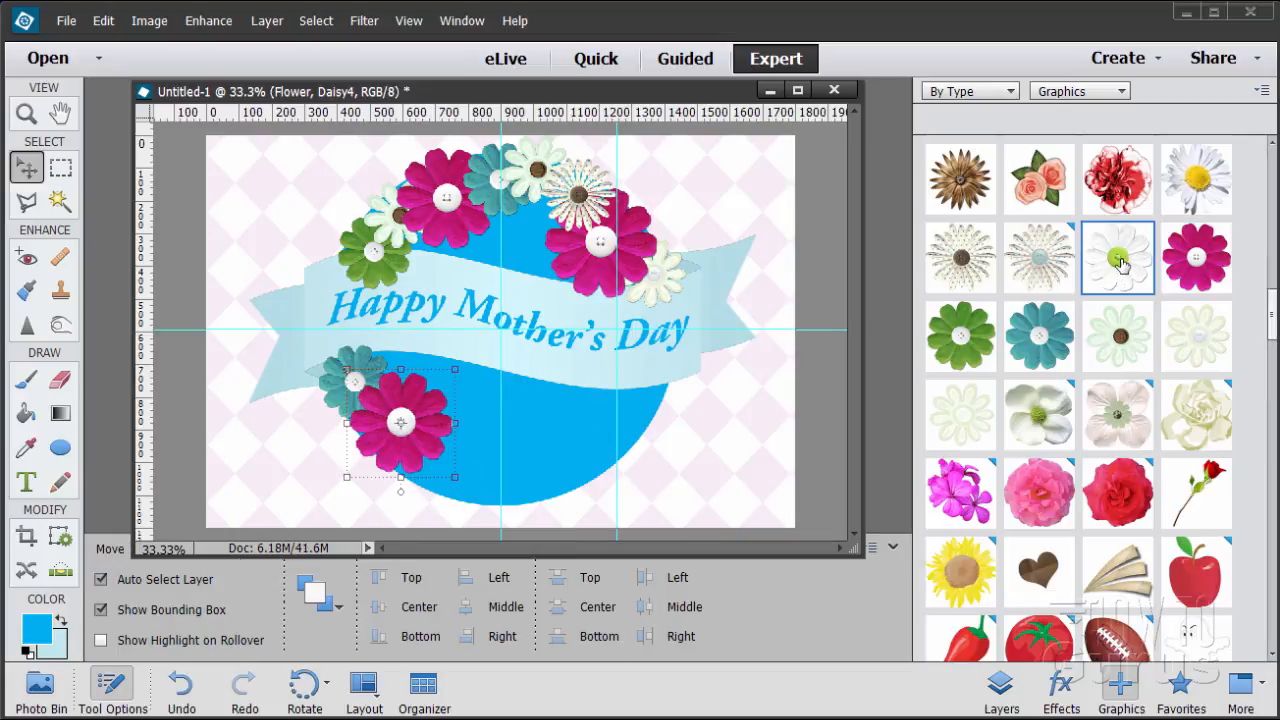
drag(508, 372, 451, 478)
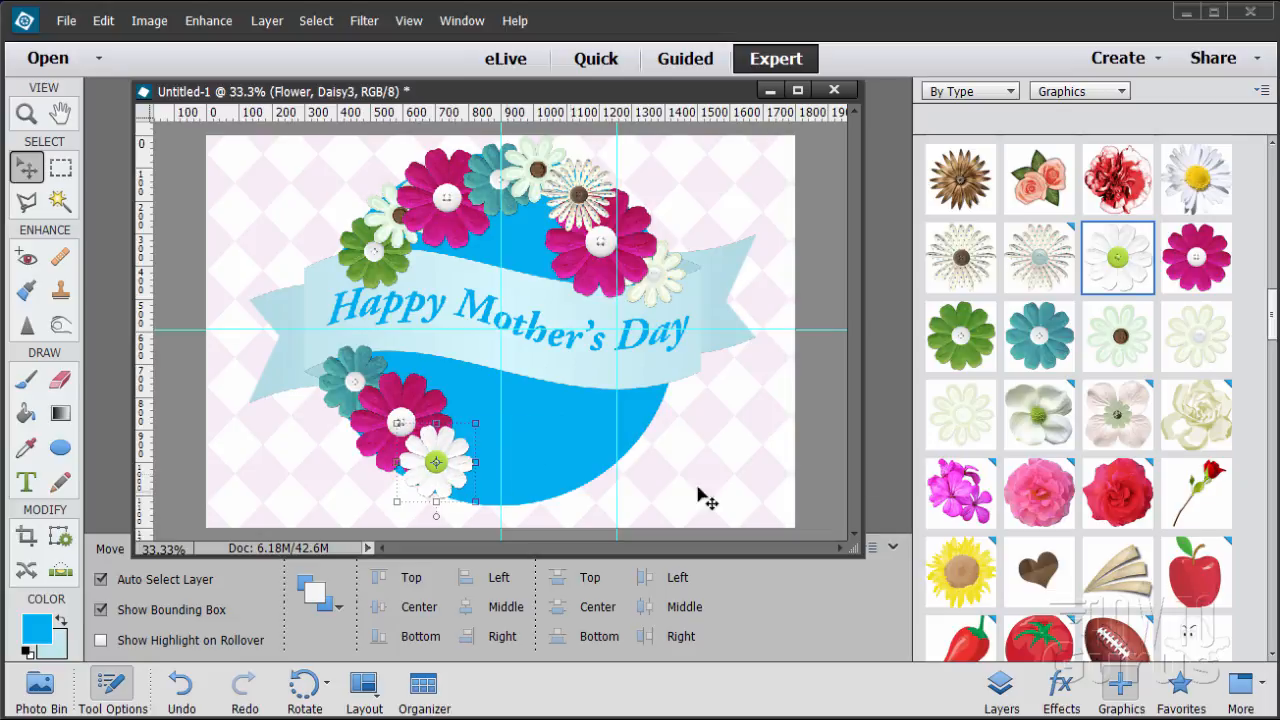
double_click(978, 349)
drag(520, 362, 497, 498)
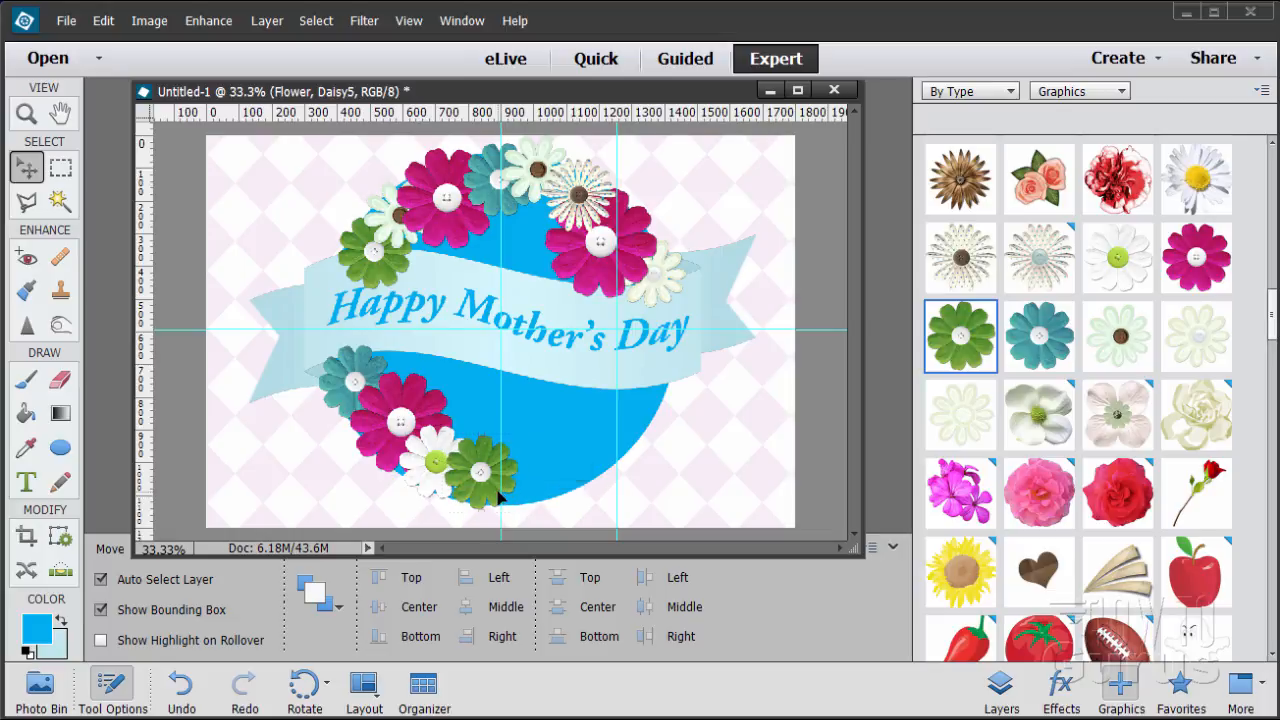
Add the thin-petaled daisy with a pale blue center at the circle's bottom and a magenta daisy to its right.
double_click(1035, 280)
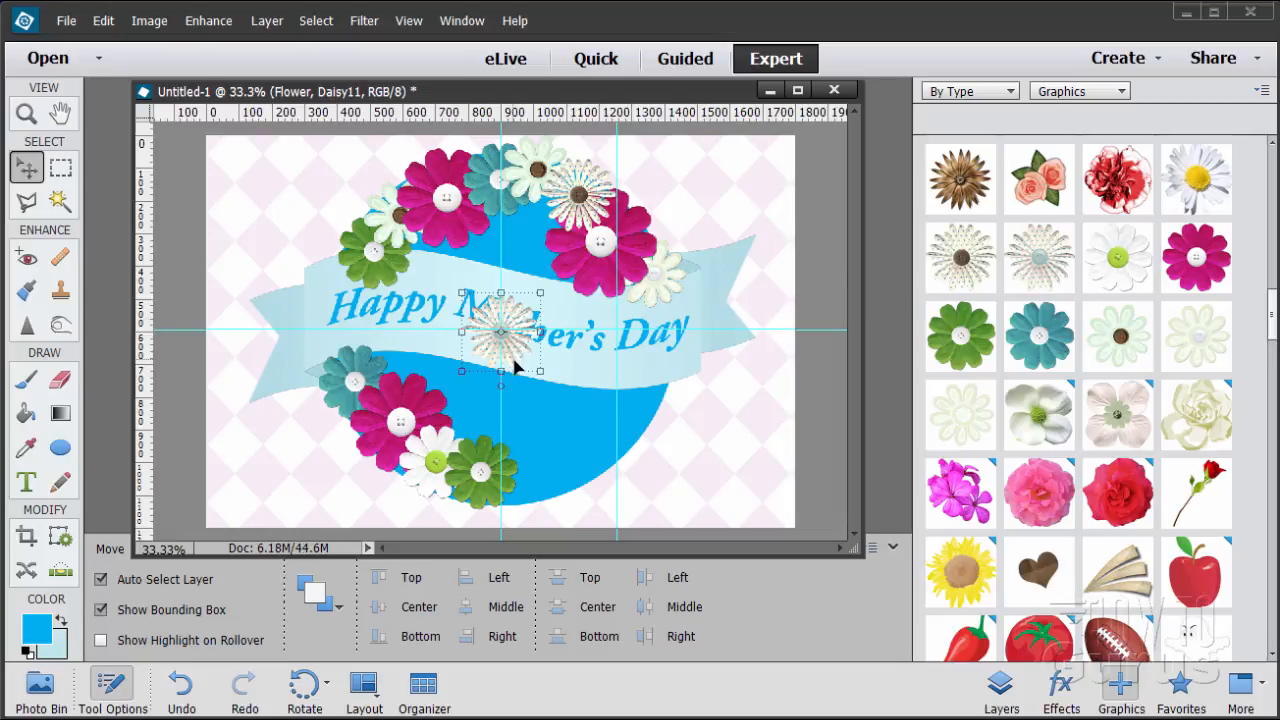
drag(514, 368, 541, 503)
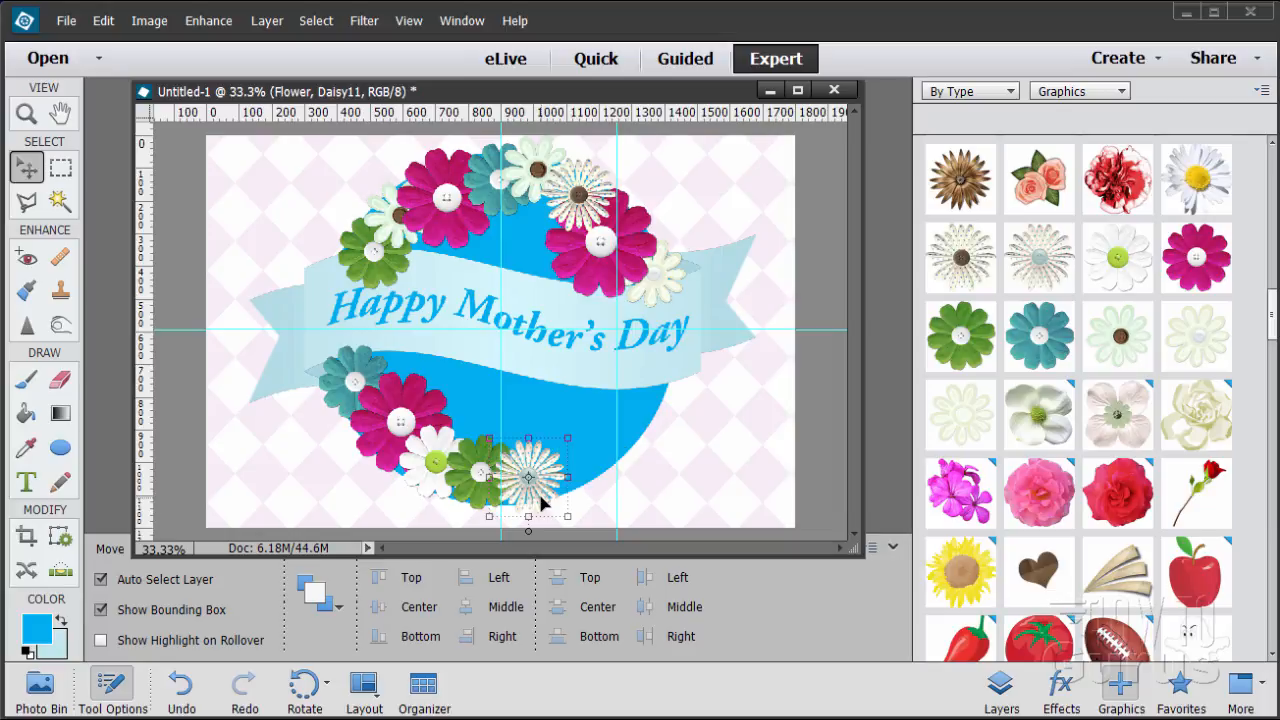
double_click(1184, 278)
drag(533, 352, 596, 483)
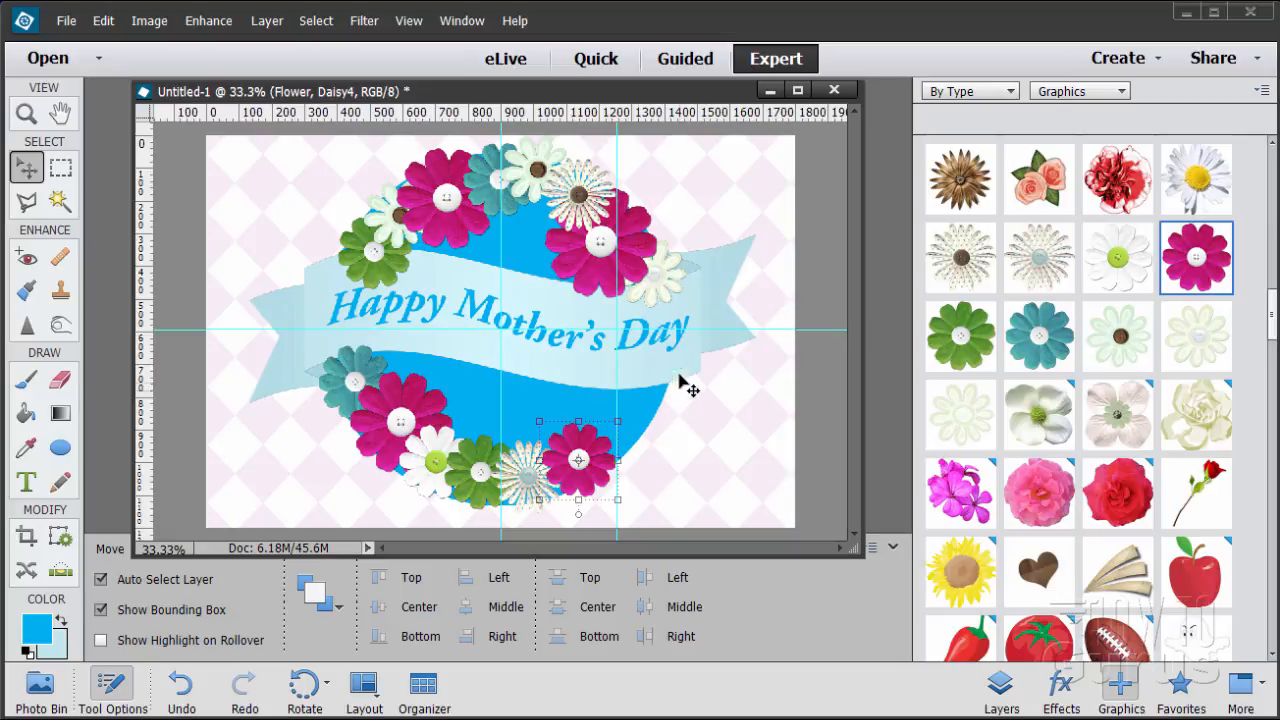
Add a brown-centered pale daisy on the circle's right edge below the banner and a teal daisy between it and the magenta one.
double_click(1124, 340)
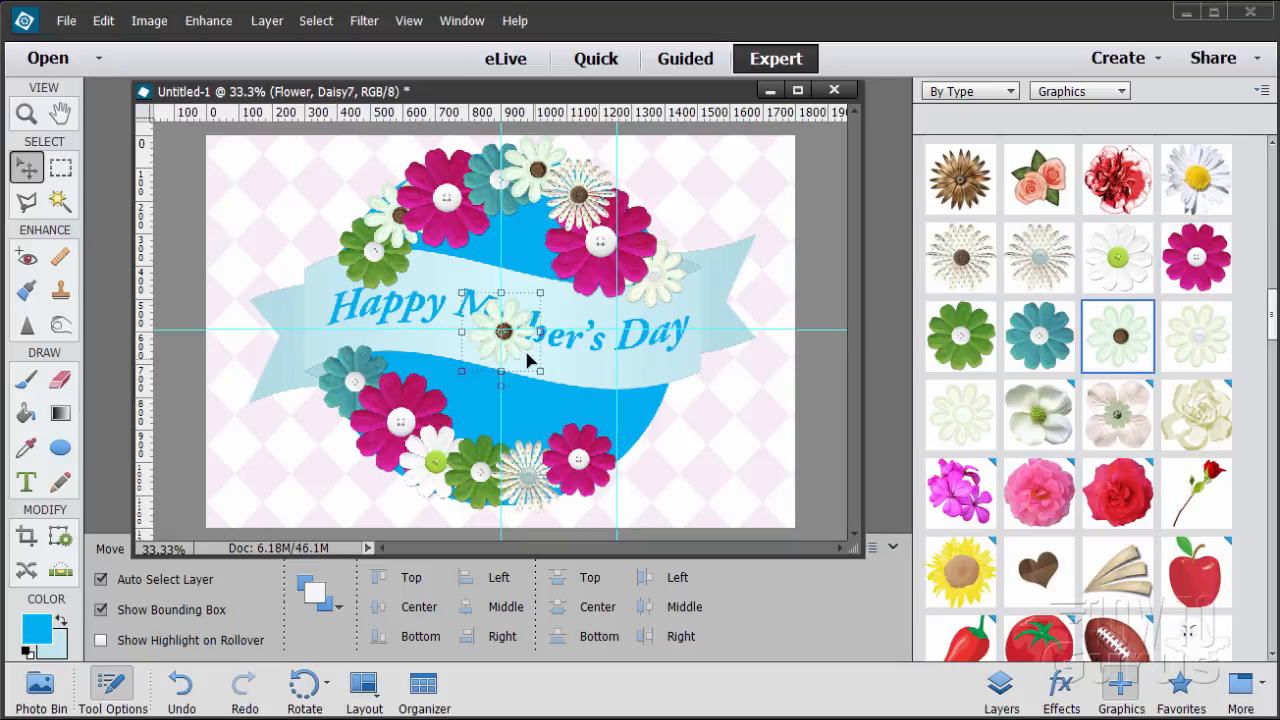
drag(525, 355, 658, 402)
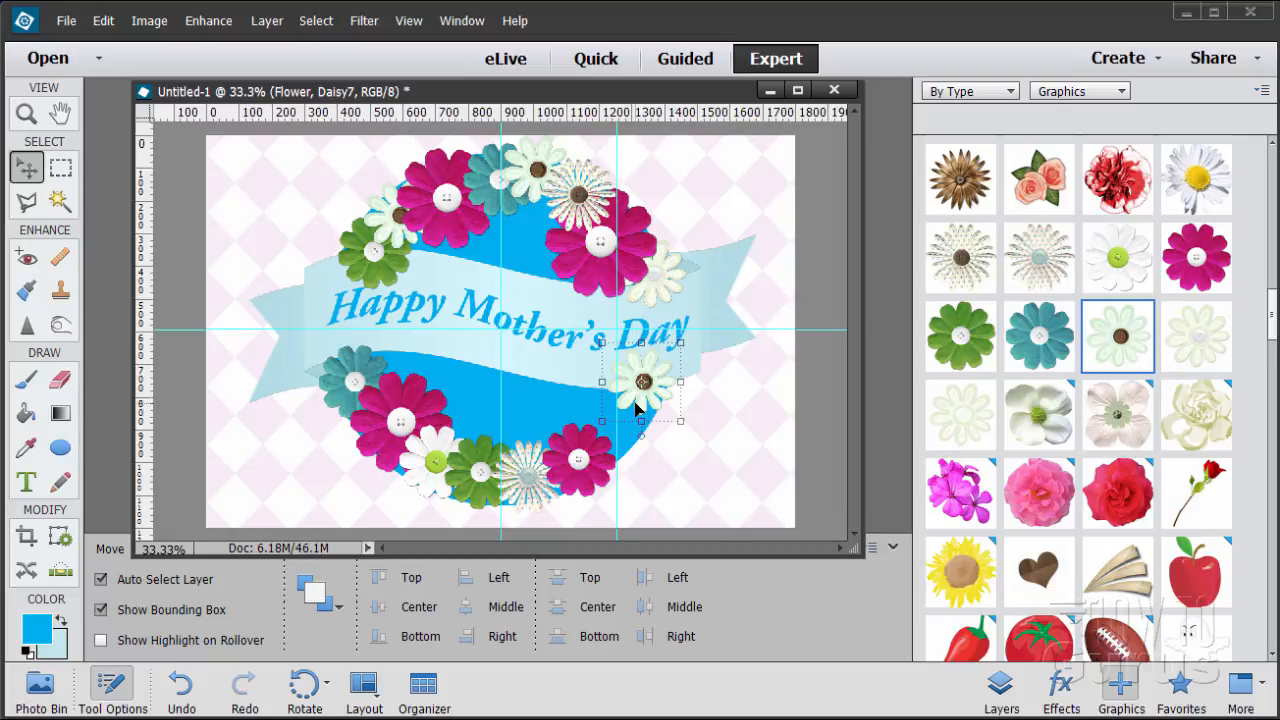
double_click(1024, 358)
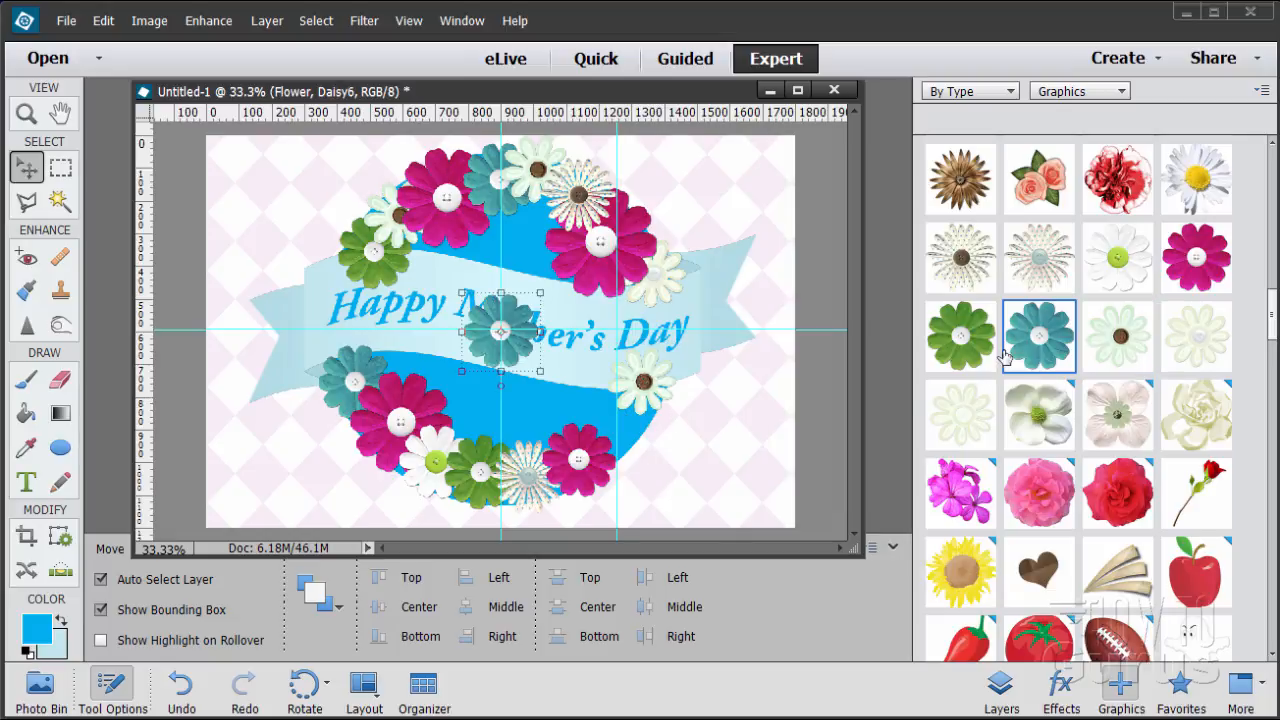
drag(521, 354, 636, 444)
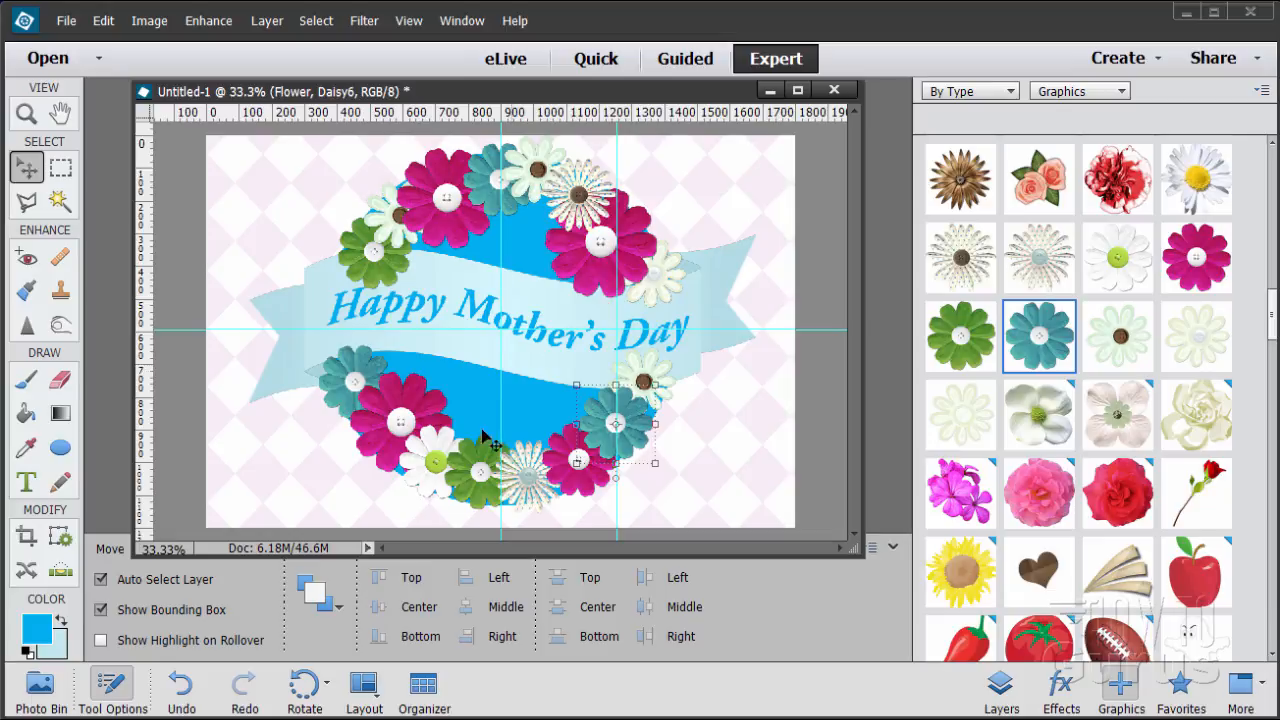
Fill the circle's area above the banner with the all-cream, pale blue-centered thin-petaled, green, and green-centered white daisies.
drag(973, 411, 450, 279)
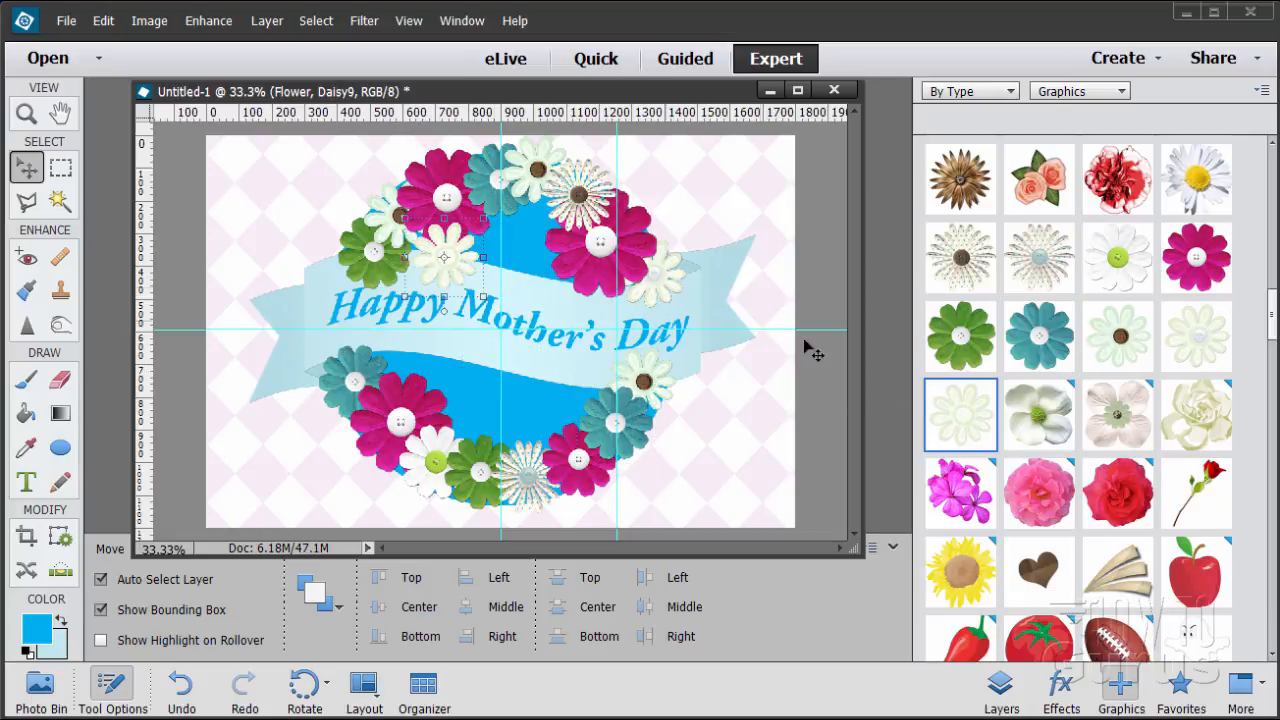
drag(1030, 268, 518, 264)
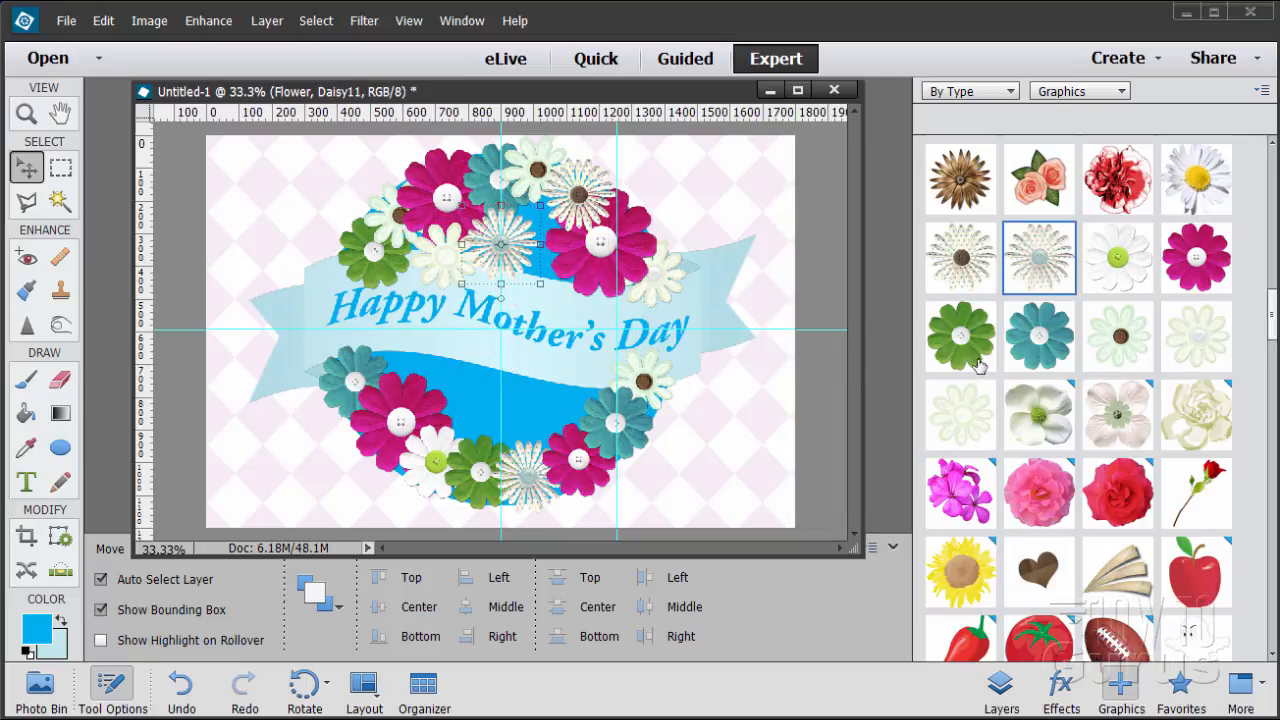
drag(980, 365, 560, 247)
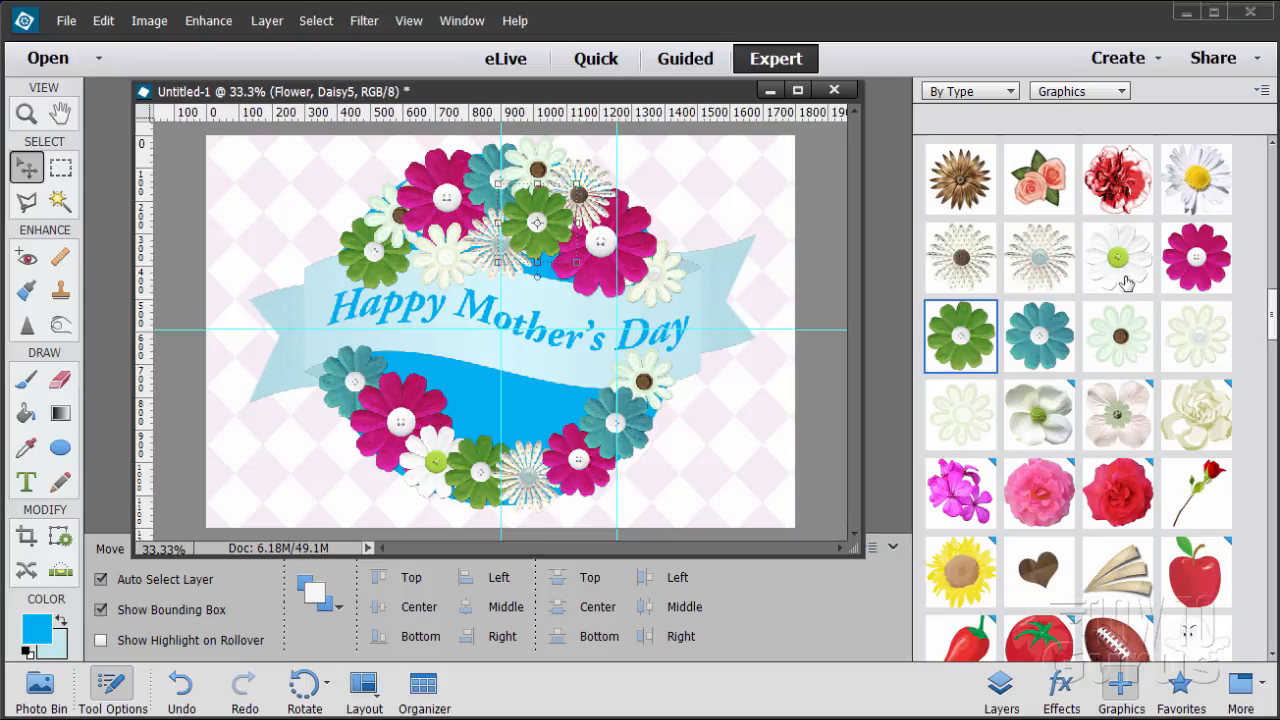
drag(1127, 283, 548, 285)
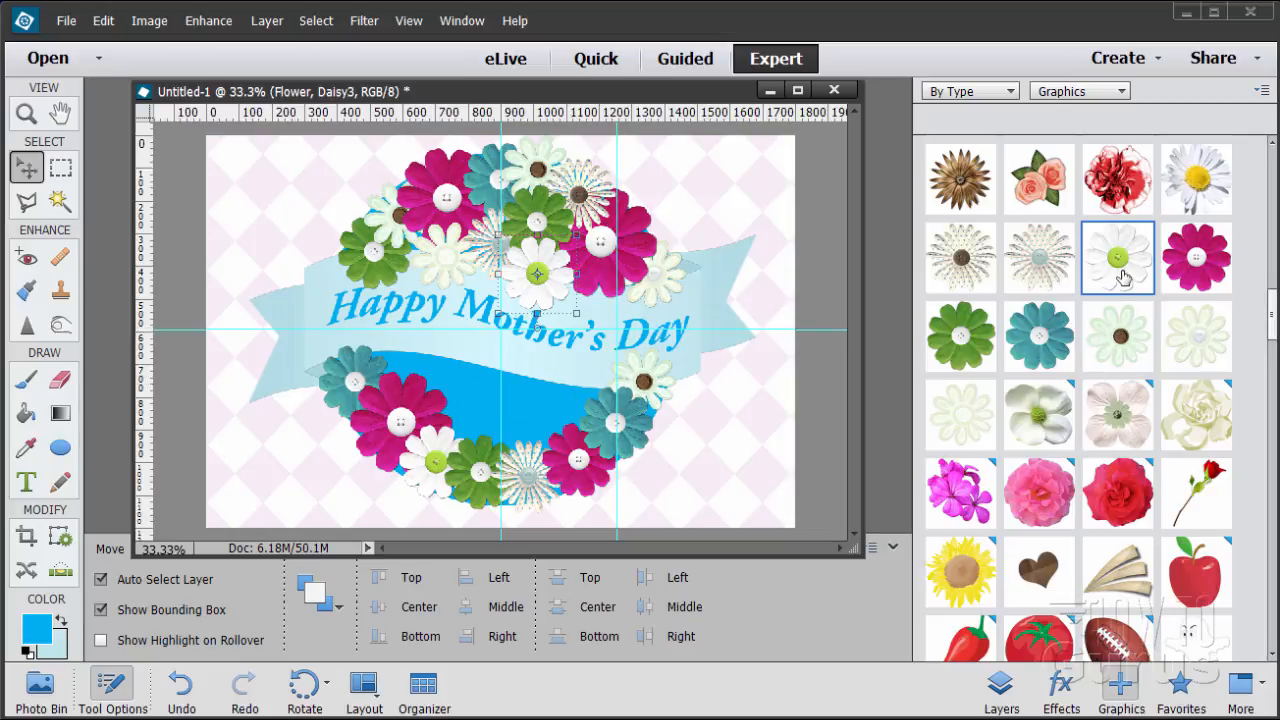
Add a green-centered white daisy and a brown-centered pale daisy along the banner's lower edge, above the lower-left magenta daisy.
drag(548, 290, 423, 392)
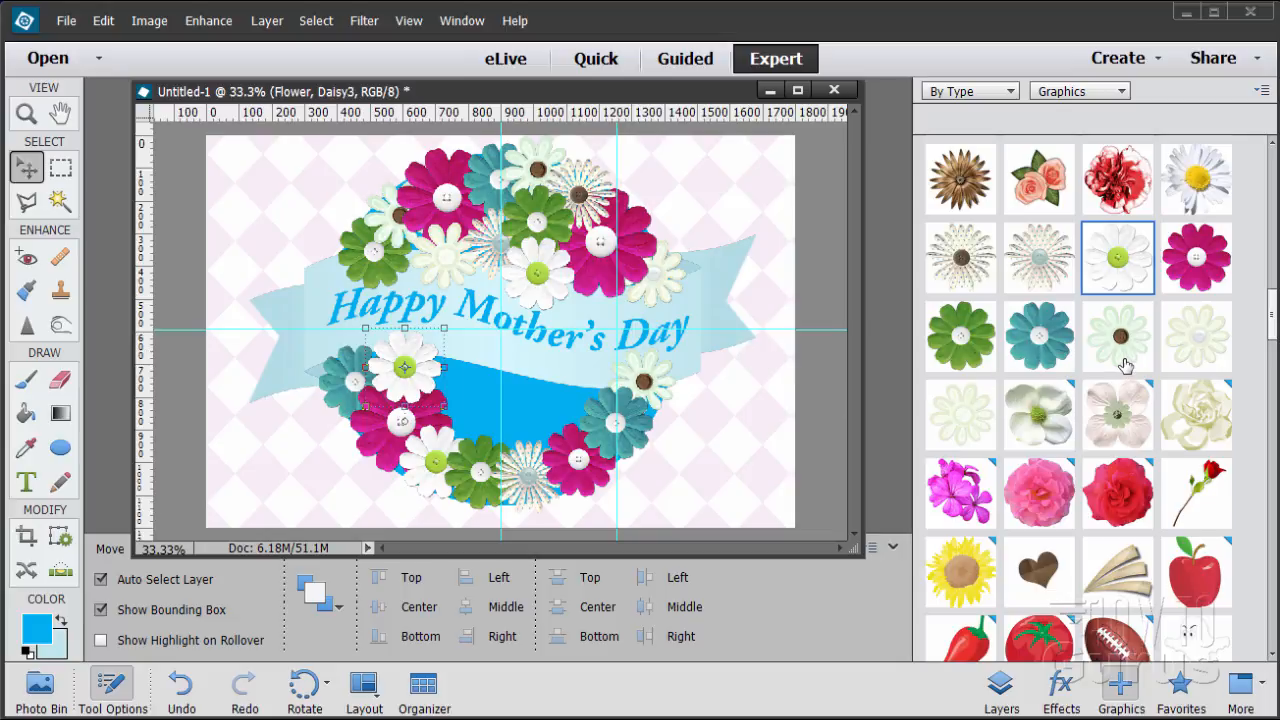
drag(1125, 365, 465, 397)
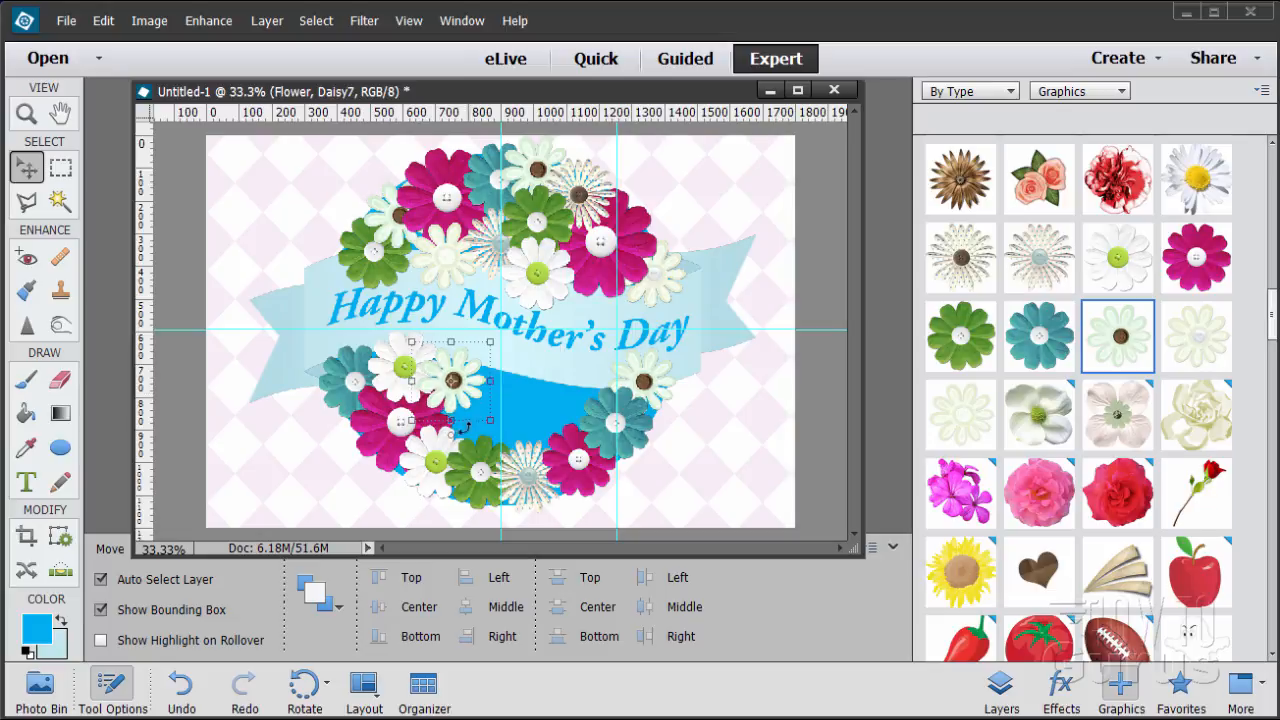
click(463, 411)
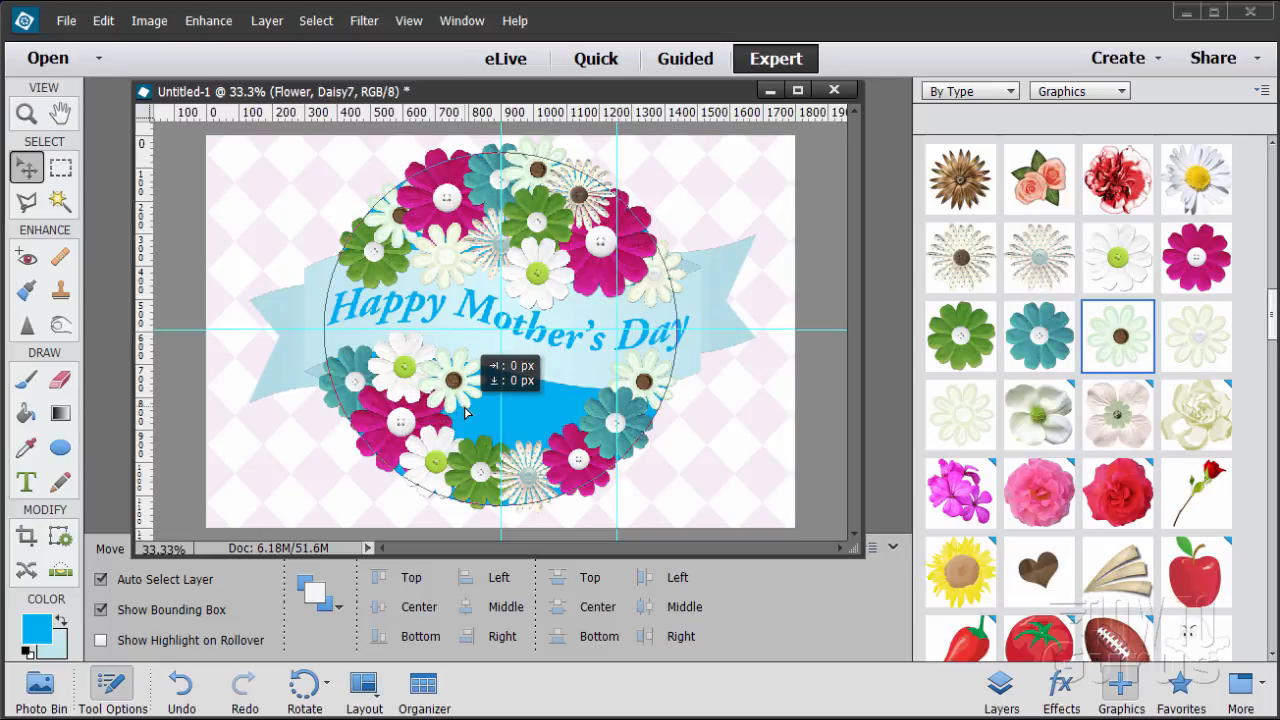
click(450, 388)
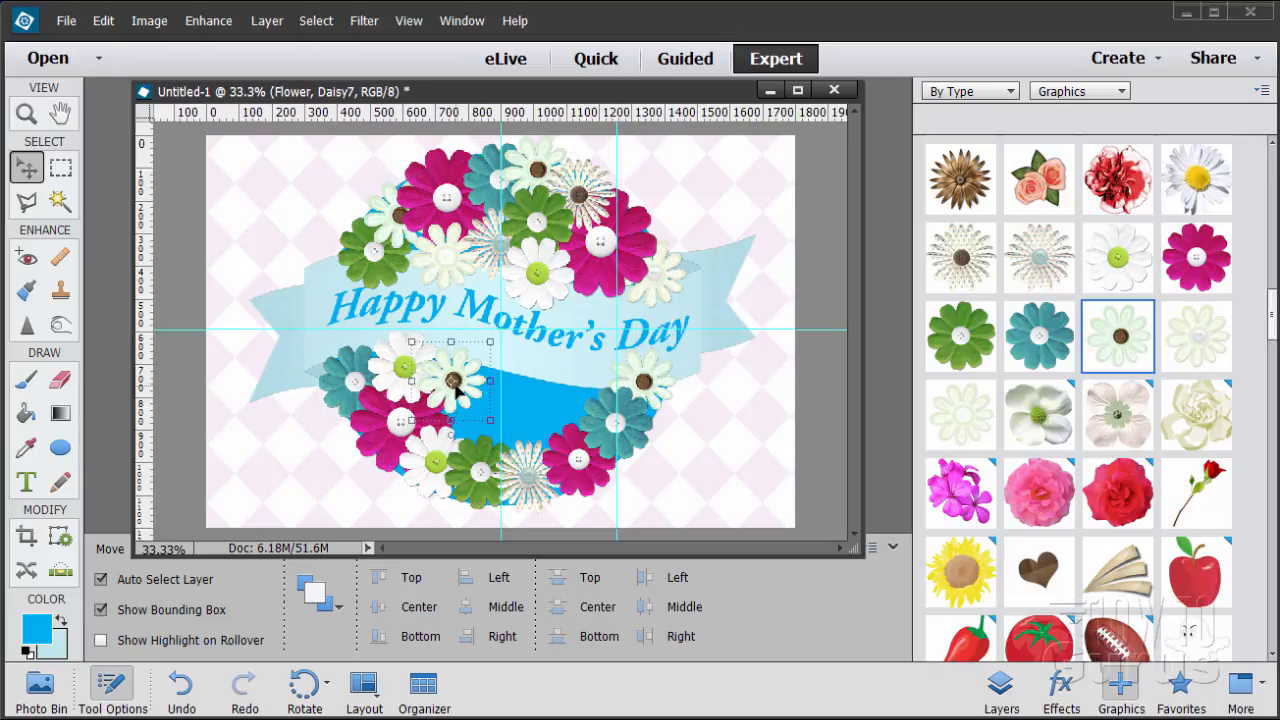
drag(455, 390, 459, 392)
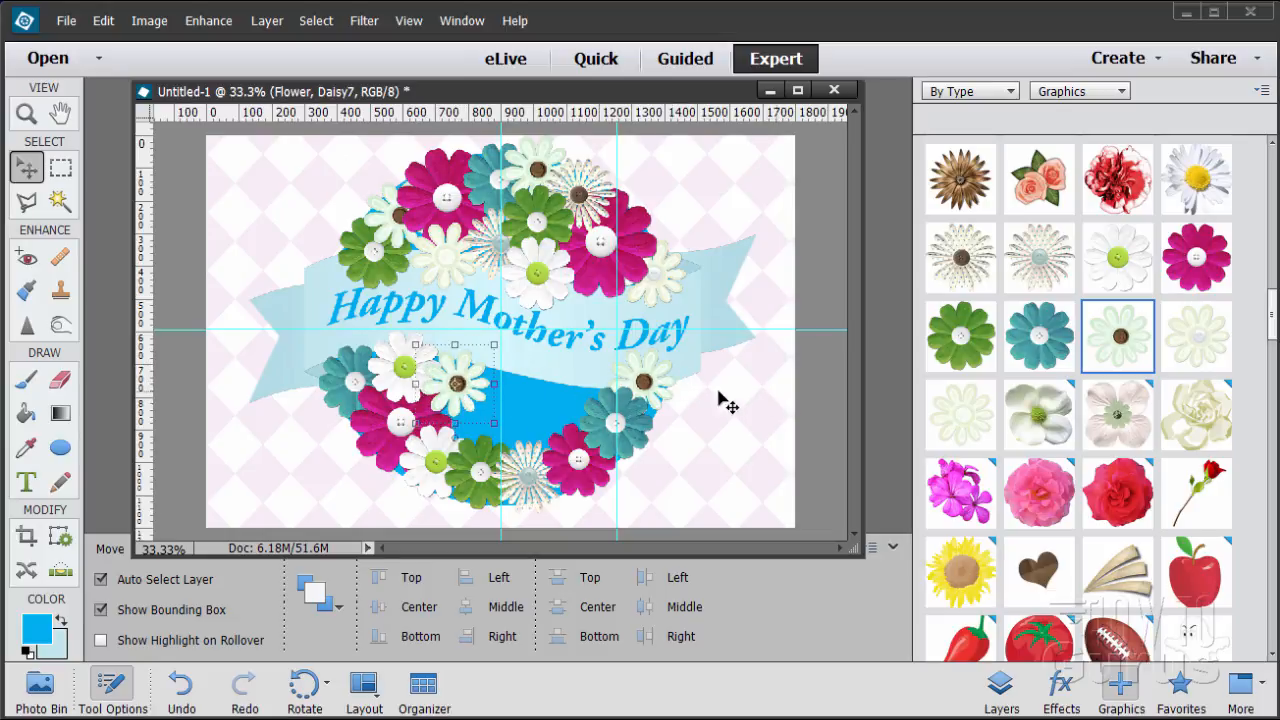
Add a teal daisy scaled to 118.75% above the bottom green daisy, overlapping the brown-centered pale one.
double_click(1039, 336)
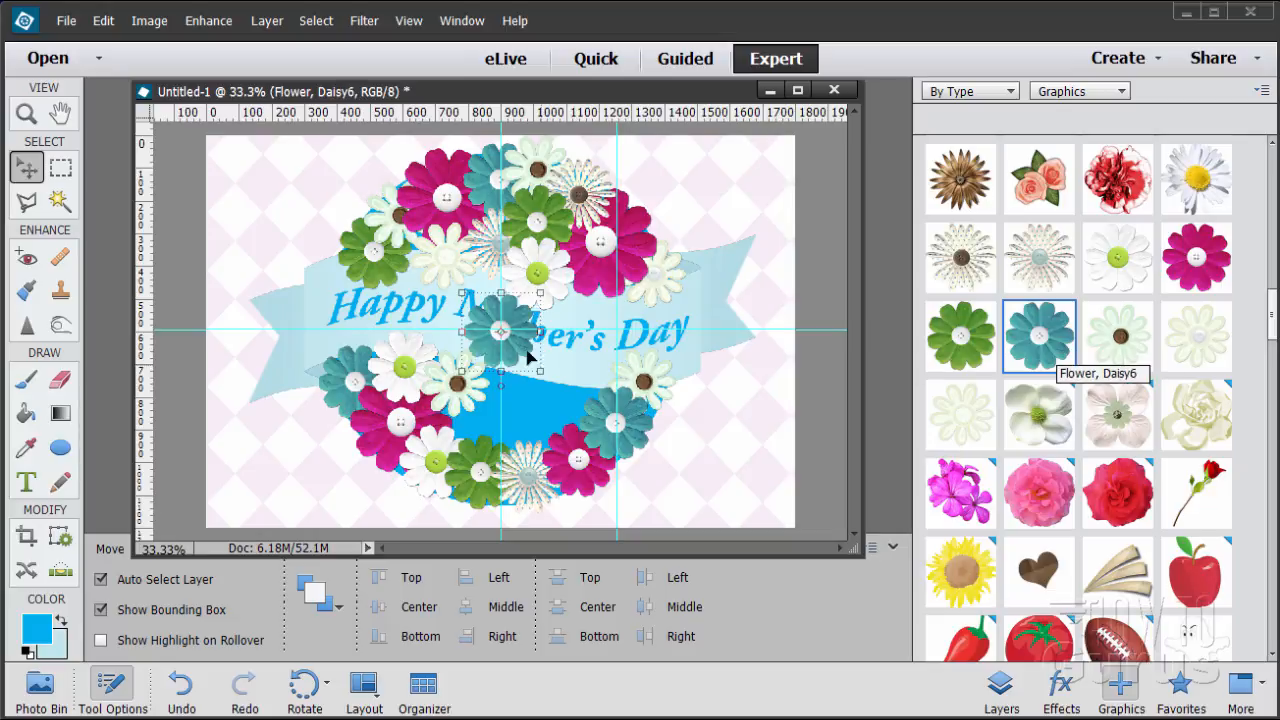
drag(516, 363, 529, 428)
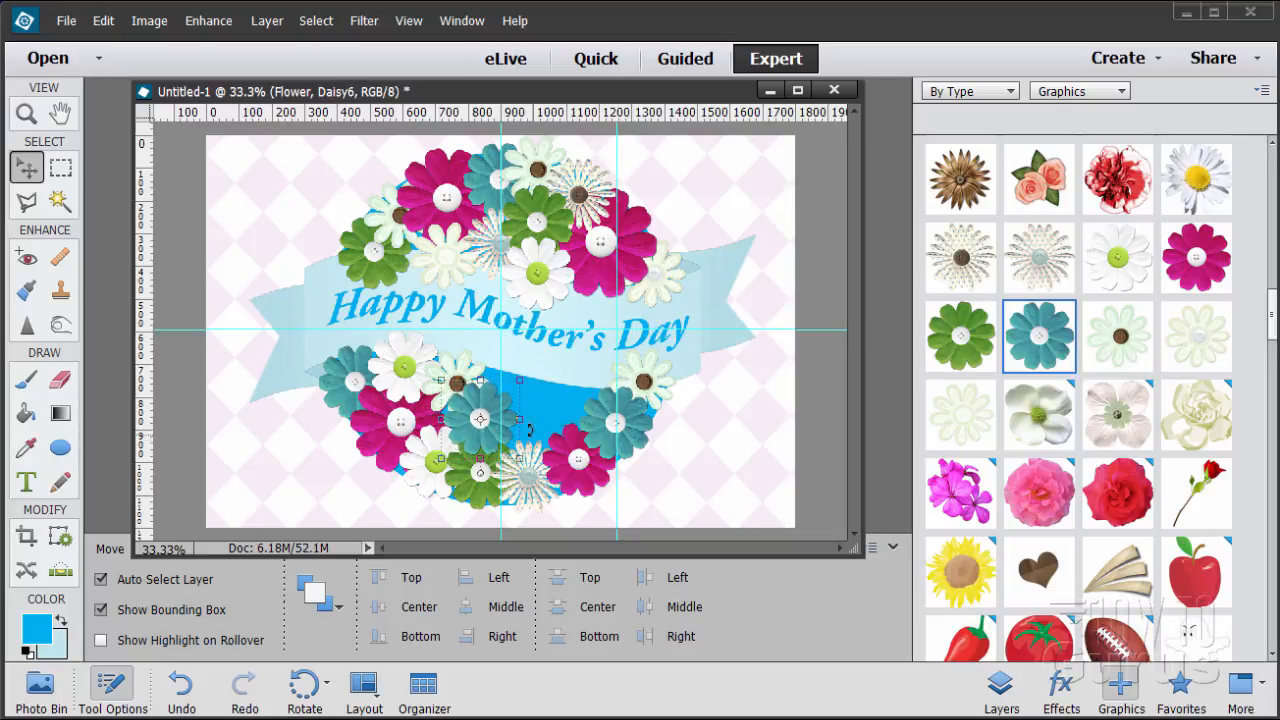
drag(518, 376, 538, 376)
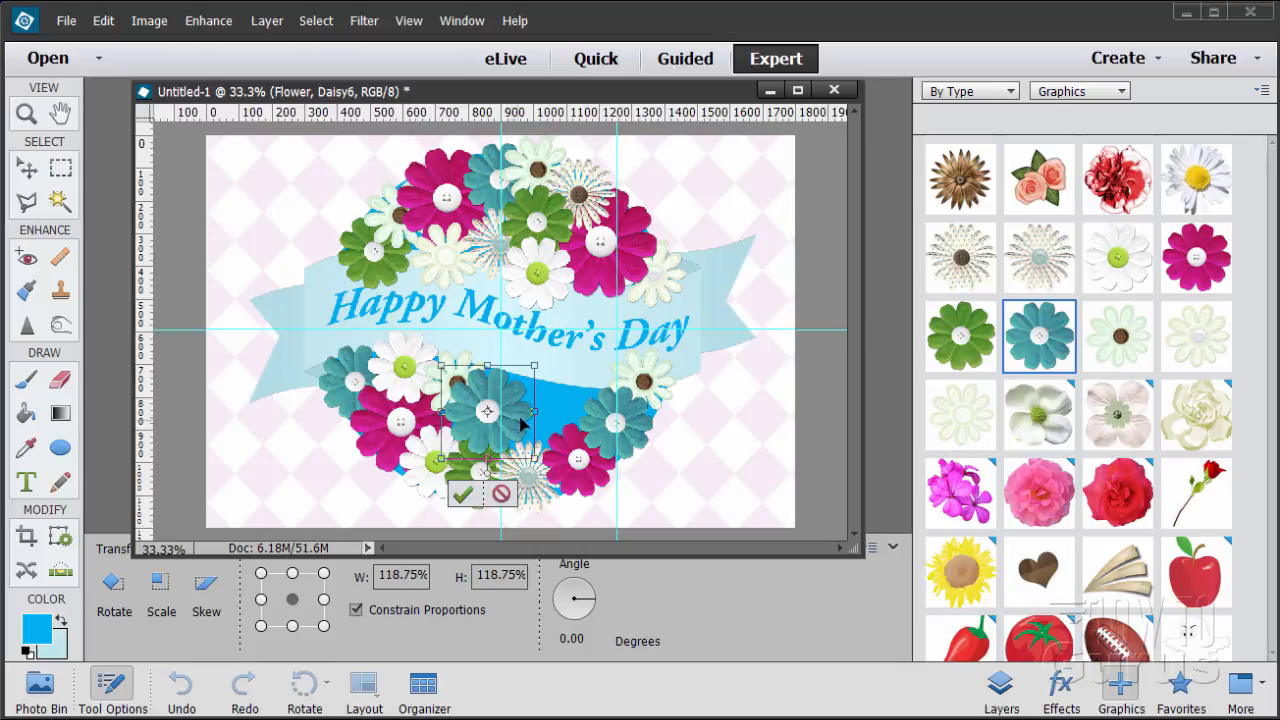
drag(520, 424, 520, 417)
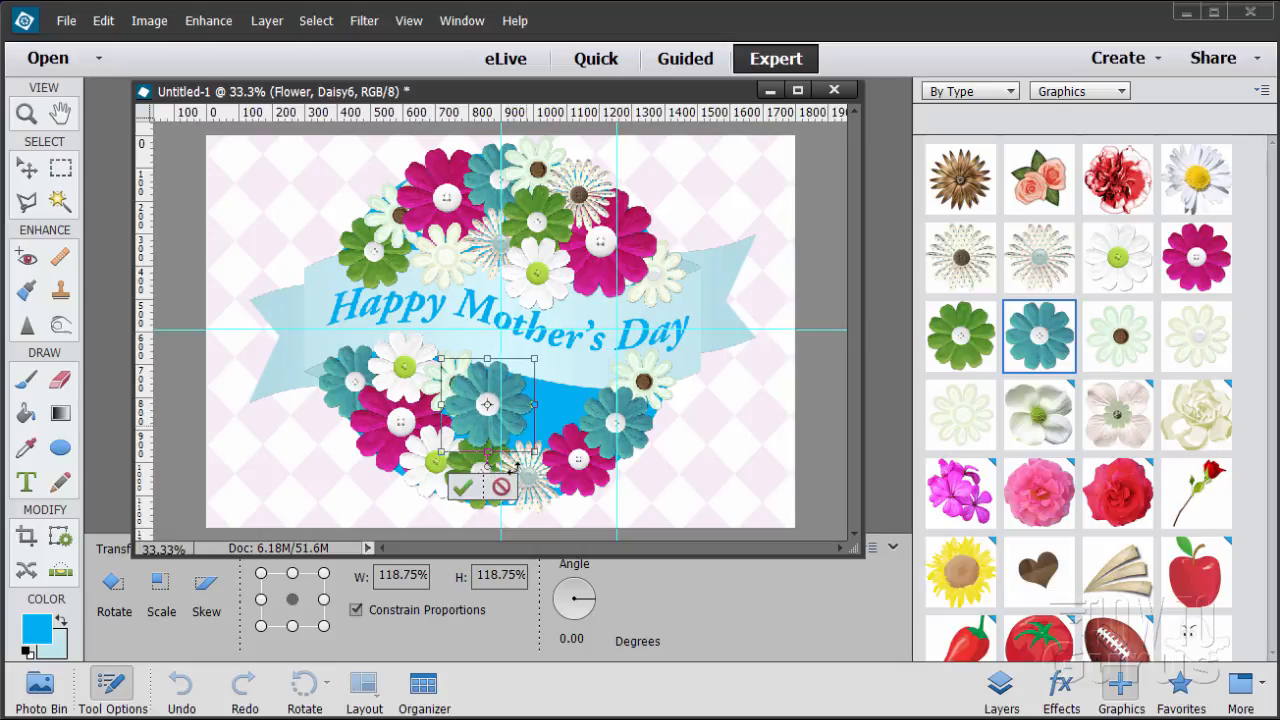
click(463, 488)
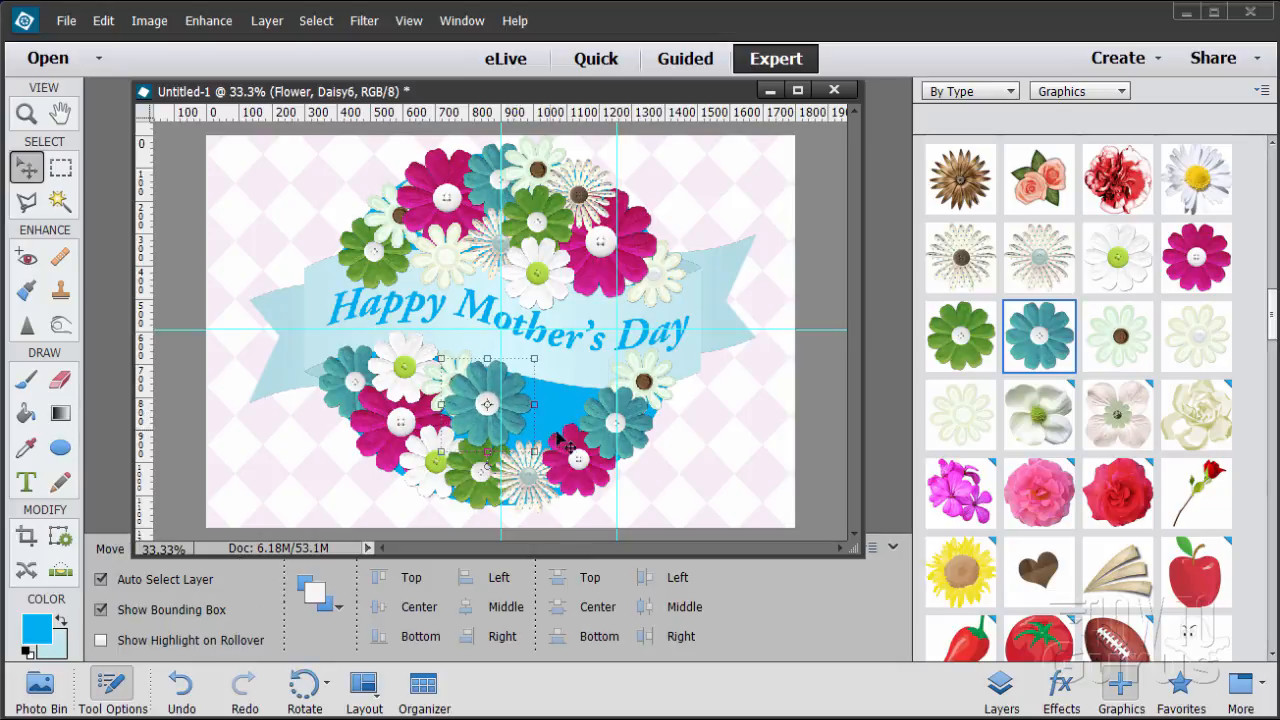
Fill the remaining lower-right gap in the circle with a brown-centered pale daisy, a brown-centered thin-petaled daisy and a green daisy.
drag(1131, 346, 556, 406)
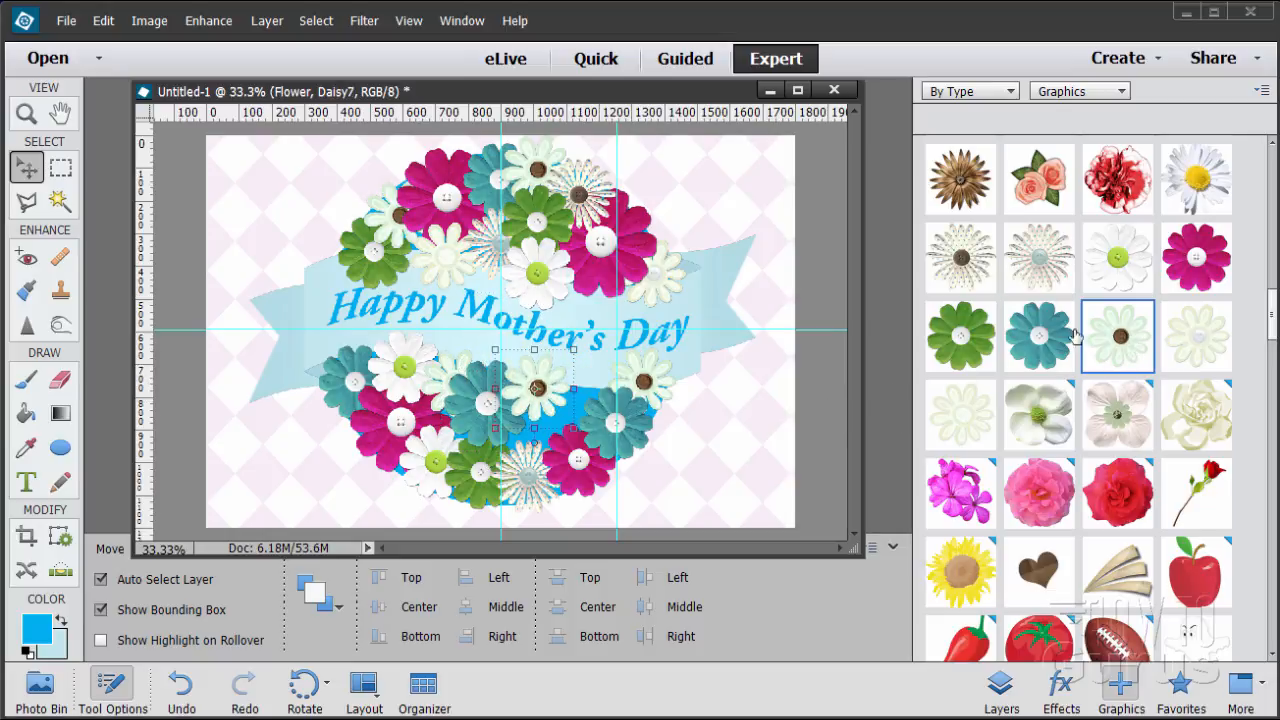
drag(950, 265, 542, 440)
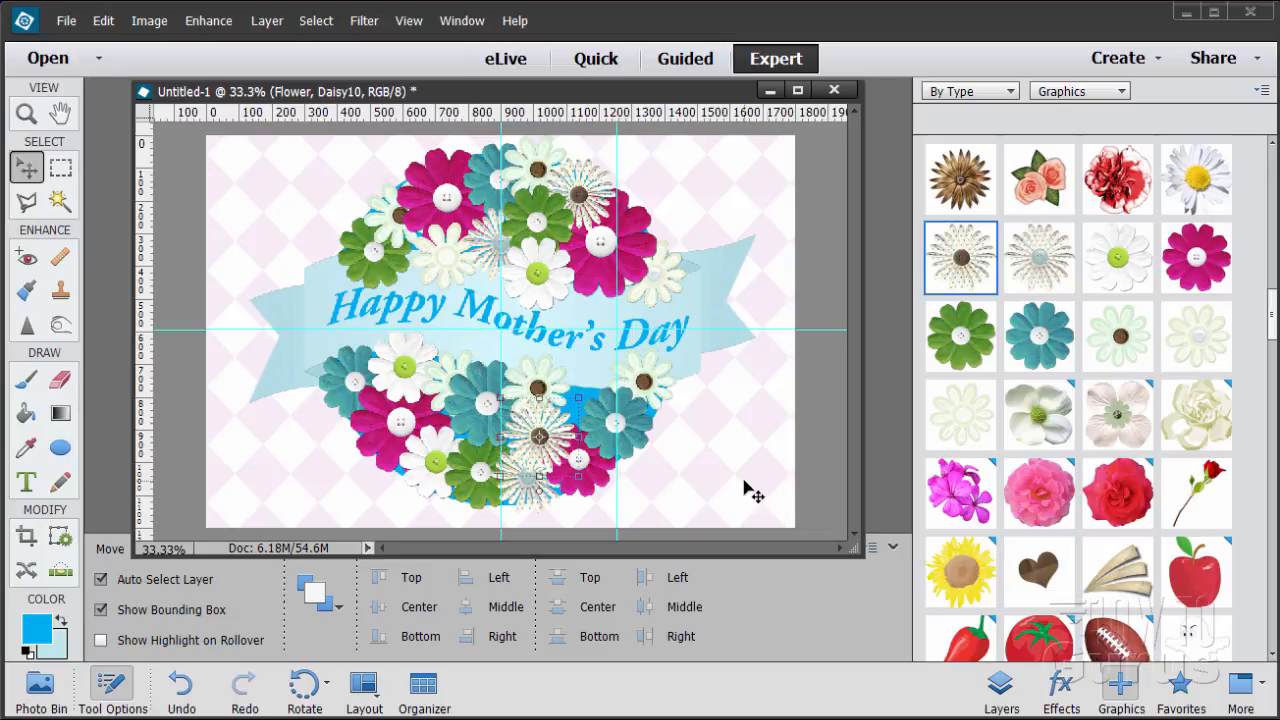
double_click(960, 358)
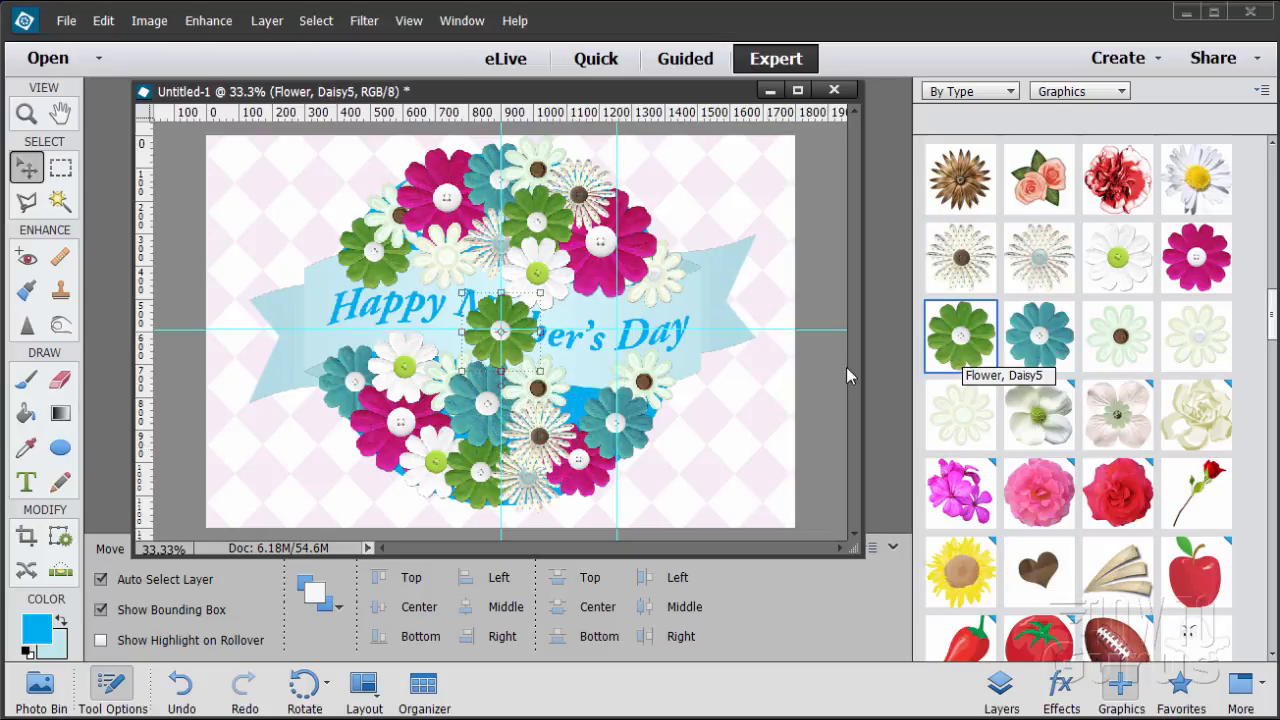
drag(520, 355, 596, 422)
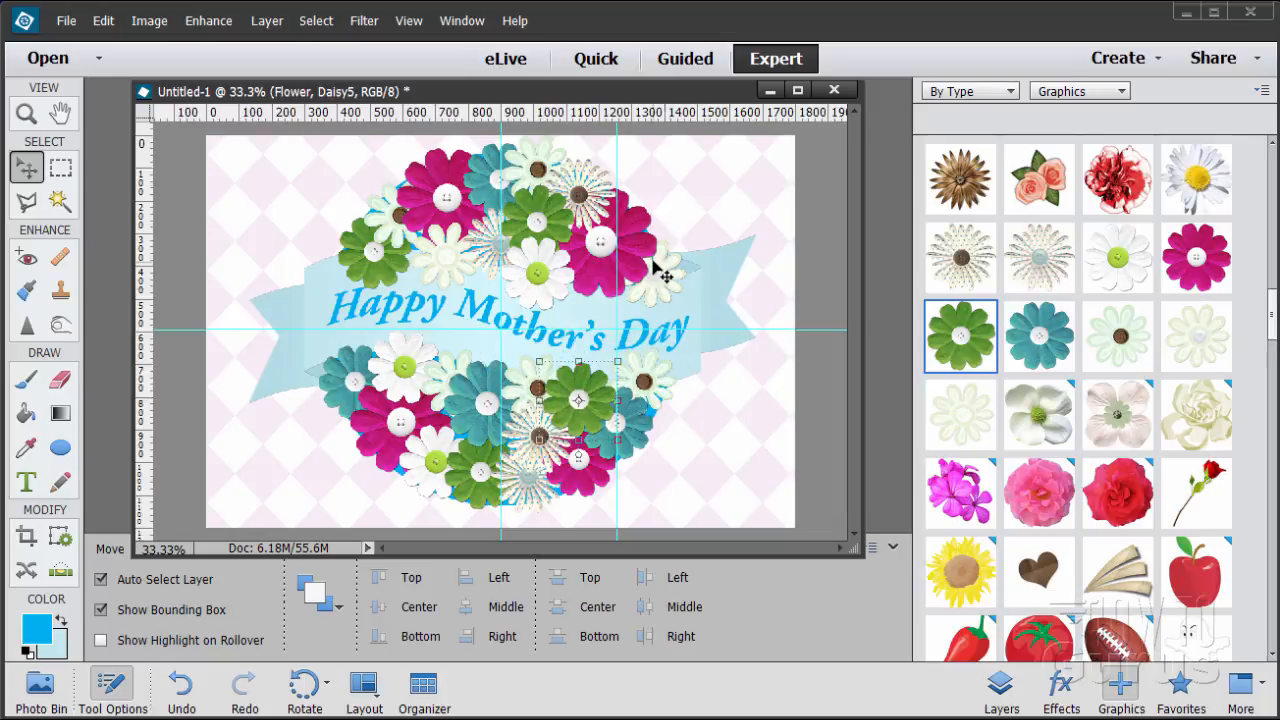
Hide the guides on the card.
click(394, 24)
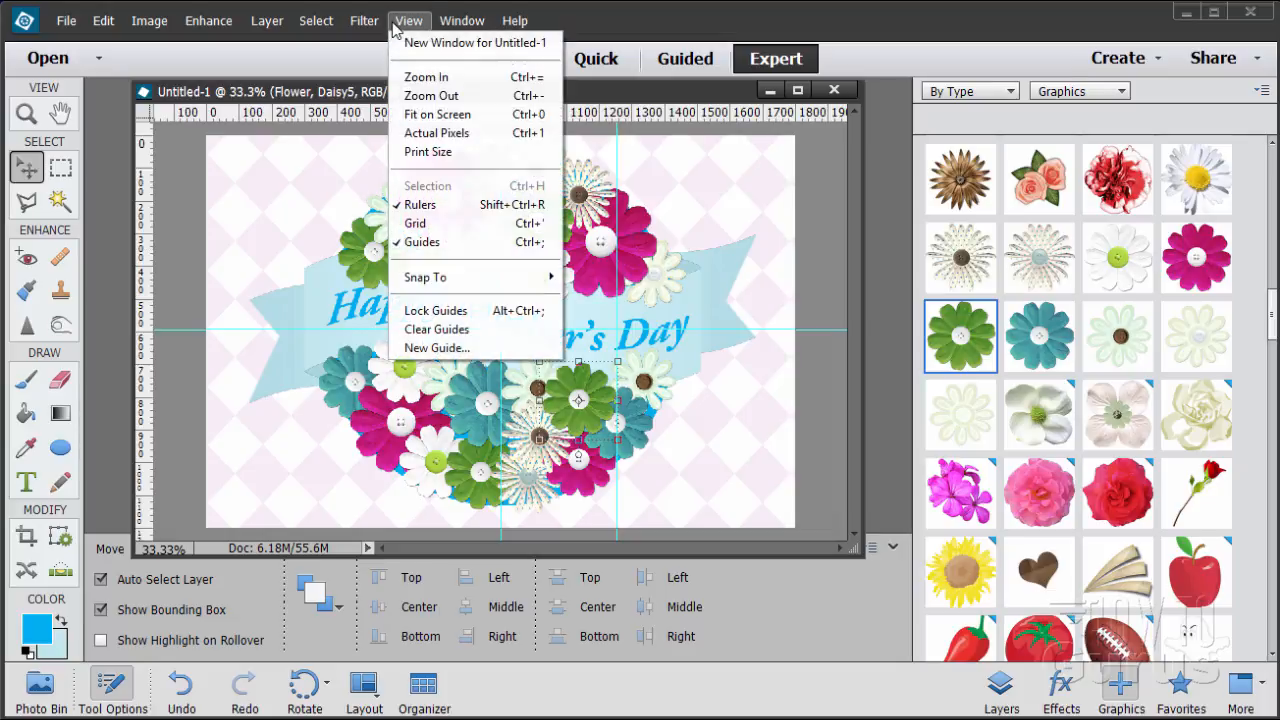
click(422, 242)
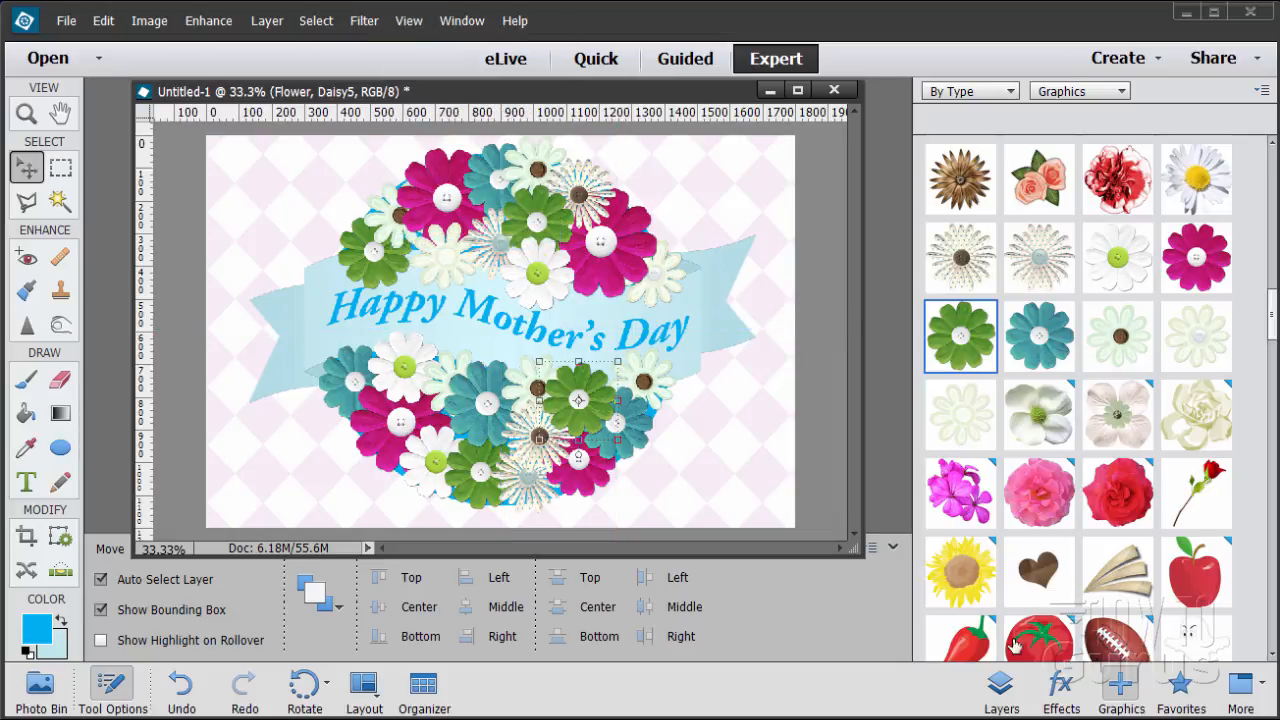
Move the "ther's Day" and "Happy Mo" text layers together with the banner layer above all the flower layers.
click(1000, 684)
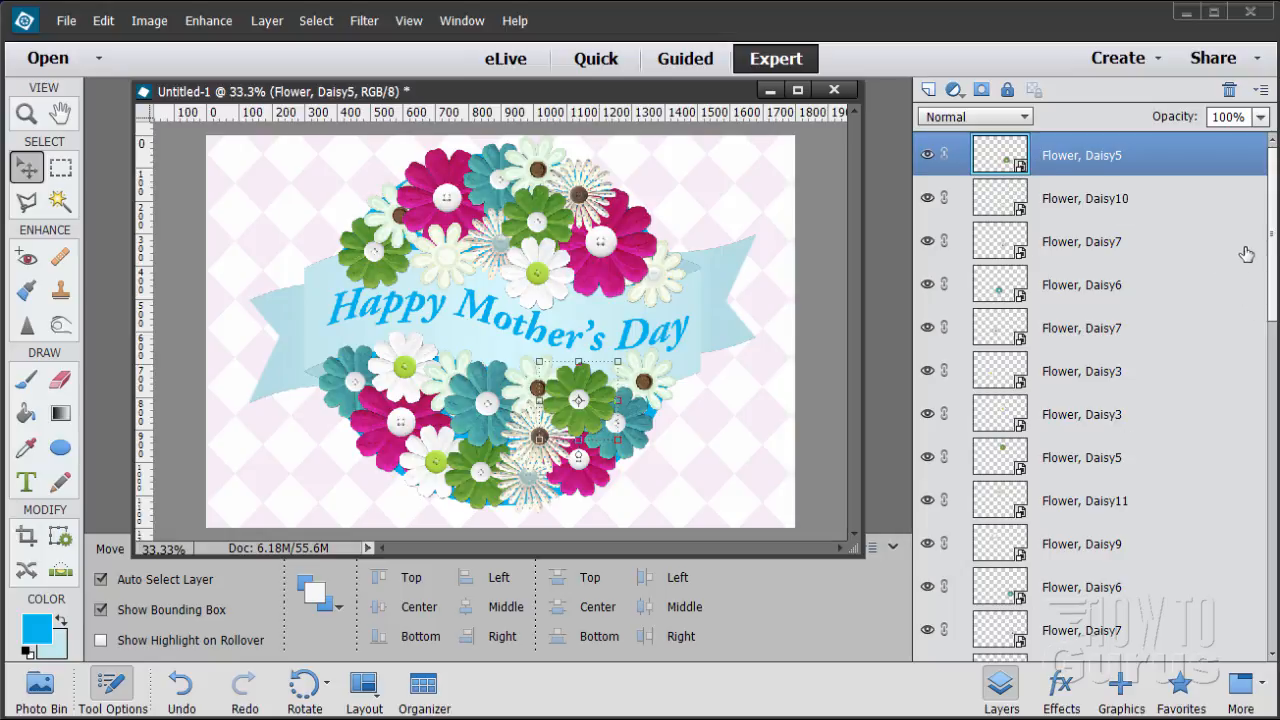
drag(1274, 232, 1275, 556)
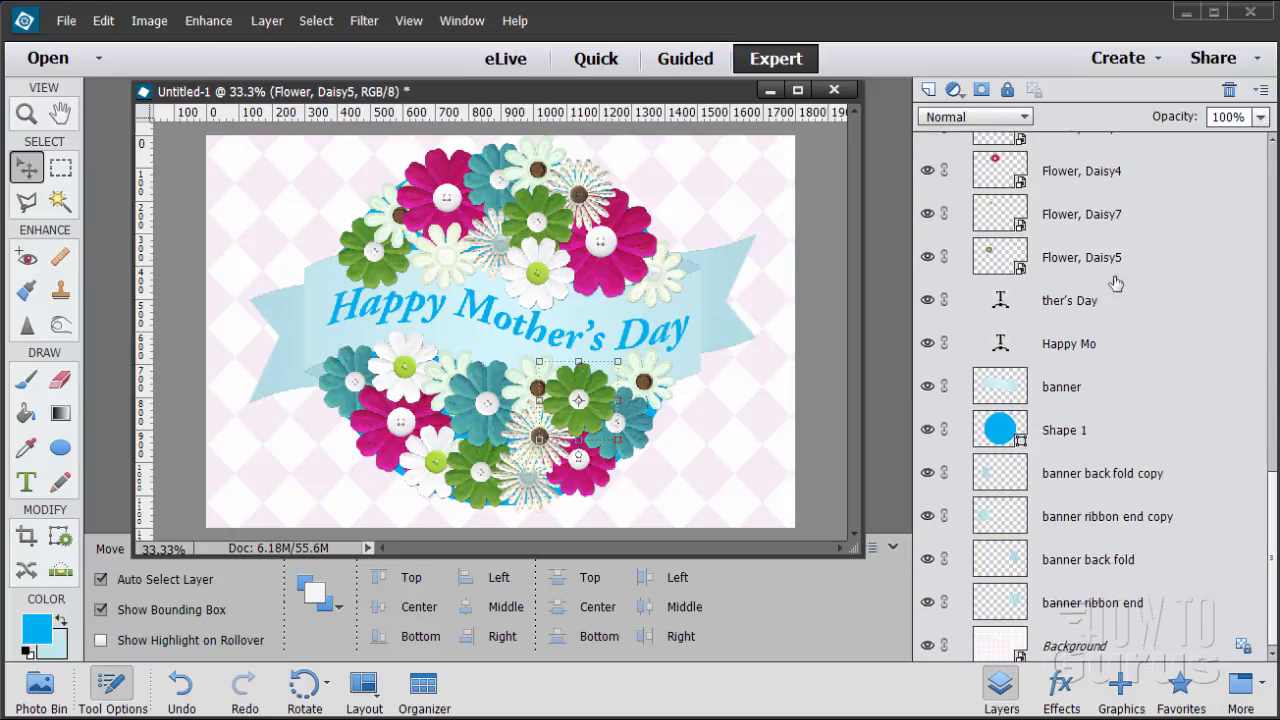
click(1121, 313)
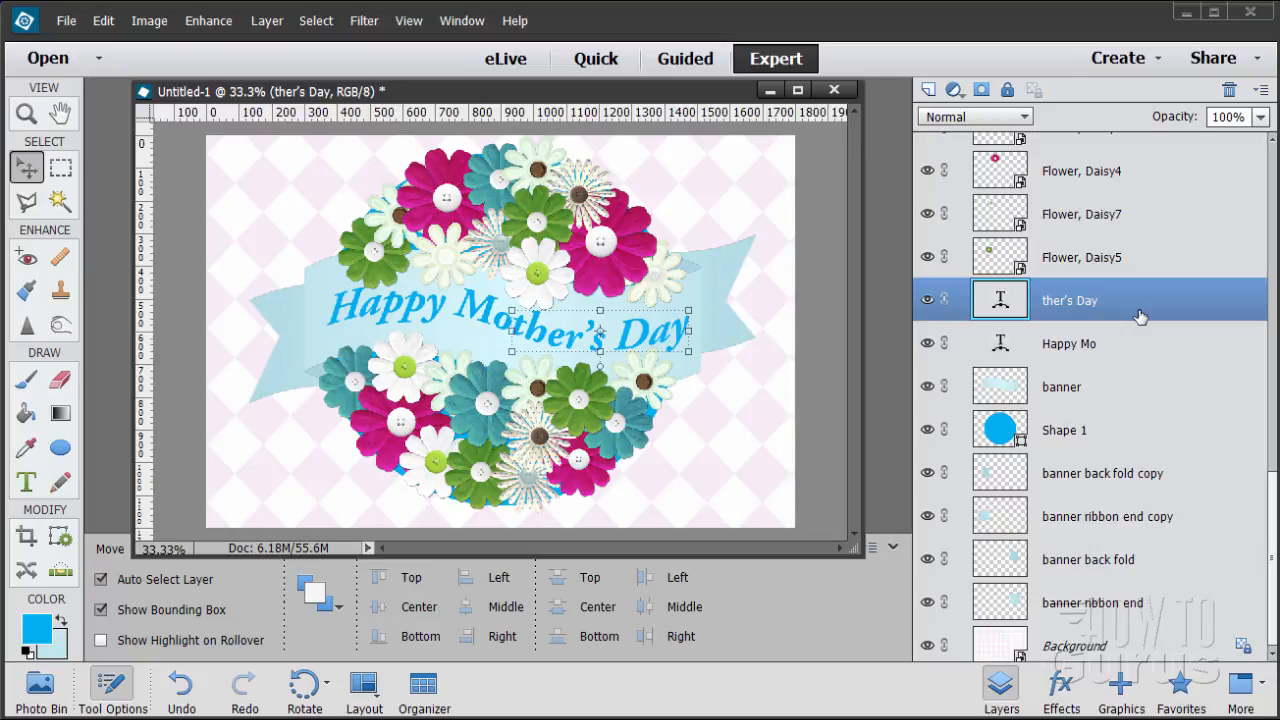
ctrl+click(1137, 343)
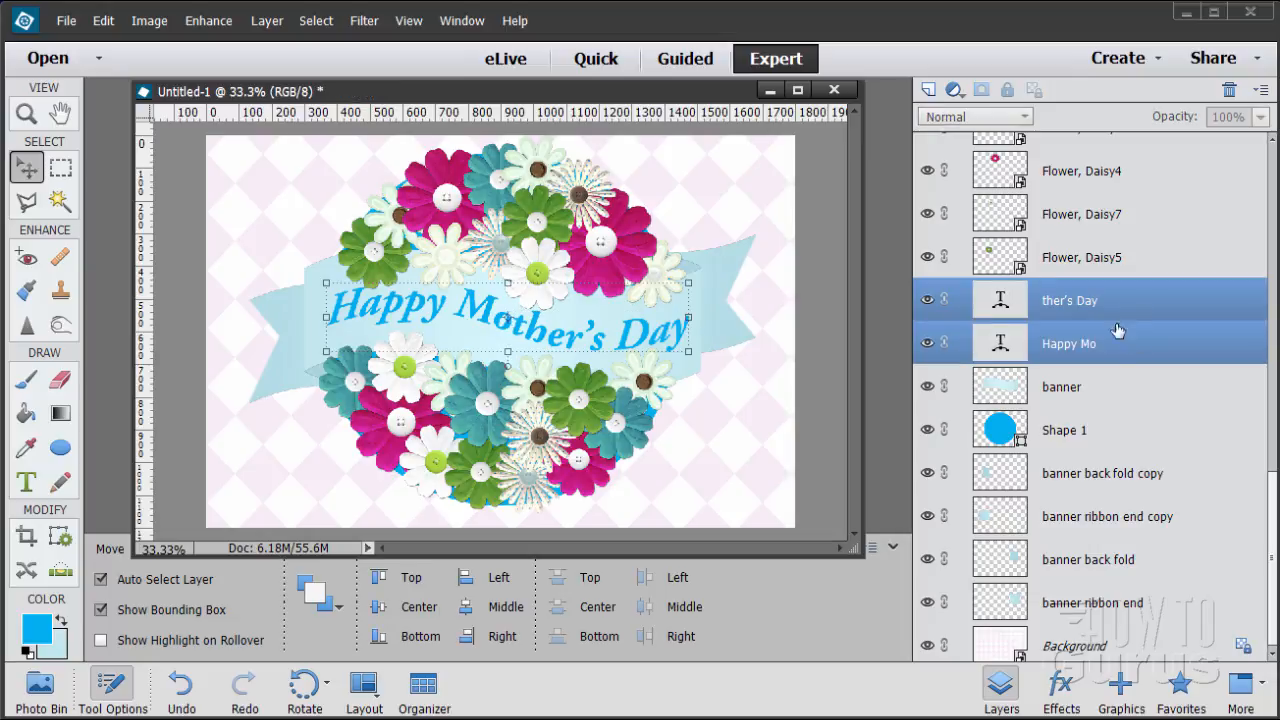
ctrl+click(1071, 390)
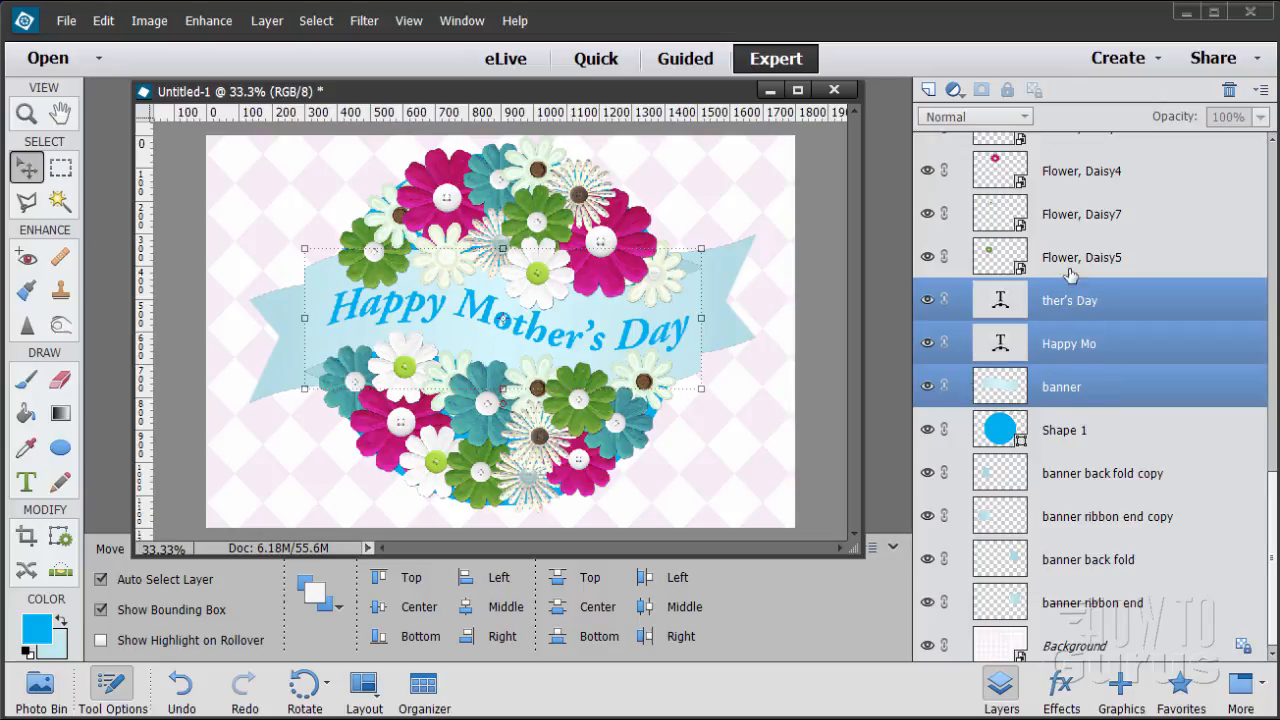
drag(1097, 324, 1126, 142)
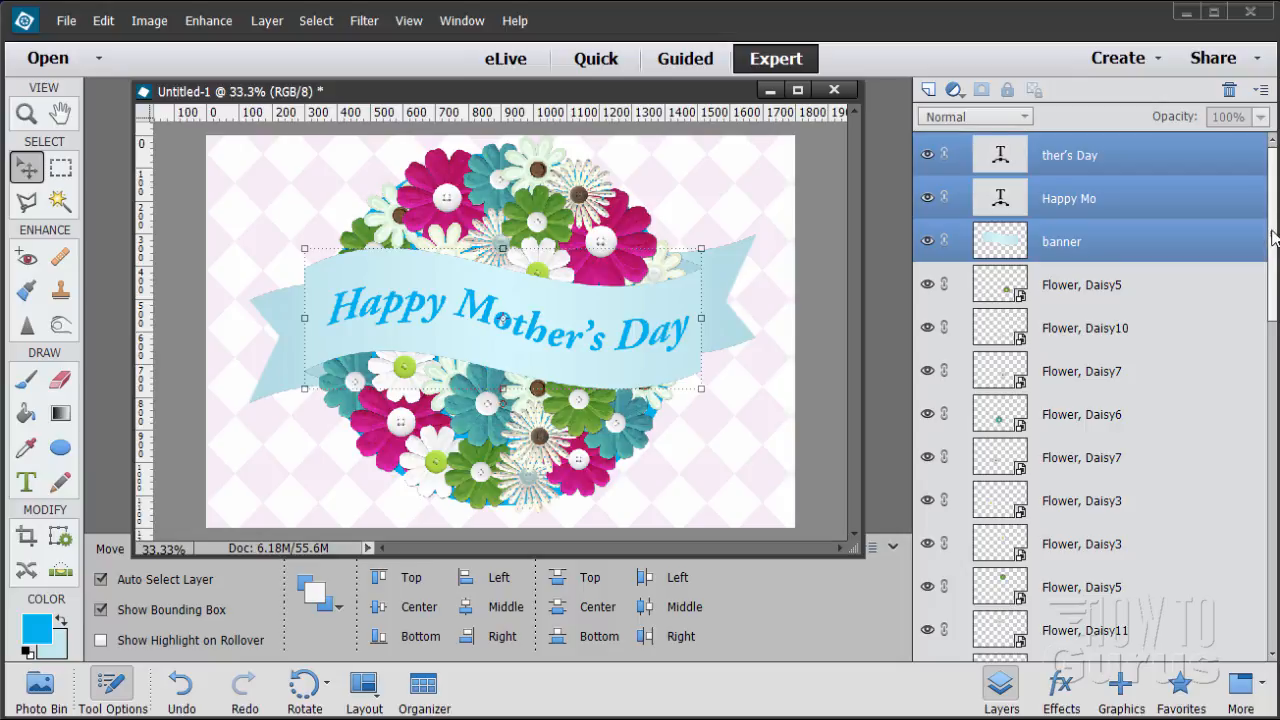
Hide the blue circle layer, Shape 1, and make Background the active layer.
scroll(983, 497, down, 10)
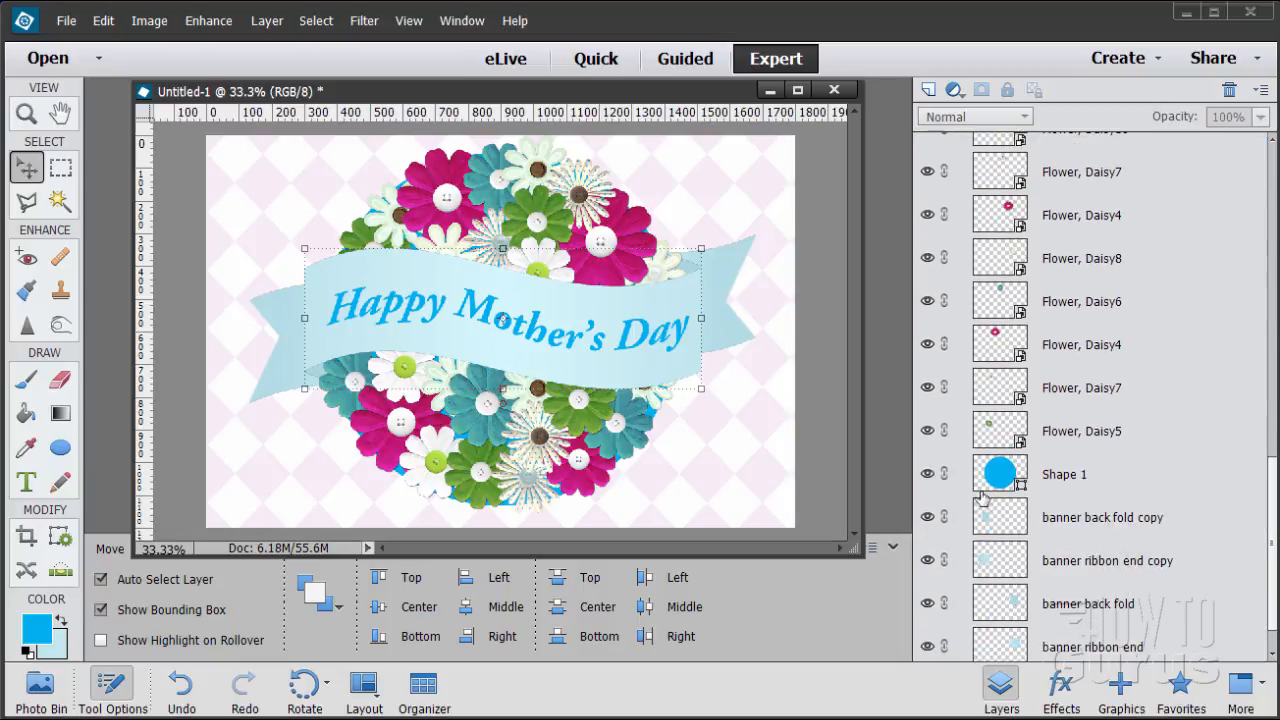
click(928, 476)
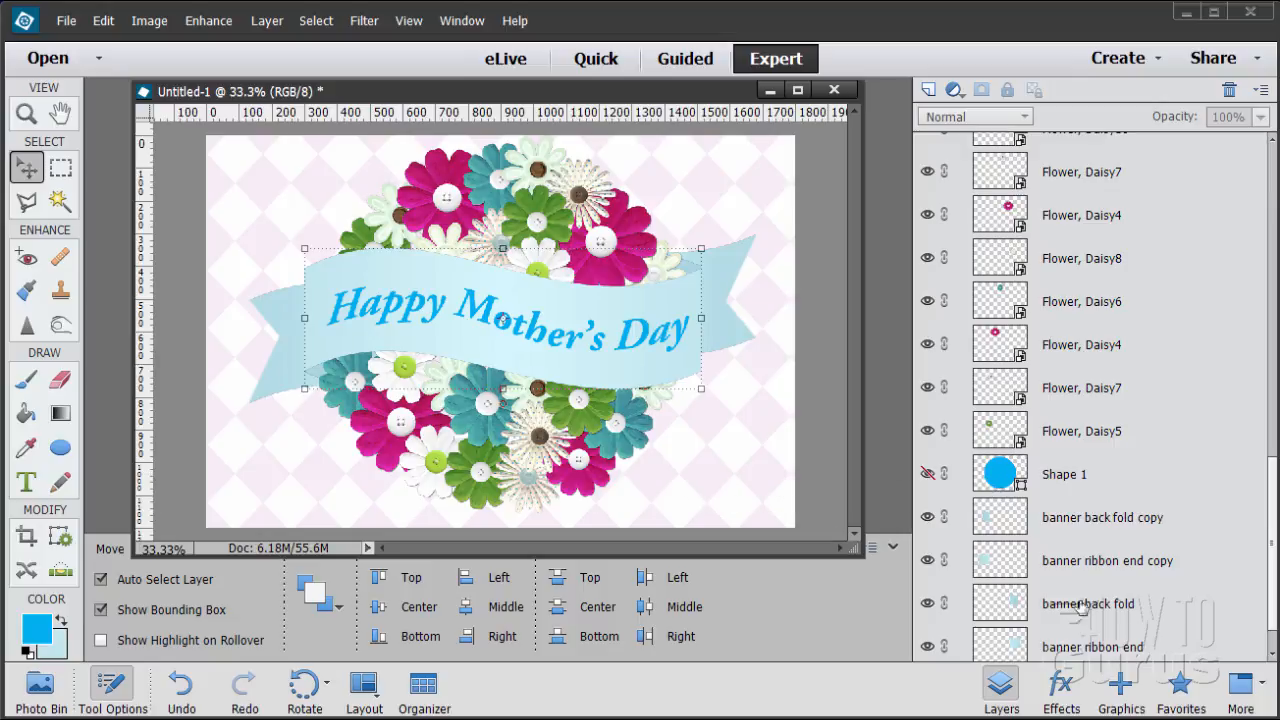
scroll(1250, 519, down, 1)
click(1142, 652)
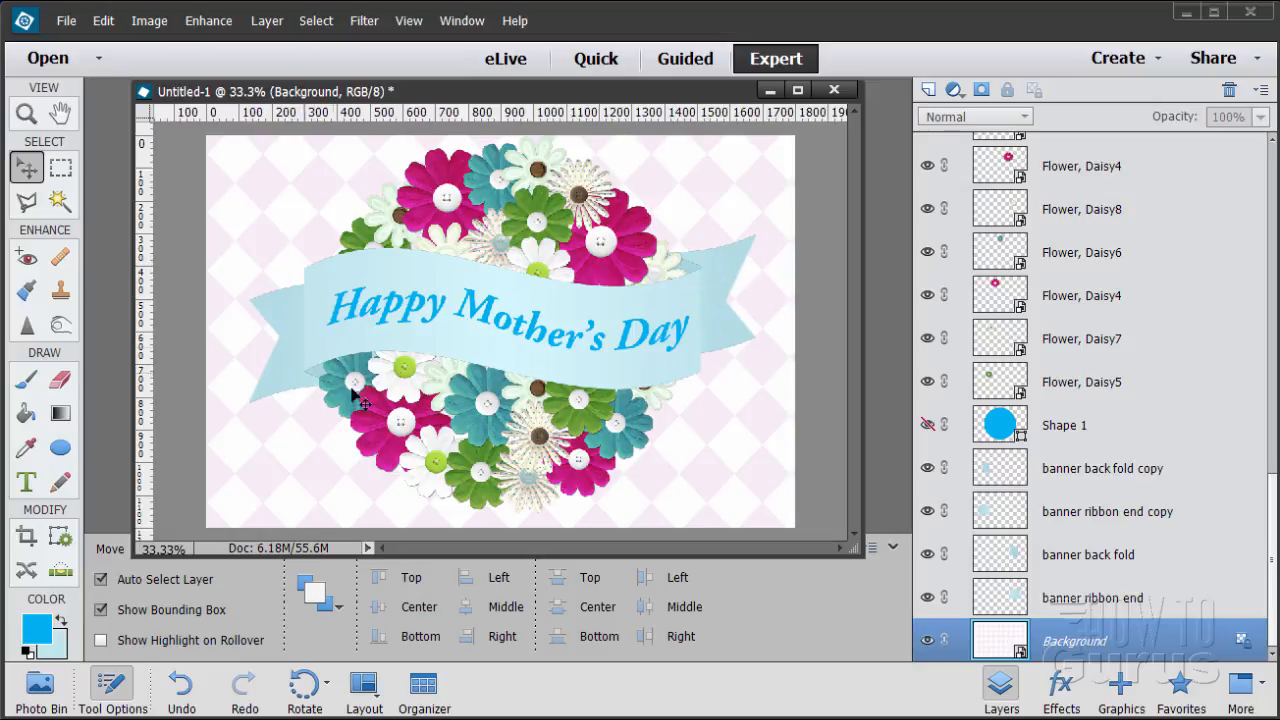
Add a drop shadow to the banner layer and set its size to 29 px.
scroll(1200, 420, up, 10)
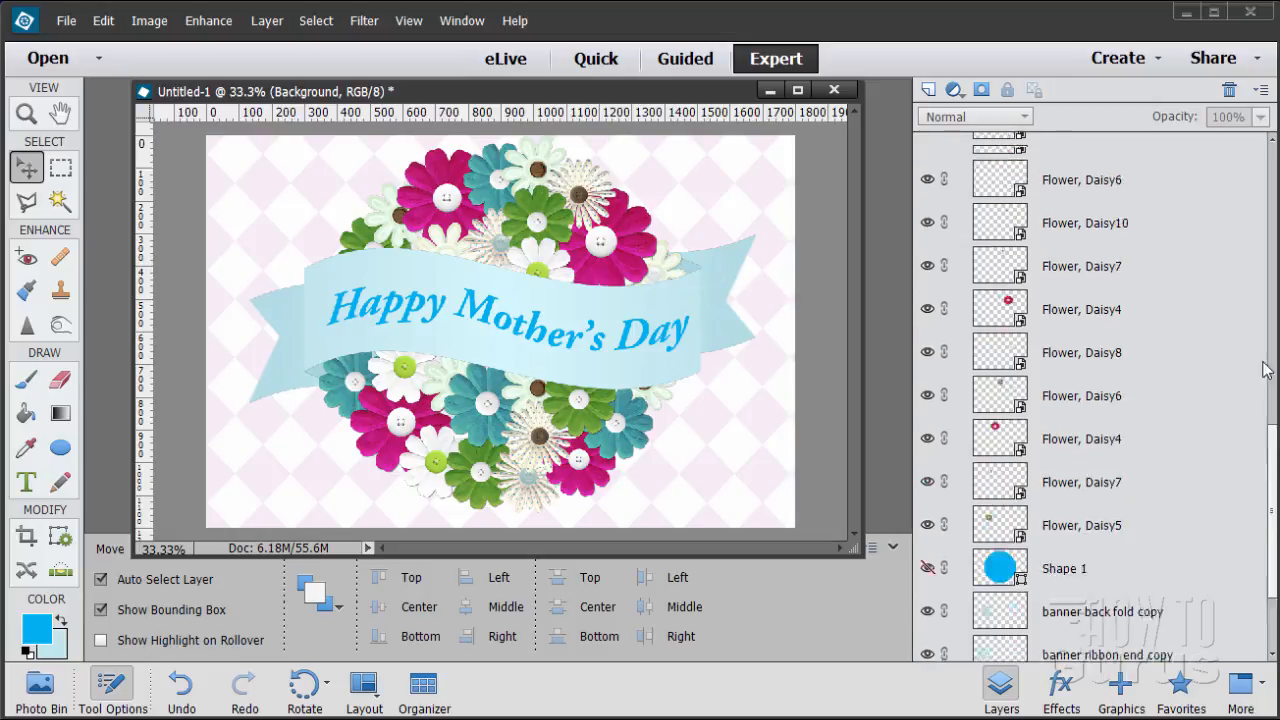
click(1097, 257)
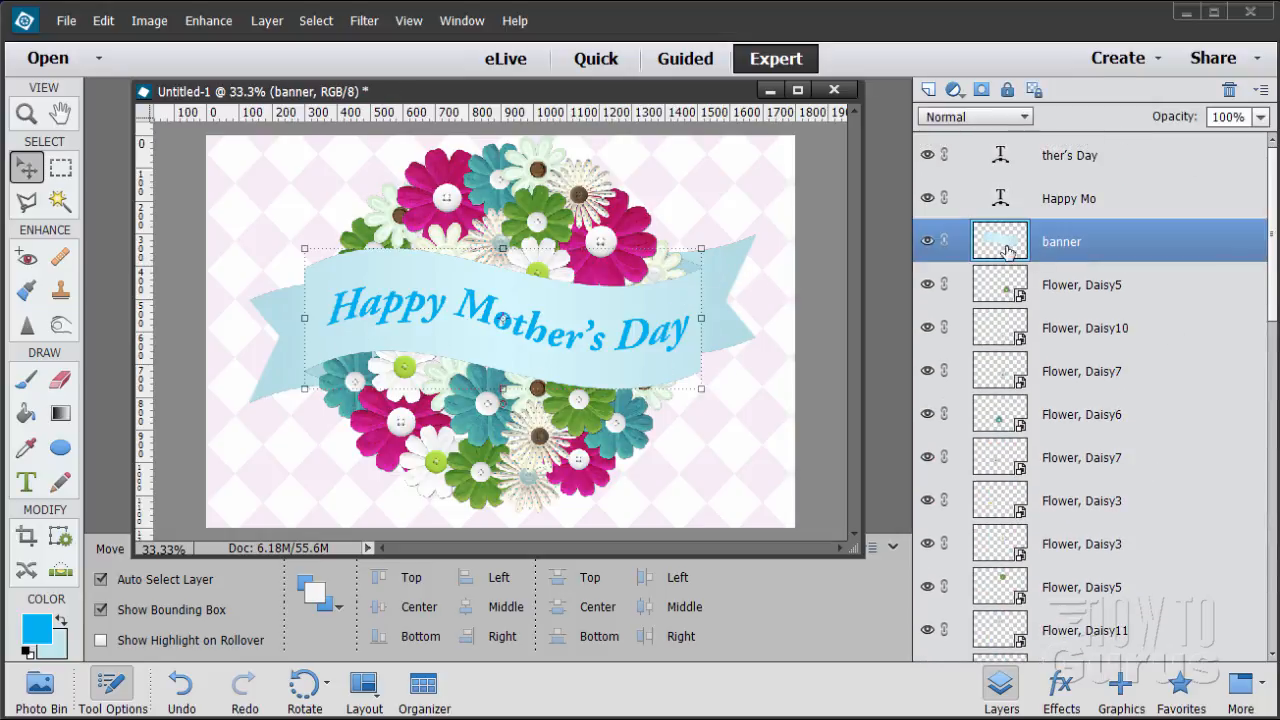
click(267, 20)
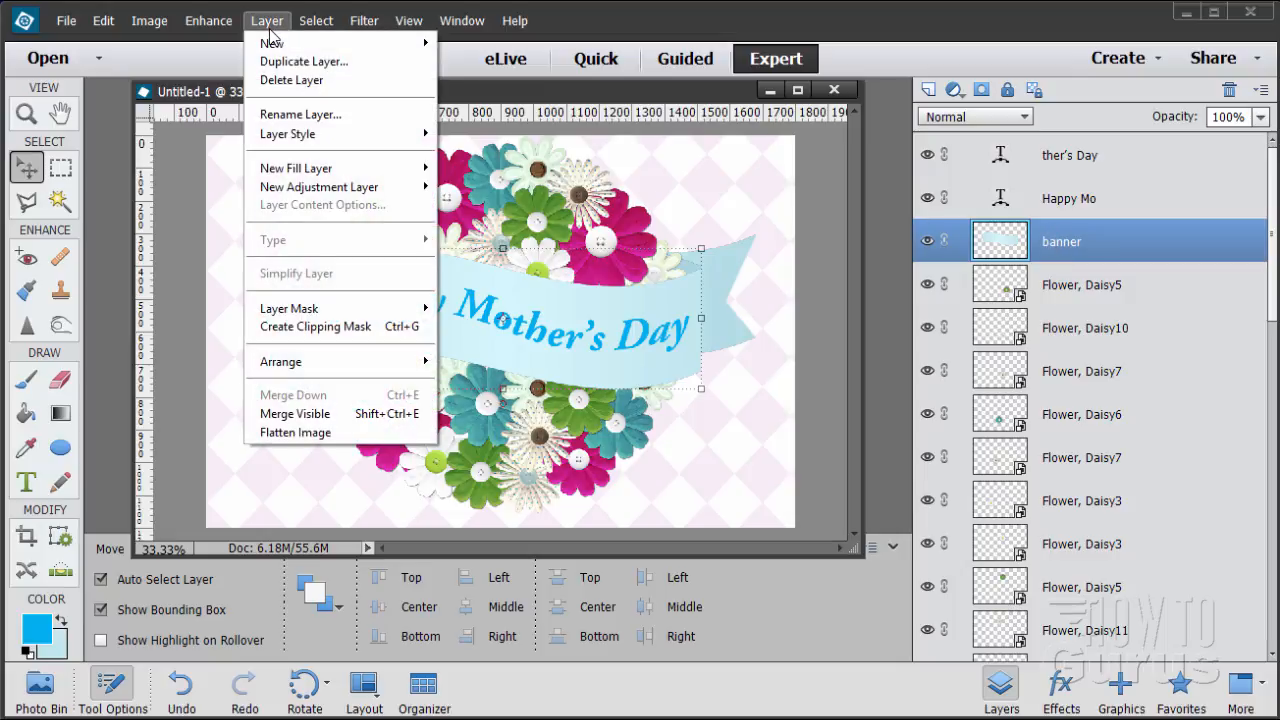
mouse_move(307, 140)
click(487, 132)
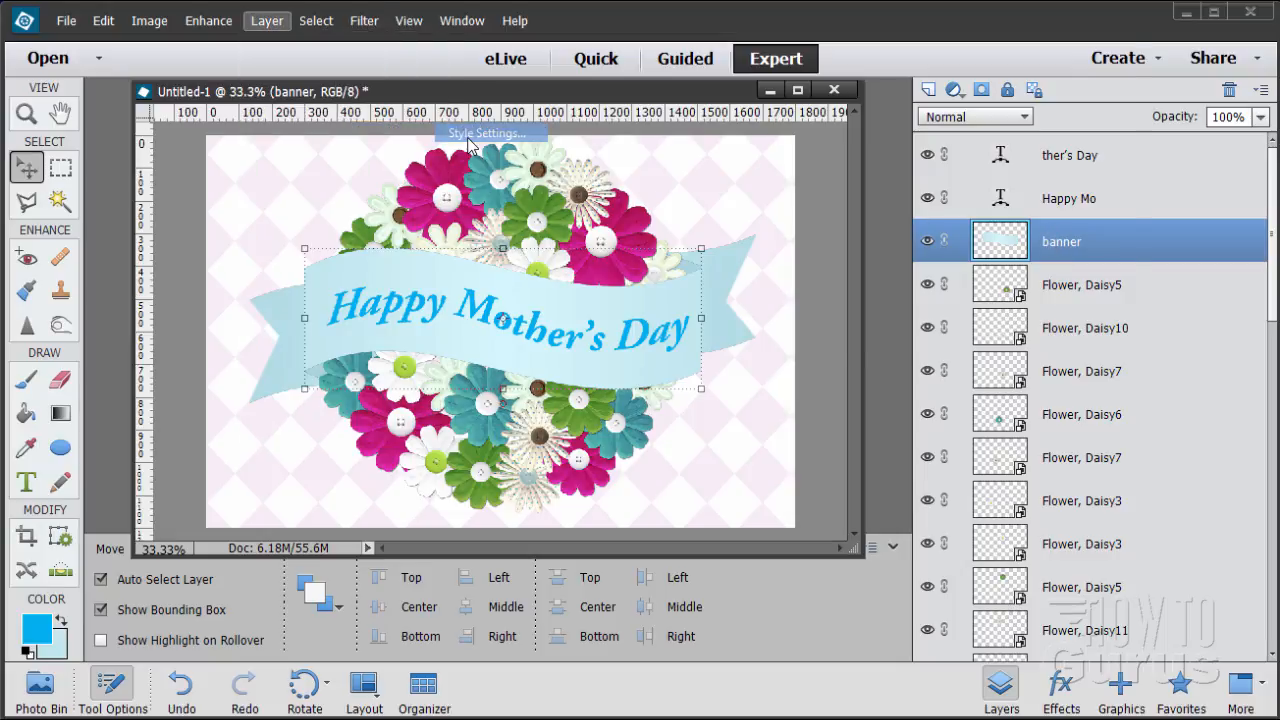
click(793, 214)
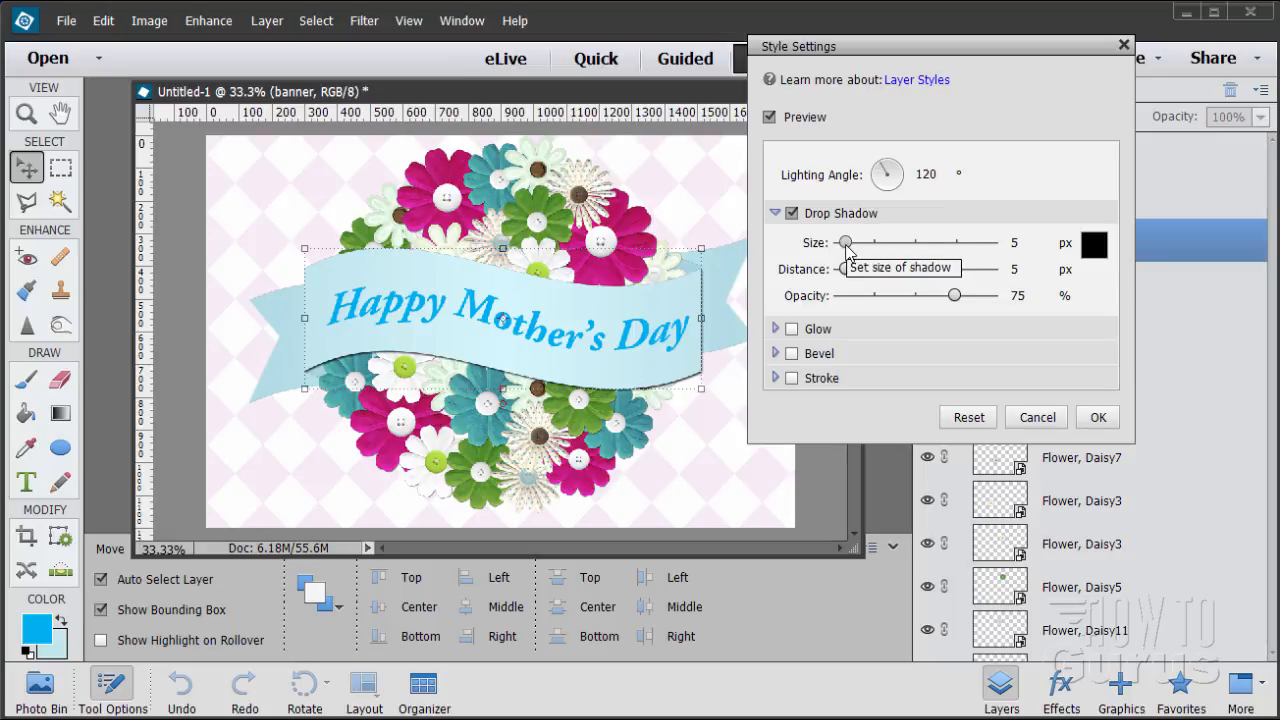
drag(845, 243, 850, 243)
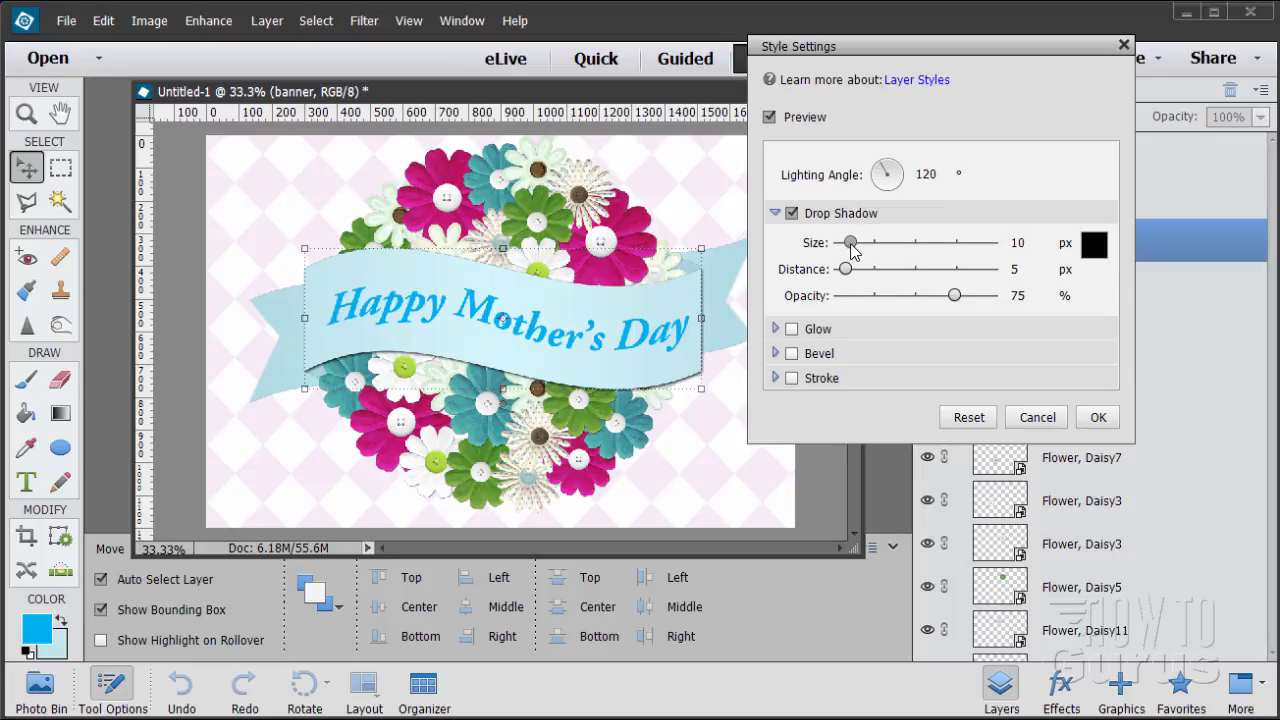
click(1028, 242)
text(29)
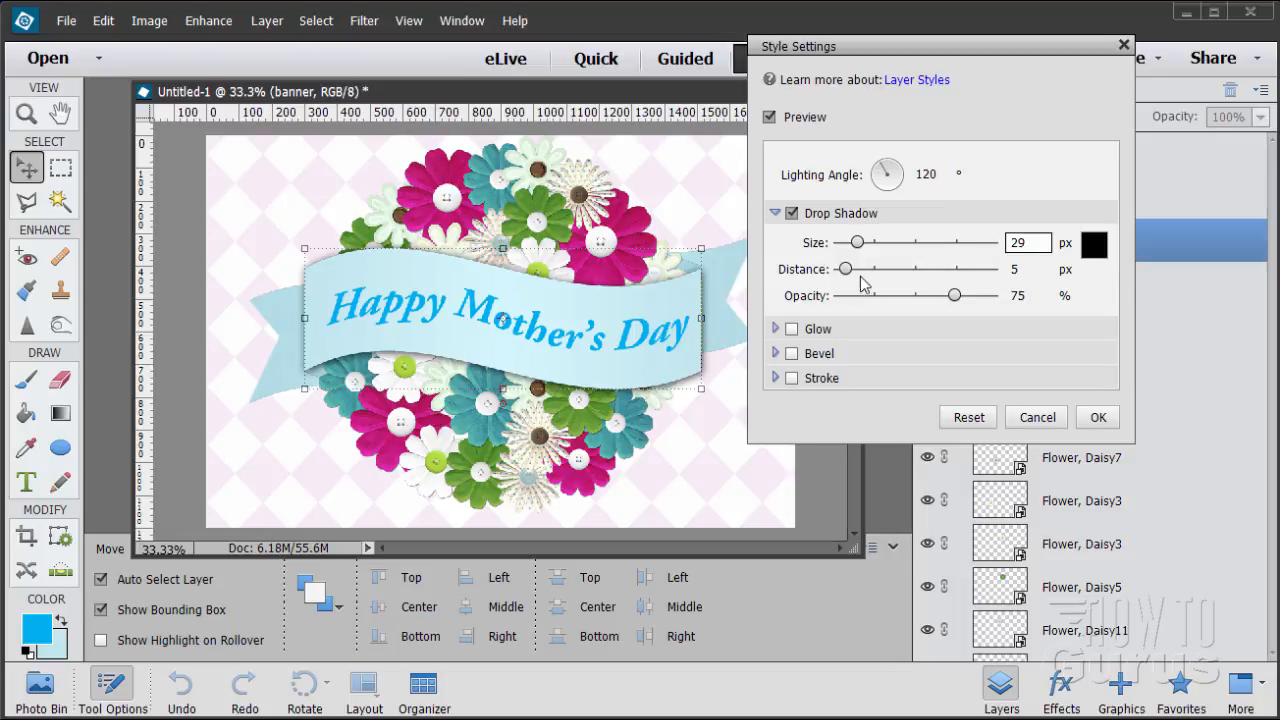
Set the banner's drop shadow distance to 23 px and its opacity to 25%, and apply the style.
mouse_move(847, 272)
mouse_down()
mouse_move(882, 271)
mouse_move(866, 271)
mouse_up()
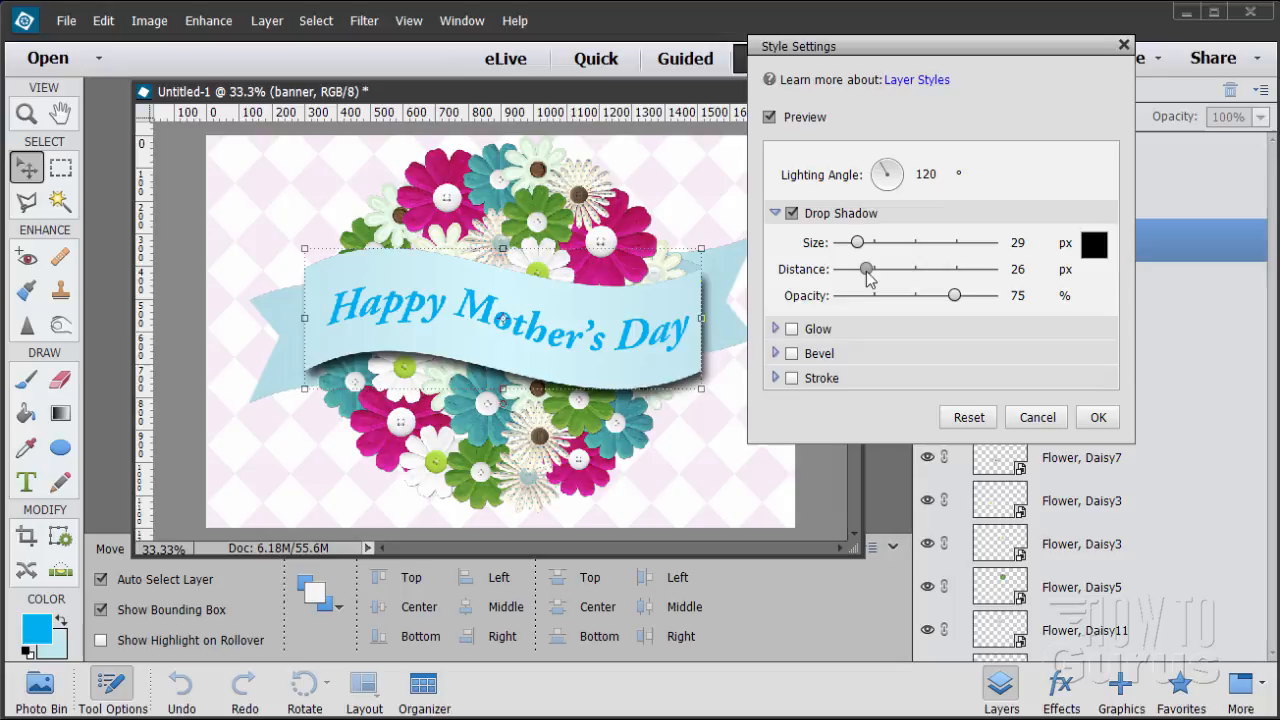
click(1019, 269)
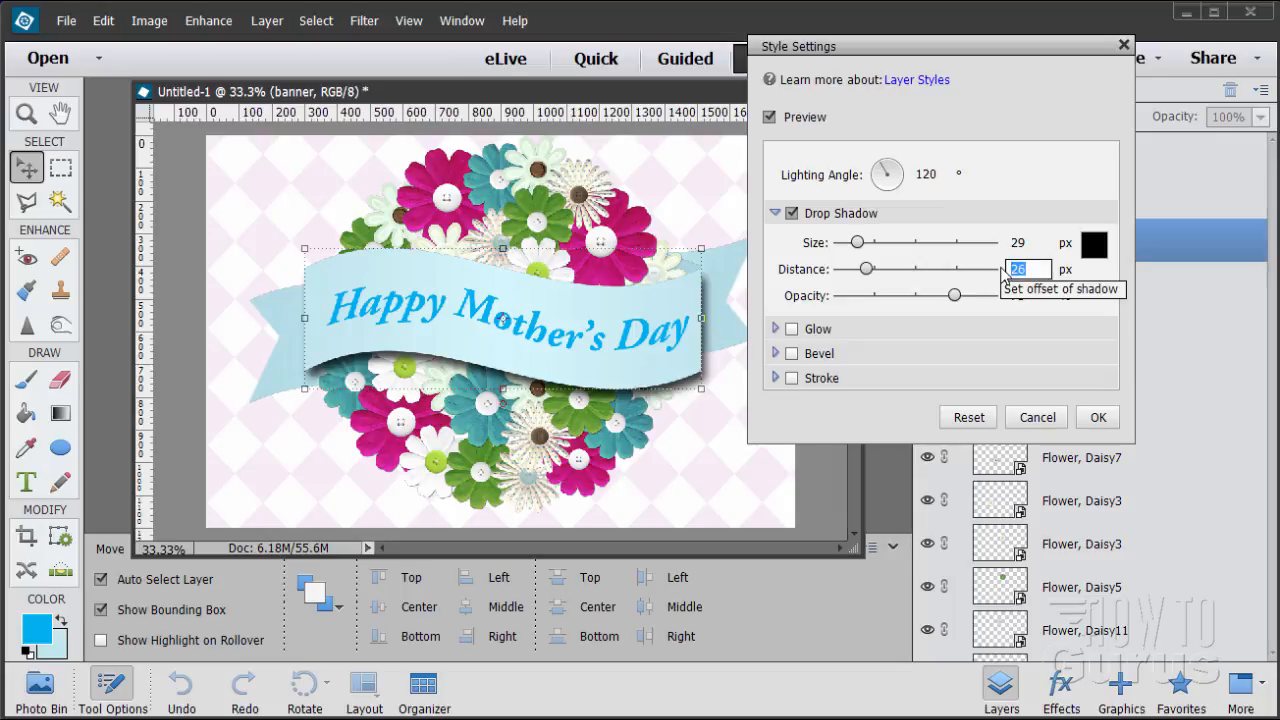
text(23)
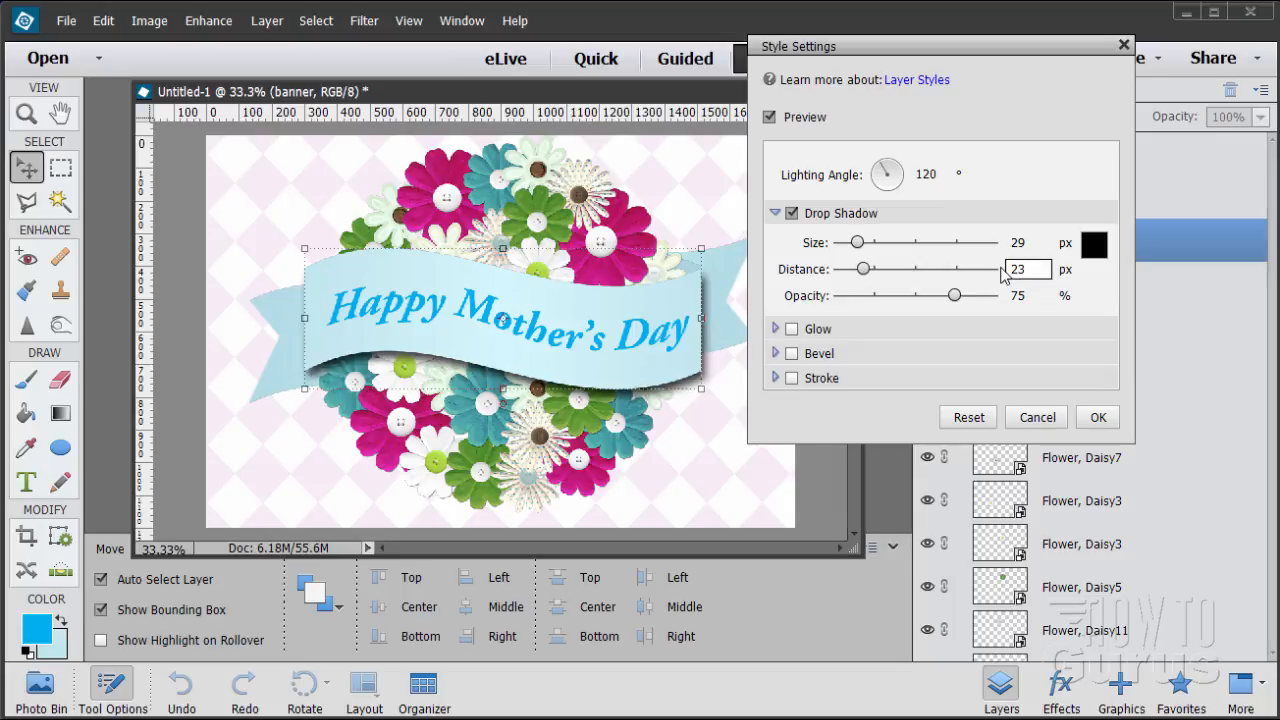
click(1017, 296)
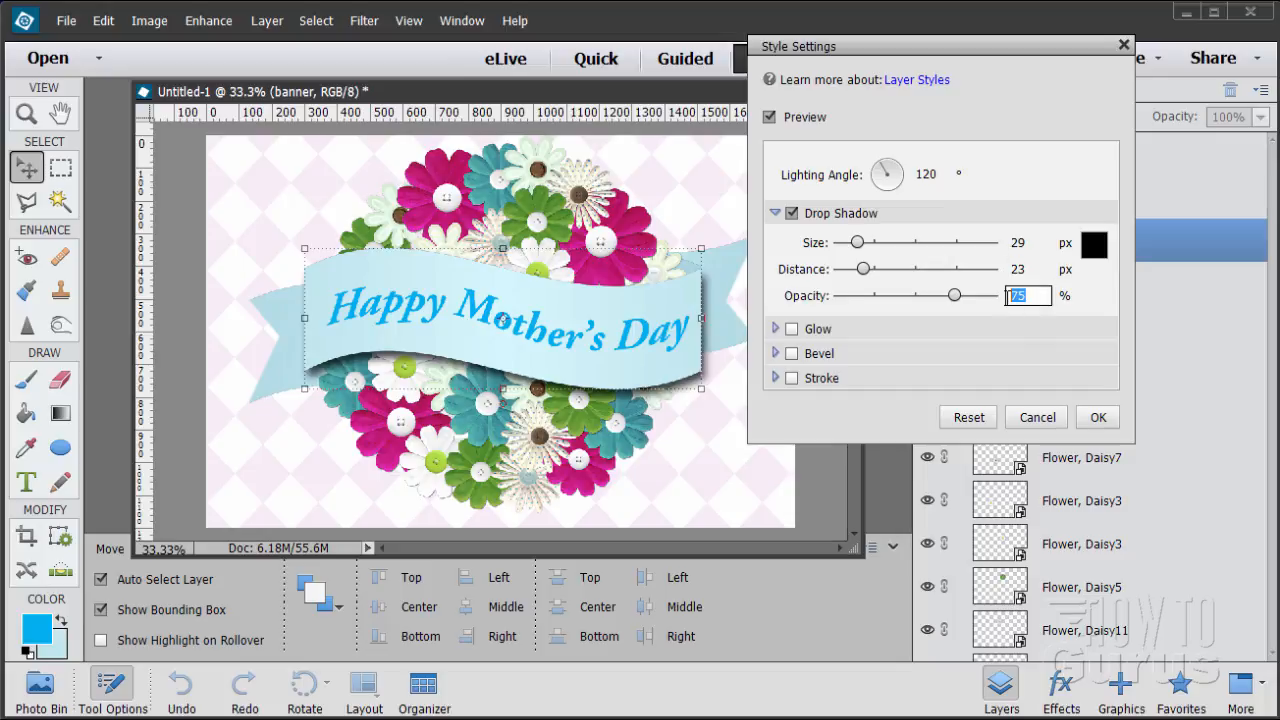
text(25)
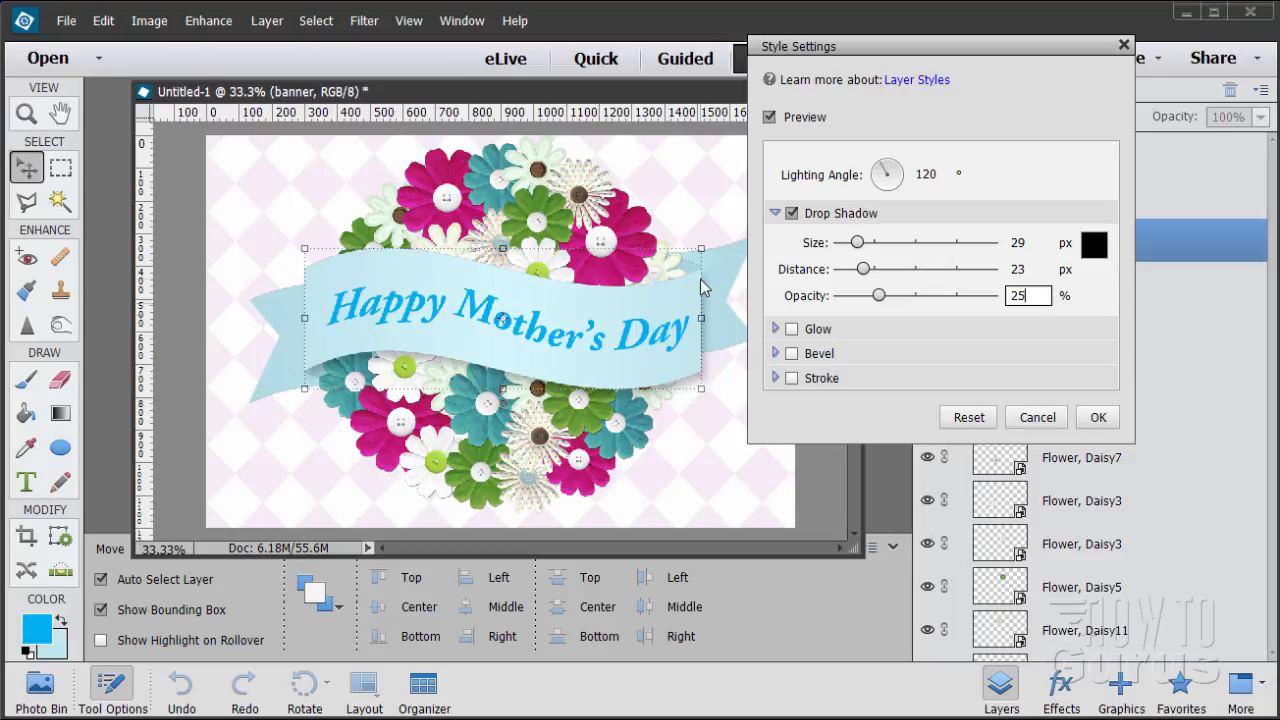
click(1097, 417)
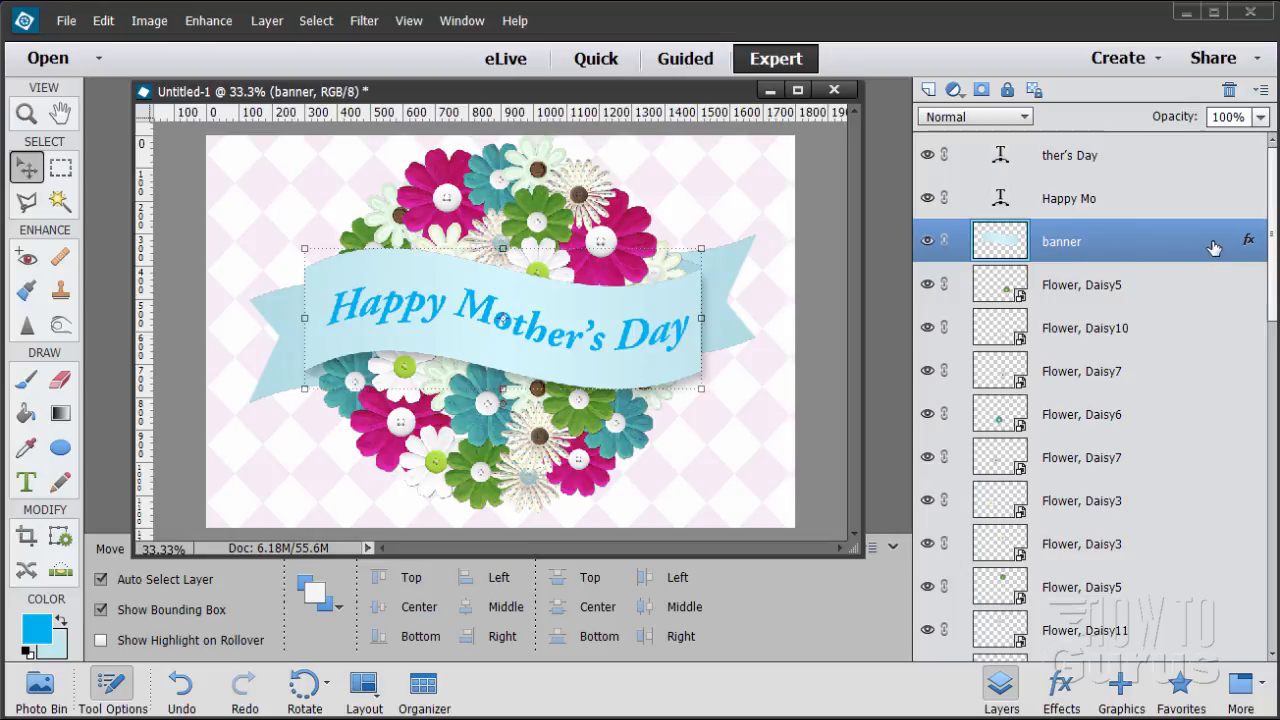
Copy the banner's layer style and paste it onto the "banner back fold copy" and "banner ribbon end copy" layers.
right_click(1137, 245)
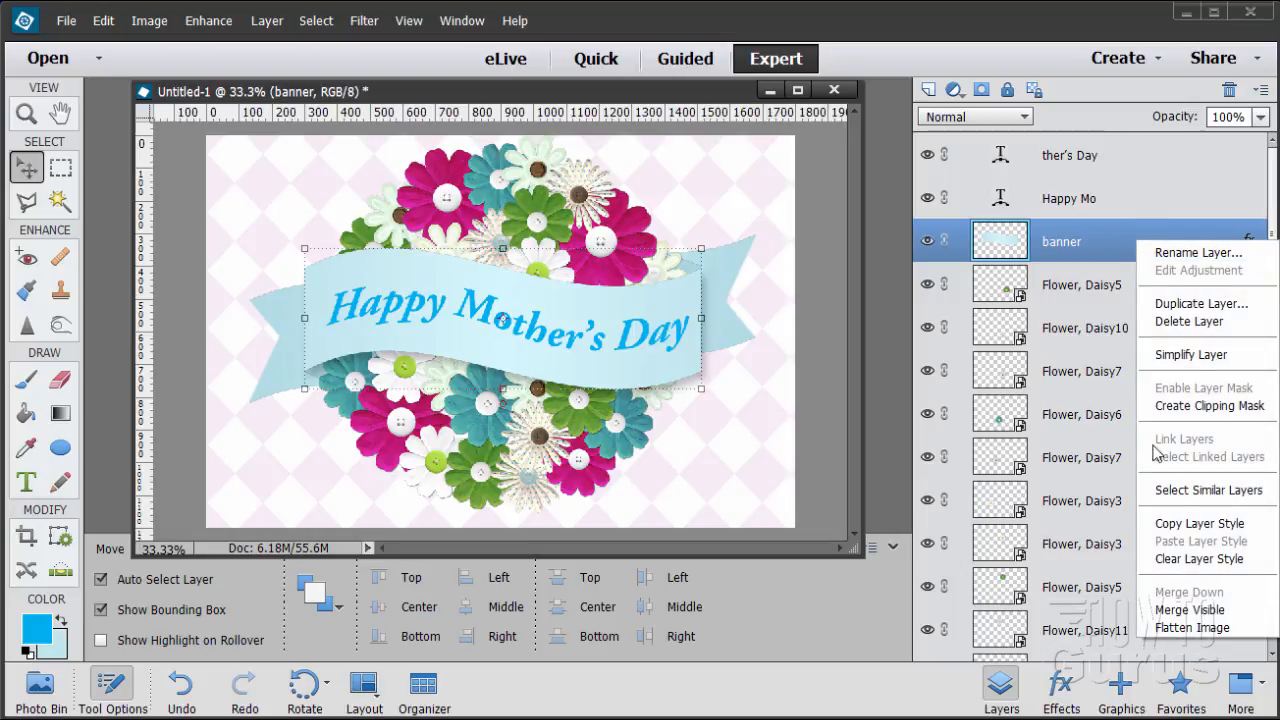
click(1174, 525)
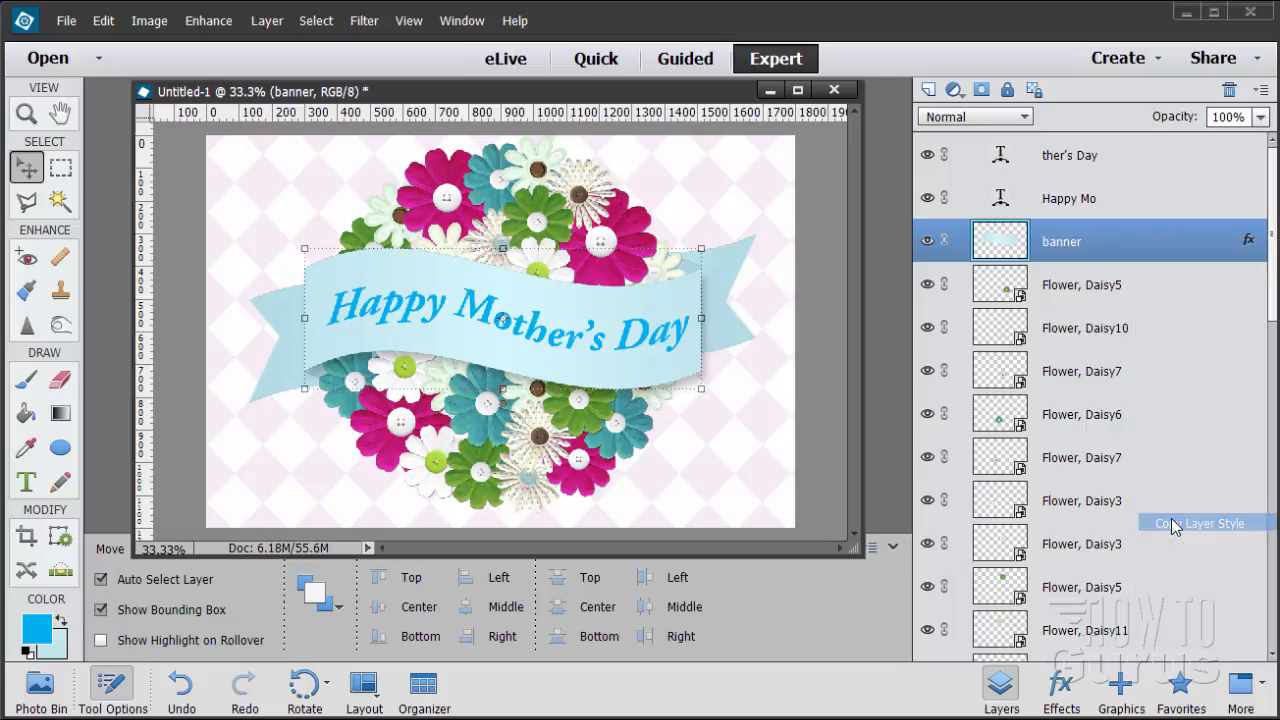
drag(1272, 237, 1273, 564)
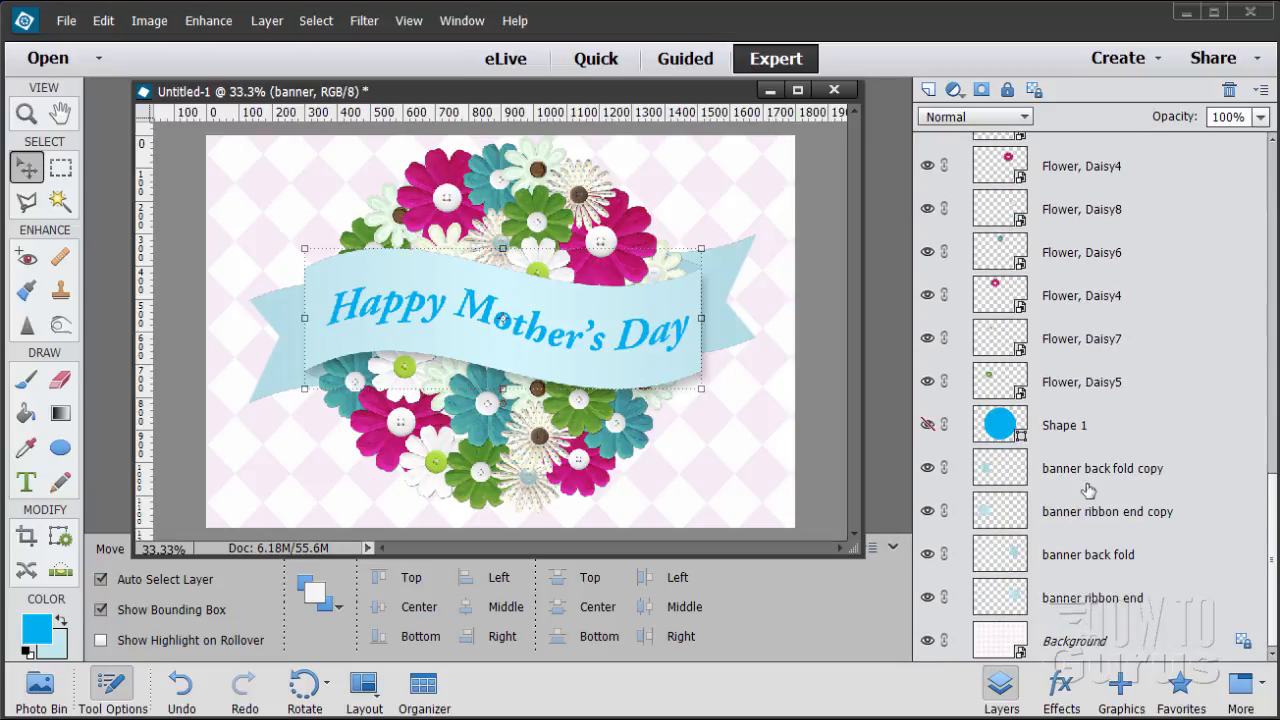
right_click(1044, 470)
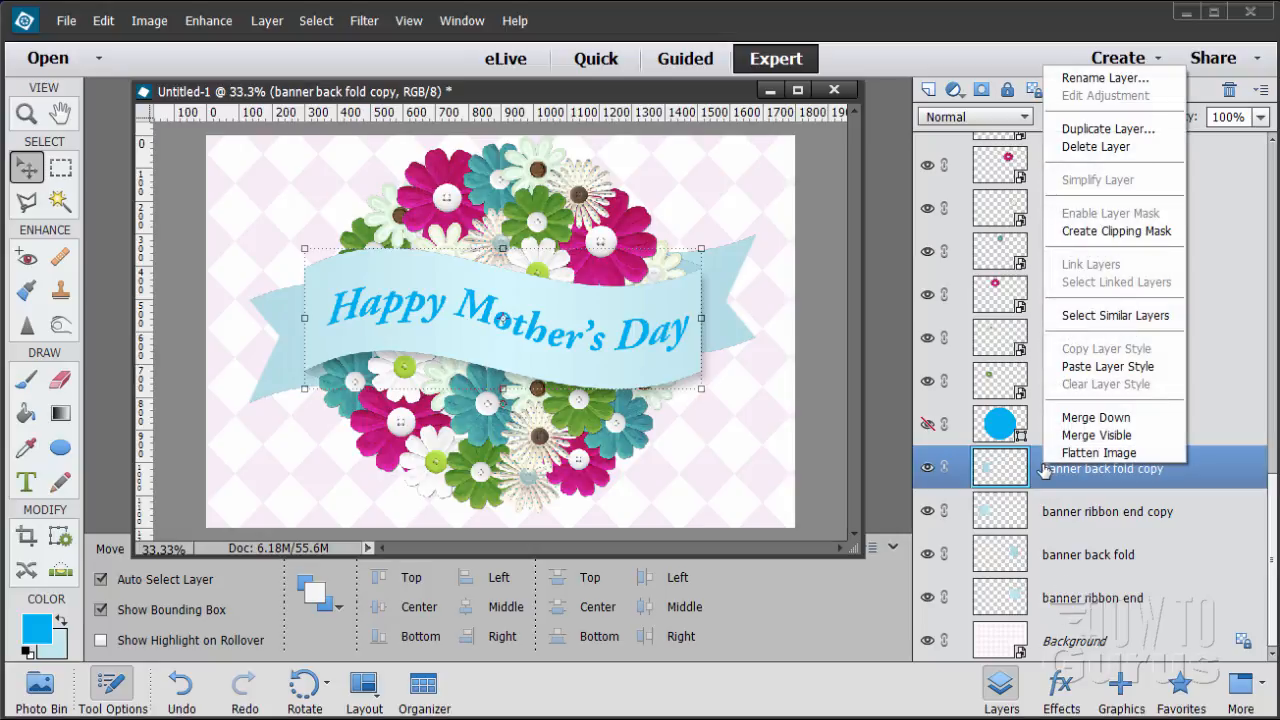
click(1107, 366)
click(1062, 507)
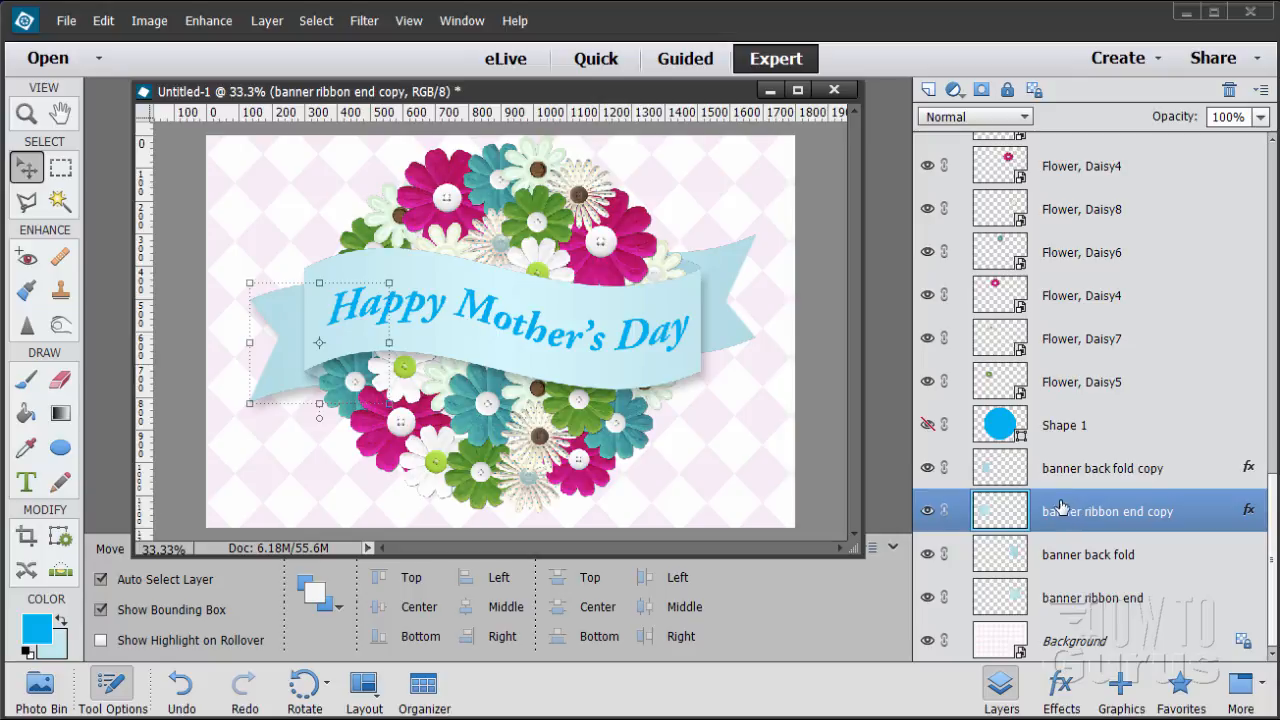
Paste the copied shadow style onto the "banner back fold" and "banner ribbon end" layers, then make Background the active layer.
click(1097, 555)
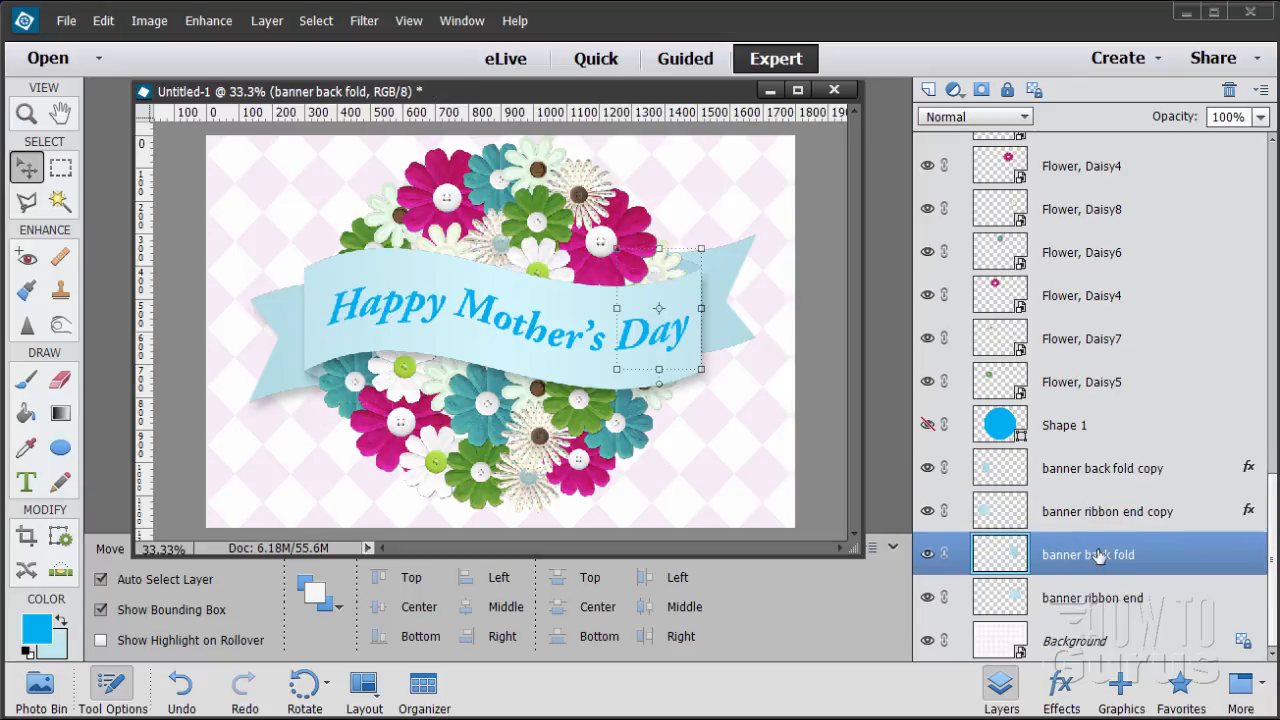
right_click(1073, 553)
click(1145, 455)
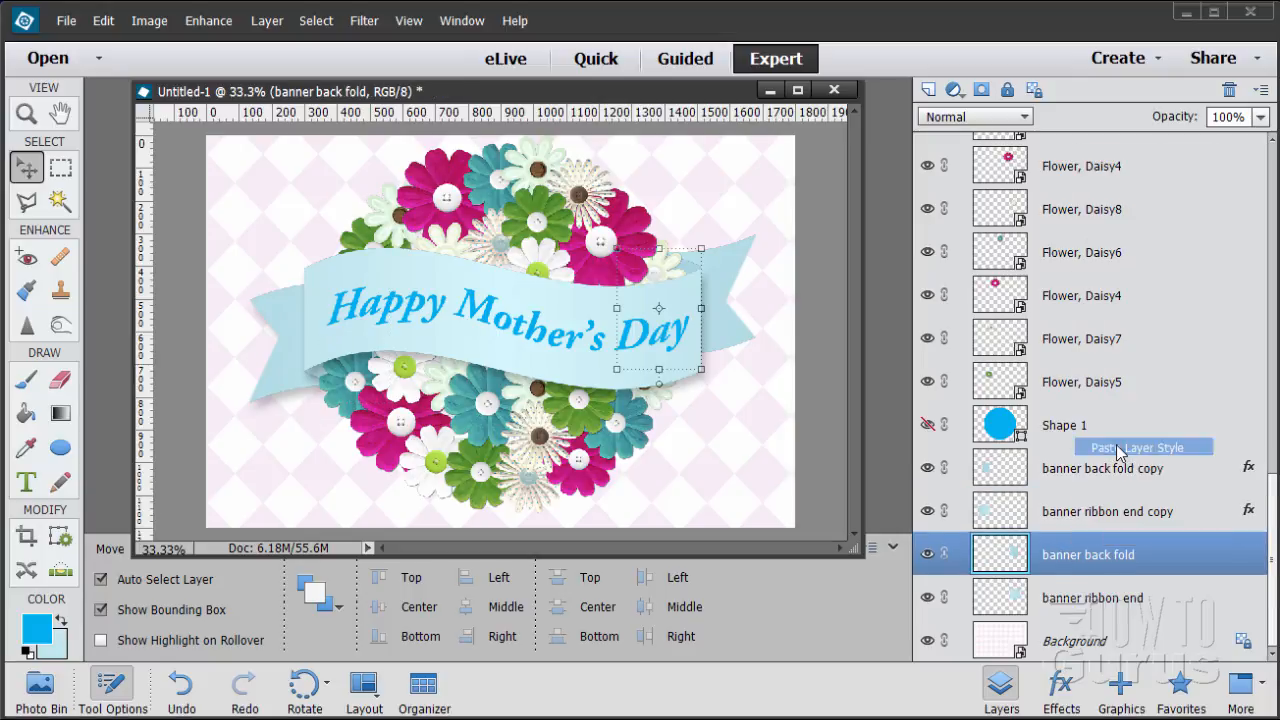
click(1078, 596)
right_click(1078, 596)
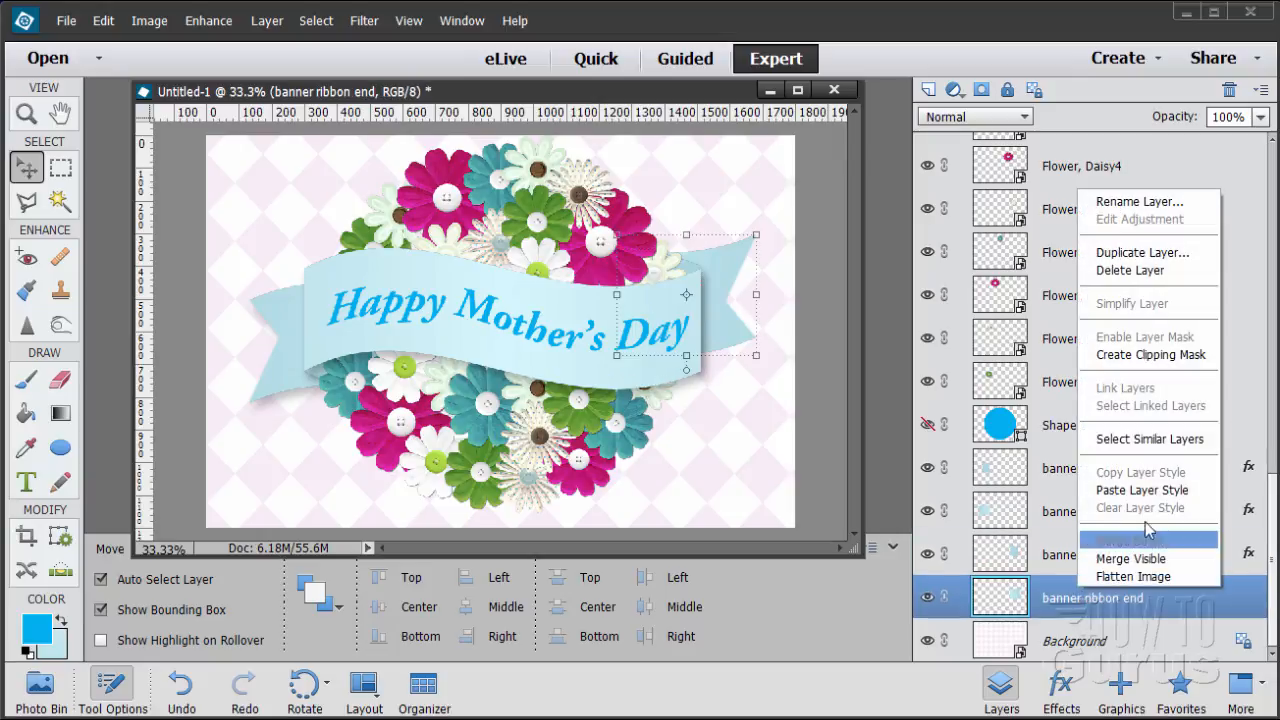
click(1137, 490)
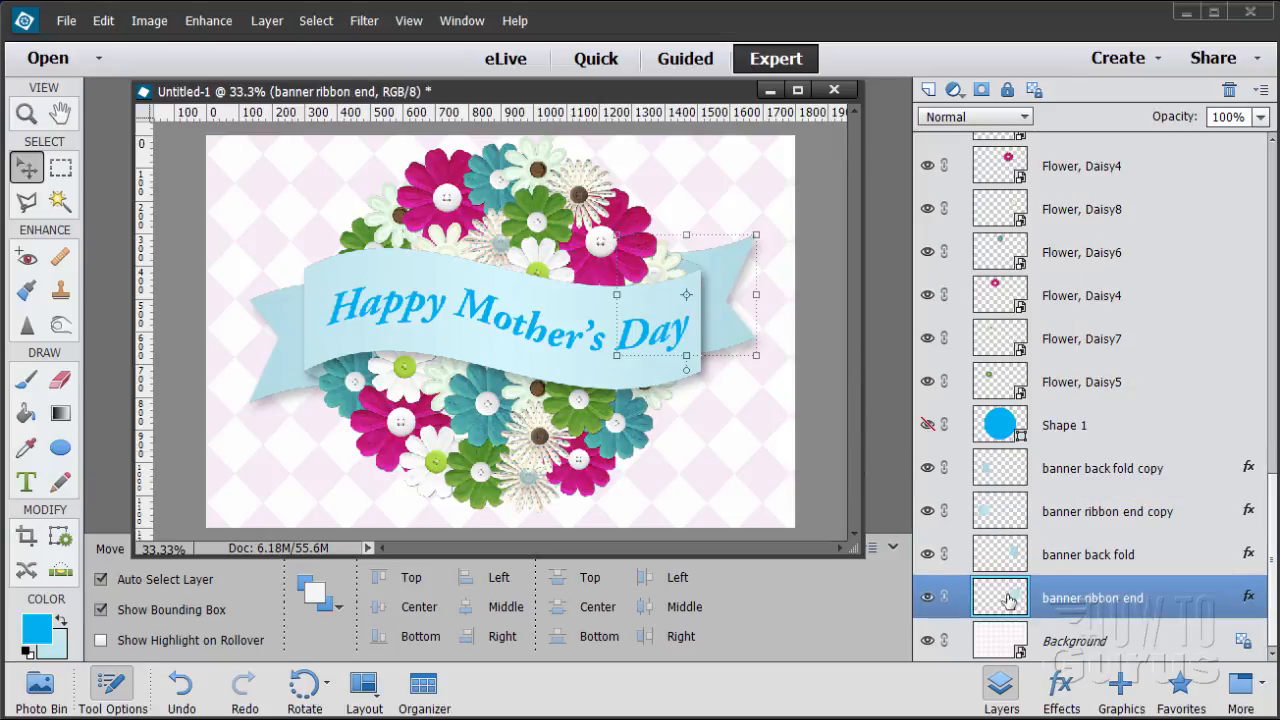
click(1040, 636)
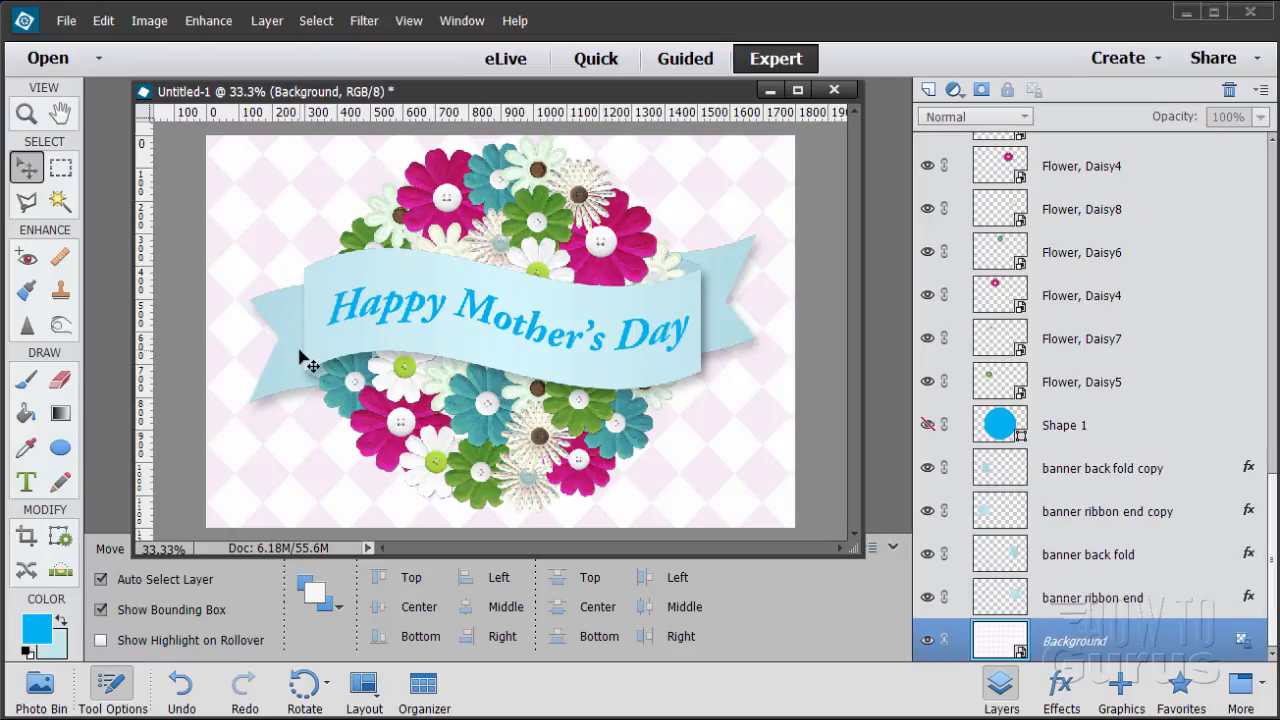
Examine the whole finished card at 50% zoom in an enlarged document window.
drag(561, 95, 507, 43)
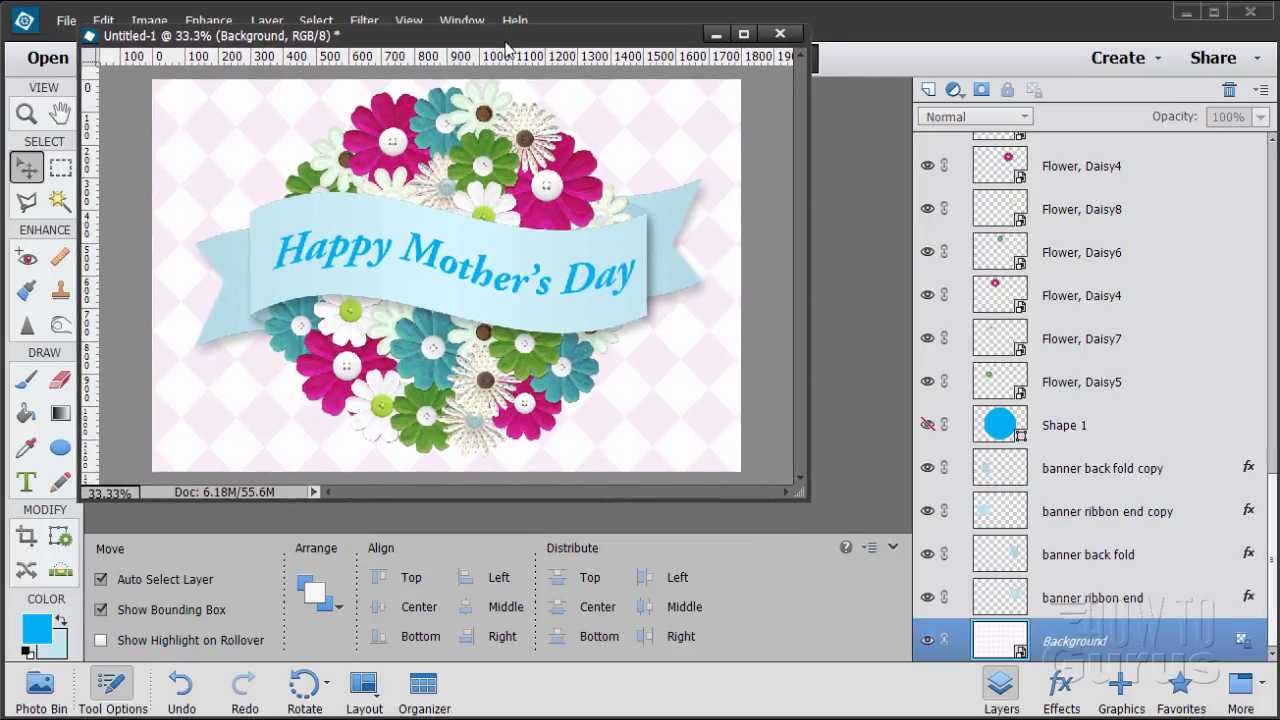
drag(805, 497, 966, 680)
click(27, 116)
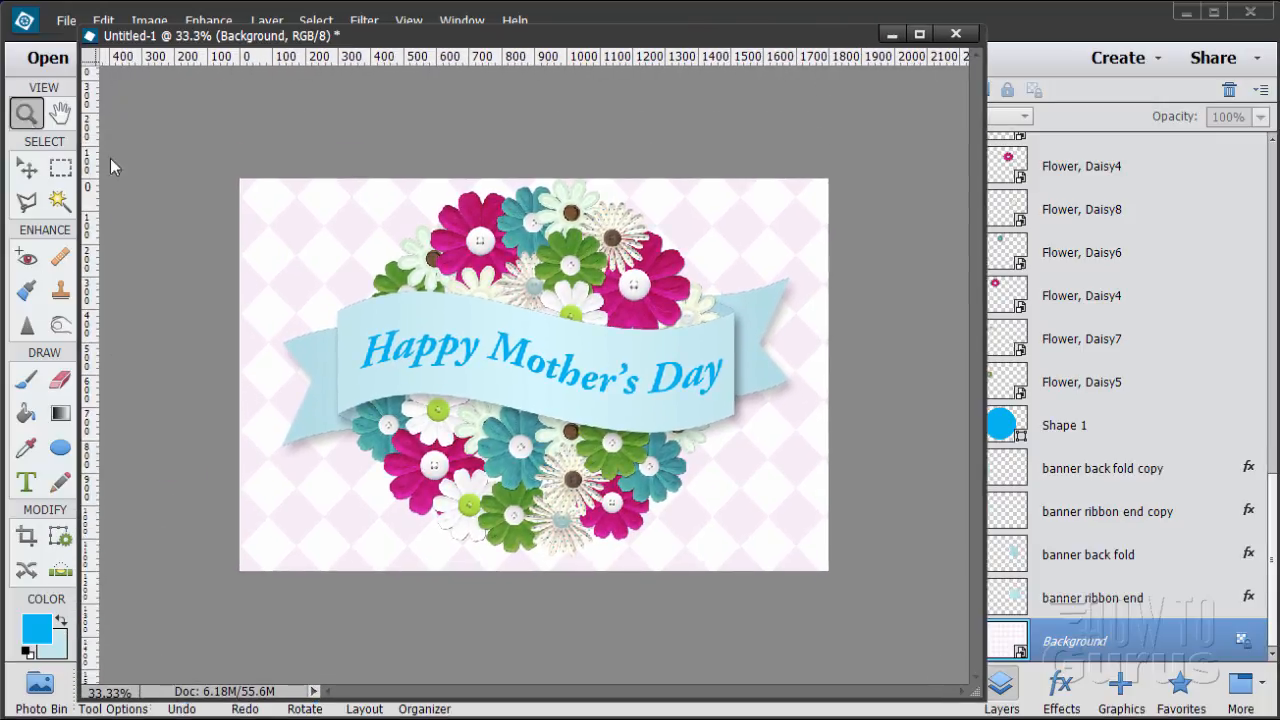
click(565, 355)
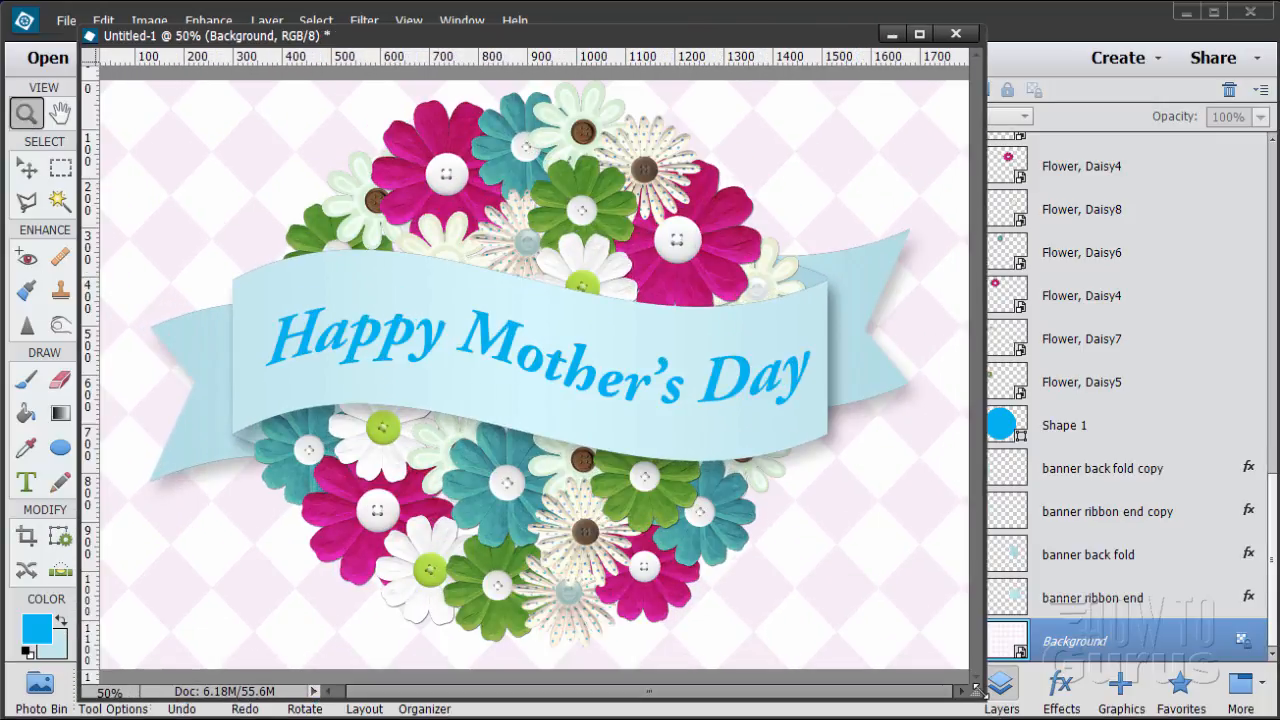
drag(978, 690, 1098, 714)
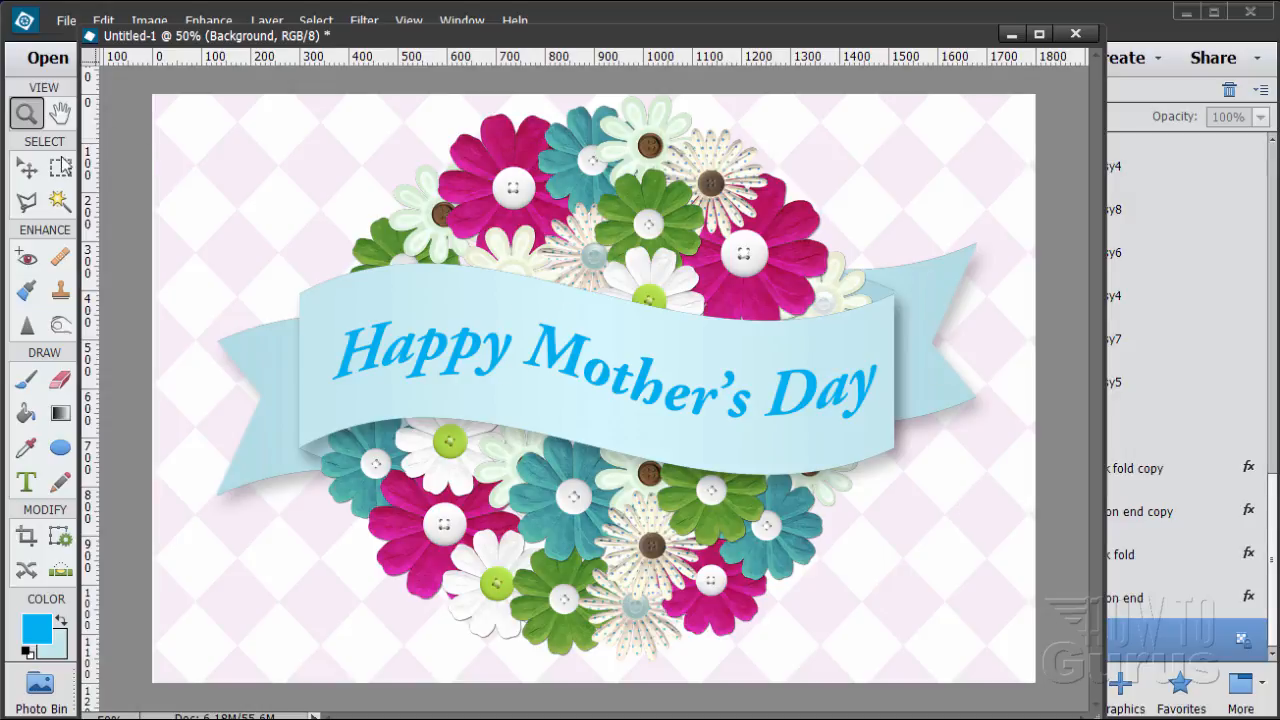
click(24, 169)
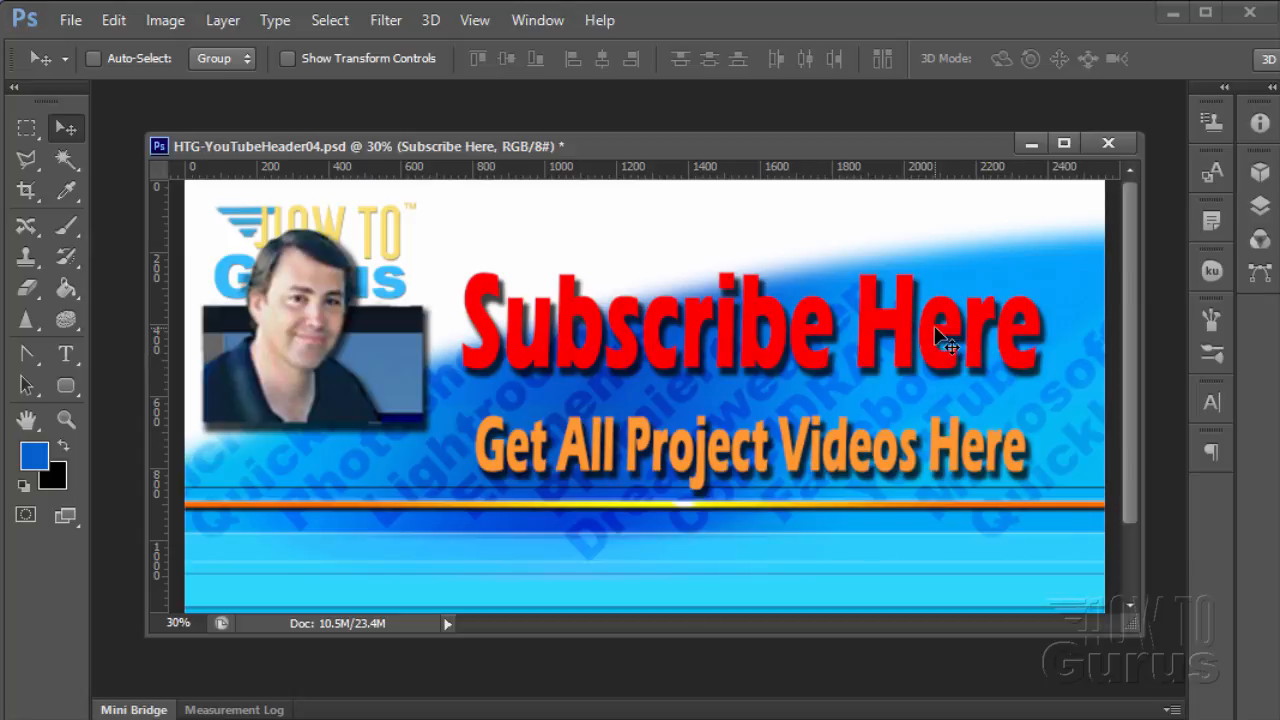
key(ctrl+shift+s)
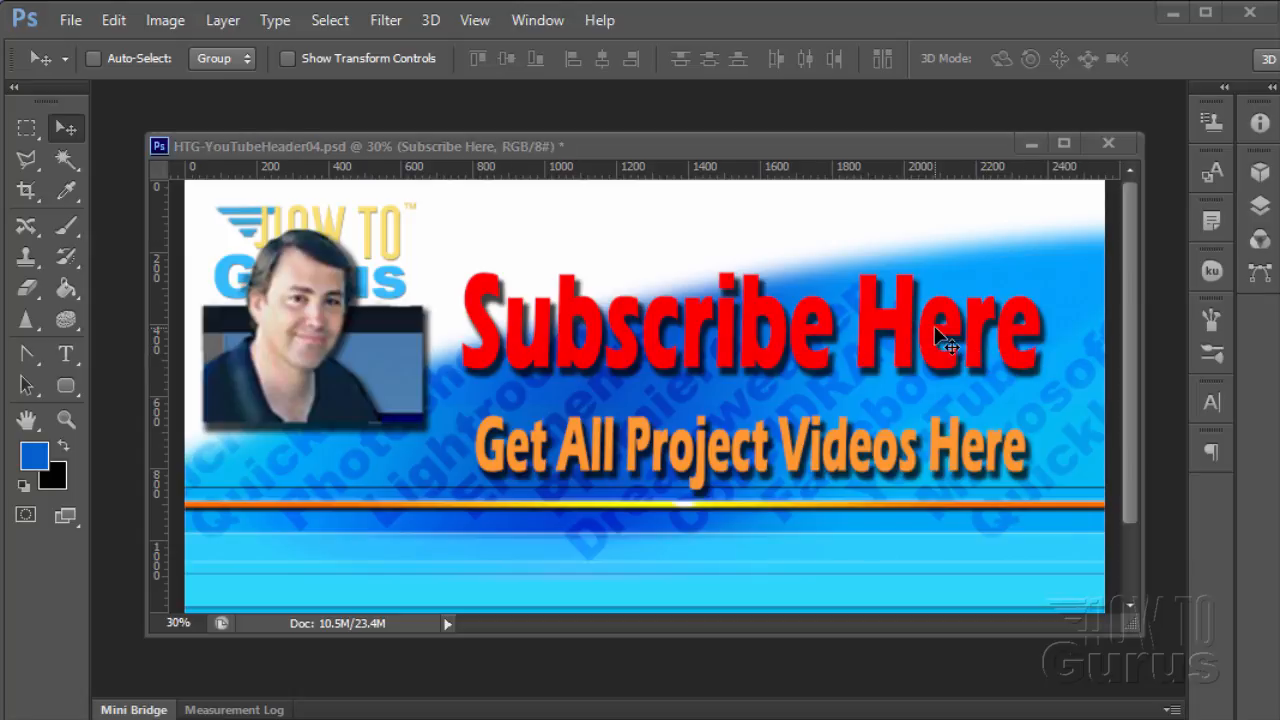